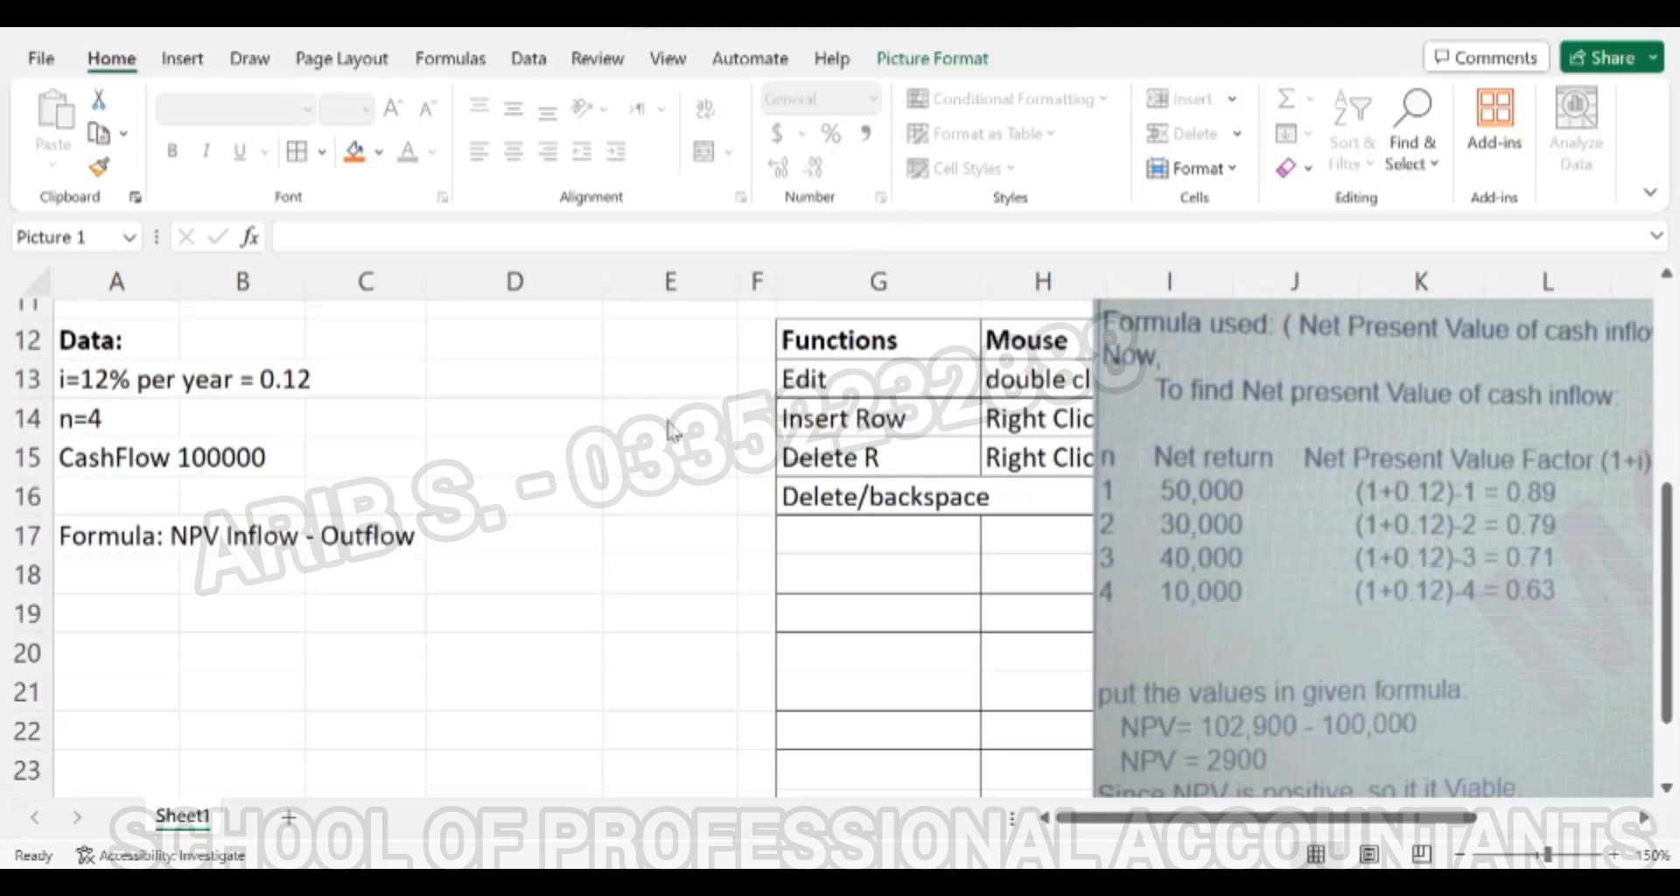
{"action": "scroll", "coordinate": [621, 437], "scroll_direction": "down", "scroll_amount": 1}
{"action": "scroll", "coordinate": [622, 438], "scroll_direction": "down", "scroll_amount": 1}
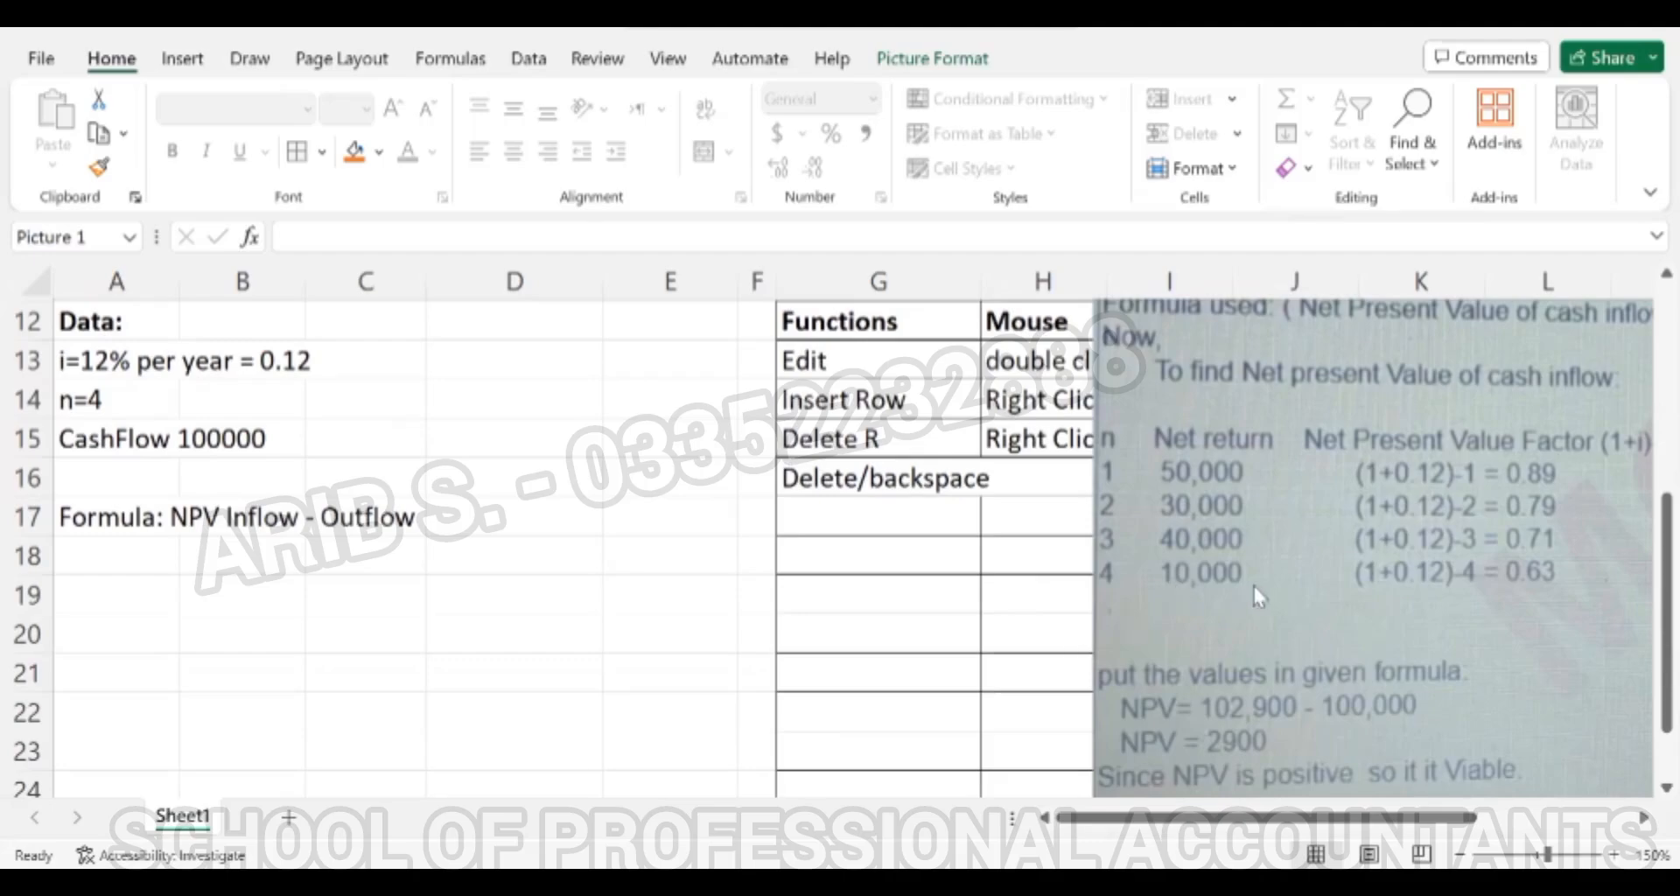
{"action": "left_click", "coordinate": [147, 602]}
{"action": "key", "text": "Right"}
{"action": "key", "text": "Right"}
{"action": "key", "text": "Right"}
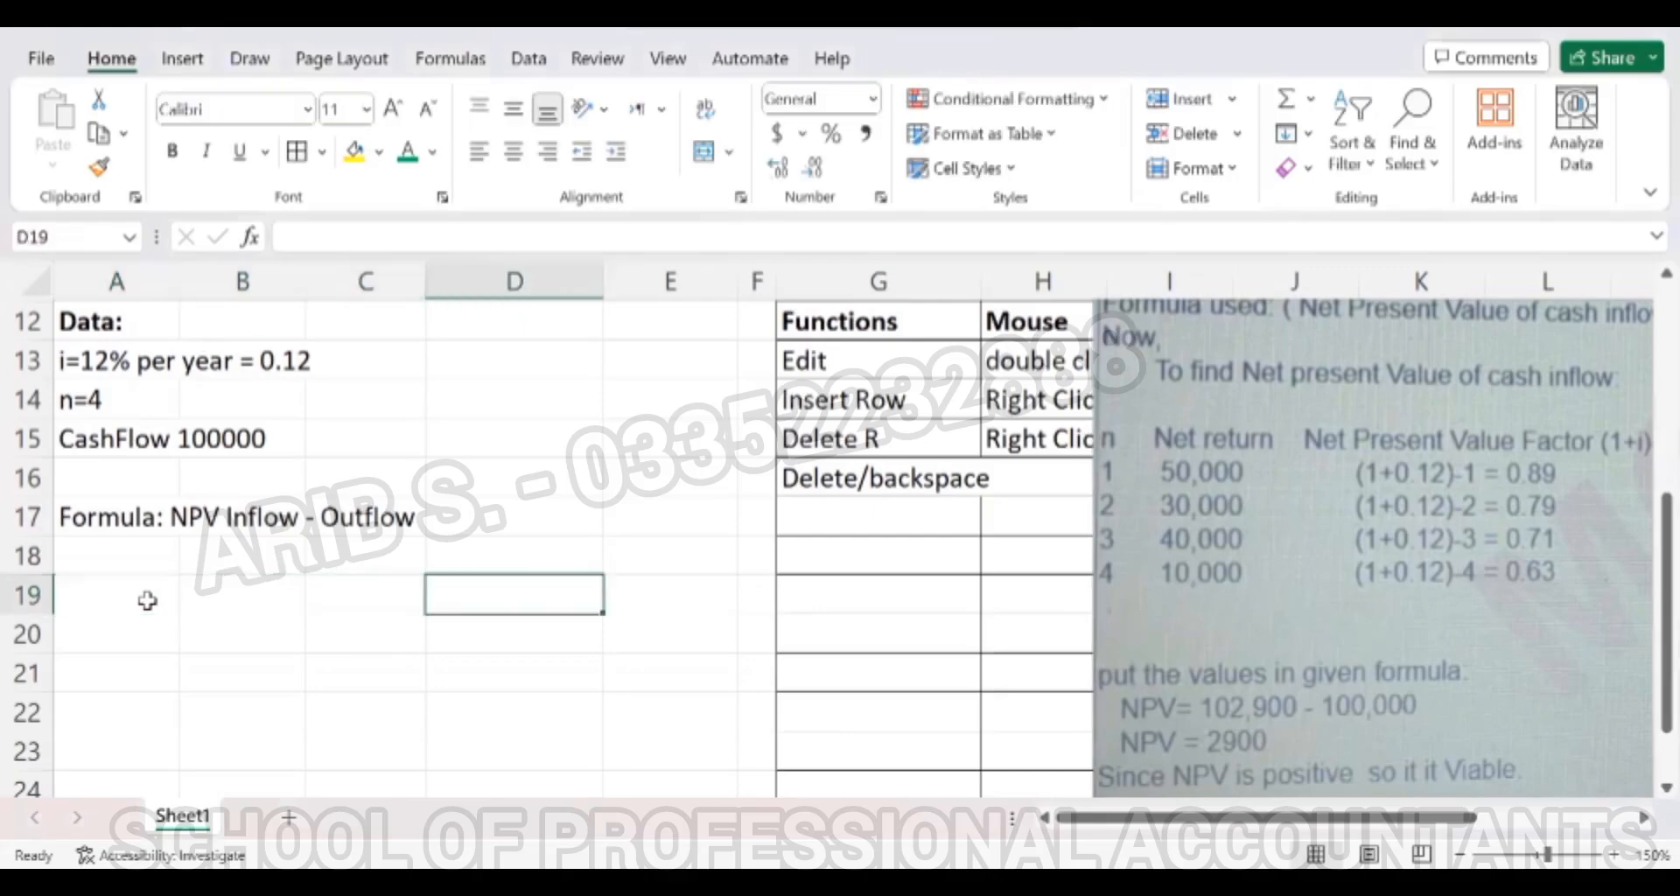
{"action": "key", "text": "Left"}
{"action": "key", "text": "Left"}
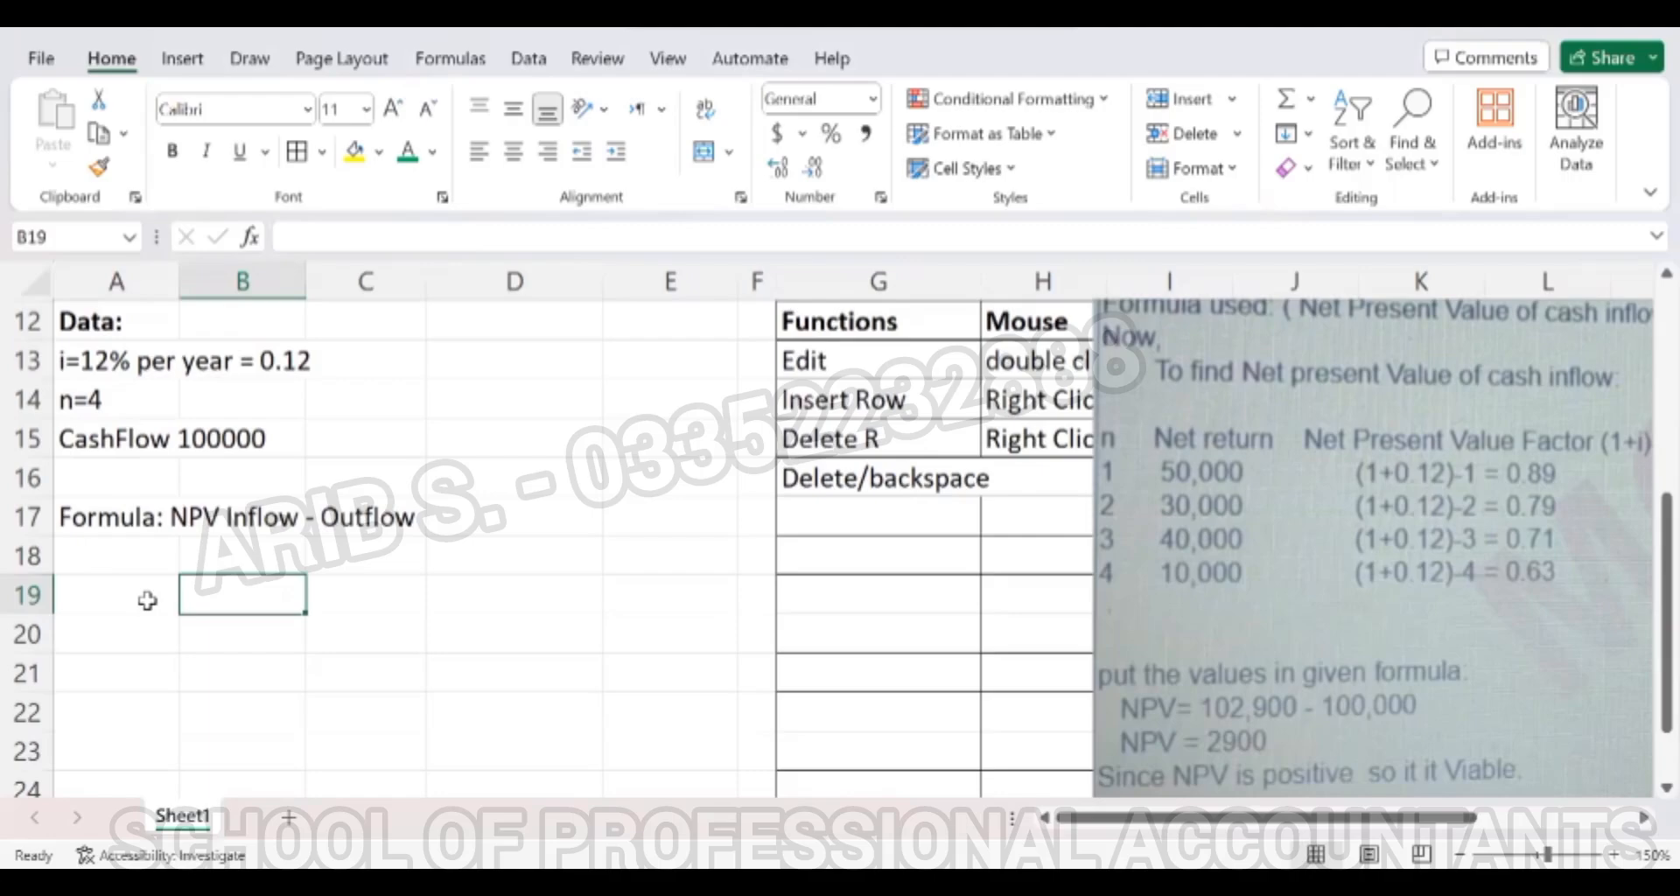
{"action": "key", "text": "Left"}
{"action": "key", "text": "Up"}
{"action": "key", "text": "Up"}
{"action": "key", "text": "Up"}
{"action": "key", "text": "Up"}
{"action": "key", "text": "Up"}
{"action": "key", "text": "Up"}
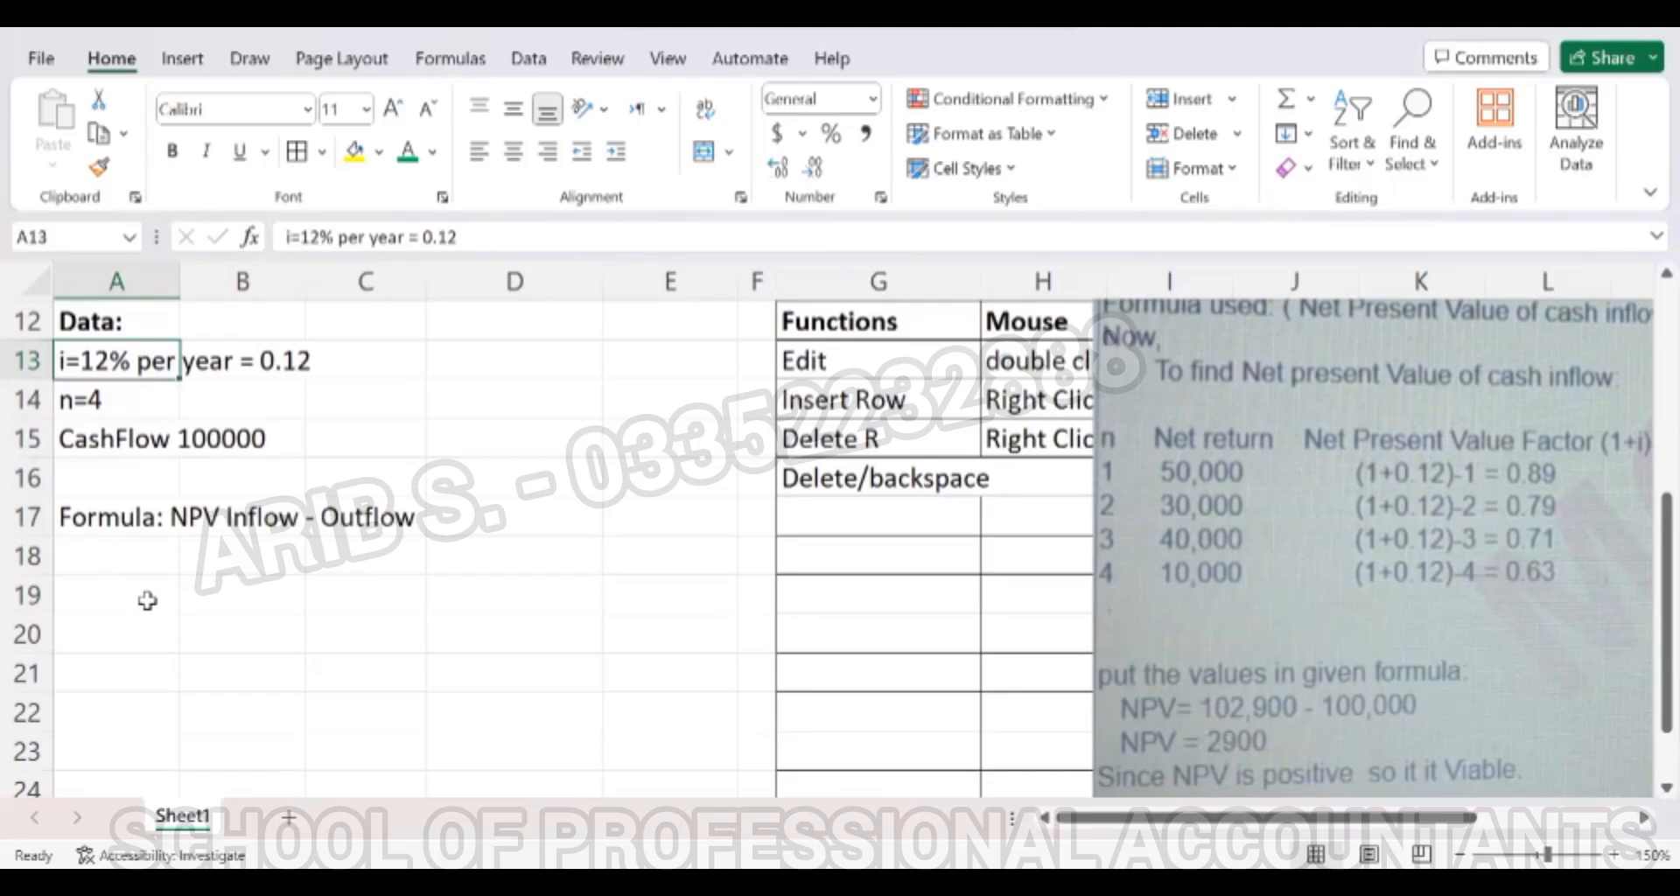
Move along row 13 to cell N13 to examine the present value calculations in the solution picture.
{"action": "key", "text": "Right"}
{"action": "key", "text": "Right"}
{"action": "key", "text": "Right"}
{"action": "key", "text": "Right"}
{"action": "key", "text": "Right"}
{"action": "key", "text": "Right"}
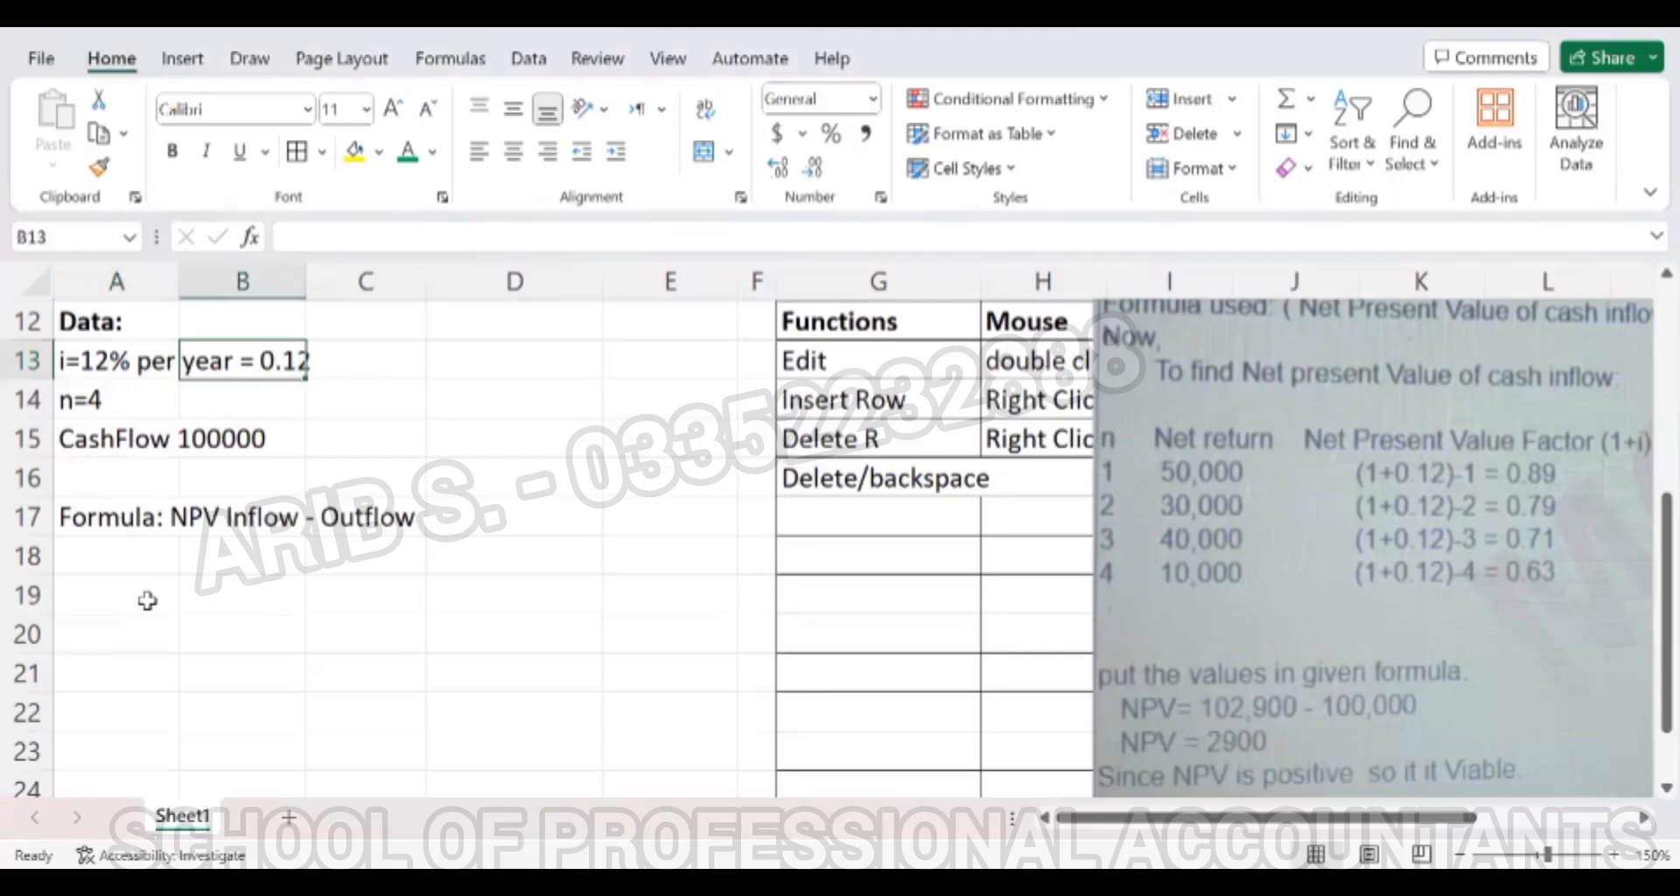
{"action": "key", "text": "Right"}
{"action": "key", "text": "Right"}
{"action": "key", "text": "Right"}
{"action": "key", "text": "Right"}
{"action": "key", "text": "Right"}
{"action": "key", "text": "Right"}
{"action": "key", "text": "Right"}
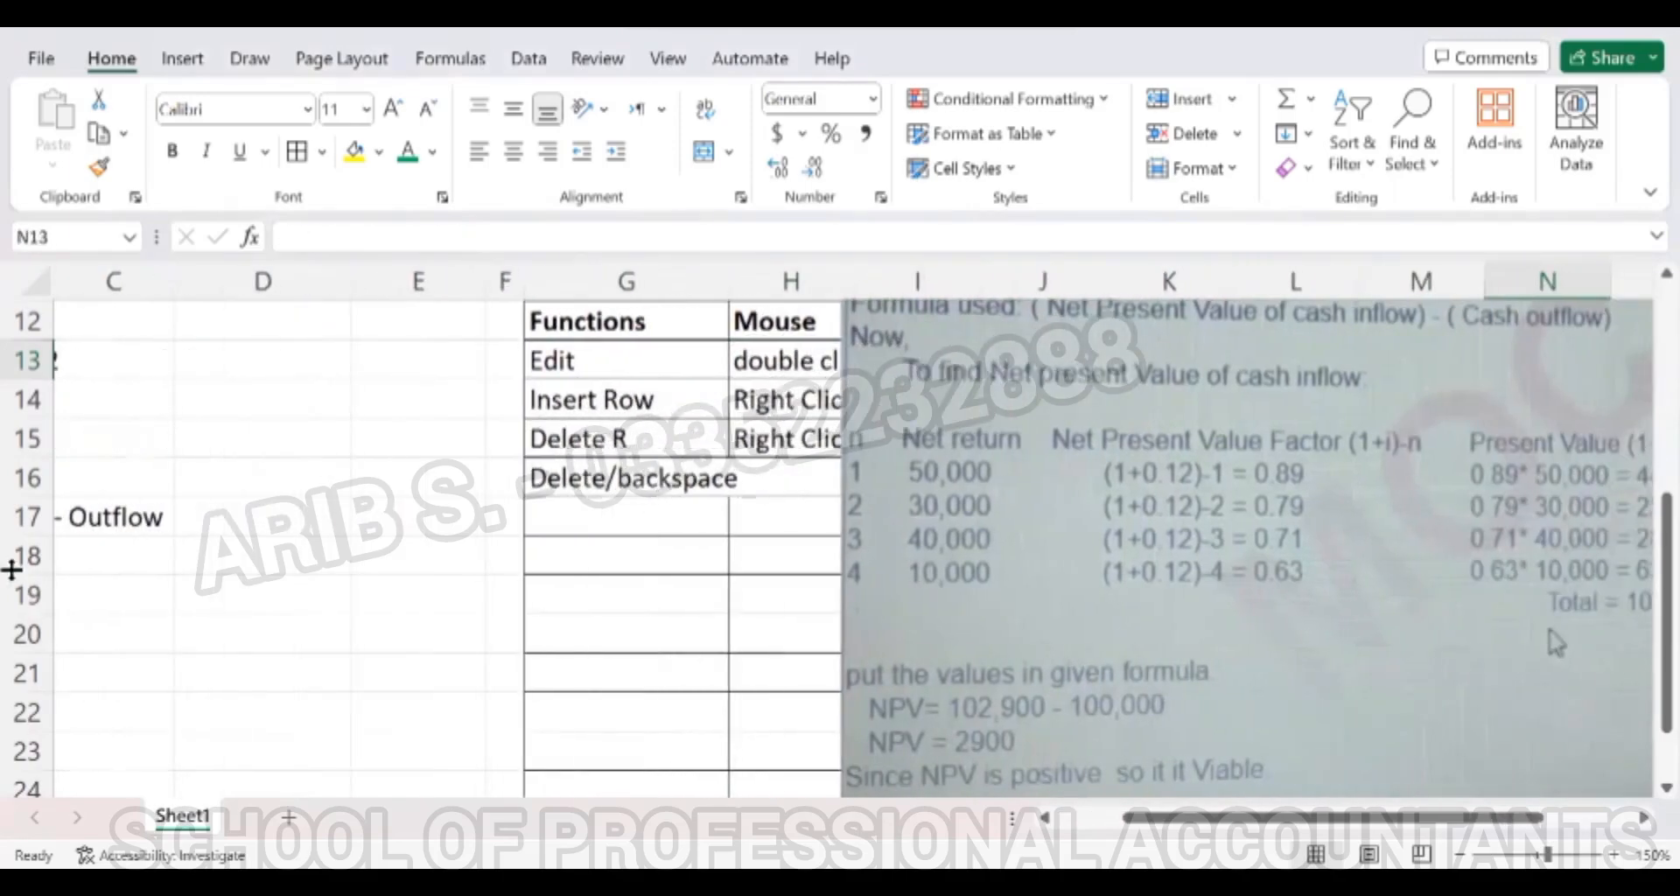
Move the solution picture off the functions table and autofit columns H and I to their contents.
{"action": "left_click_drag", "start_coordinate": [1006, 600], "coordinate": [1214, 604]}
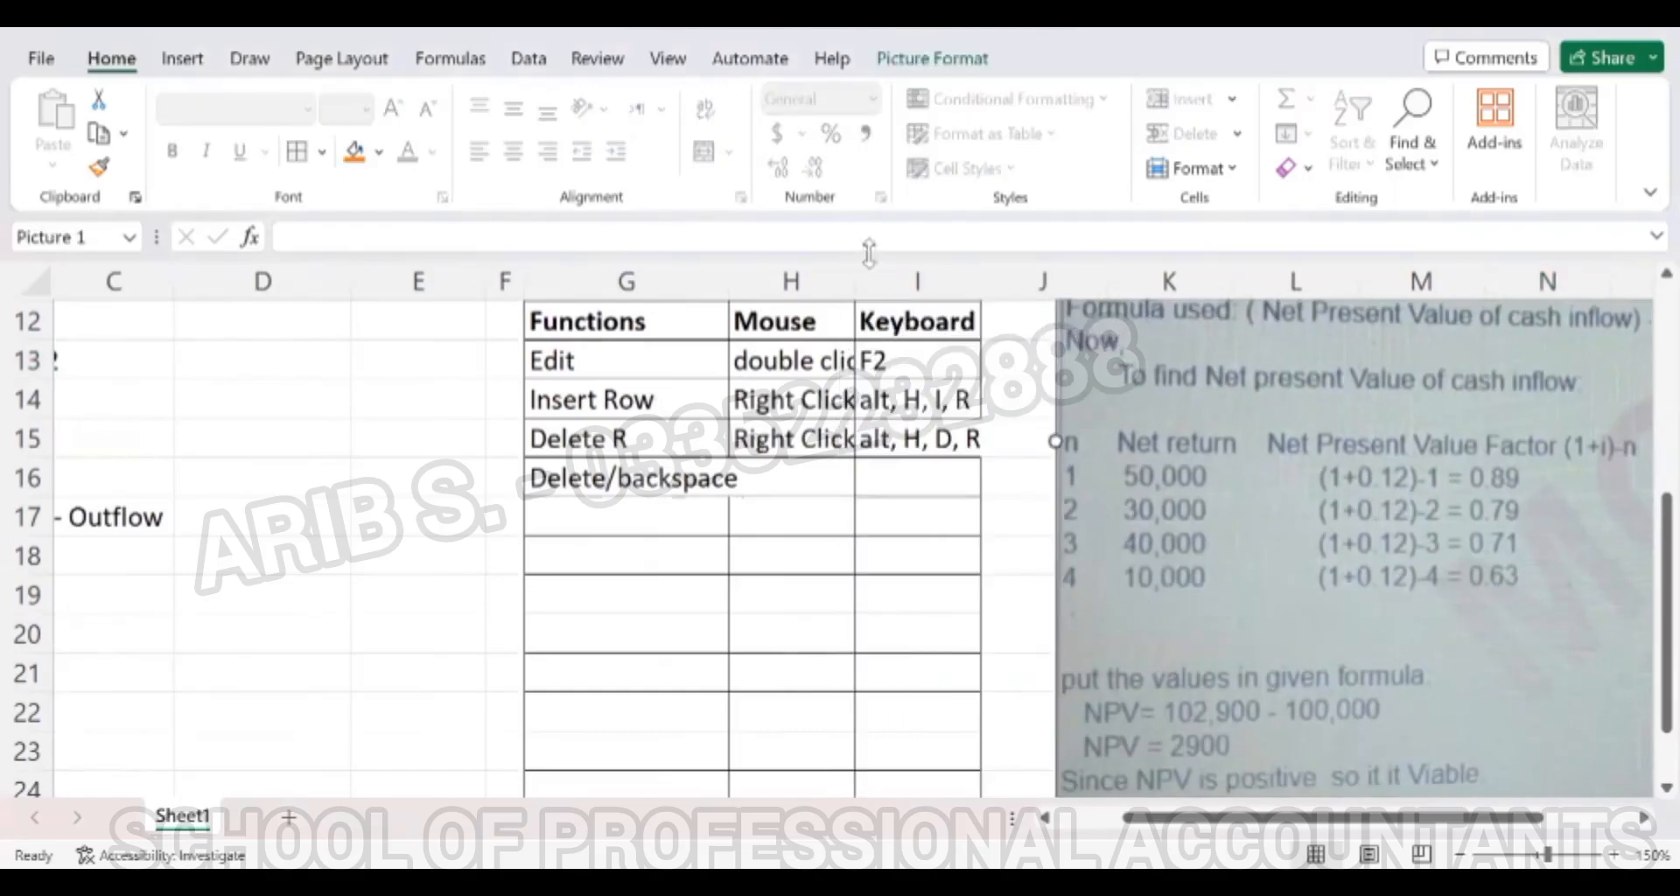
{"action": "double_click", "coordinate": [856, 276]}
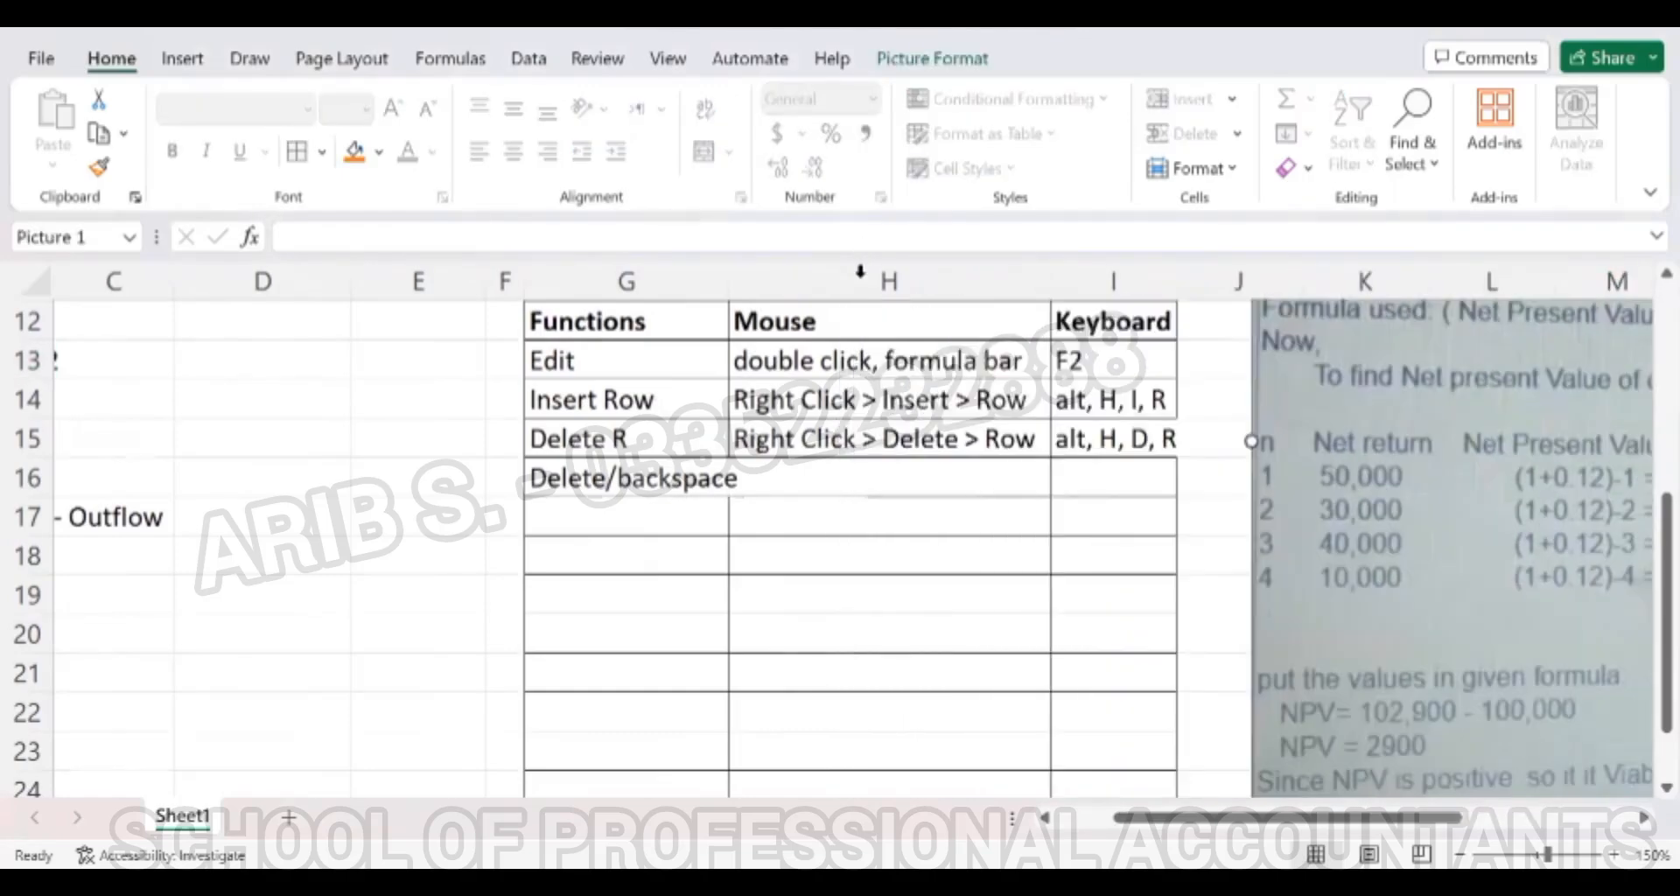
{"action": "double_click", "coordinate": [1177, 282]}
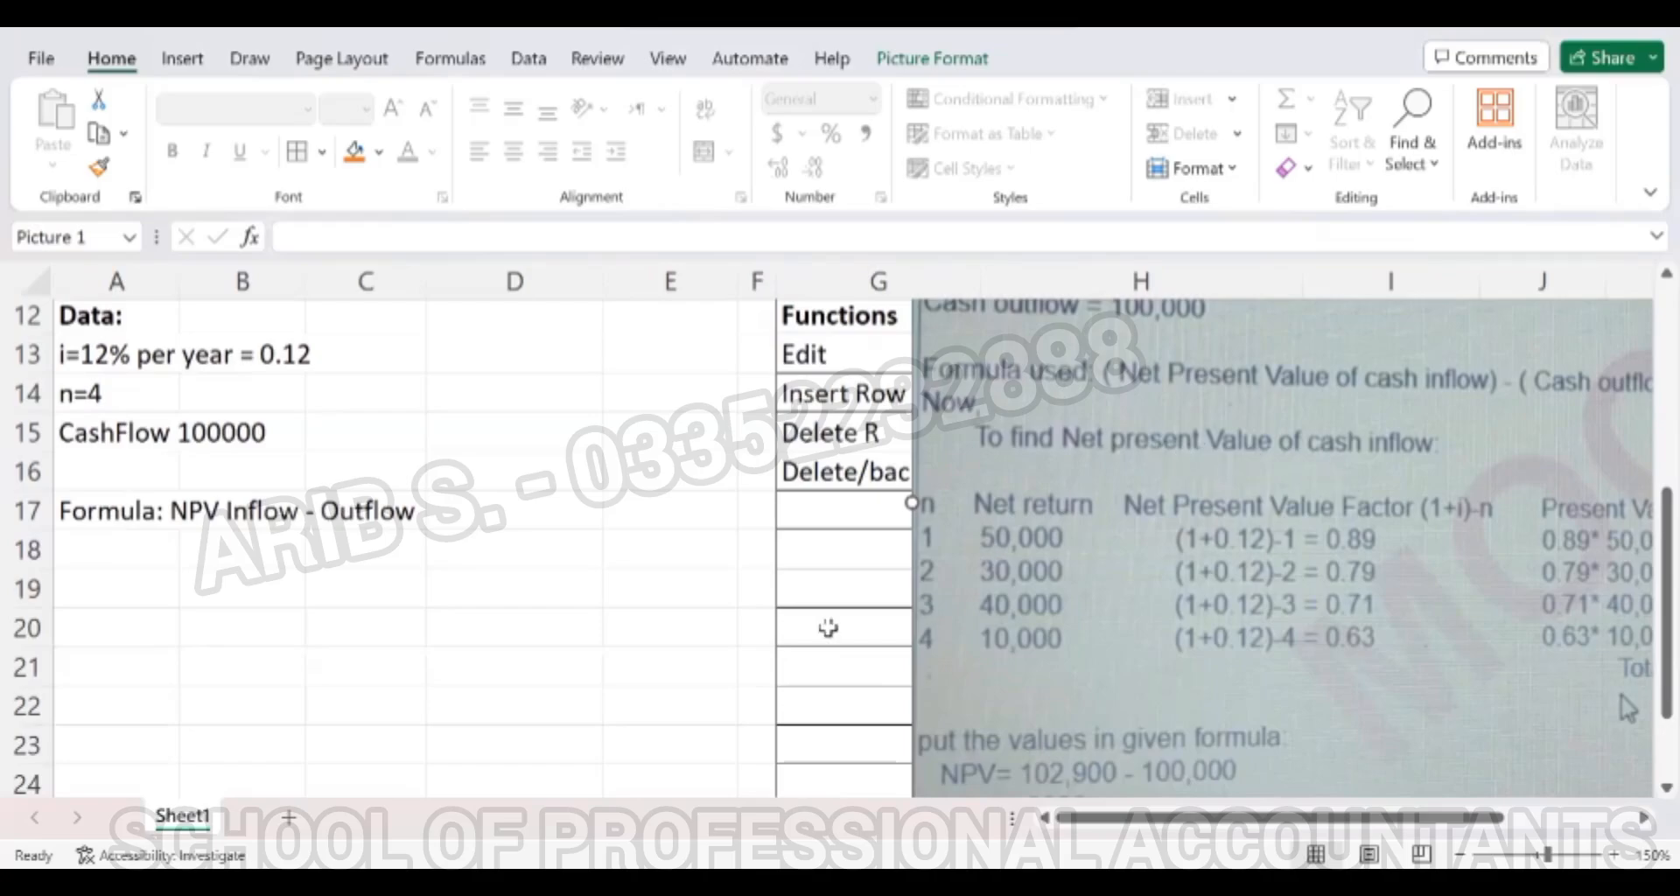
Enter the headings "n" in cell B19 and "NPV (1+i) -n" in cell C19.
{"action": "scroll", "coordinate": [263, 663], "scroll_direction": "down", "scroll_amount": 1}
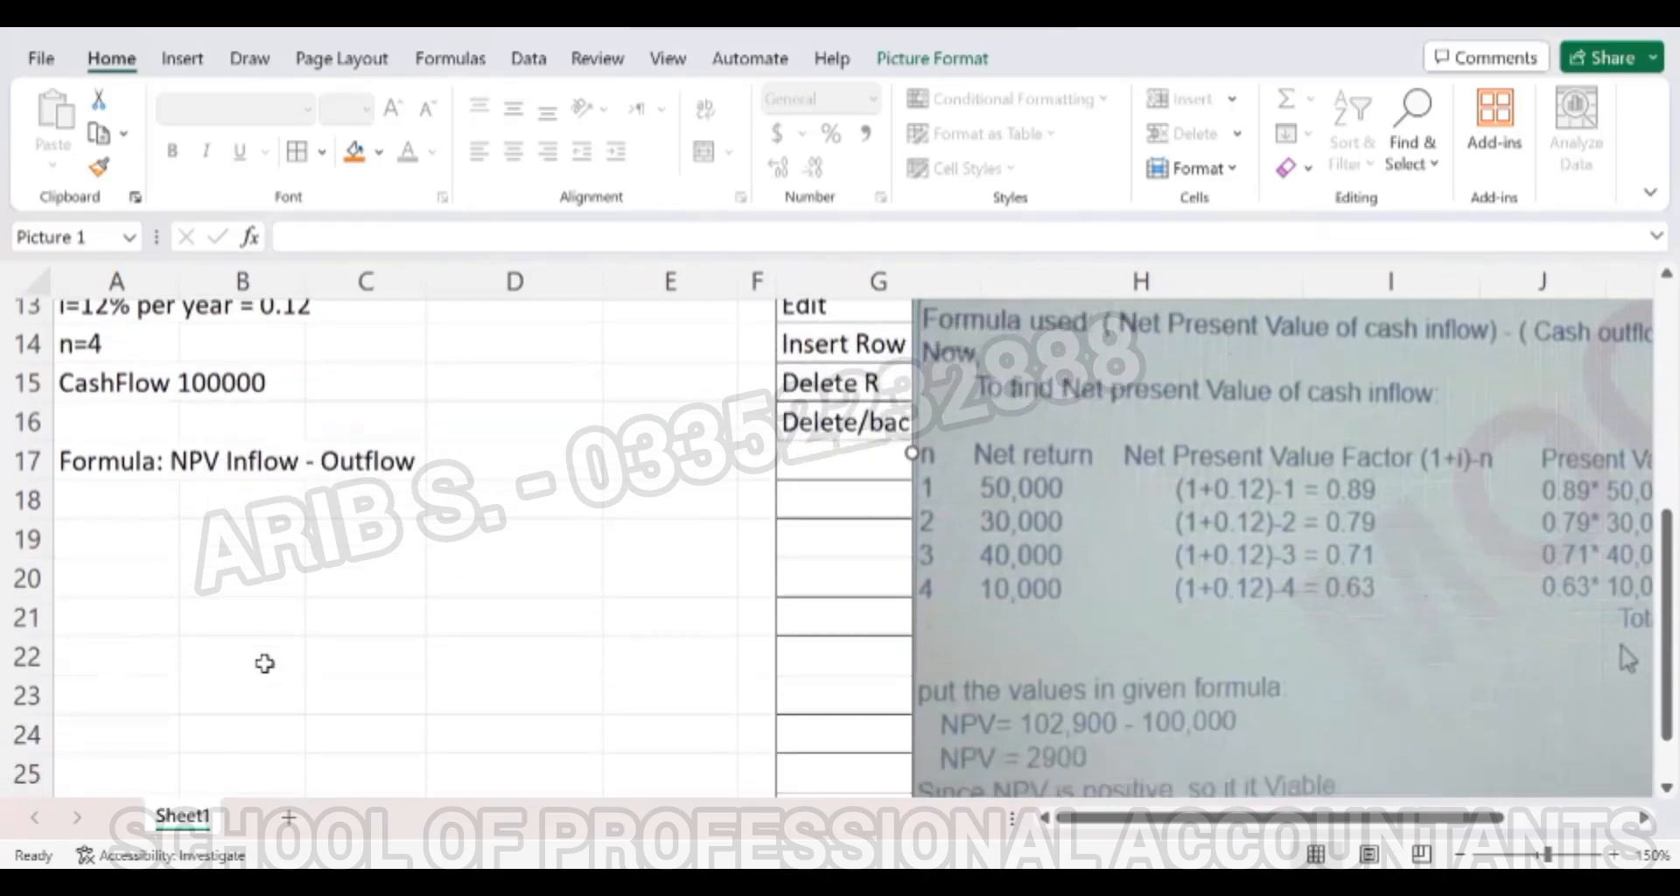
{"action": "scroll", "coordinate": [265, 663], "scroll_direction": "down", "scroll_amount": 1}
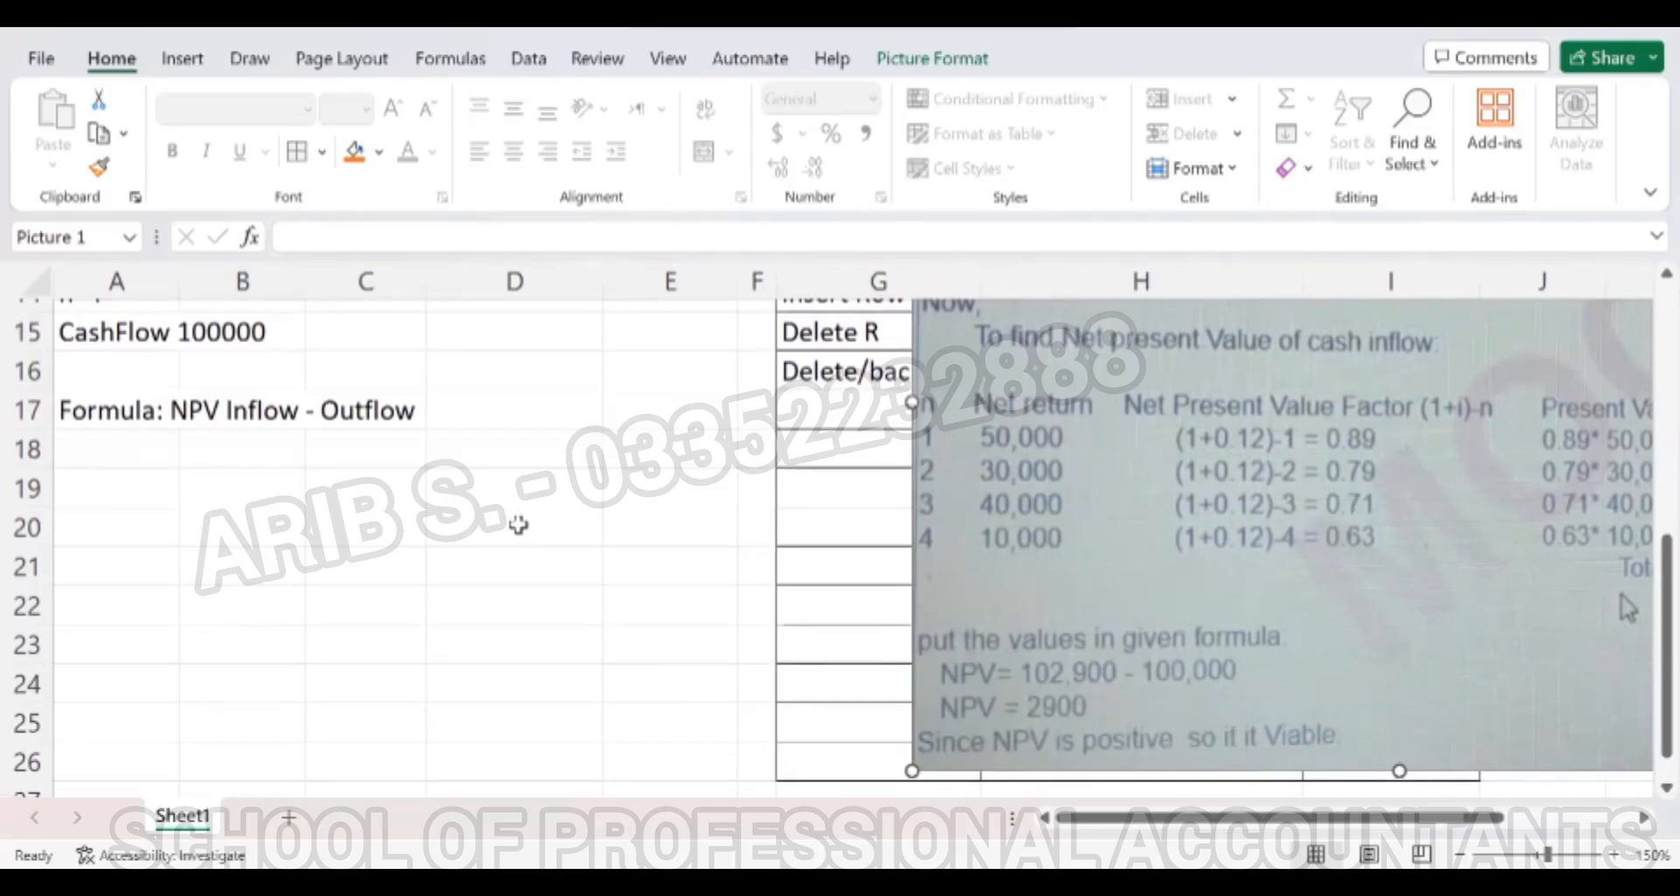
{"action": "left_click", "coordinate": [208, 540]}
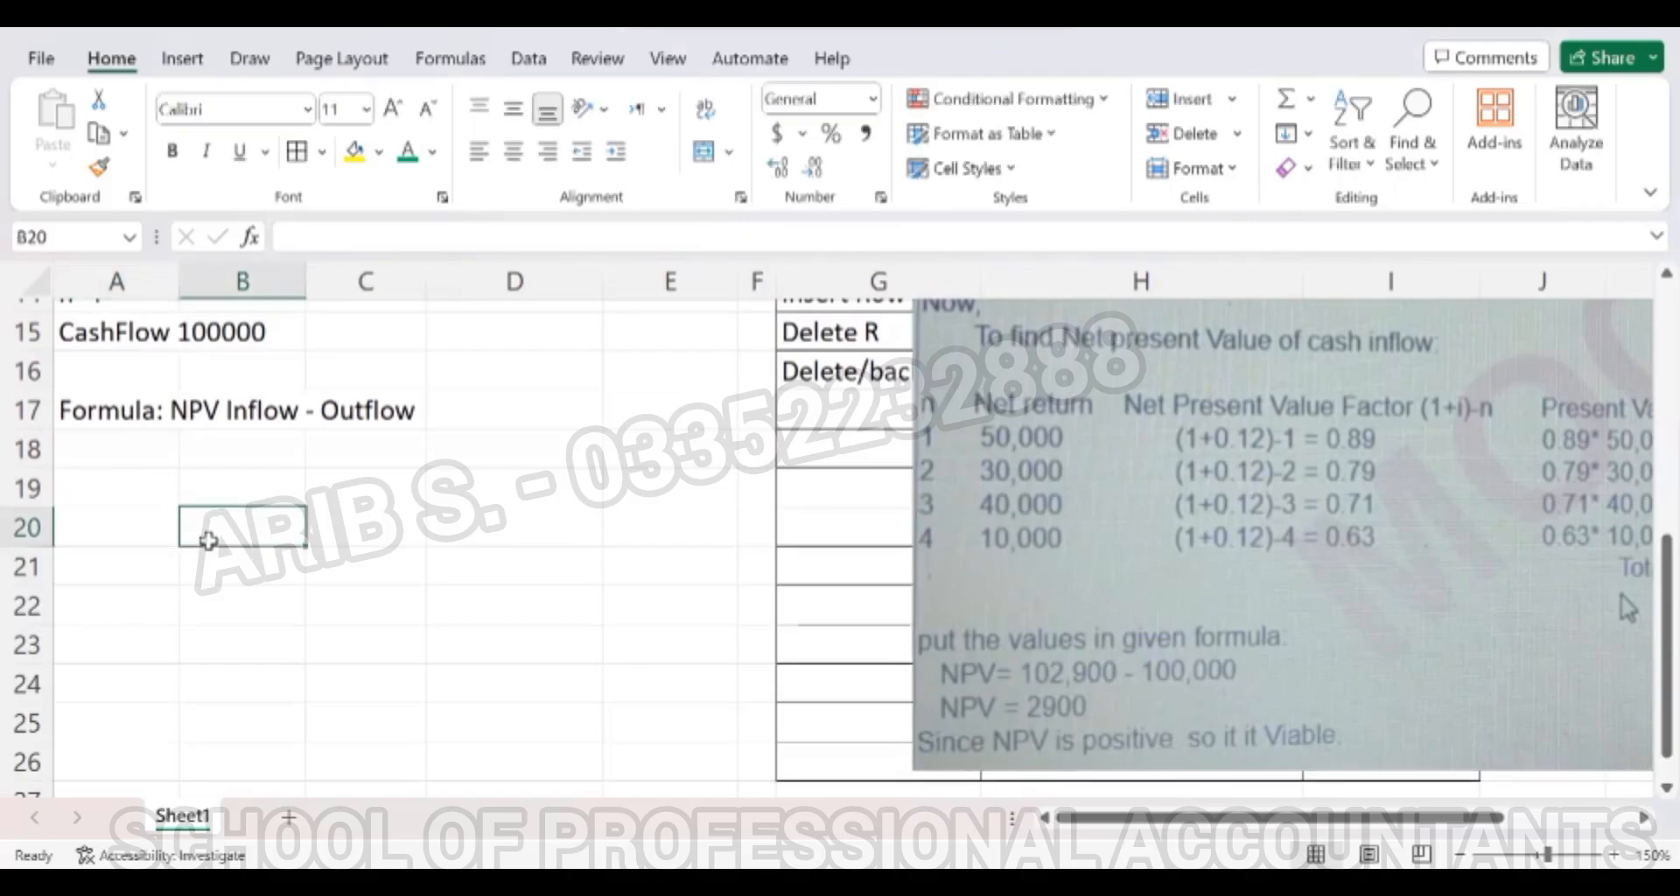
{"action": "key", "text": "Up"}
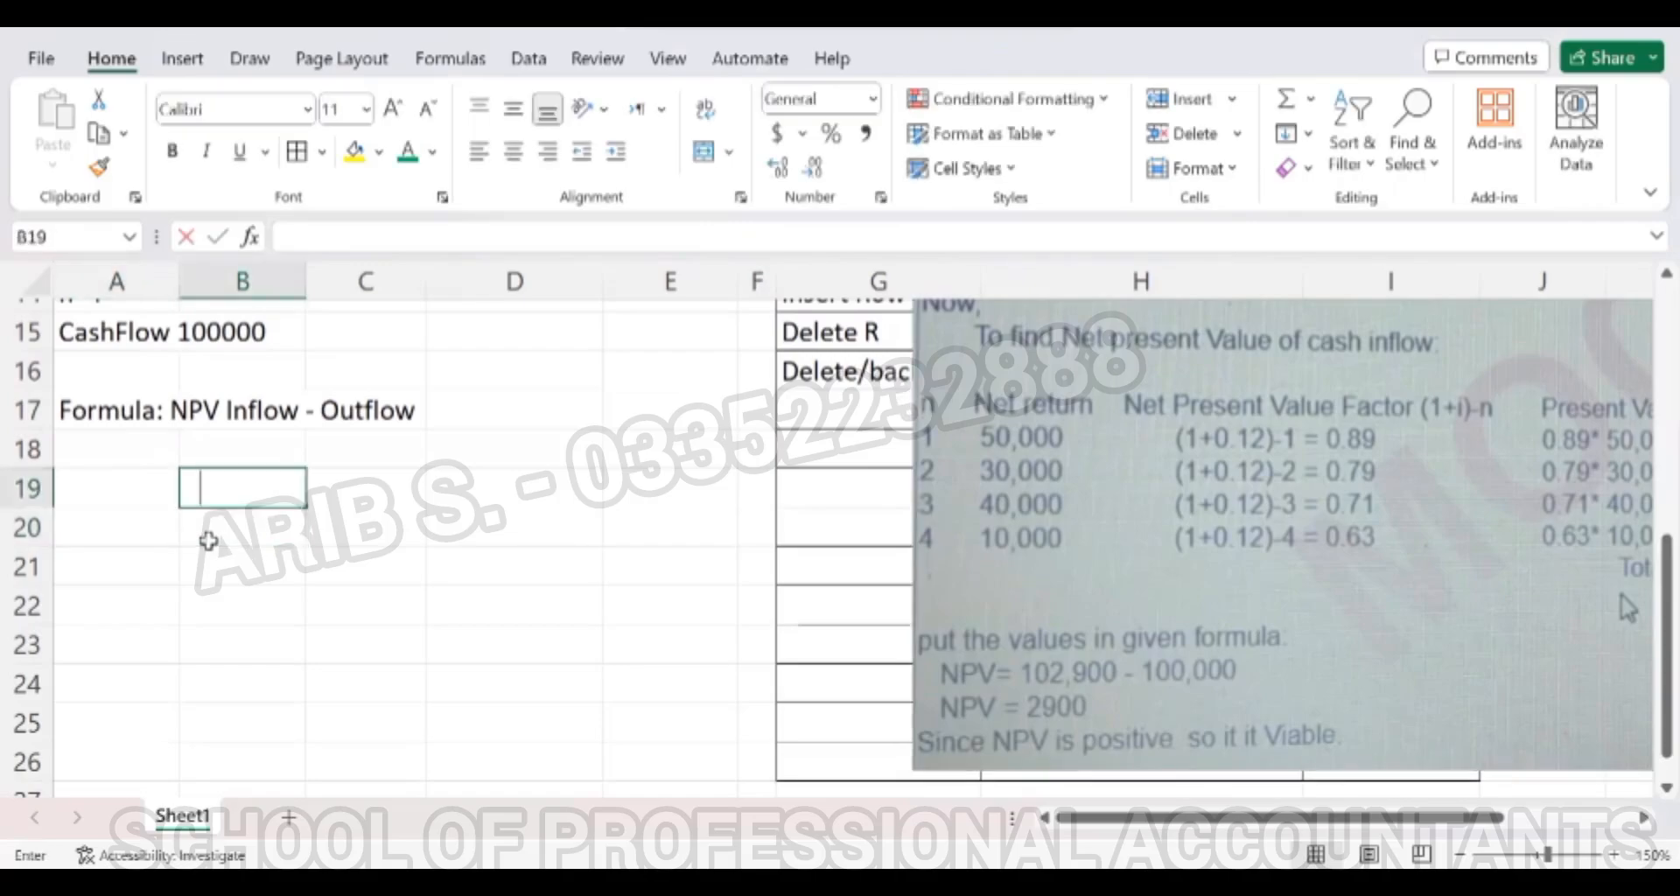
{"action": "type", "text": "n"}
{"action": "key", "text": "Tab"}
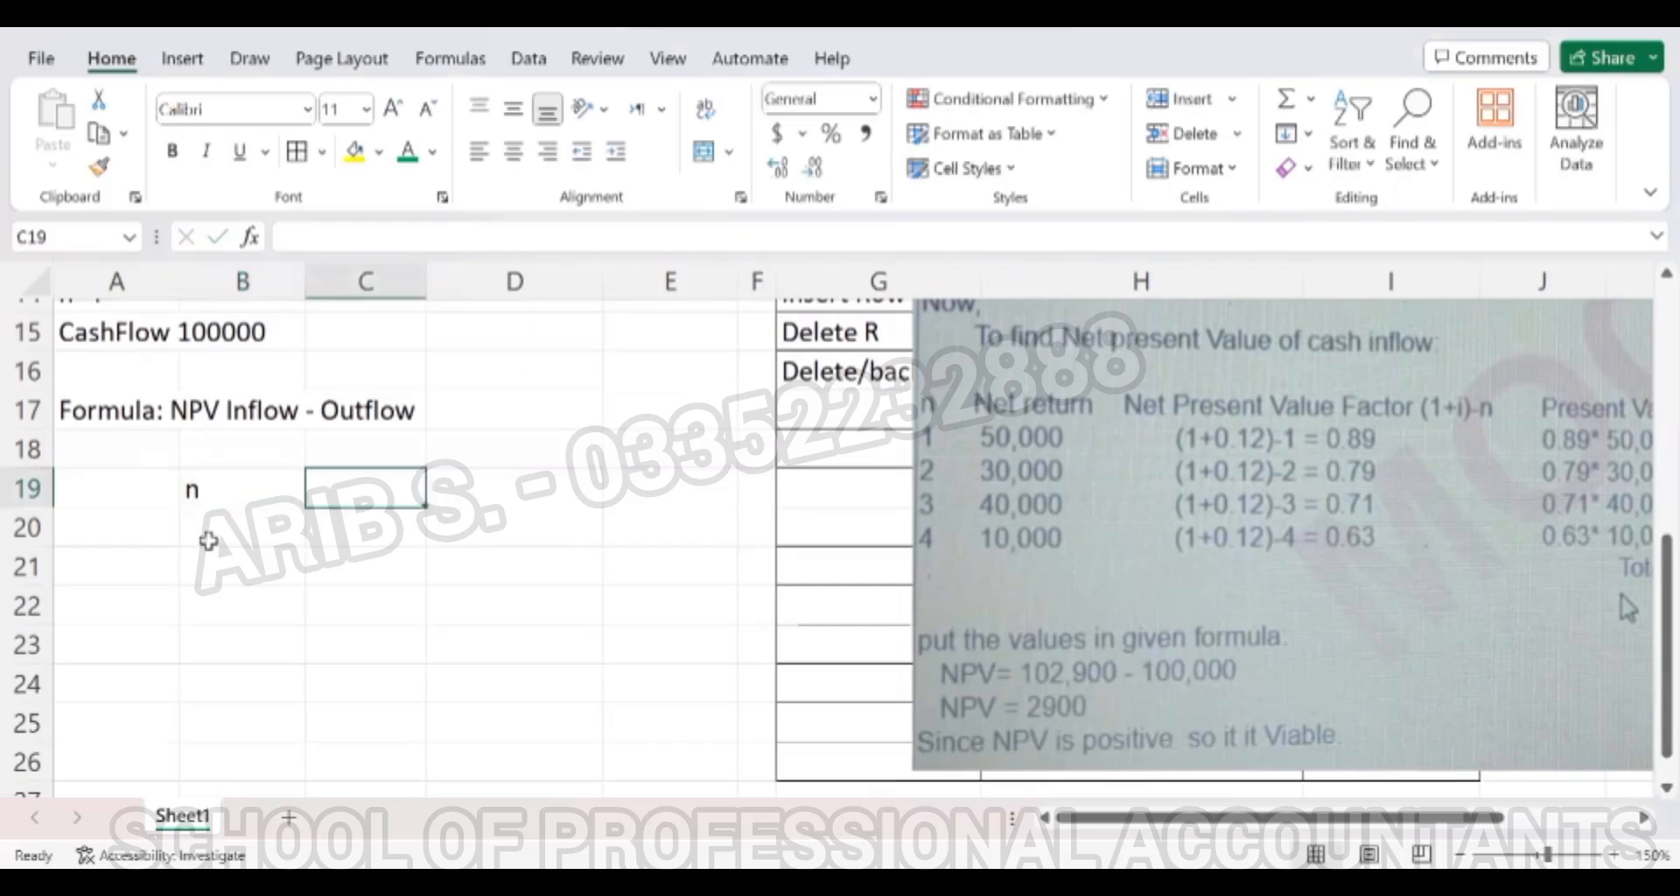
{"action": "type", "text": "NPV"}
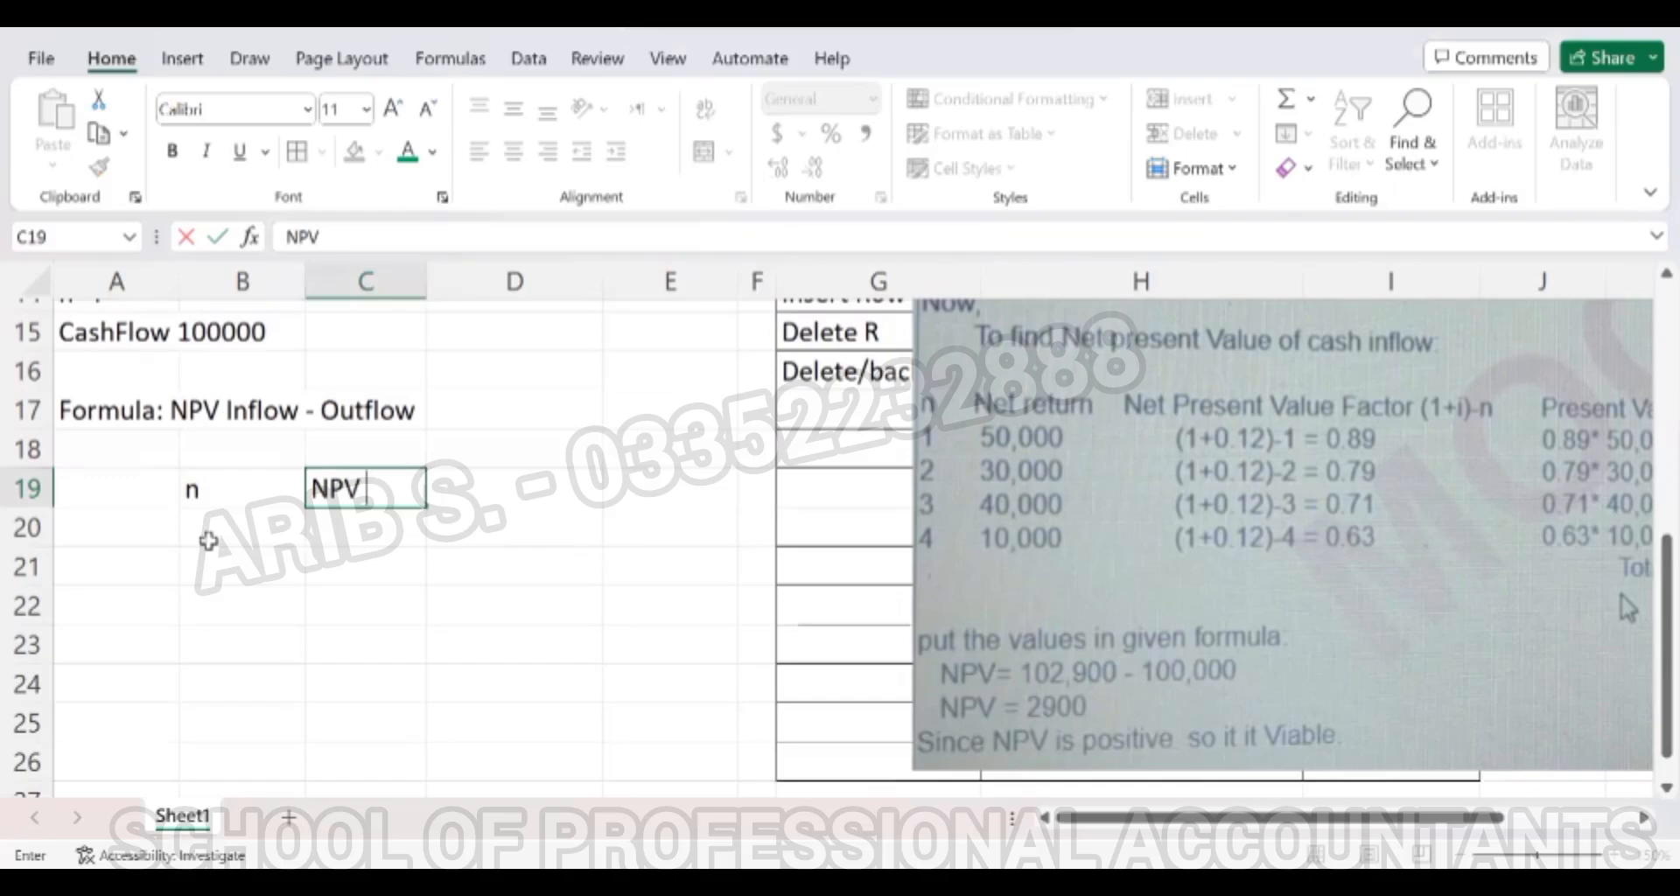
{"action": "type", "text": " (1+i)"}
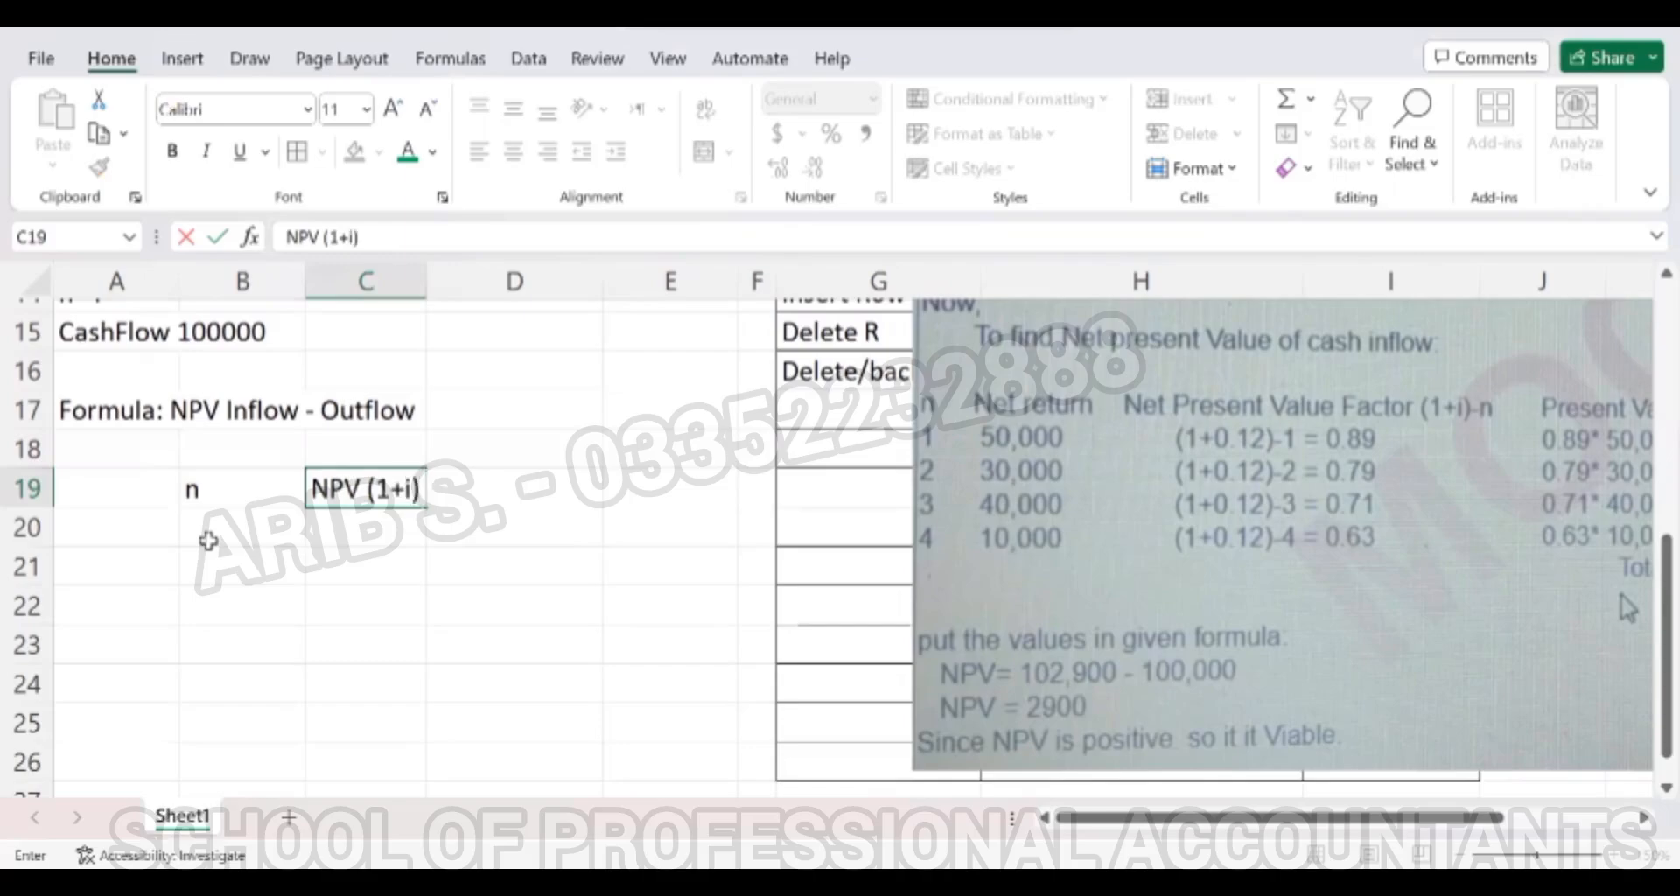
{"action": "type", "text": " -n"}
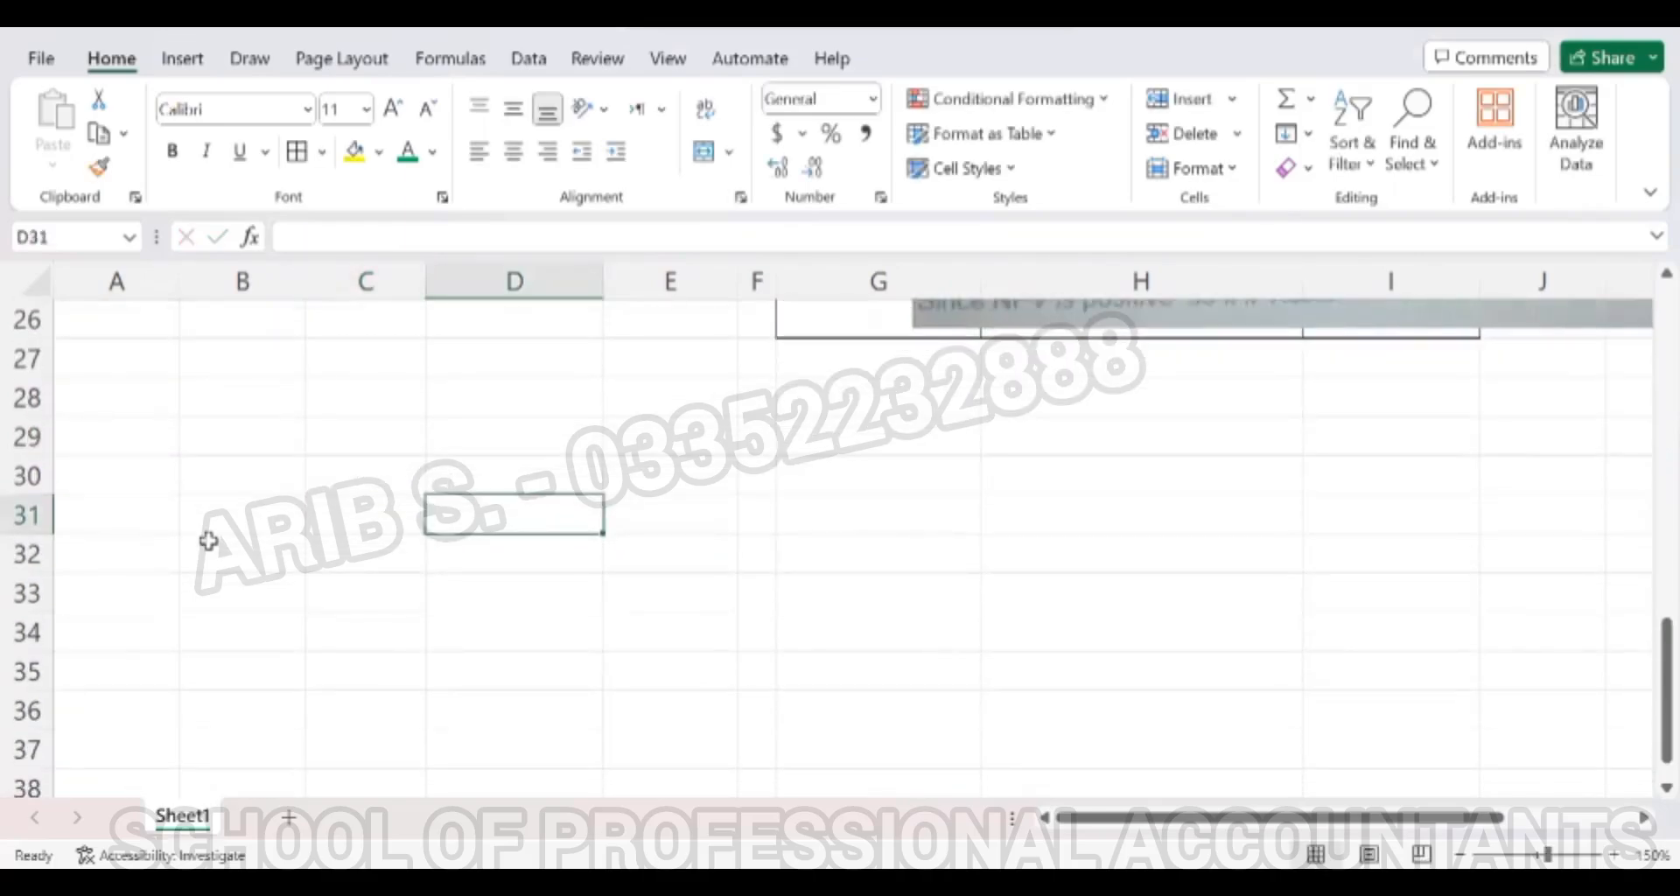
{"action": "key", "text": "Page_Up"}
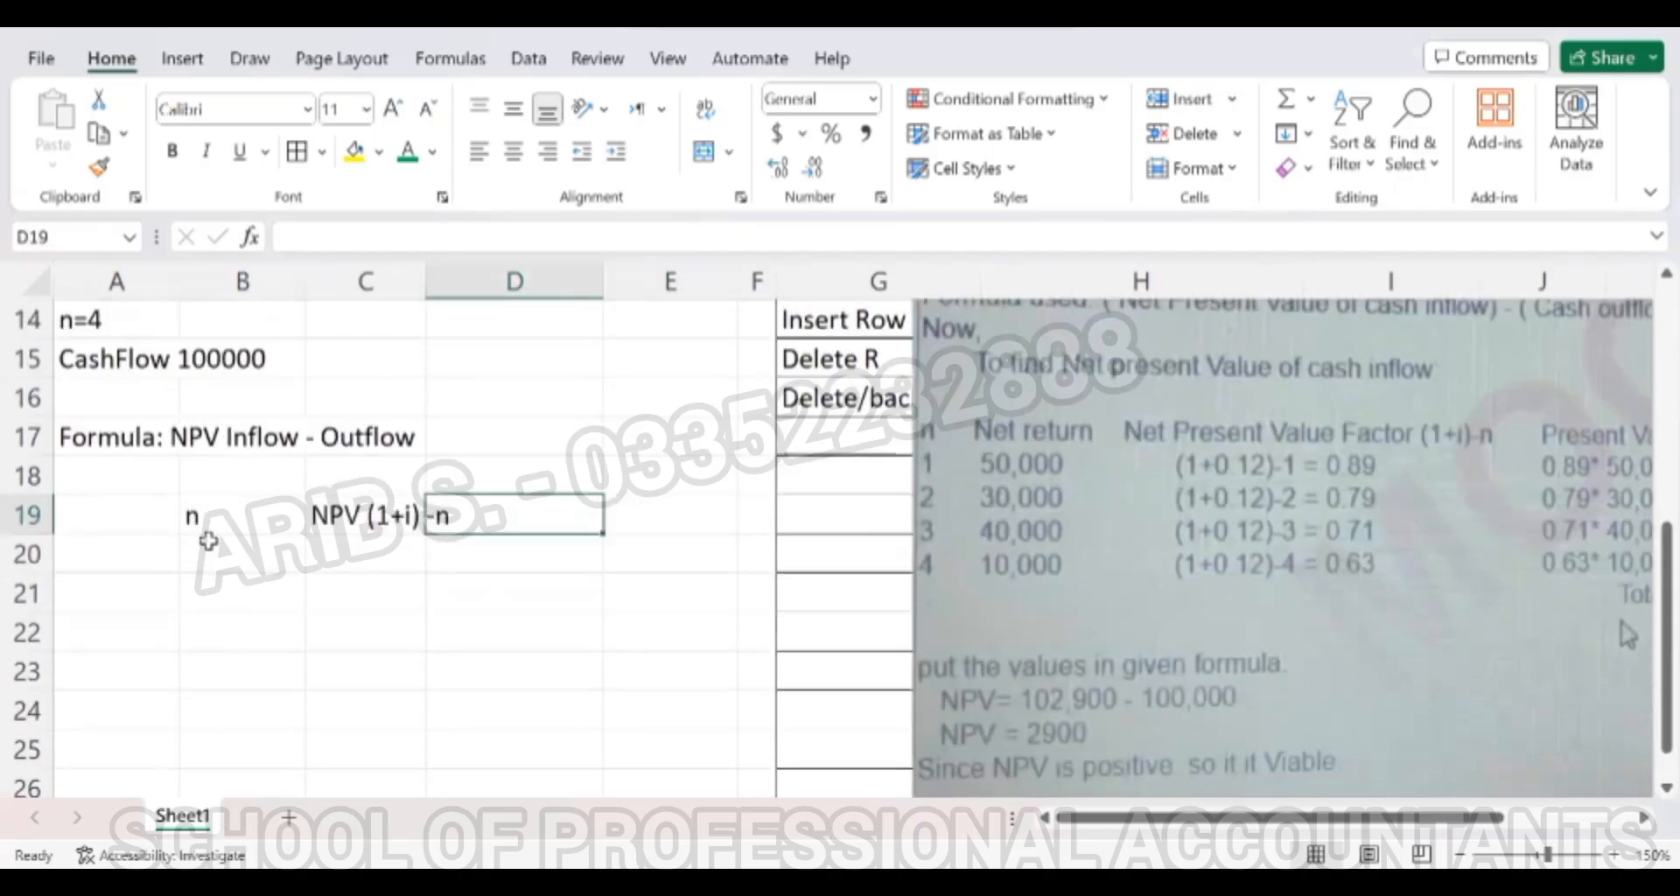
Shift the solution picture over to column F and enter the heading "PV [(1+i)-n] *S" in cell D19.
{"action": "left_click_drag", "start_coordinate": [1260, 465], "coordinate": [1037, 472]}
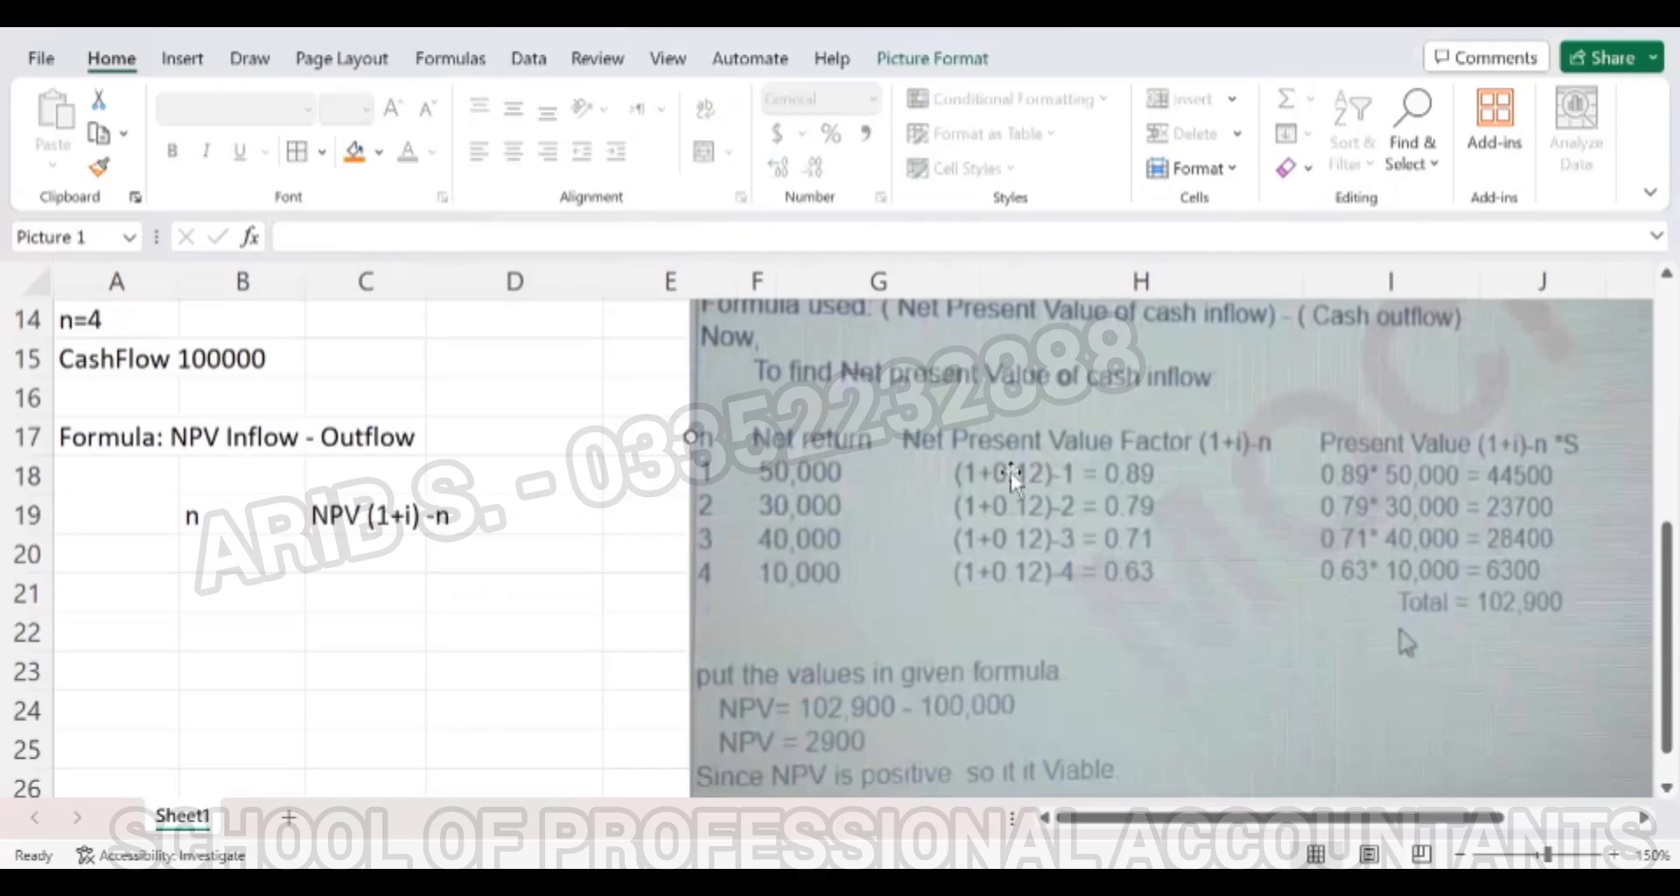
{"action": "left_click", "coordinate": [491, 513]}
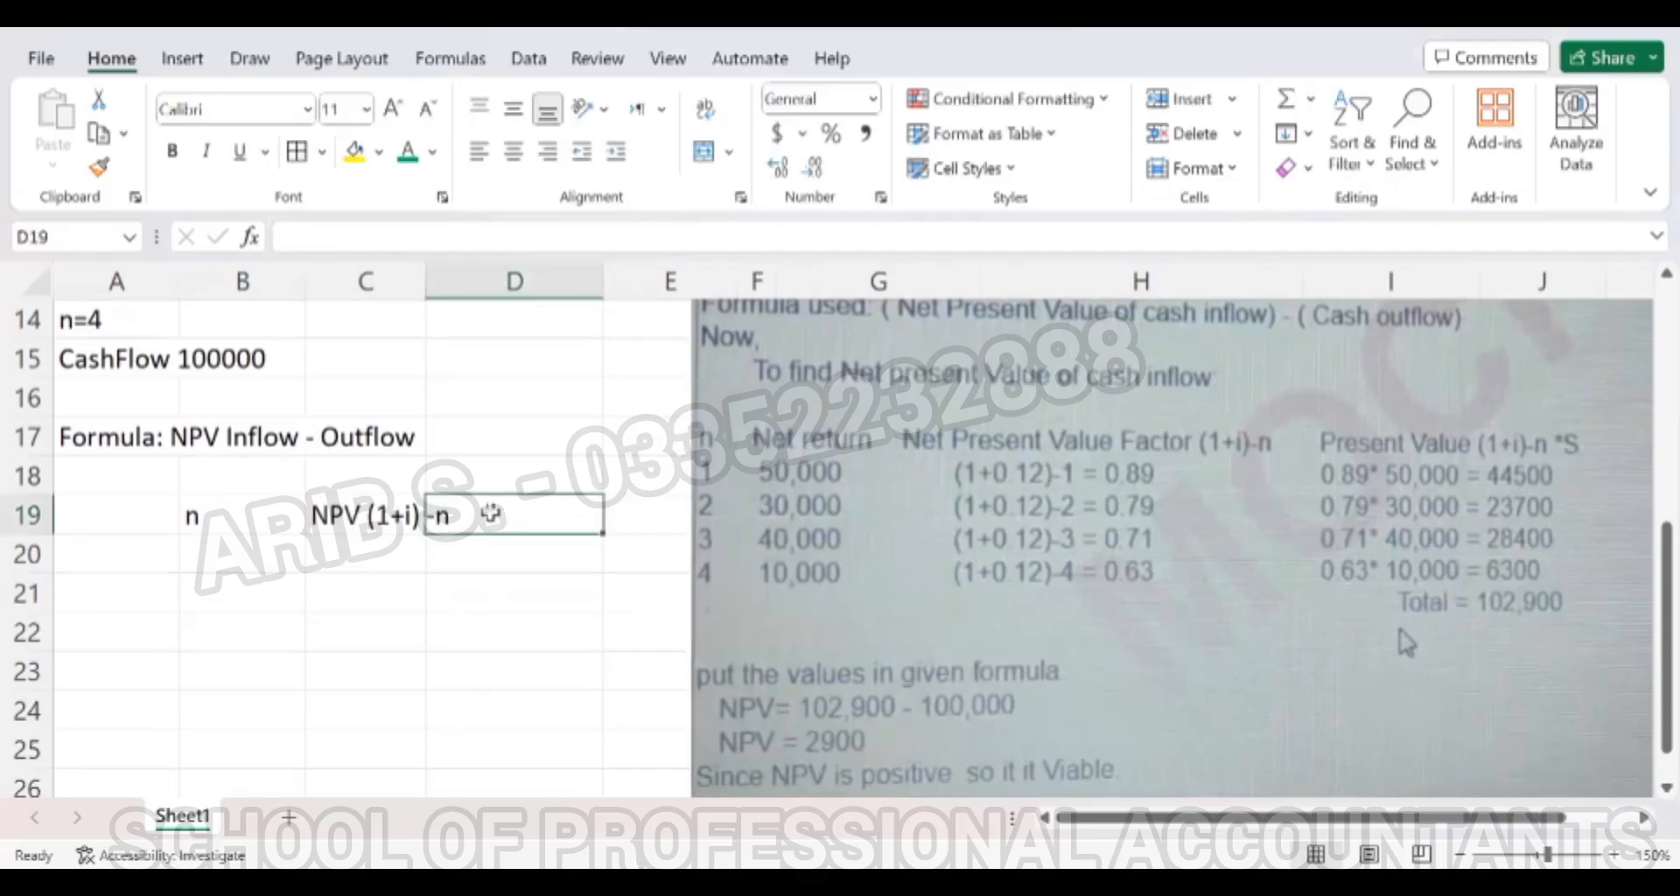
{"action": "type", "text": "PV"}
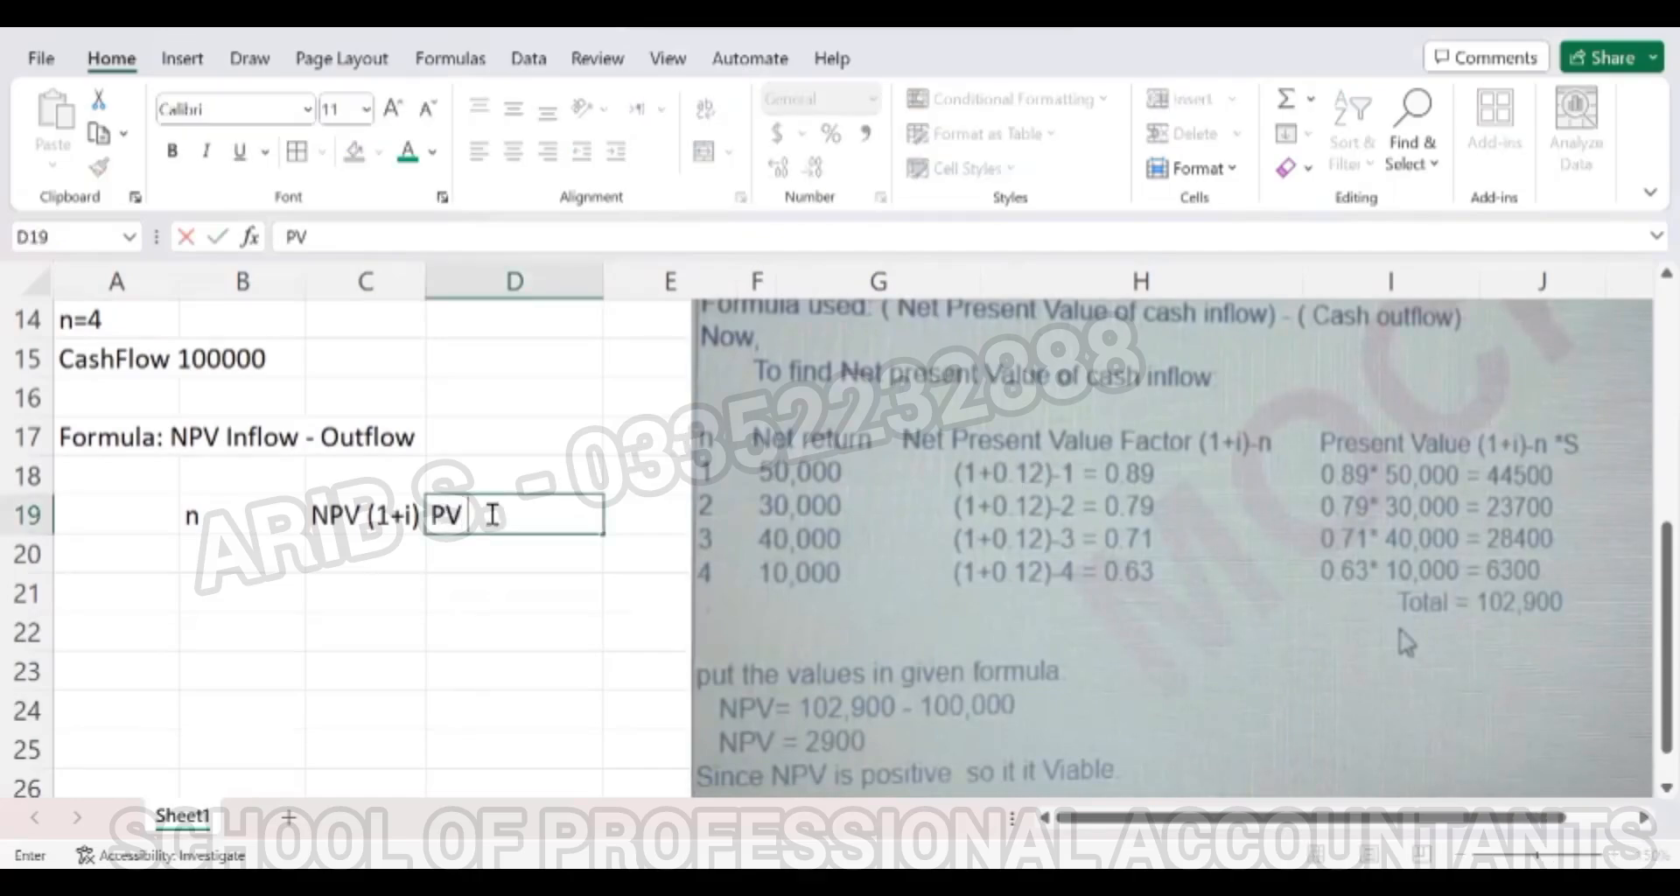
{"action": "type", "text": " ("}
{"action": "key", "text": "BackSpace"}
{"action": "type", "text": "[)"}
{"action": "key", "text": "BackSpace"}
{"action": "type", "text": "(1+i)"}
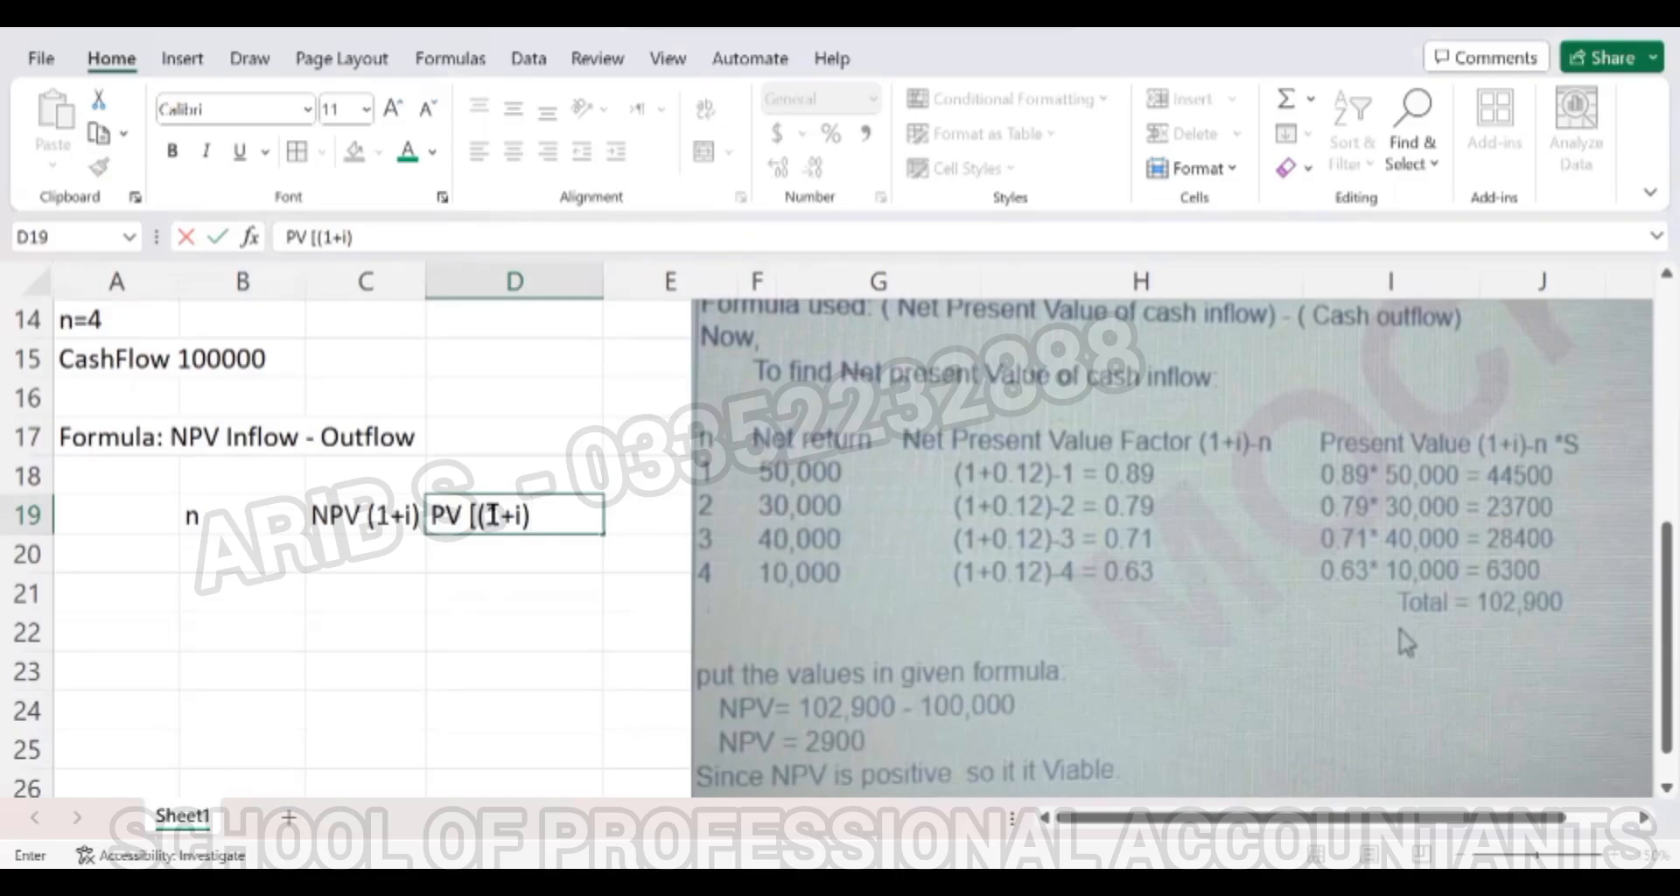
{"action": "type", "text": "-n)"}
{"action": "key", "text": "BackSpace"}
{"action": "type", "text": "] *S"}
{"action": "key", "text": "Return"}
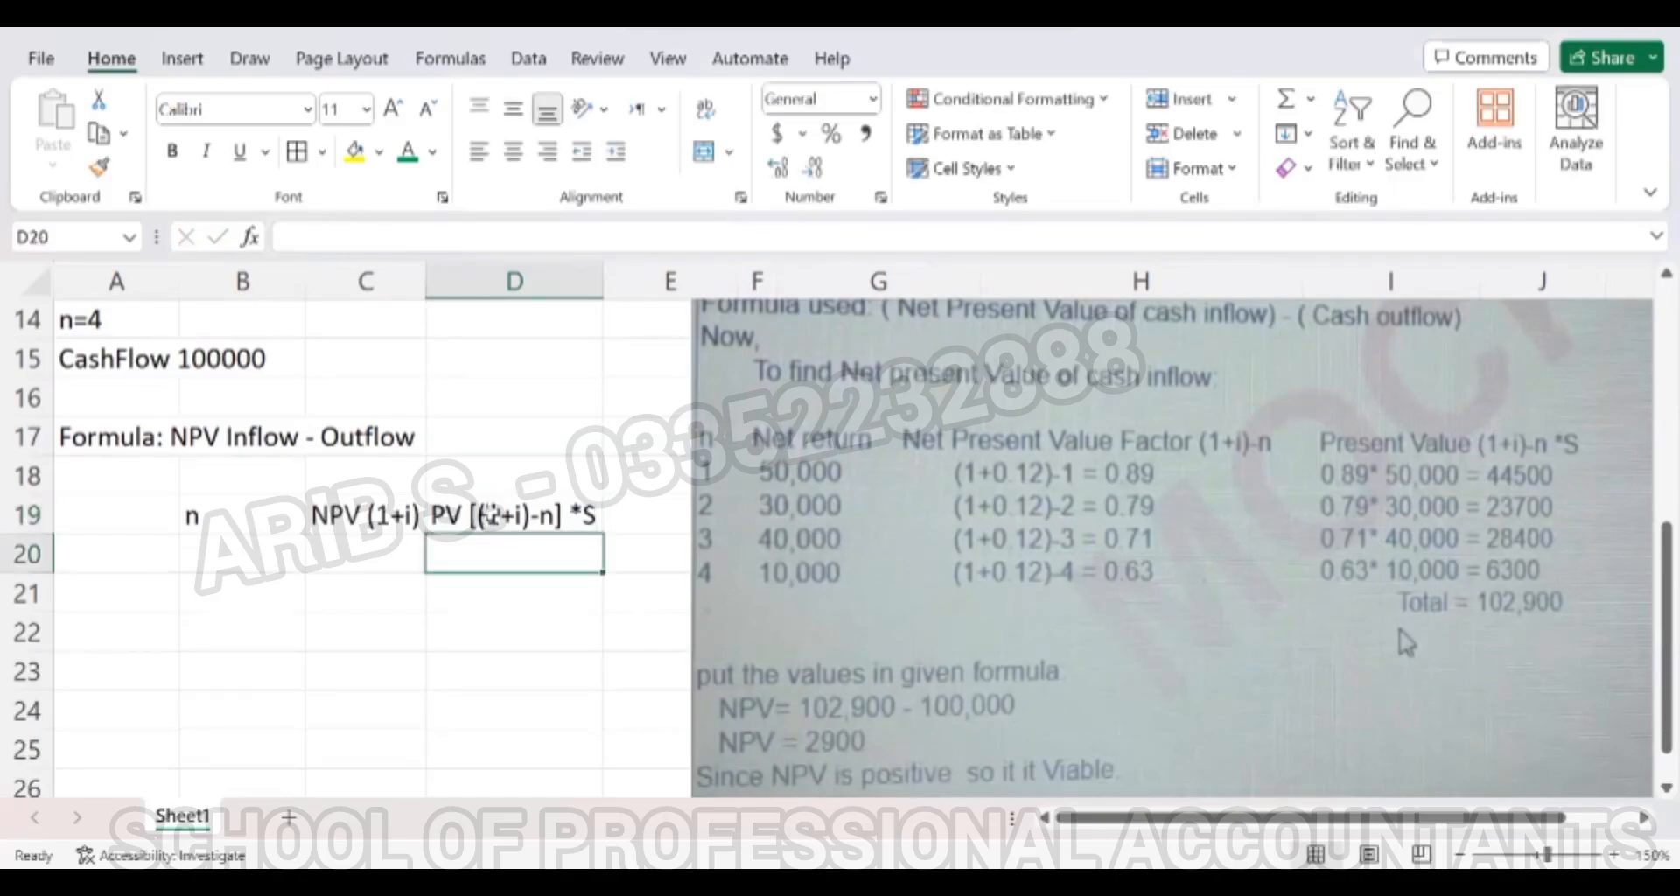
Delete the solution picture that covers the functions table.
{"action": "key", "text": "Left"}
{"action": "key", "text": "Right"}
{"action": "key", "text": "Left"}
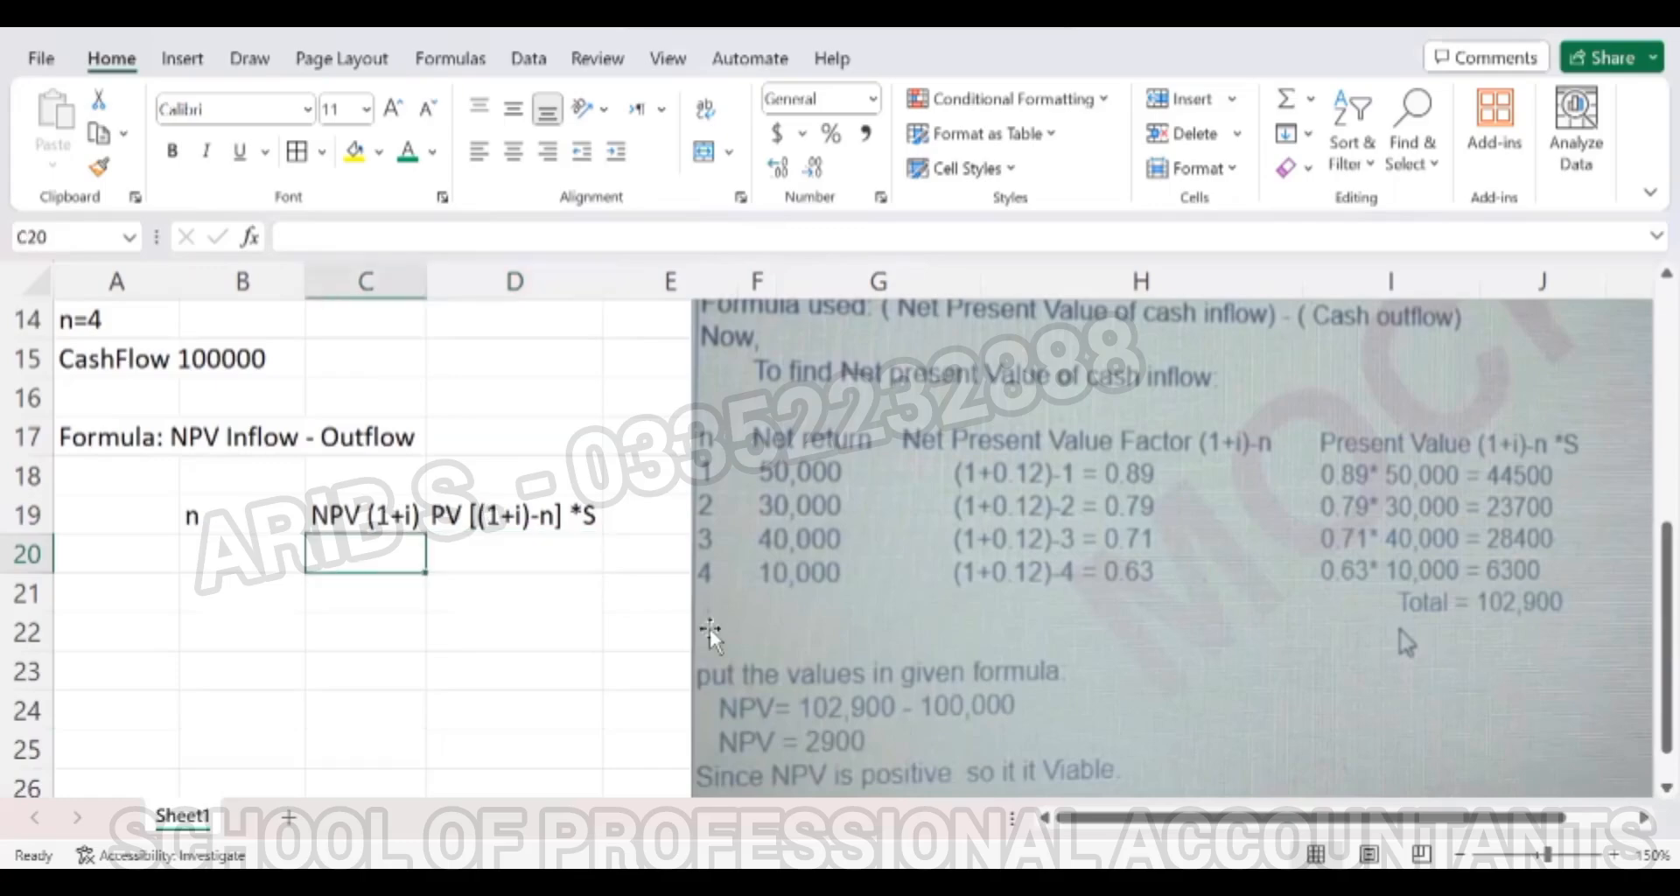
{"action": "left_click", "coordinate": [866, 552]}
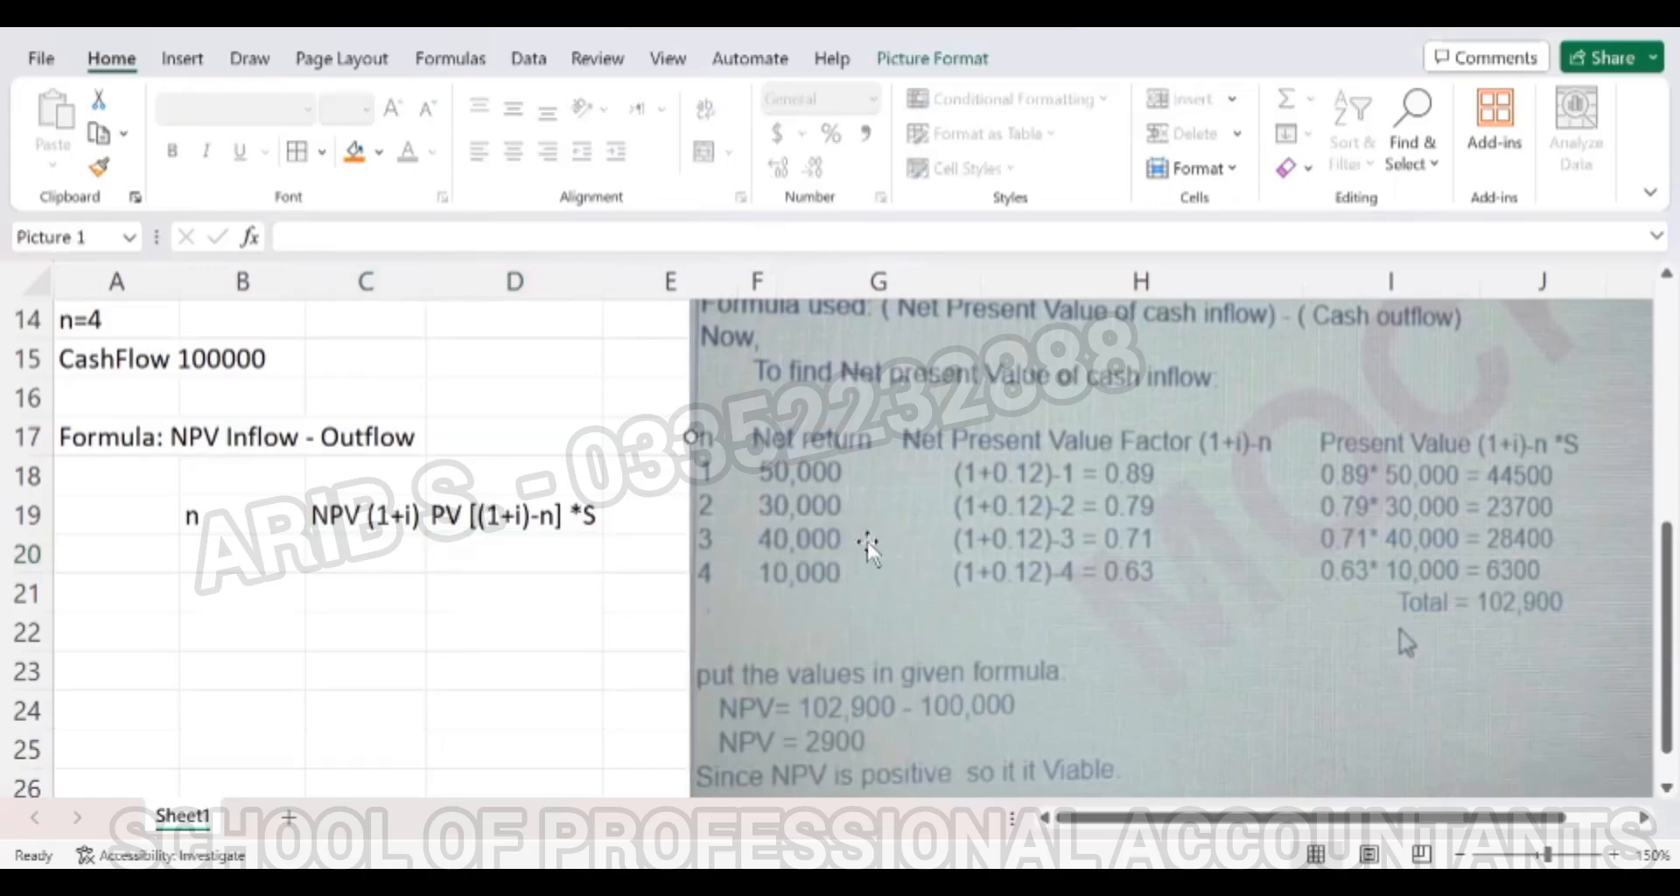
{"action": "scroll", "coordinate": [1087, 550], "scroll_direction": "up", "scroll_amount": 1}
{"action": "scroll", "coordinate": [1085, 553], "scroll_direction": "down", "scroll_amount": 2}
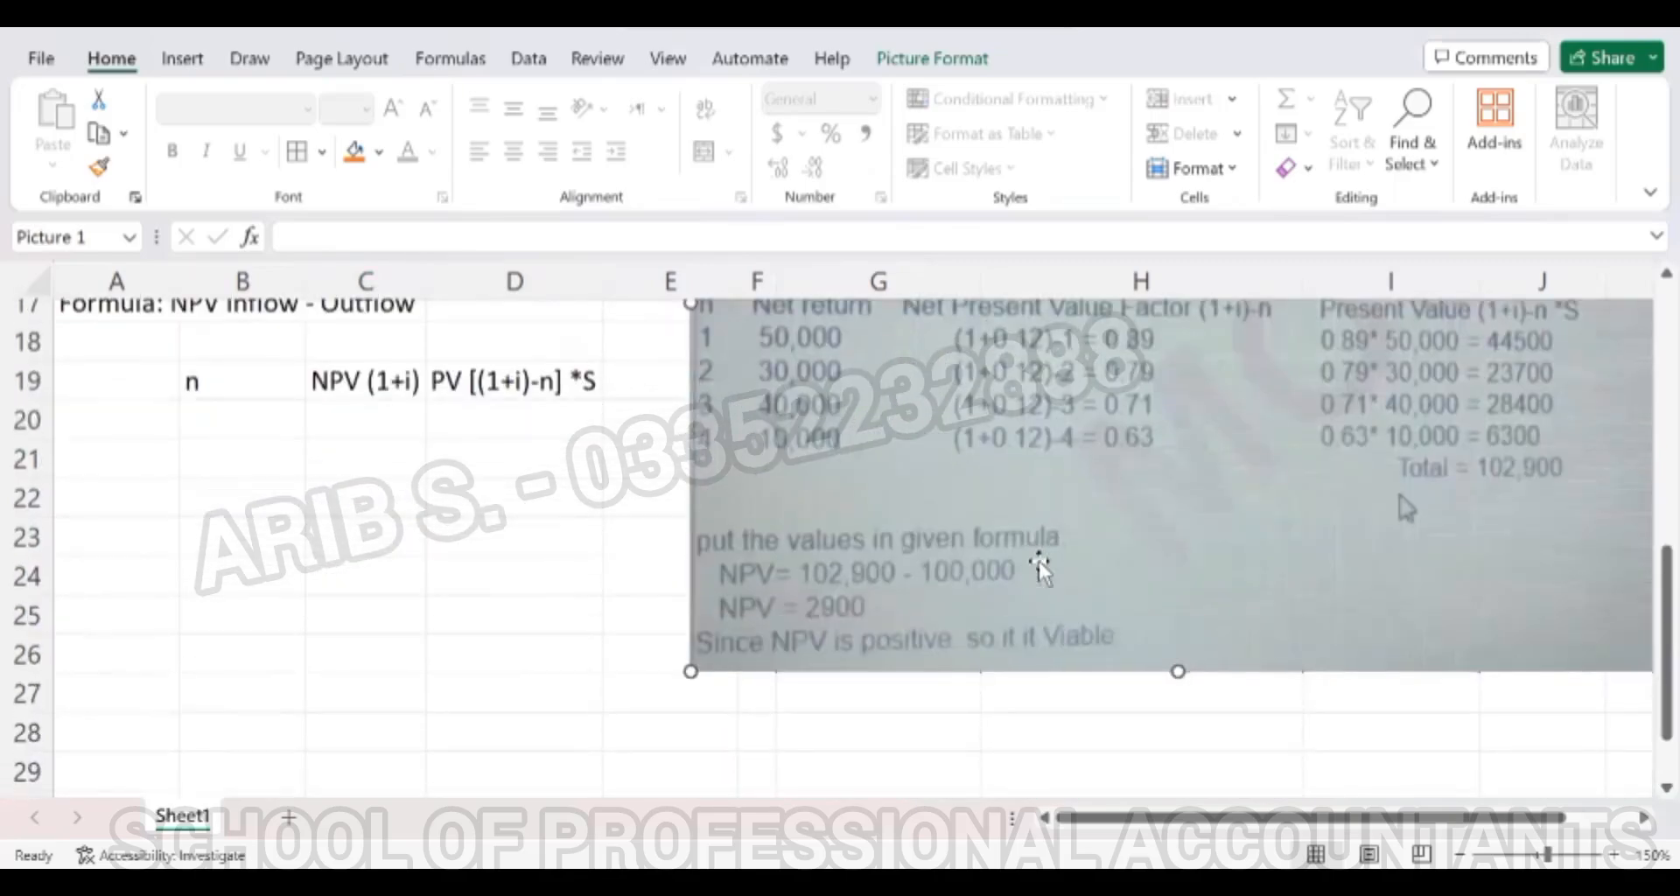
{"action": "scroll", "coordinate": [1083, 560], "scroll_direction": "up", "scroll_amount": 2}
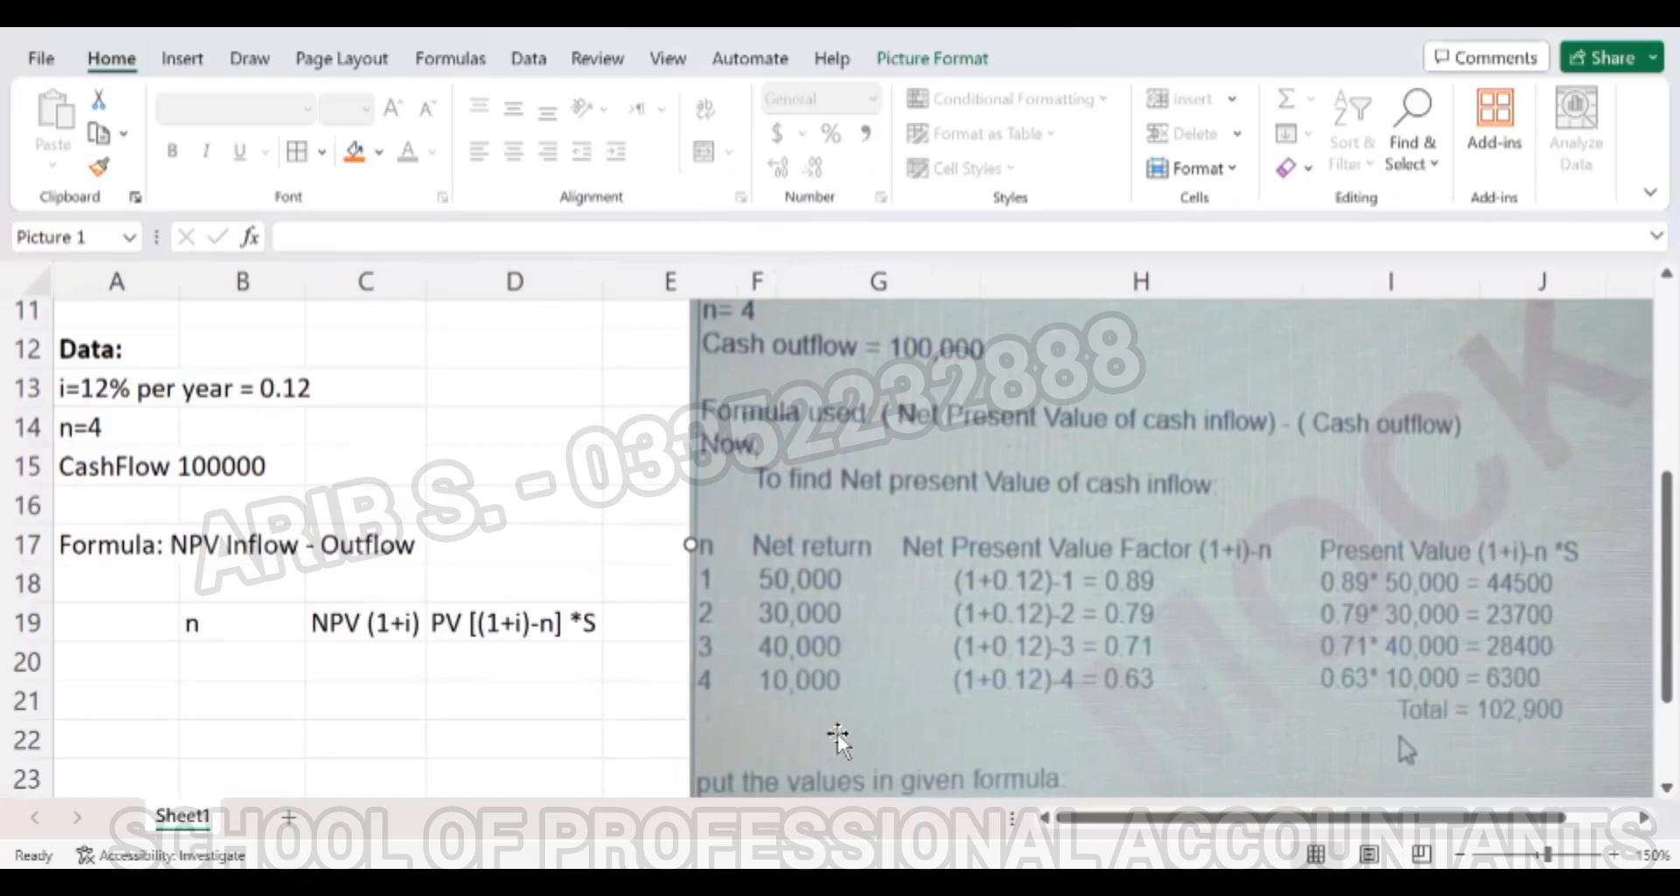
{"action": "key", "text": "Delete"}
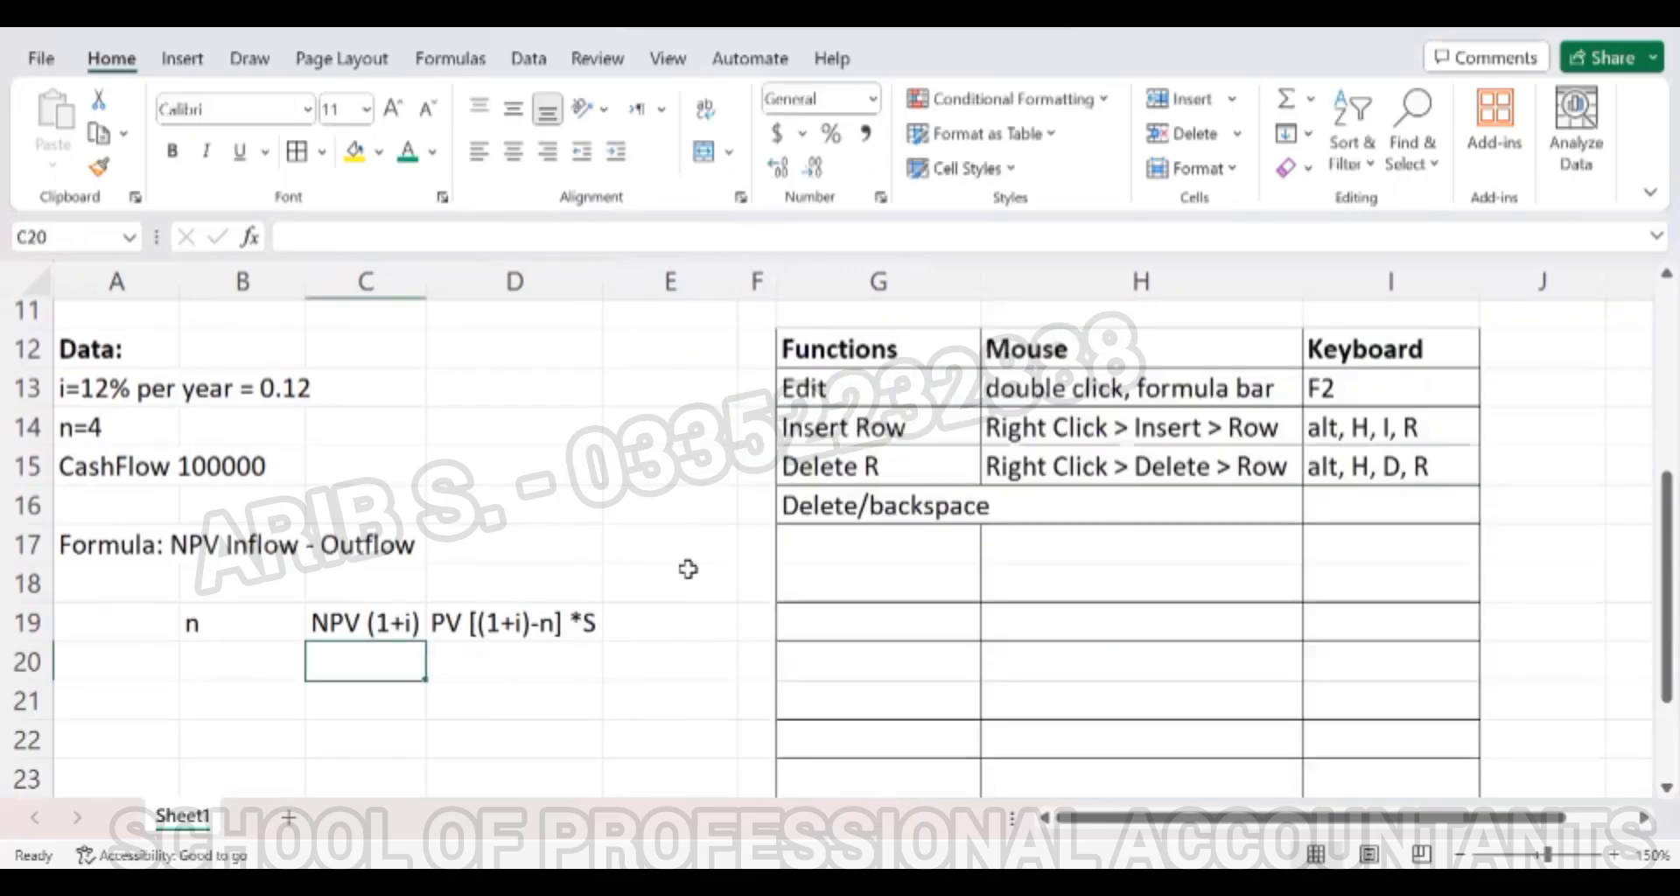
{"action": "scroll", "coordinate": [688, 569], "scroll_direction": "down", "scroll_amount": 1}
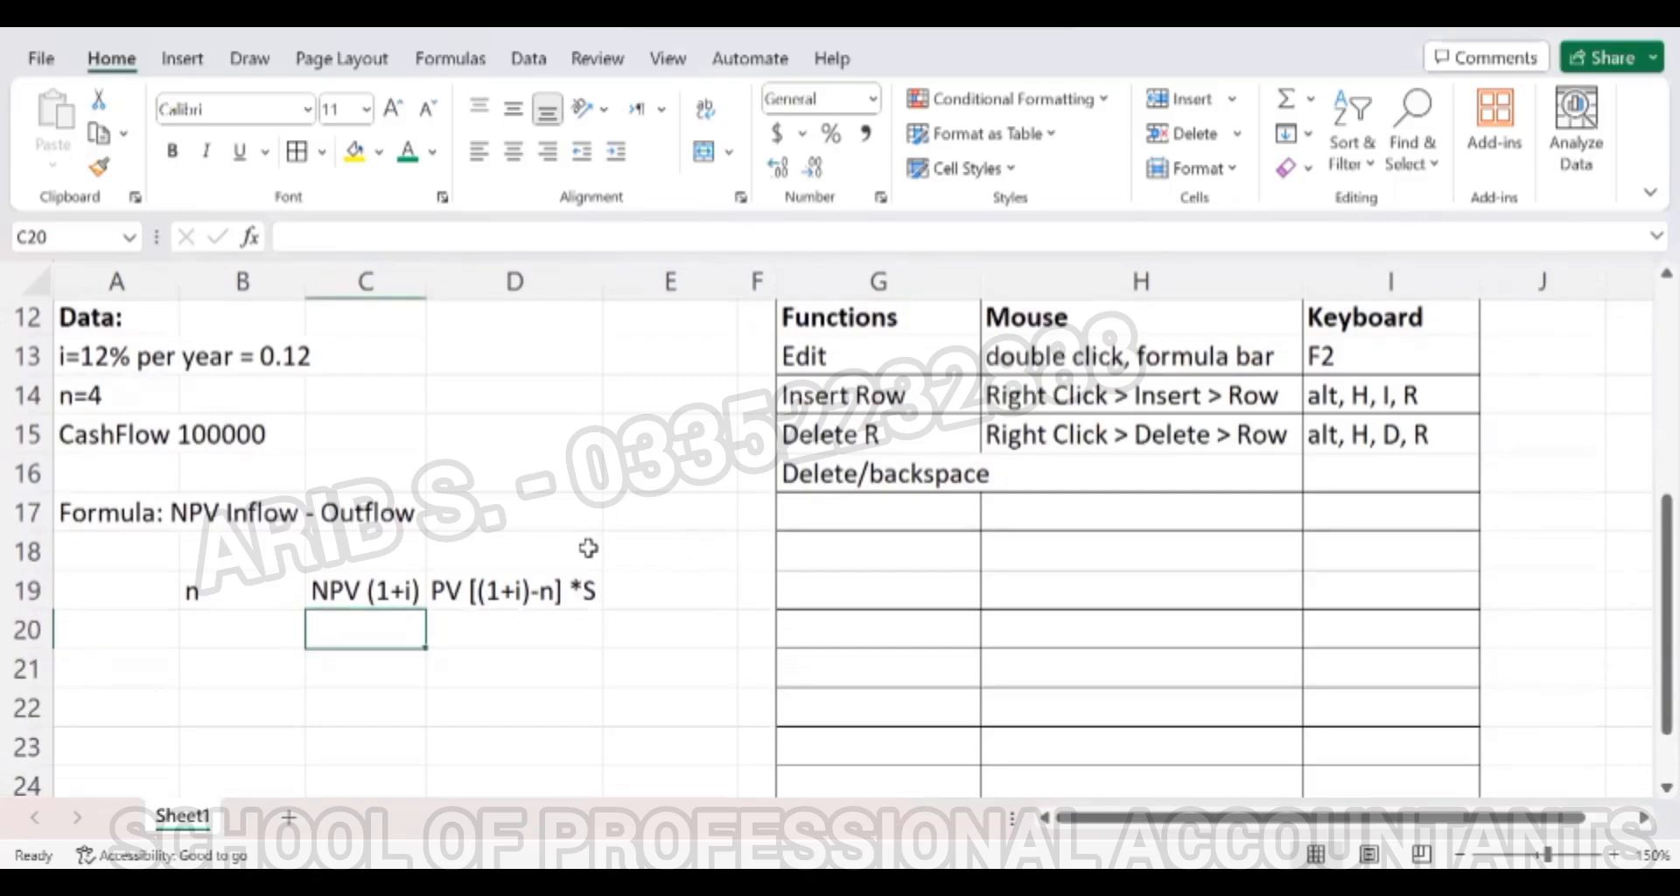
{"action": "key", "text": "Down"}
{"action": "key", "text": "Down"}
{"action": "key", "text": "Down"}
{"action": "key", "text": "Down"}
{"action": "key", "text": "Down"}
{"action": "key", "text": "Down"}
{"action": "key", "text": "Up"}
{"action": "key", "text": "Up"}
{"action": "key", "text": "Up"}
{"action": "key", "text": "Up"}
{"action": "key", "text": "Up"}
{"action": "key", "text": "Up"}
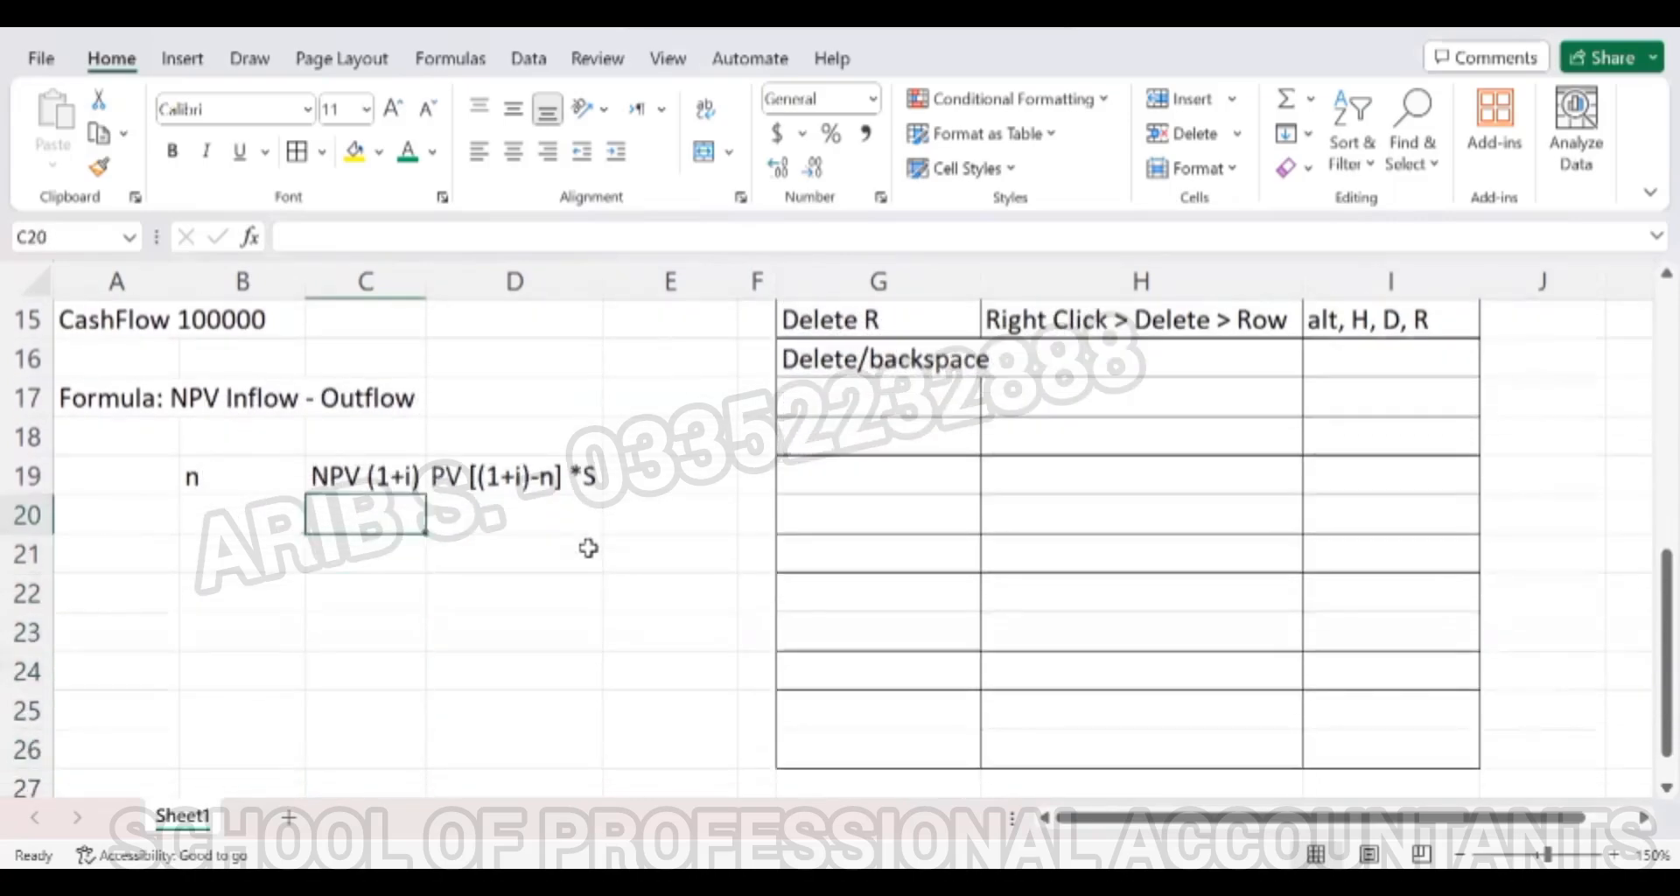
{"action": "key", "text": "Up"}
{"action": "key", "text": "Up"}
{"action": "key", "text": "Up"}
{"action": "key", "text": "Up"}
{"action": "key", "text": "Up"}
{"action": "key", "text": "Up"}
{"action": "key", "text": "Down"}
{"action": "key", "text": "Down"}
{"action": "key", "text": "Down"}
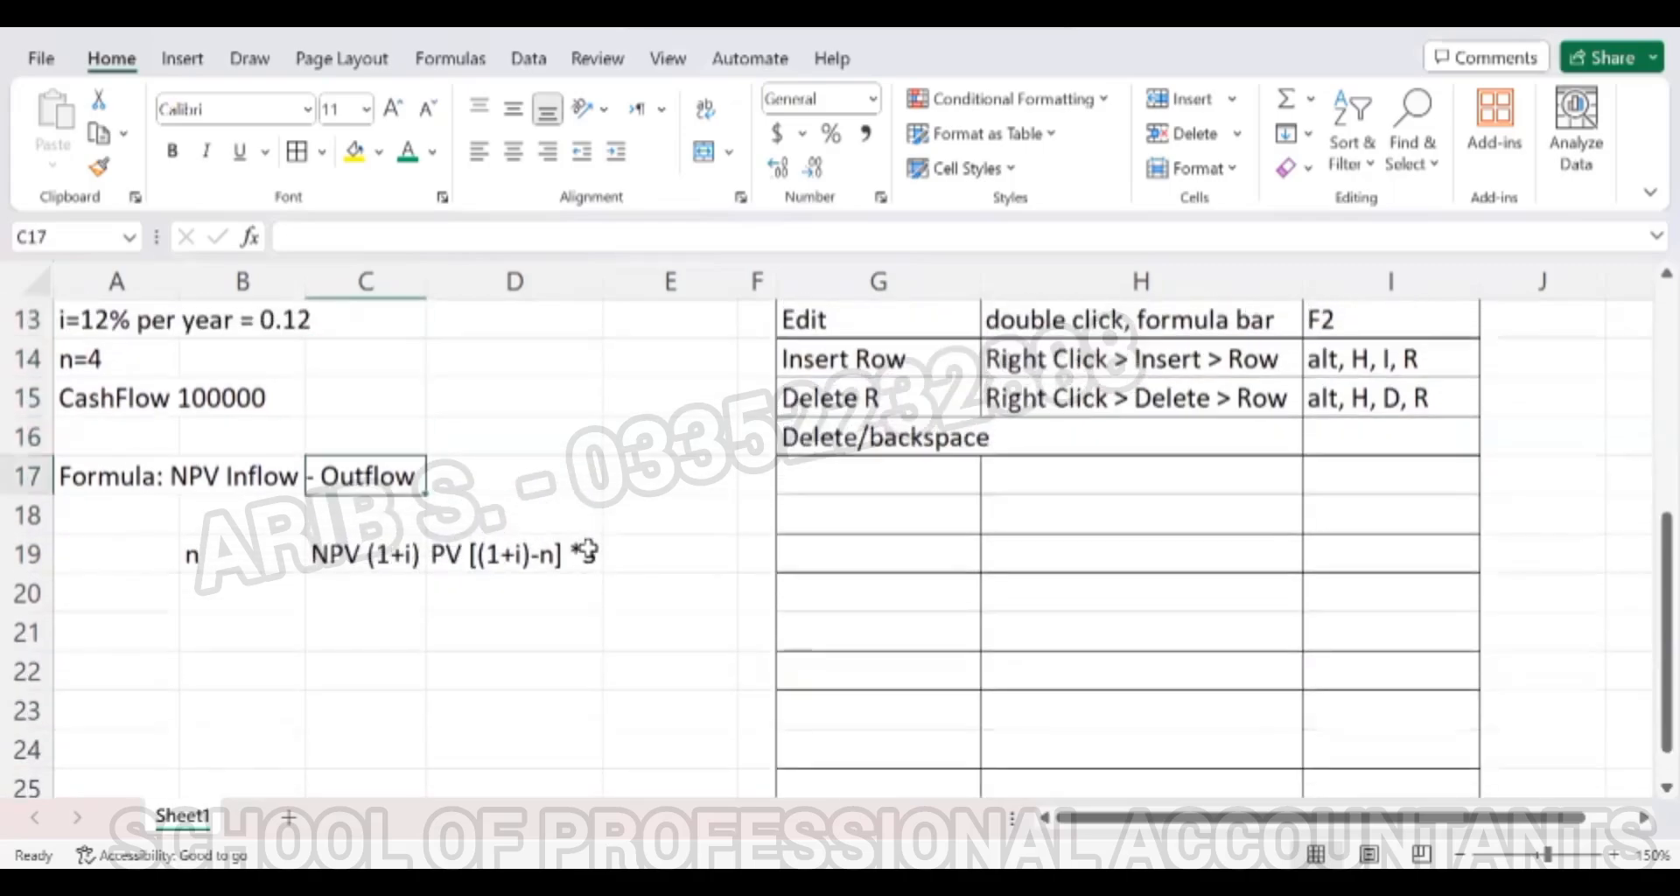
{"action": "key", "text": "Up"}
{"action": "key", "text": "Up"}
{"action": "key", "text": "Up"}
{"action": "key", "text": "Up"}
{"action": "key", "text": "Up"}
{"action": "key", "text": "Down"}
{"action": "key", "text": "Down"}
{"action": "key", "text": "Down"}
{"action": "key", "text": "Down"}
{"action": "key", "text": "Down"}
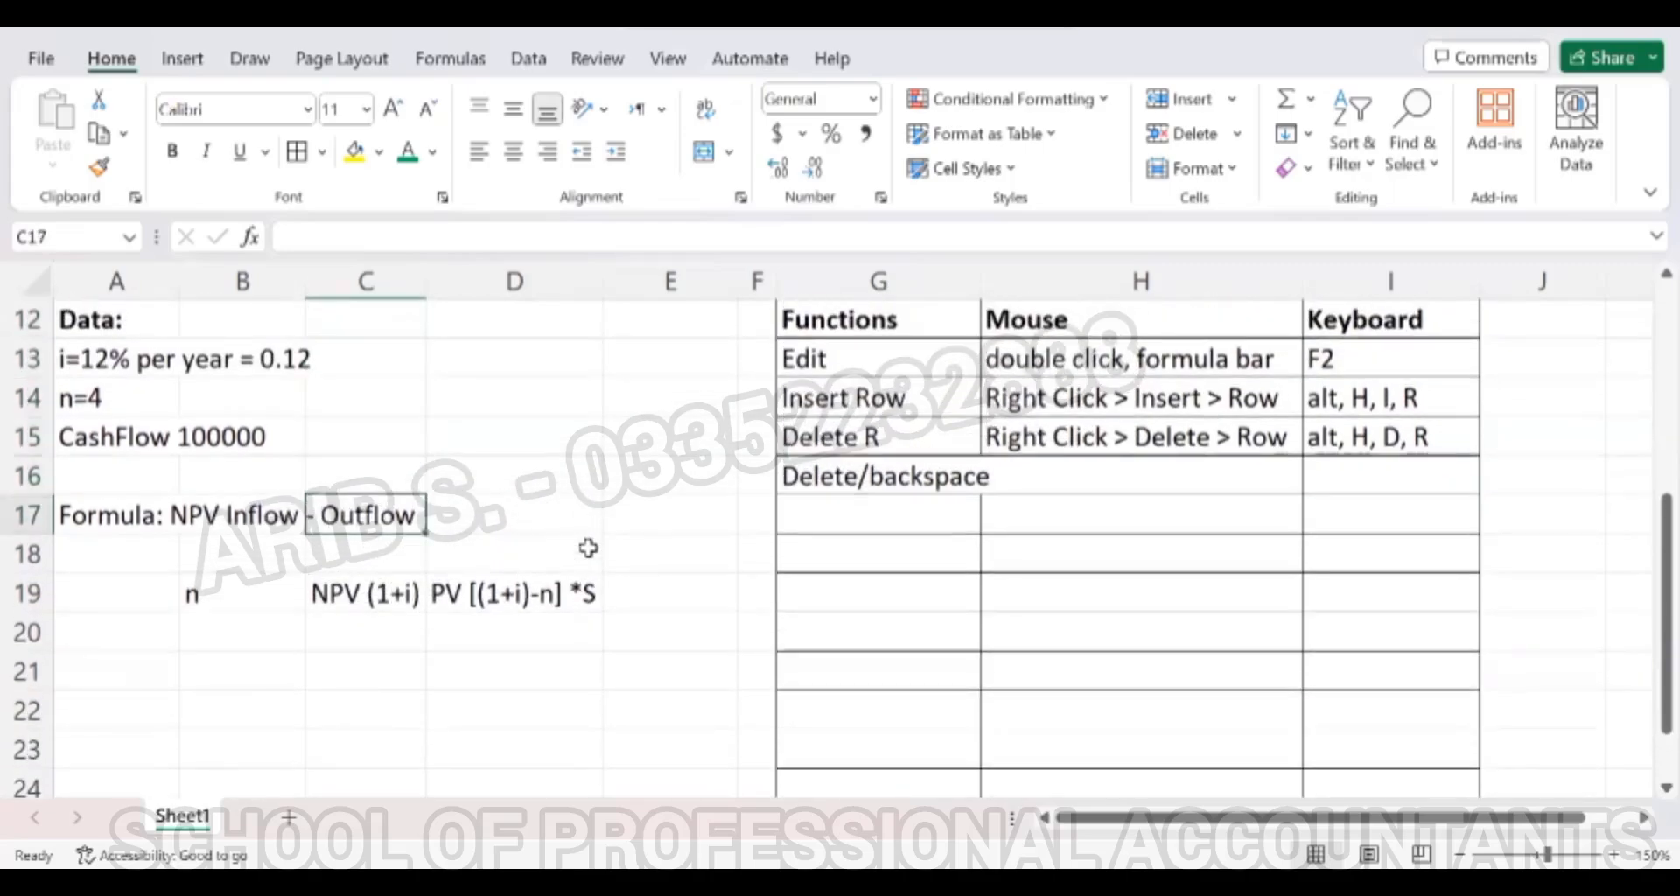
{"action": "key", "text": "Down"}
{"action": "key", "text": "Down"}
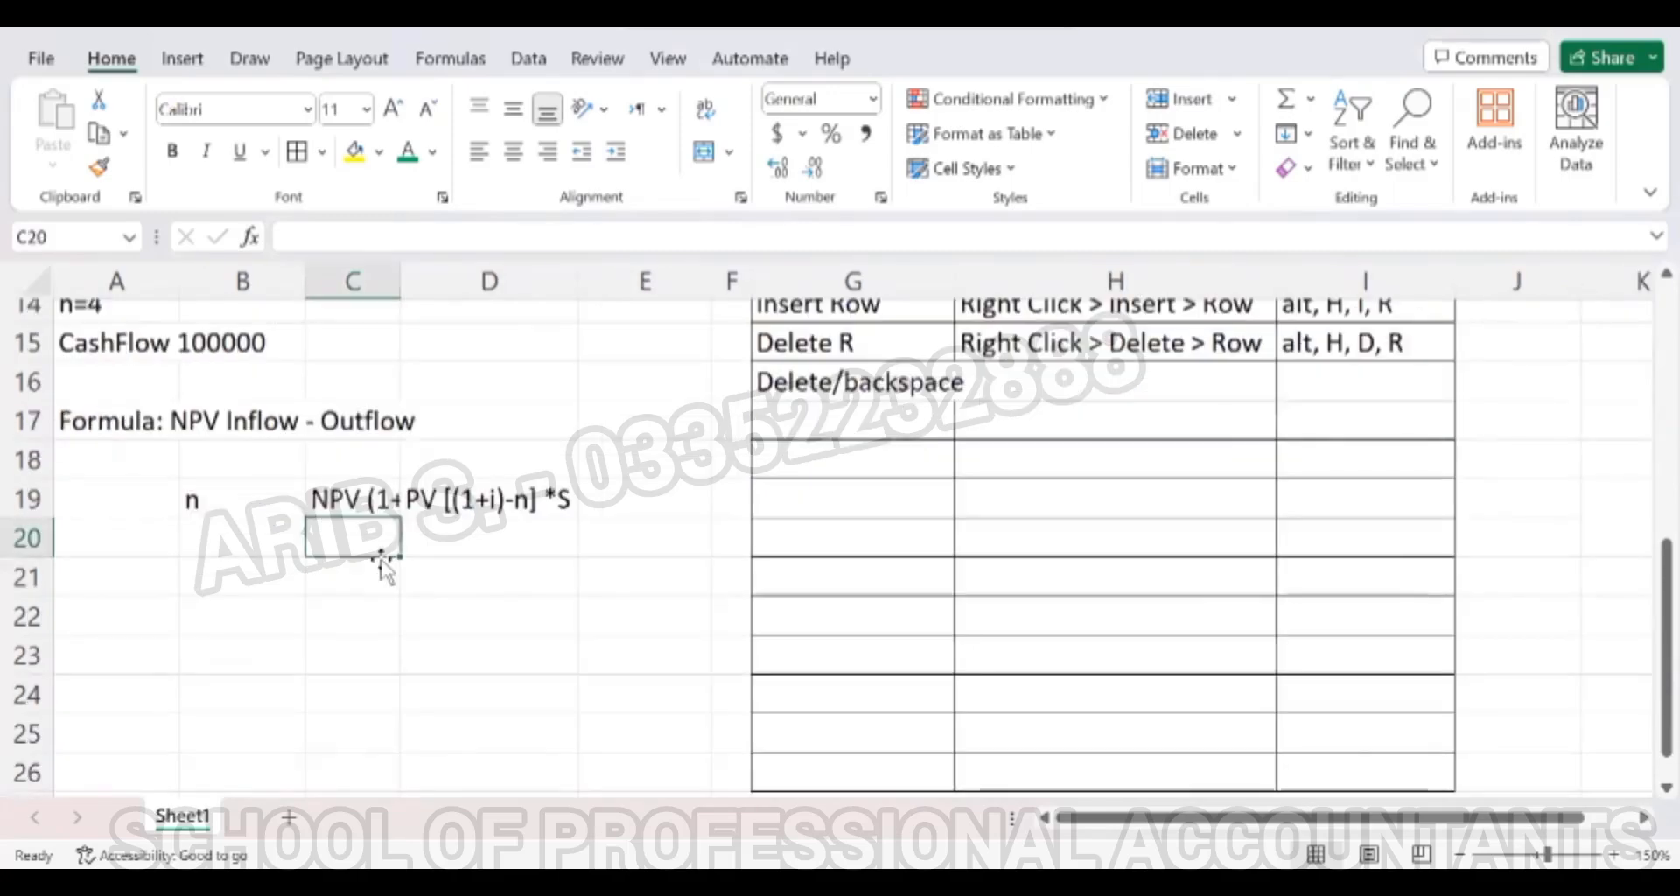
{"action": "scroll", "coordinate": [431, 384], "scroll_direction": "up", "scroll_amount": 1}
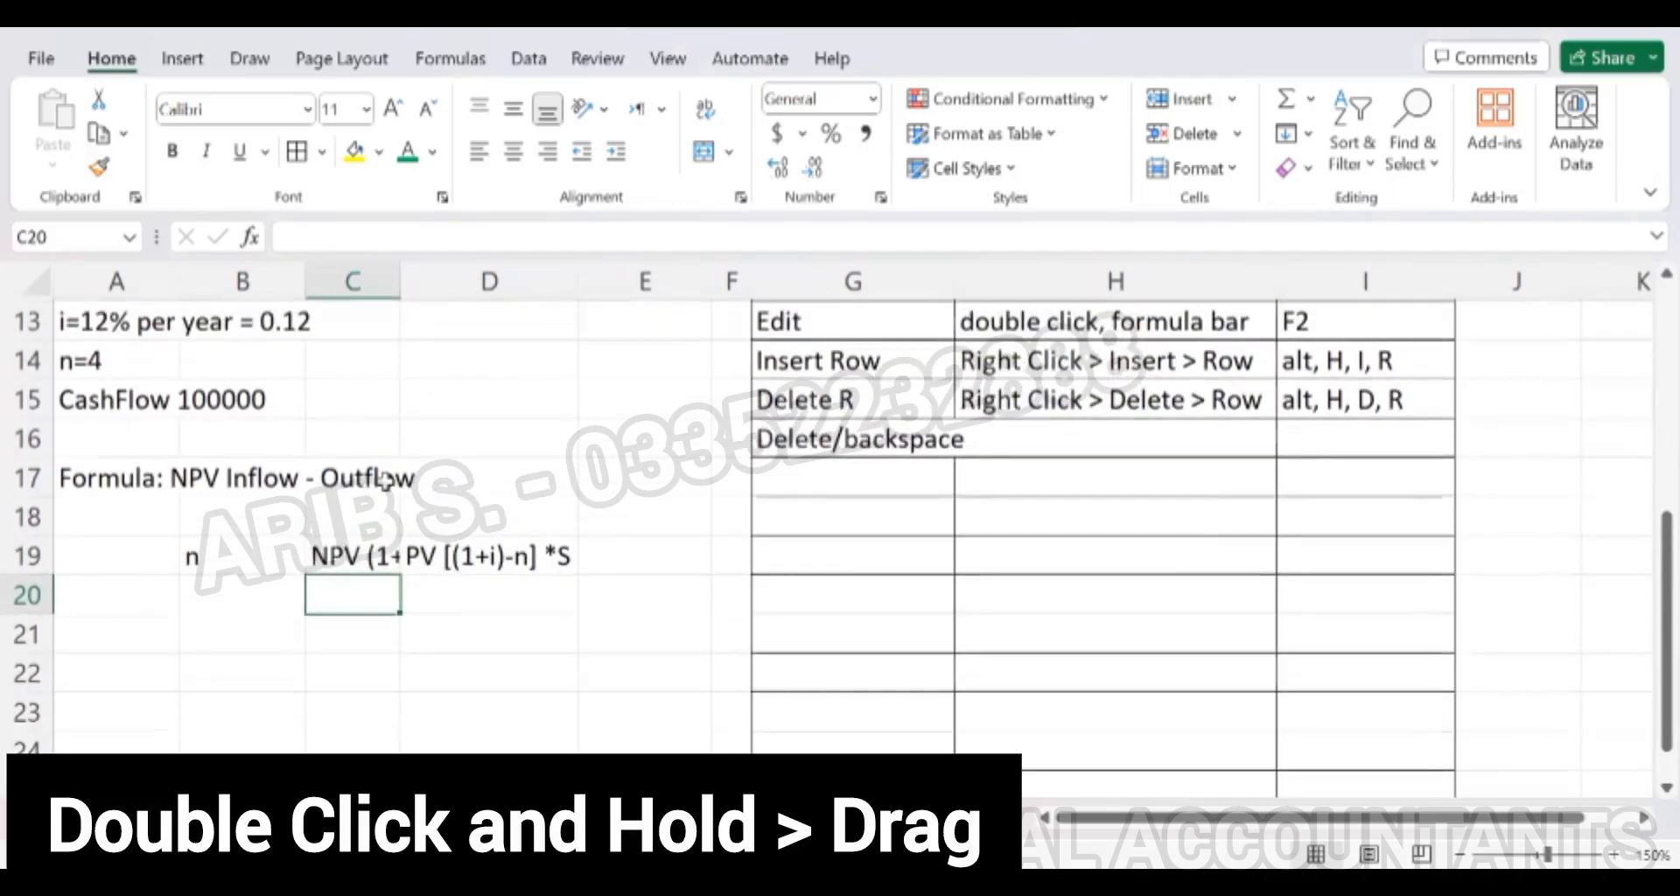
{"action": "scroll", "coordinate": [386, 481], "scroll_direction": "up", "scroll_amount": 1}
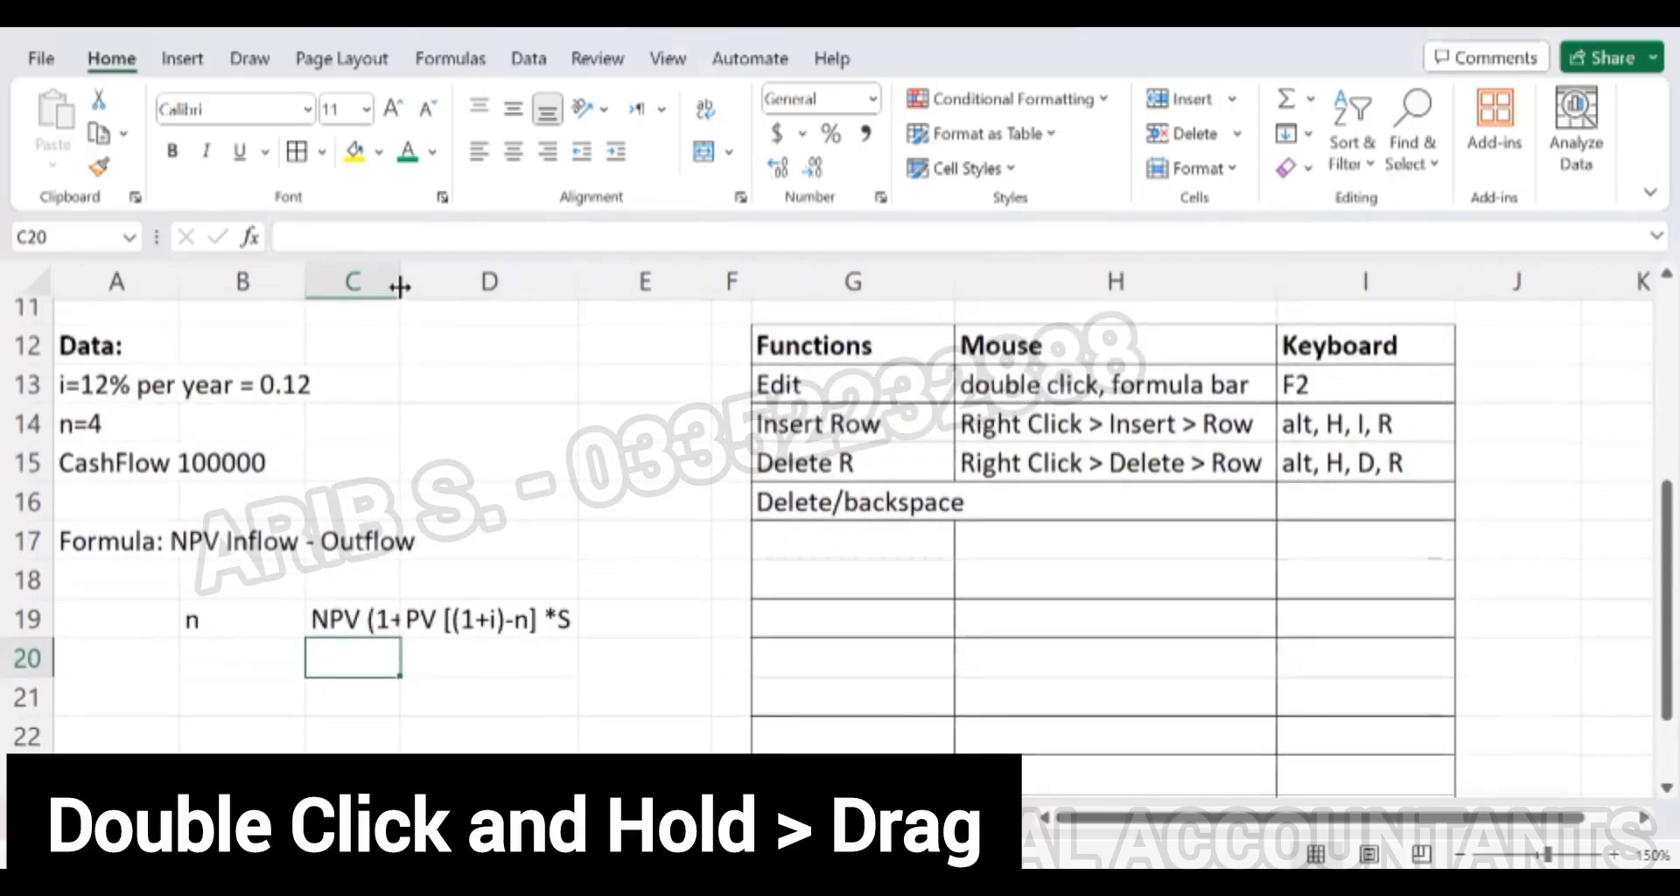
Widen columns C and D so the headings in C19 and D19 fit fully within them.
{"action": "left_click_drag", "start_coordinate": [398, 283], "coordinate": [468, 283]}
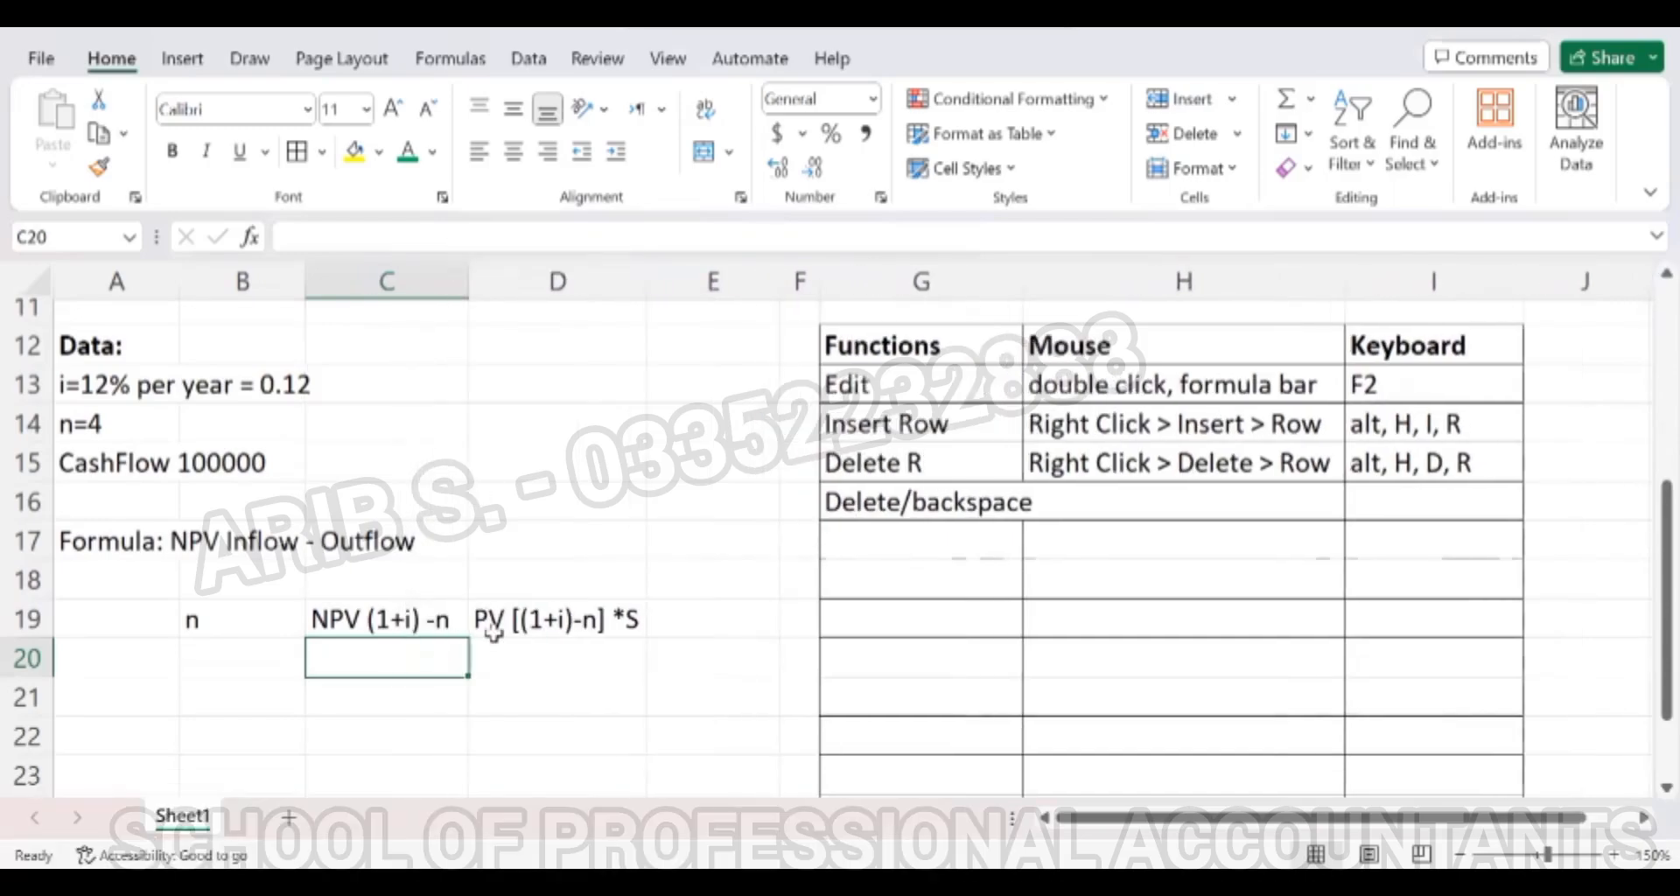
{"action": "key", "text": "Up"}
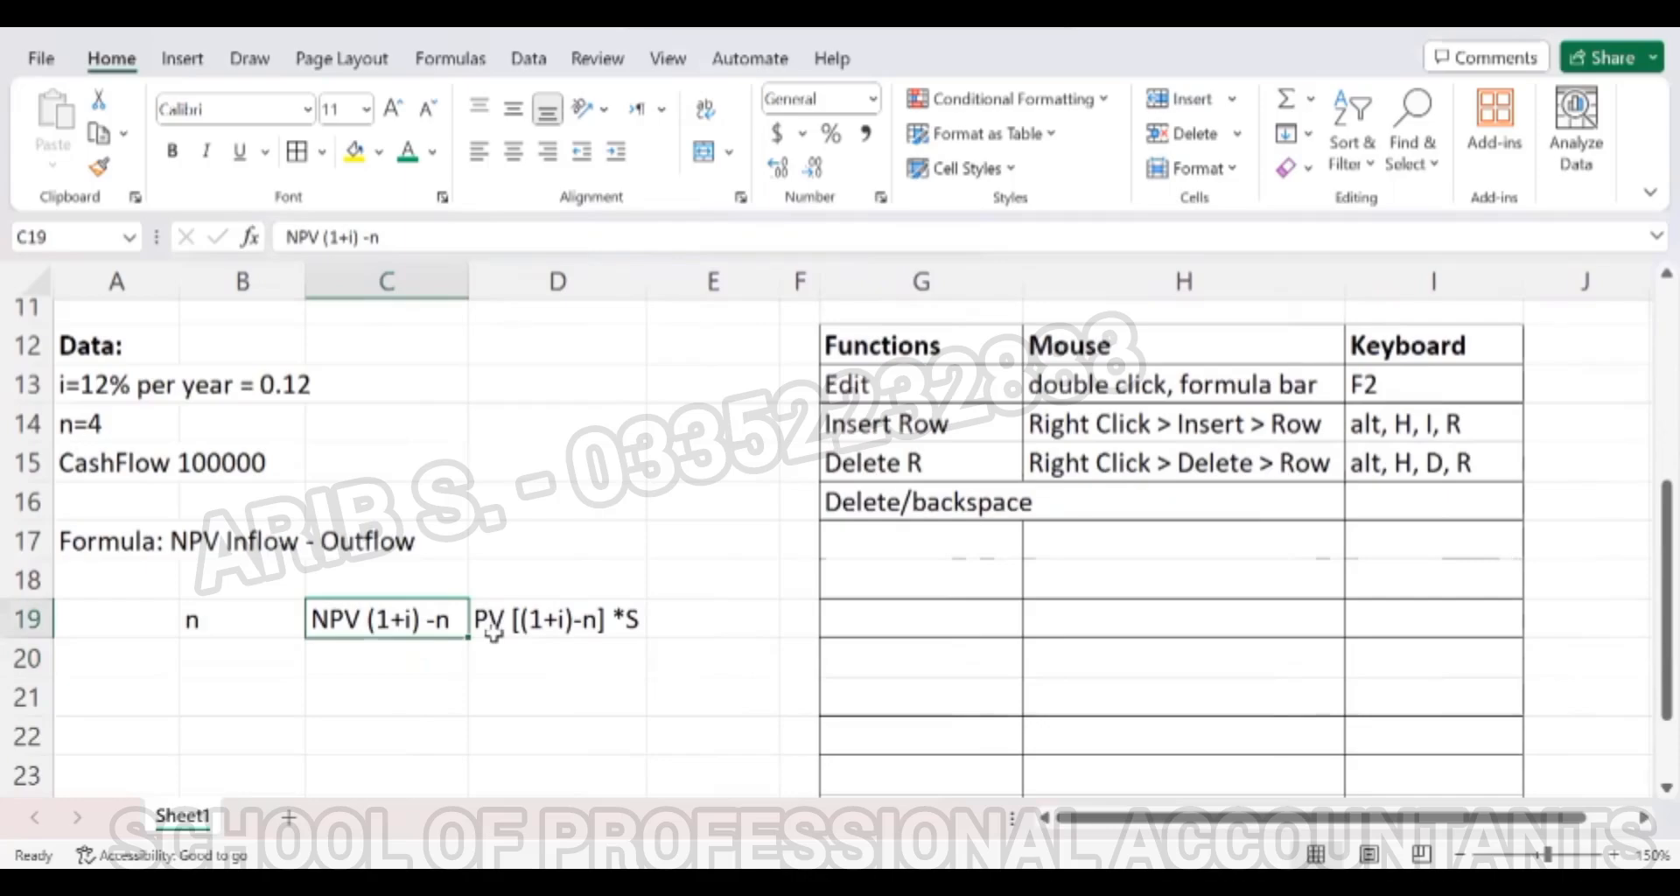
{"action": "double_click", "coordinate": [647, 290]}
{"action": "left_click_drag", "start_coordinate": [647, 289], "coordinate": [662, 337]}
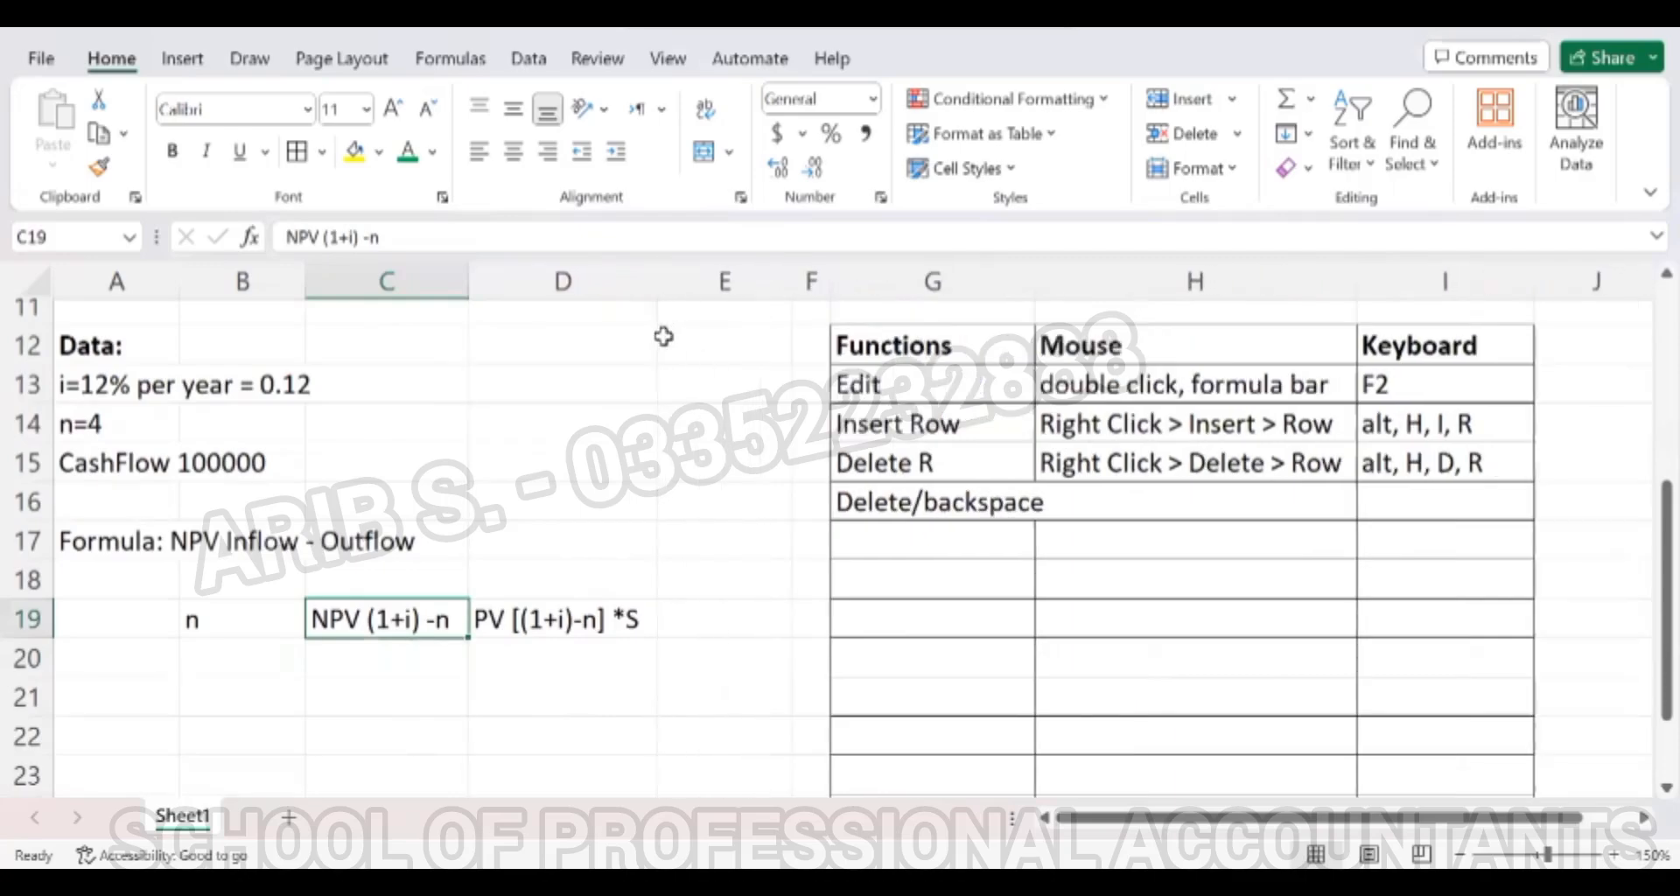
Enter "Coloumn" in cell G17 as the next entry of the functions table.
{"action": "left_click", "coordinate": [933, 545]}
{"action": "type", "text": "Coloum"}
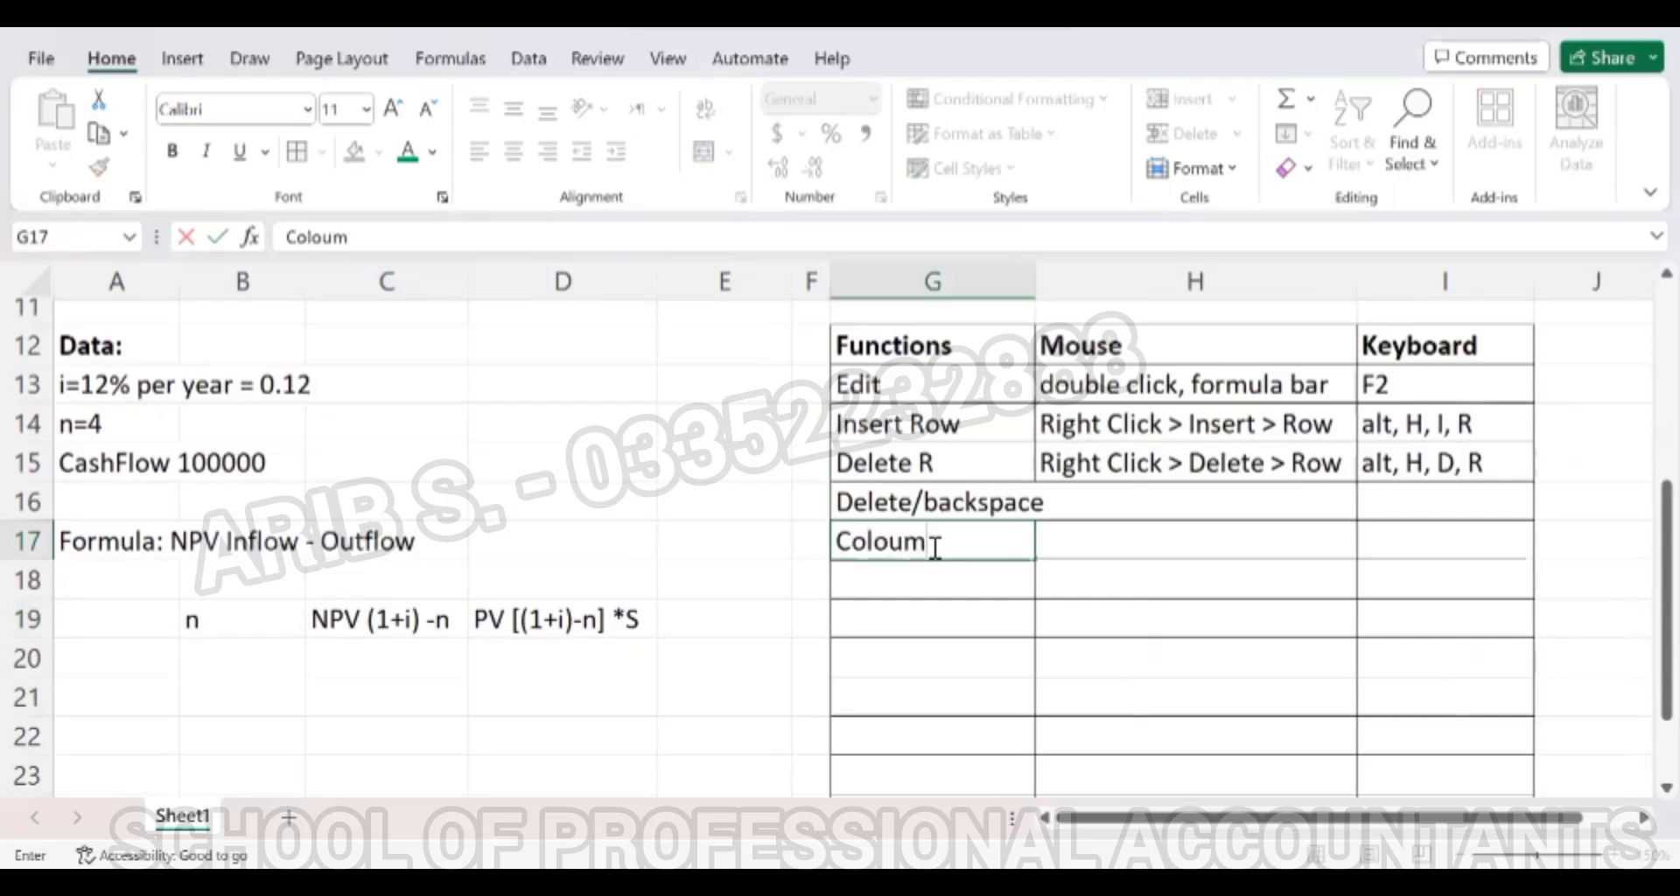
{"action": "type", "text": "n"}
{"action": "key", "text": "Return"}
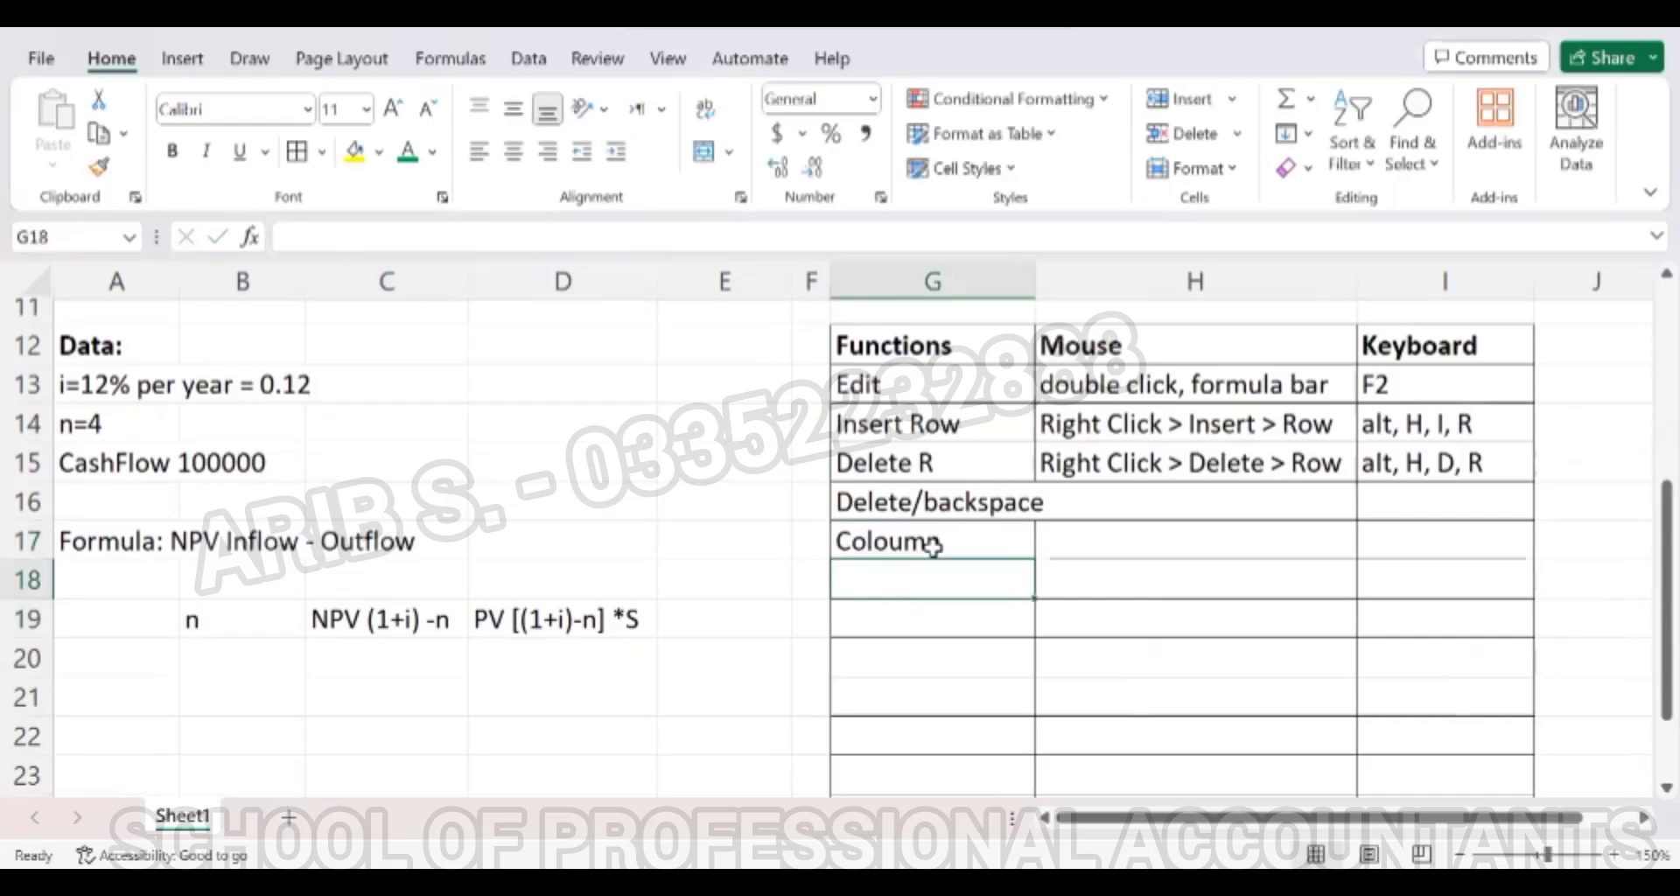
Enter "Double click > Drag" in cell H17 as the mouse method for the Coloumn entry.
{"action": "key", "text": "Up"}
{"action": "key", "text": "Right"}
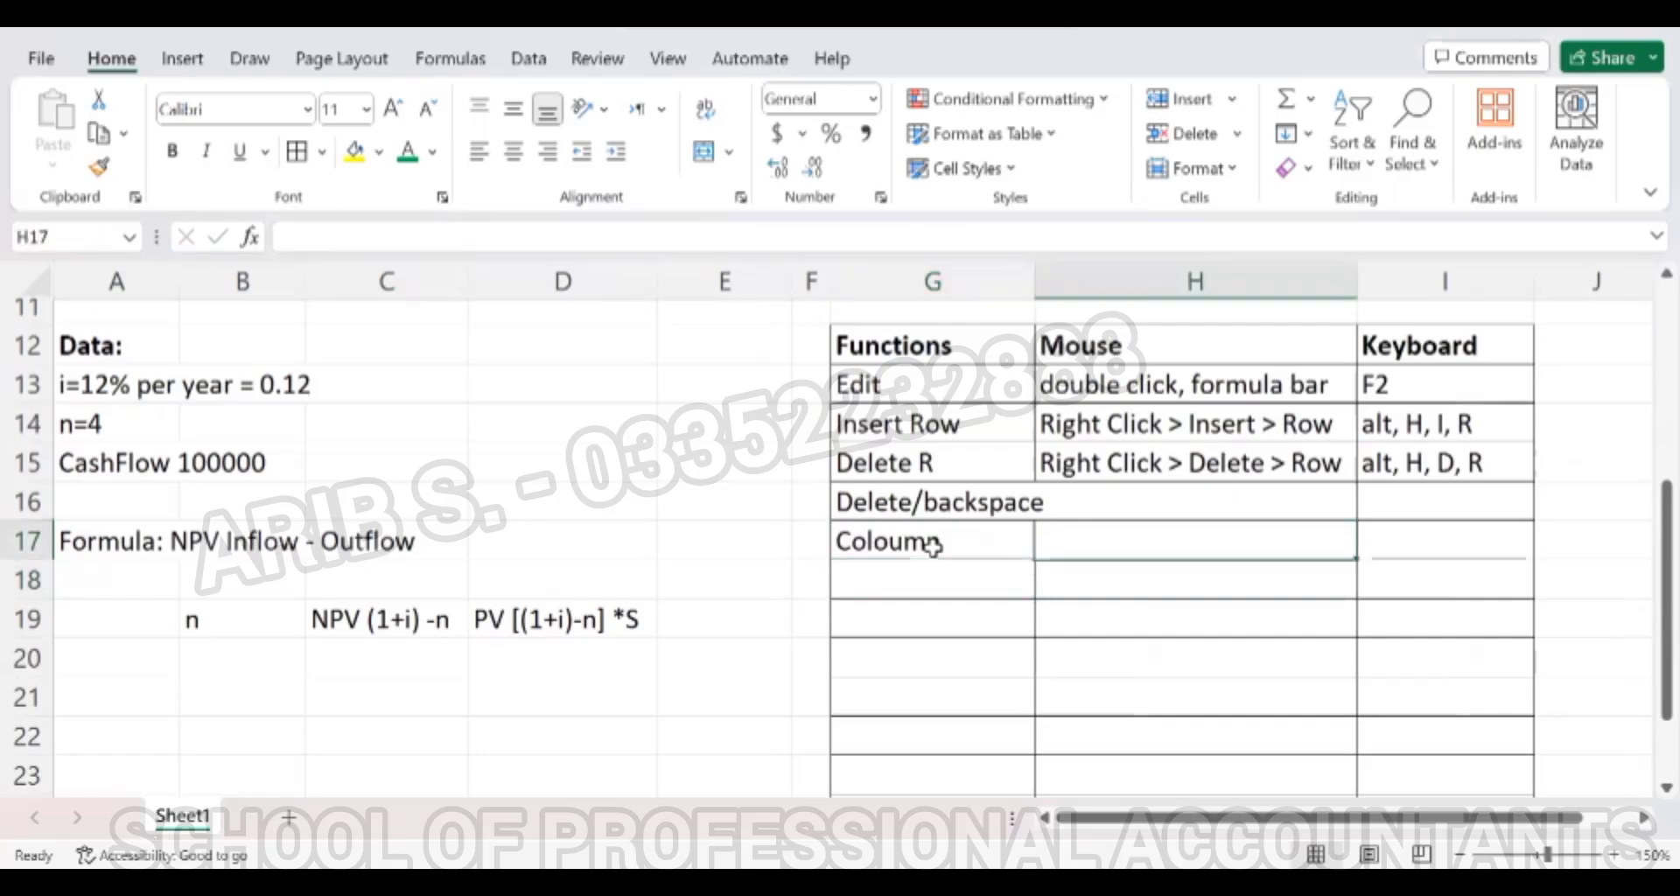
{"action": "type", "text": "CL"}
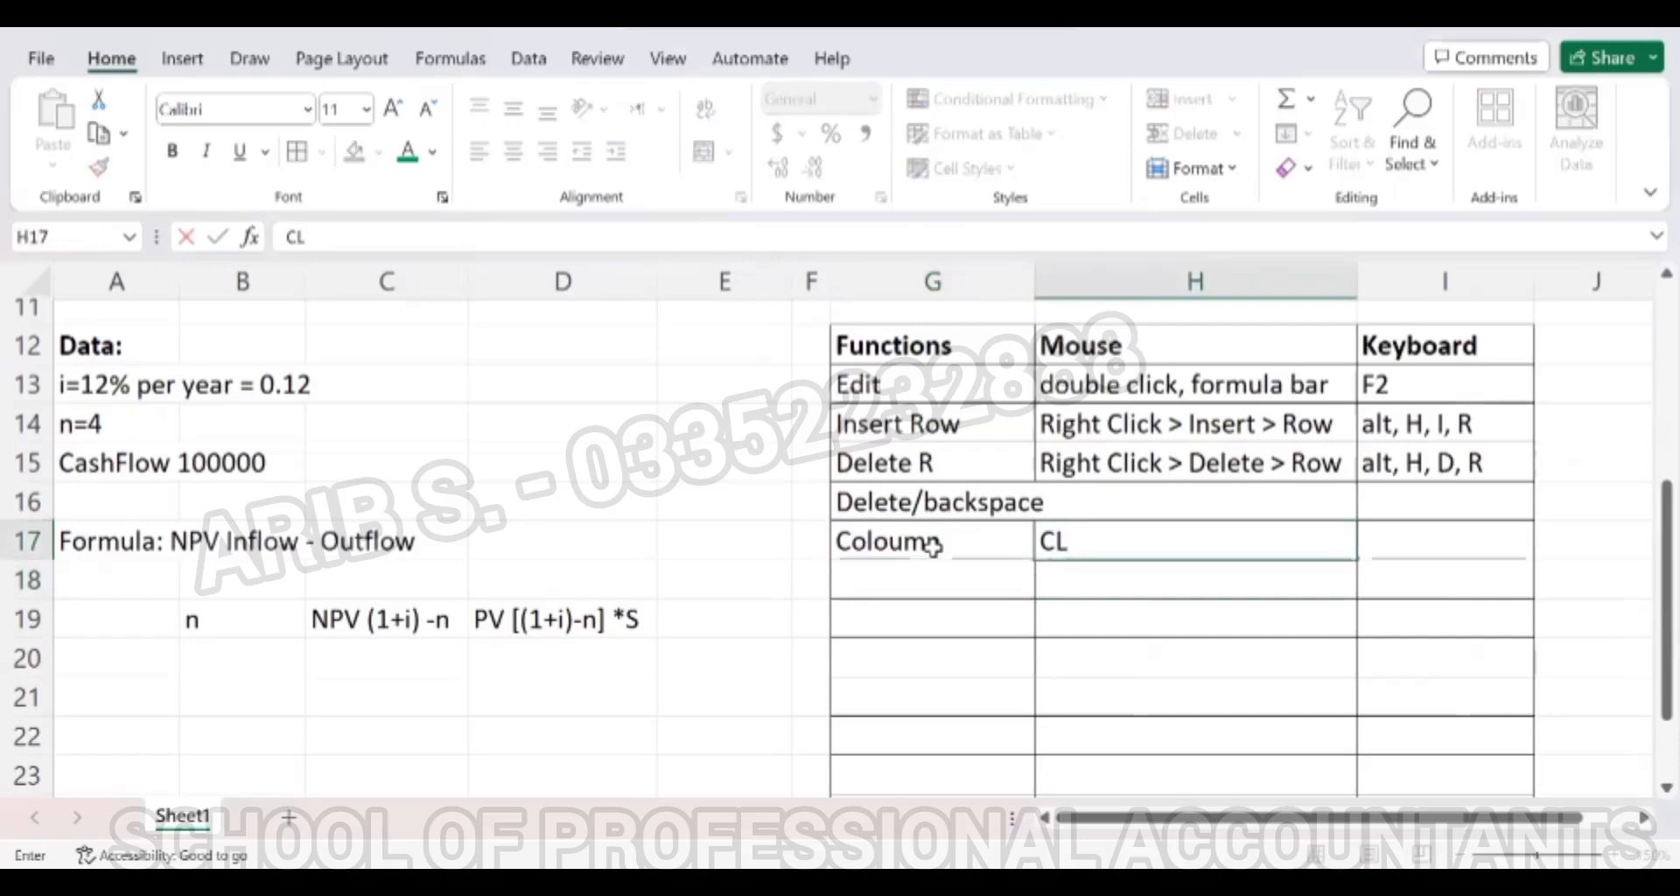
{"action": "key", "text": "BackSpace"}
{"action": "key", "text": "BackSpace"}
{"action": "type", "text": "Do"}
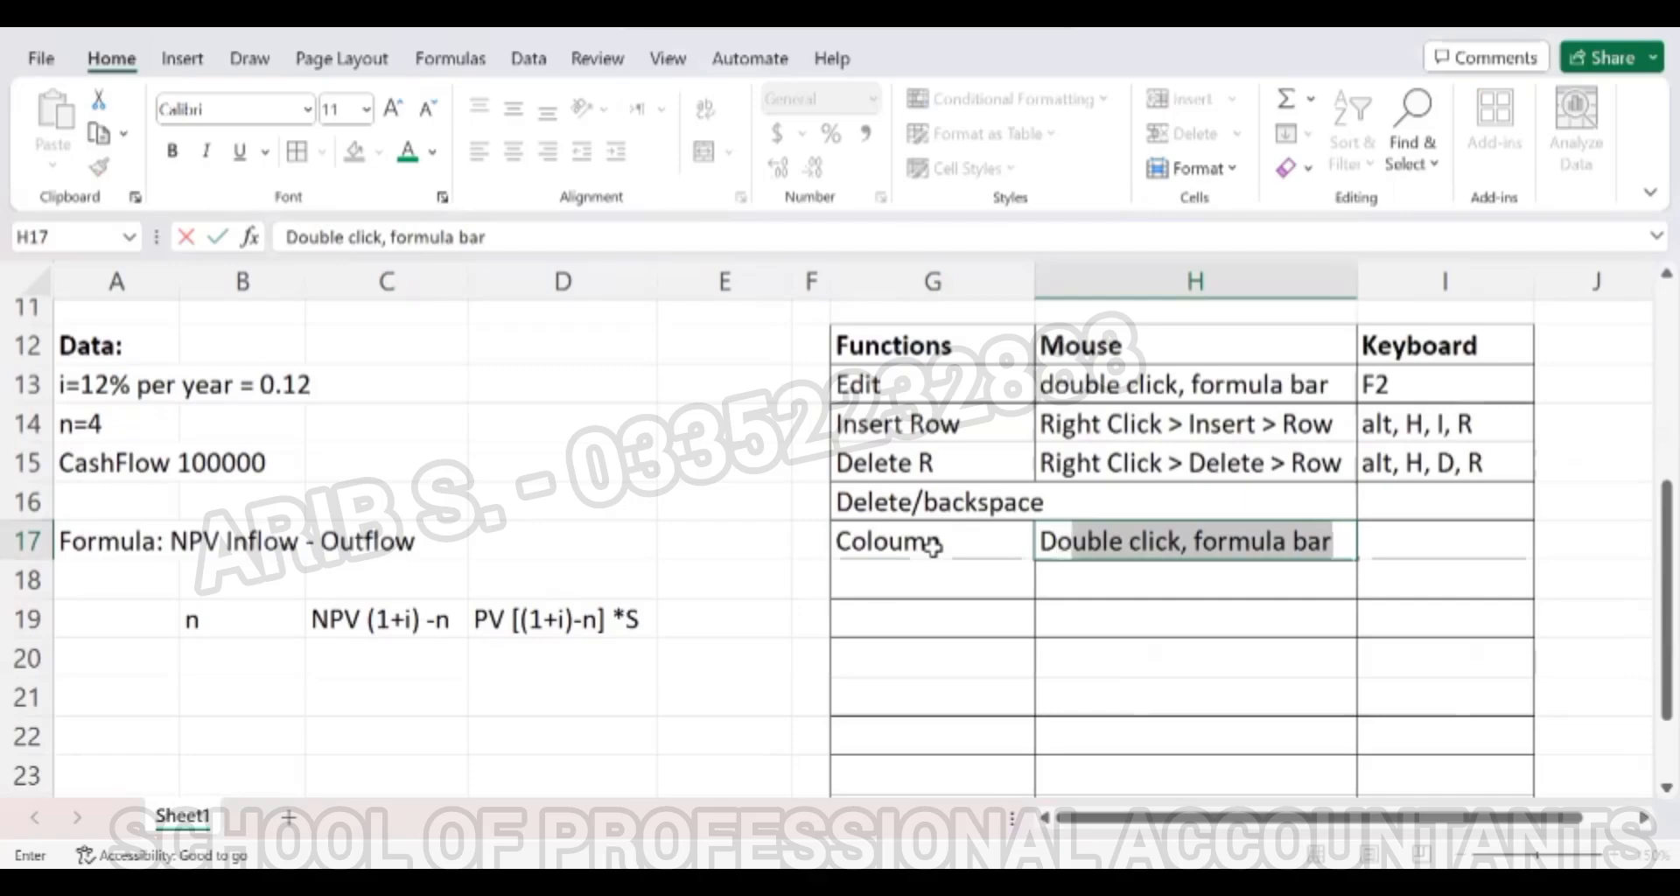
{"action": "type", "text": "uble click"}
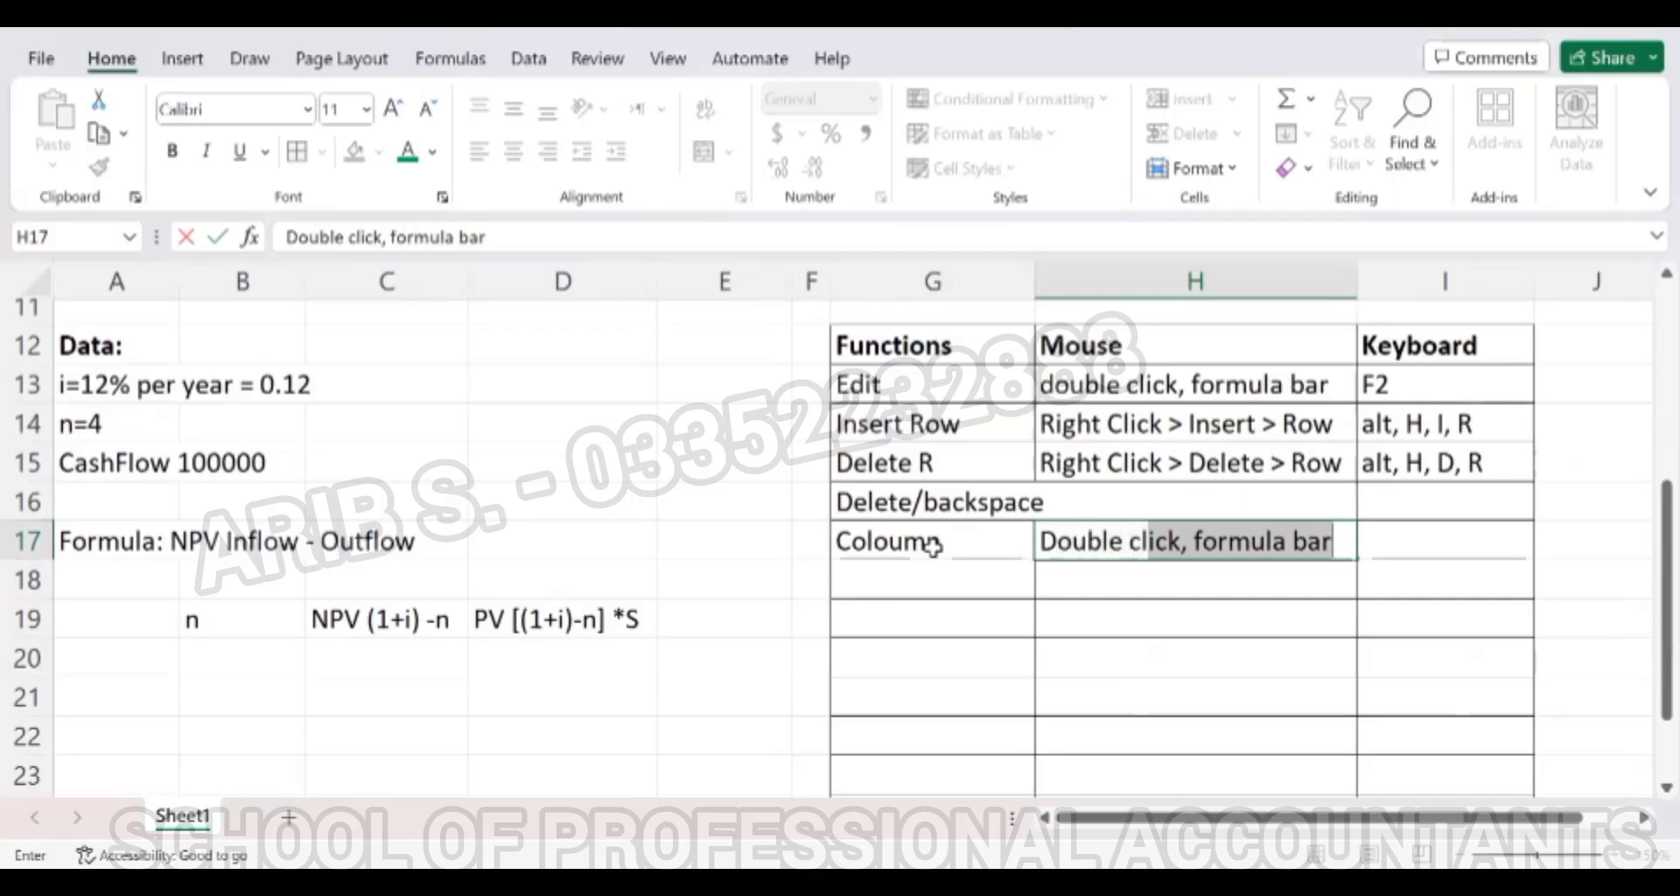
{"action": "type", "text": " >"}
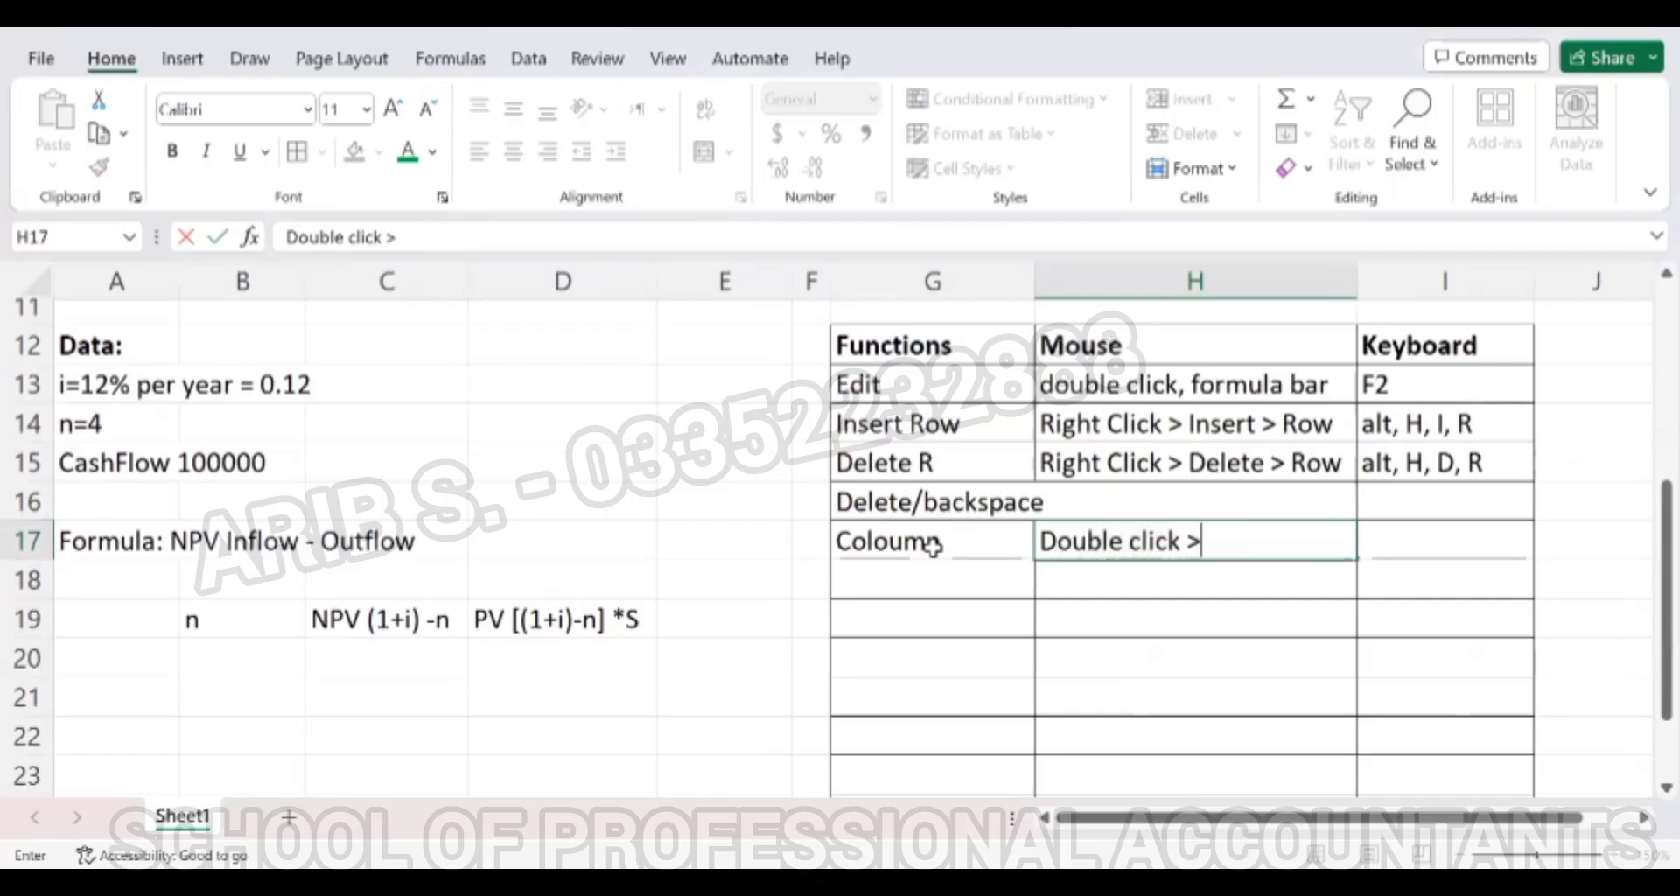
{"action": "type", "text": " Drag"}
{"action": "key", "text": "Return"}
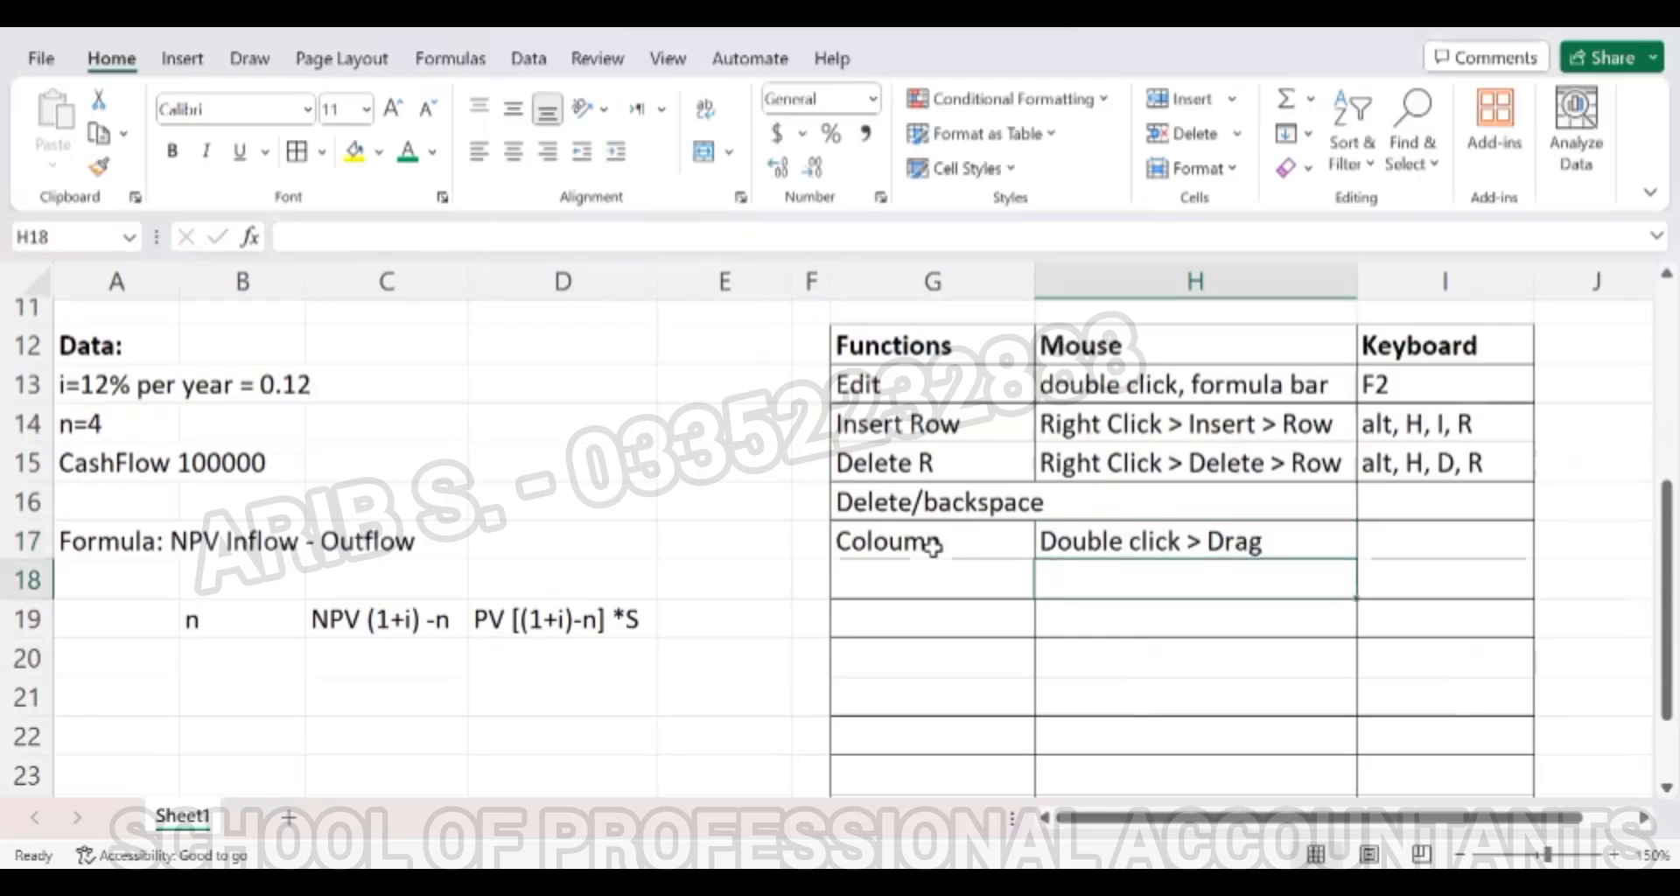
{"action": "key", "text": "Left"}
{"action": "key", "text": "Left"}
{"action": "key", "text": "Left"}
{"action": "key", "text": "Left"}
{"action": "key", "text": "Left"}
{"action": "key", "text": "Down"}
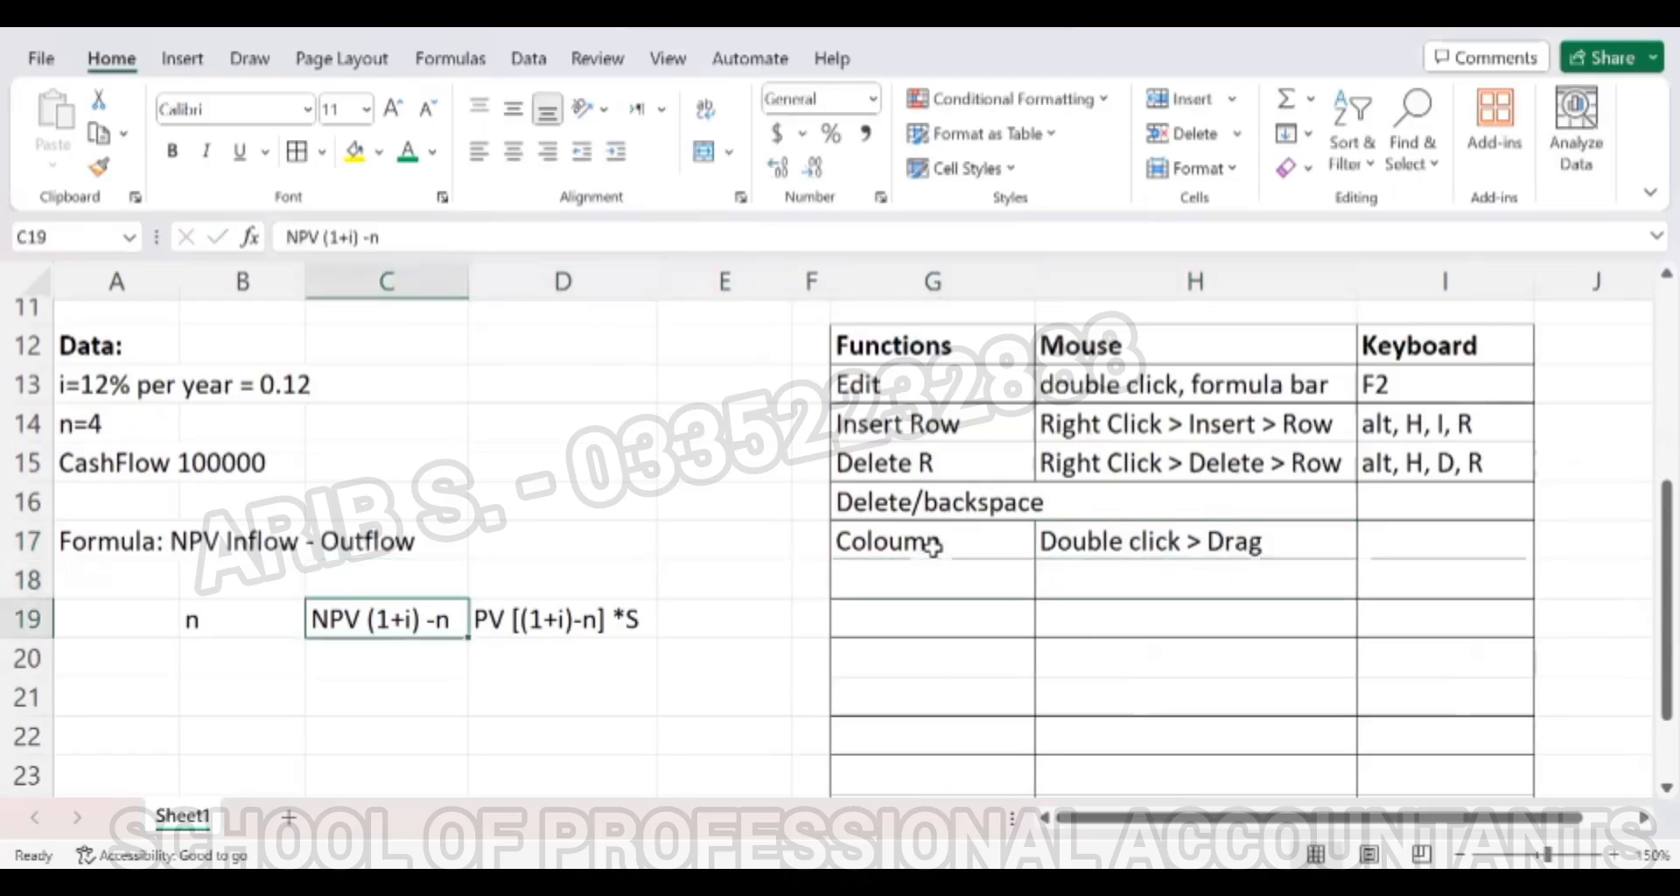
{"action": "key", "text": "Left"}
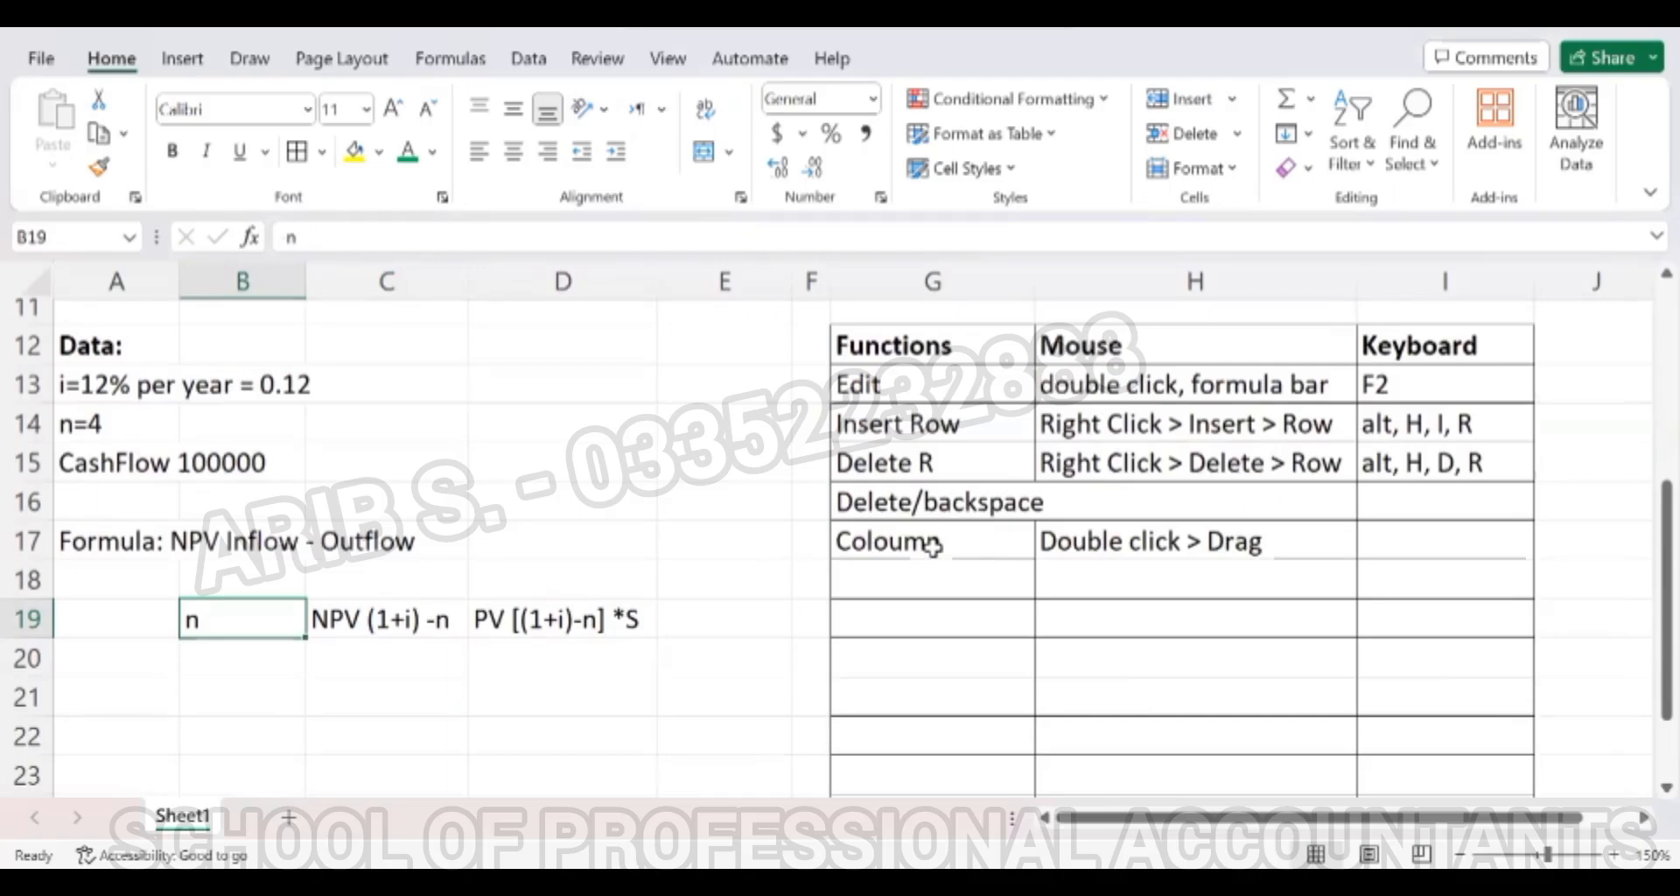
{"action": "key", "text": "Down"}
{"action": "key", "text": "Down"}
{"action": "key", "text": "Down"}
{"action": "key", "text": "Down"}
{"action": "key", "text": "Down"}
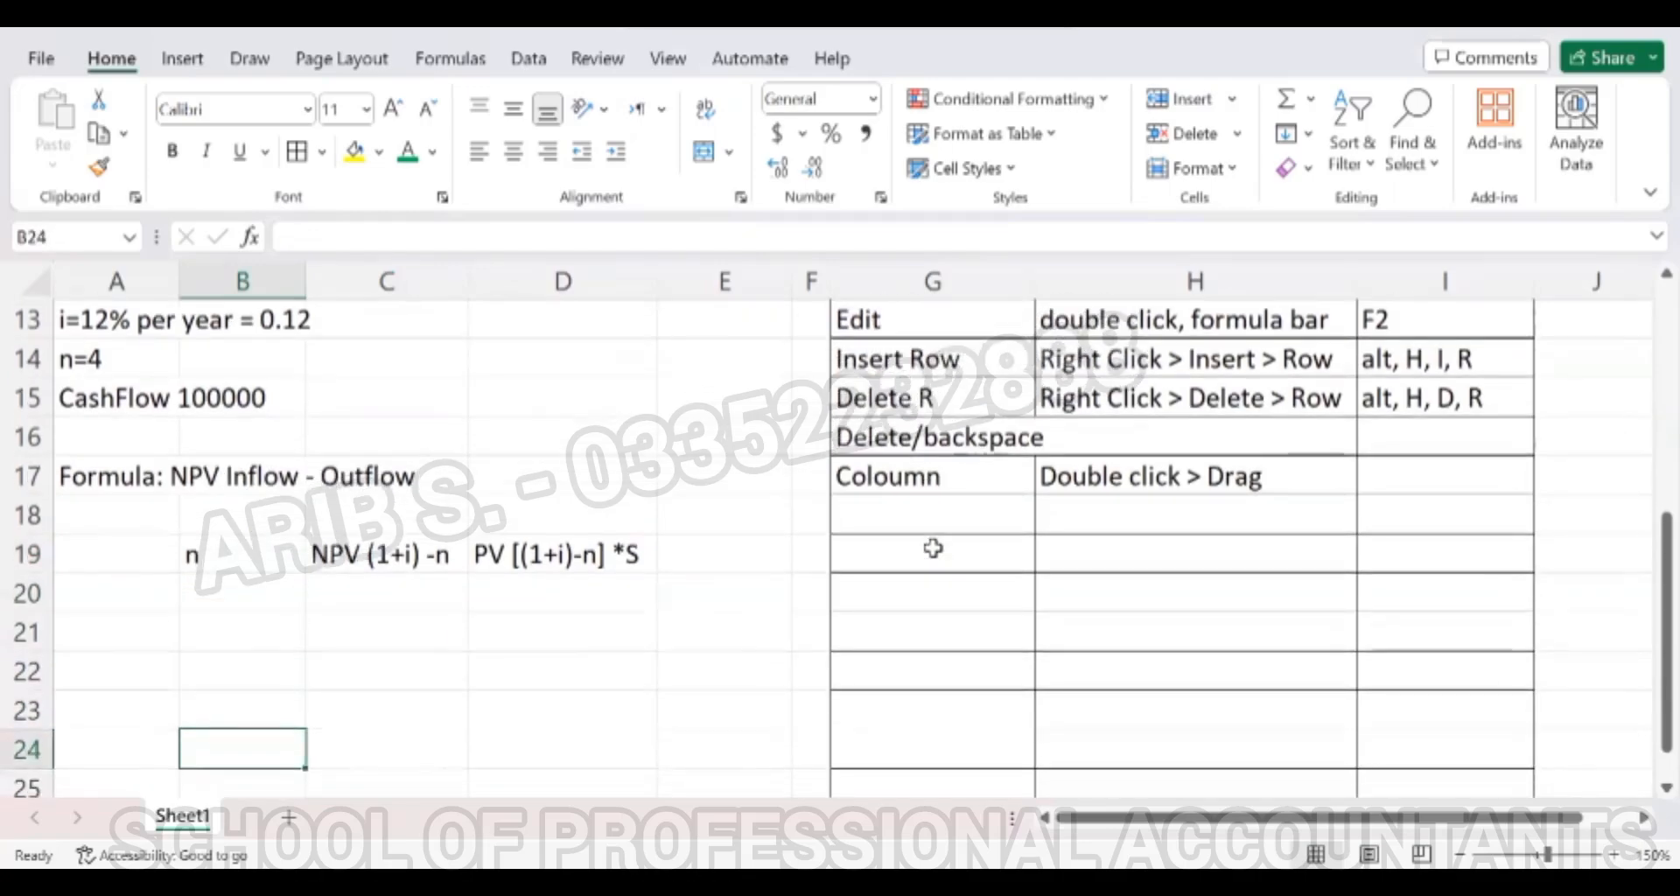
{"action": "key", "text": "Right"}
{"action": "key", "text": "Left"}
{"action": "key", "text": "Right"}
Insert a new sheet column before the "NPV (1+i) -n" column, working from cell C22.
{"action": "key", "text": "Up"}
{"action": "key", "text": "Up"}
{"action": "key", "text": "Up"}
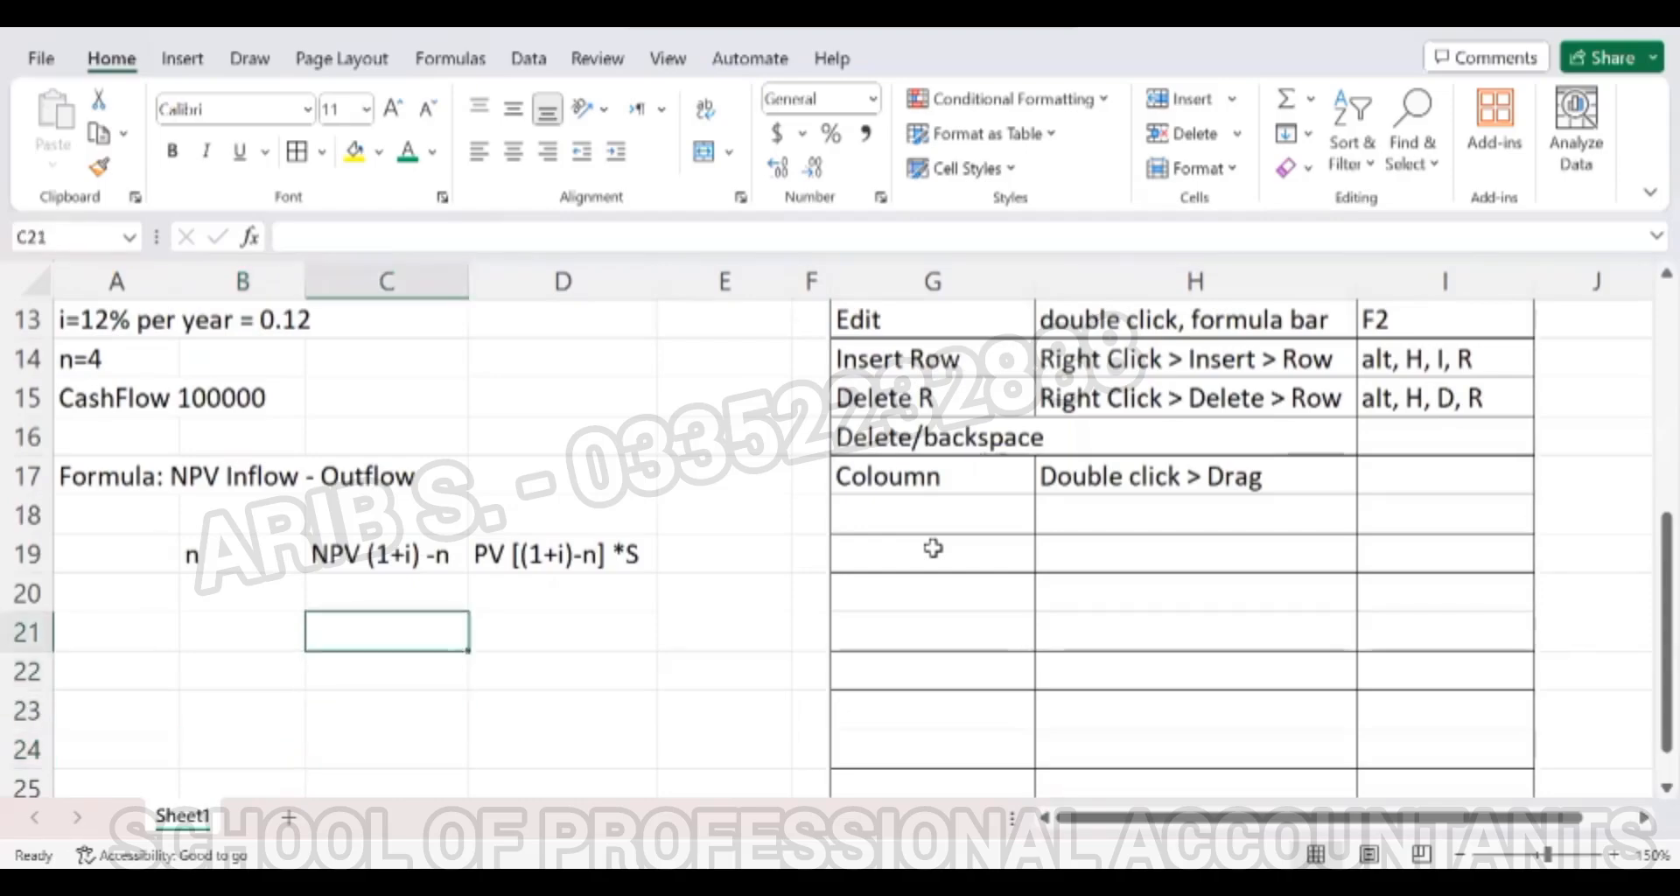
{"action": "key", "text": "Down"}
{"action": "key", "text": "Up"}
{"action": "key", "text": "Down"}
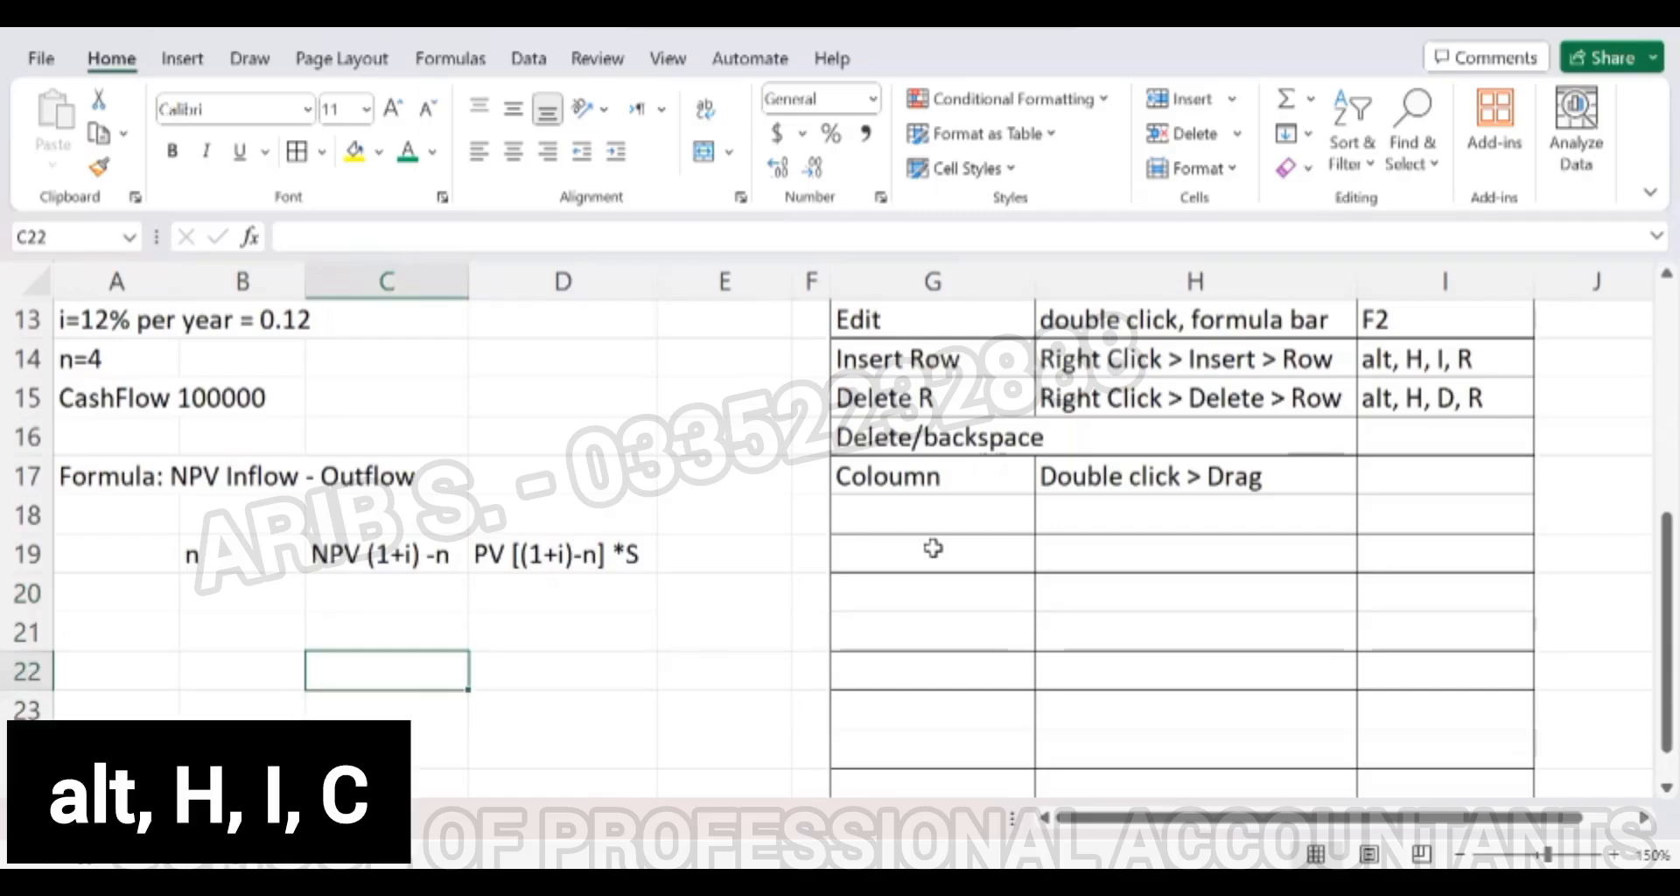
{"action": "key", "text": "alt"}
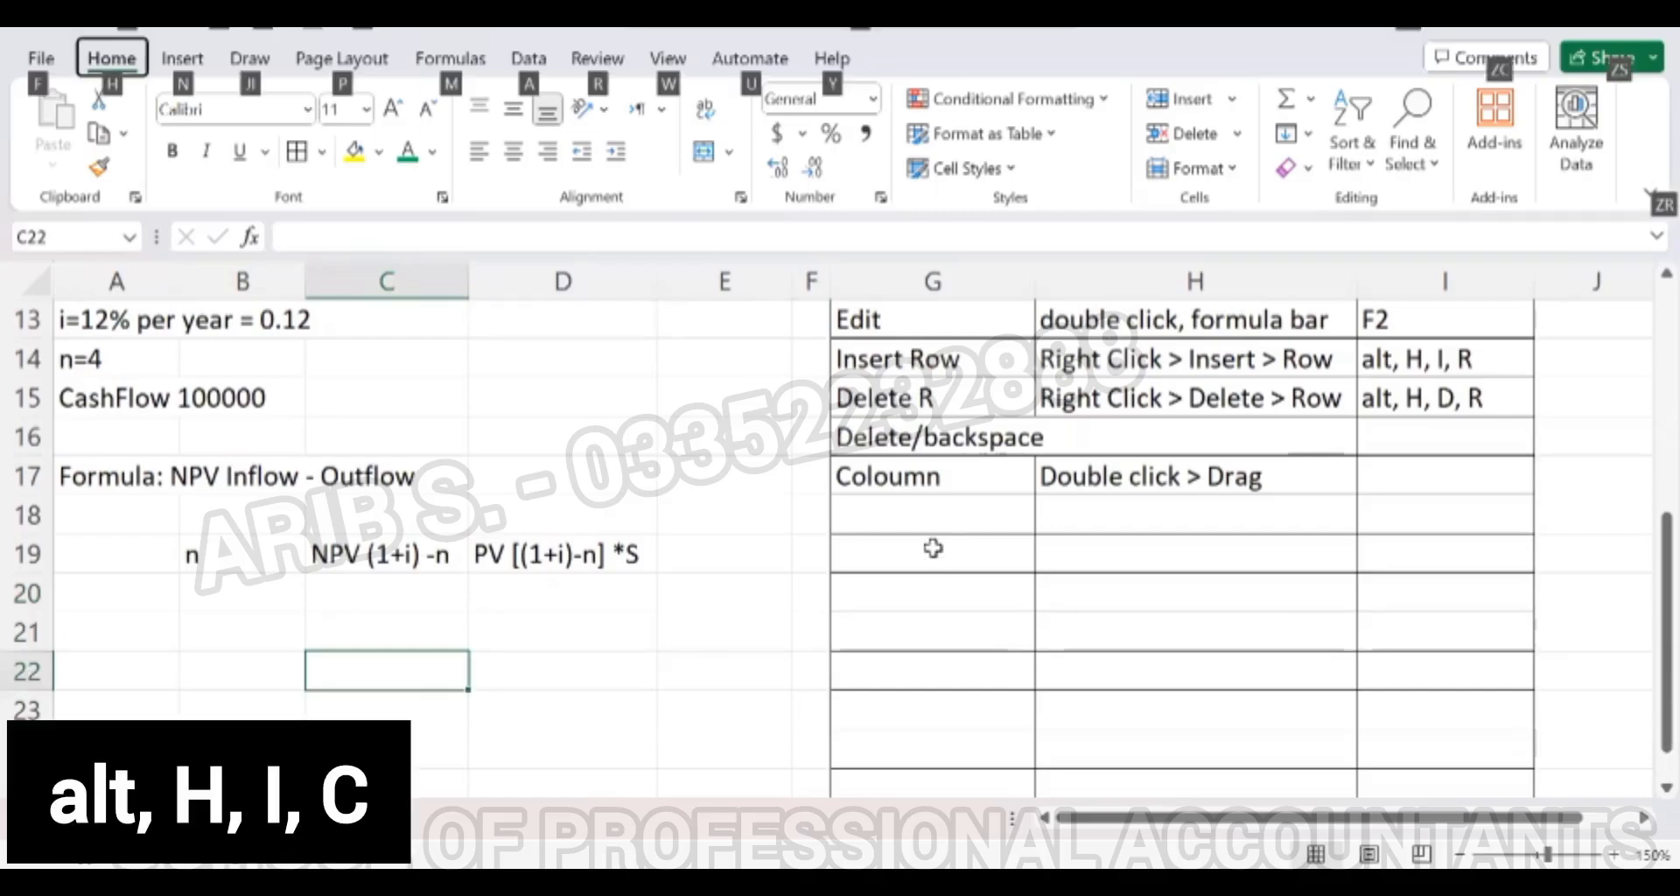
{"action": "key", "text": "h"}
{"action": "key", "text": "i"}
{"action": "key", "text": "c"}
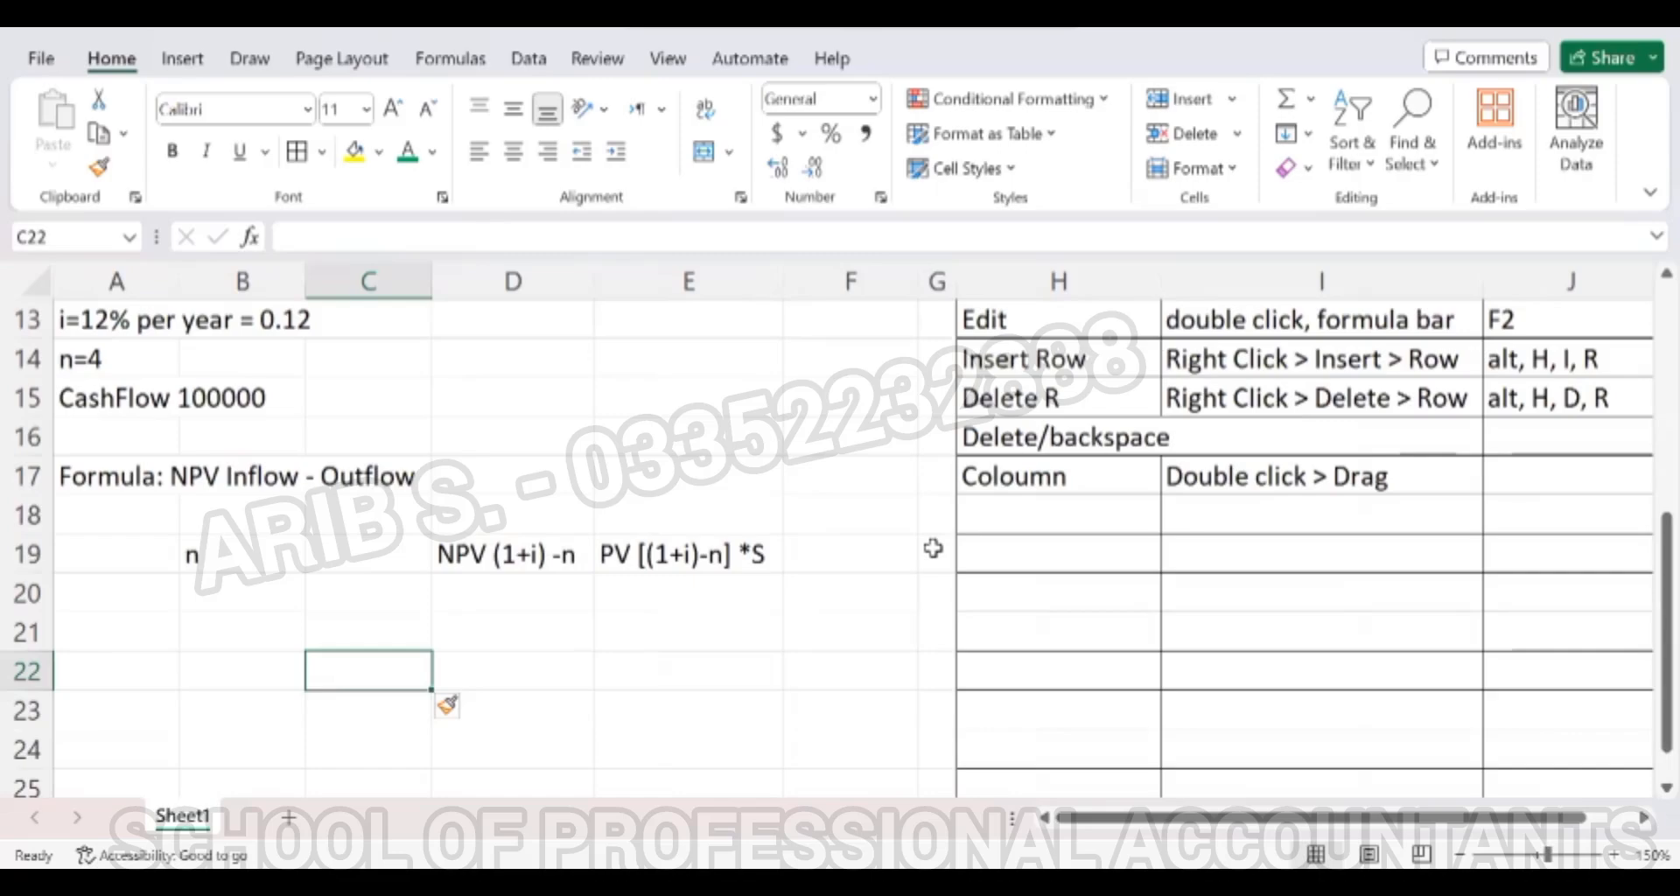
Delete the empty column C that was just inserted.
{"action": "key", "text": "alt+h"}
{"action": "key", "text": "d"}
{"action": "key", "text": "c"}
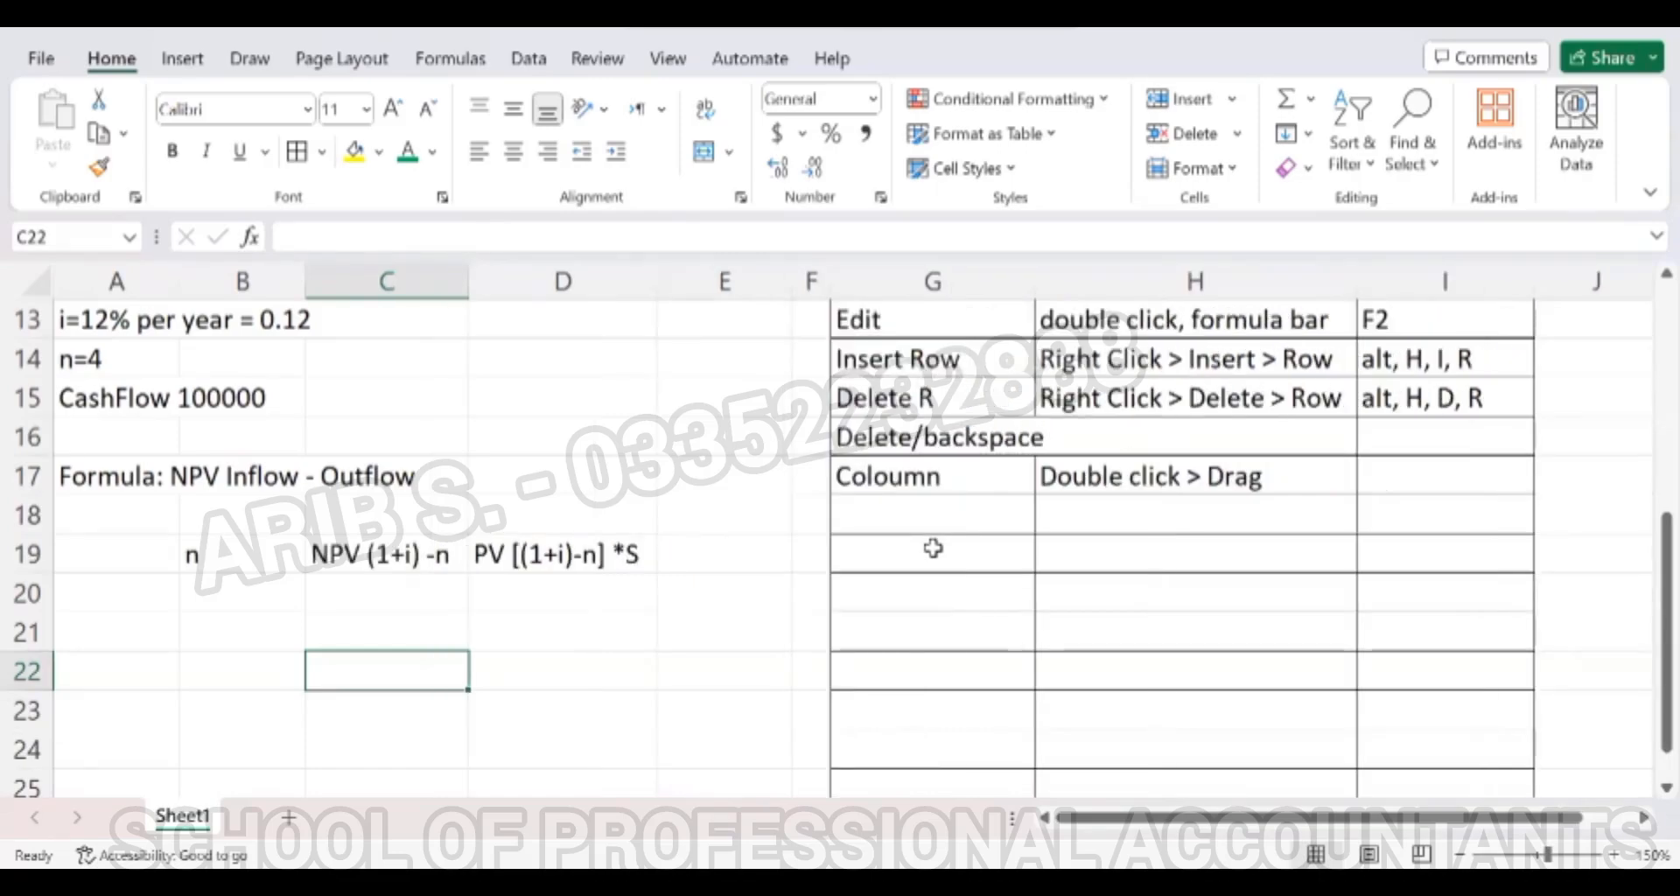
Insert an entire column at cell C20, between the "n" and "NPV (1+i) -n" columns.
{"action": "left_click", "coordinate": [252, 599]}
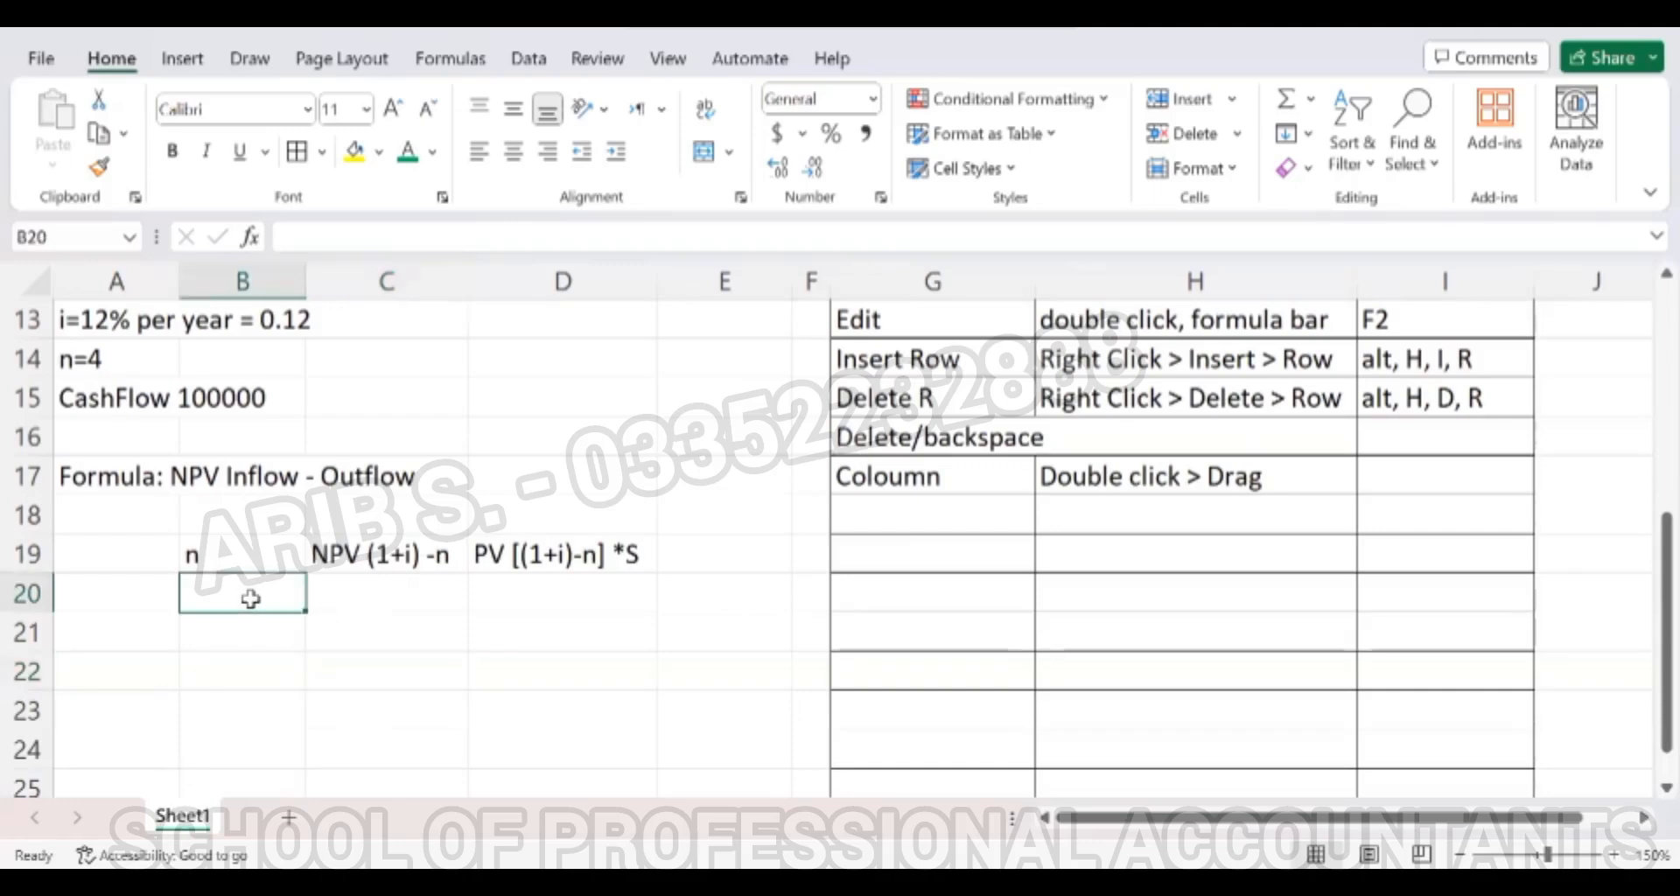
{"action": "key", "text": "Right"}
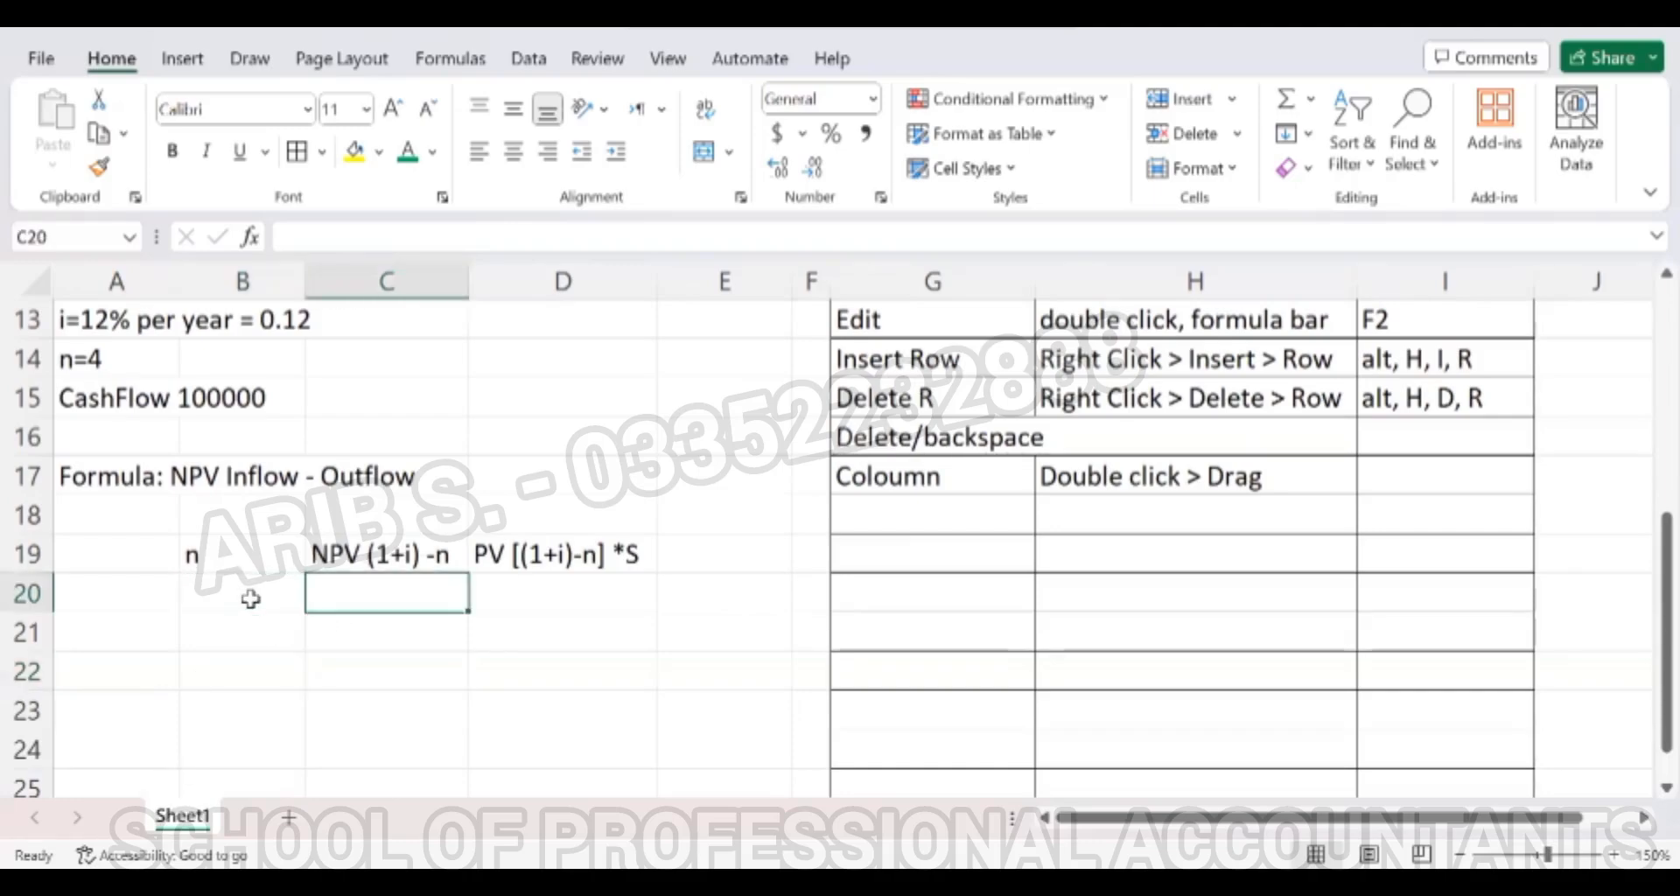
{"action": "right_click", "coordinate": [419, 592]}
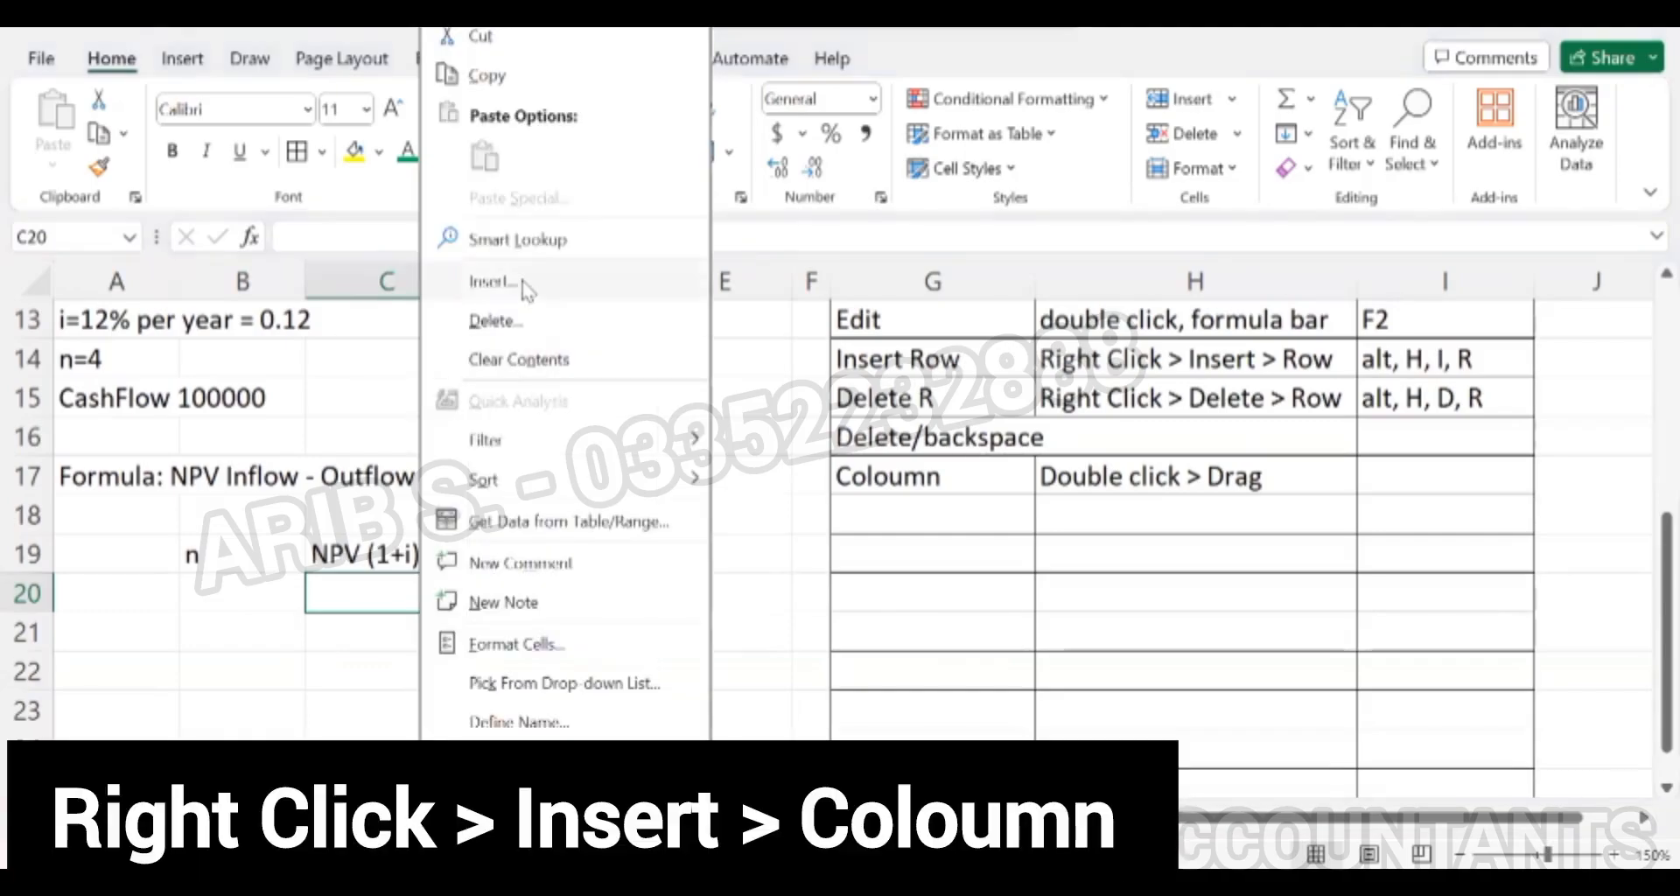
{"action": "left_click", "coordinate": [525, 289]}
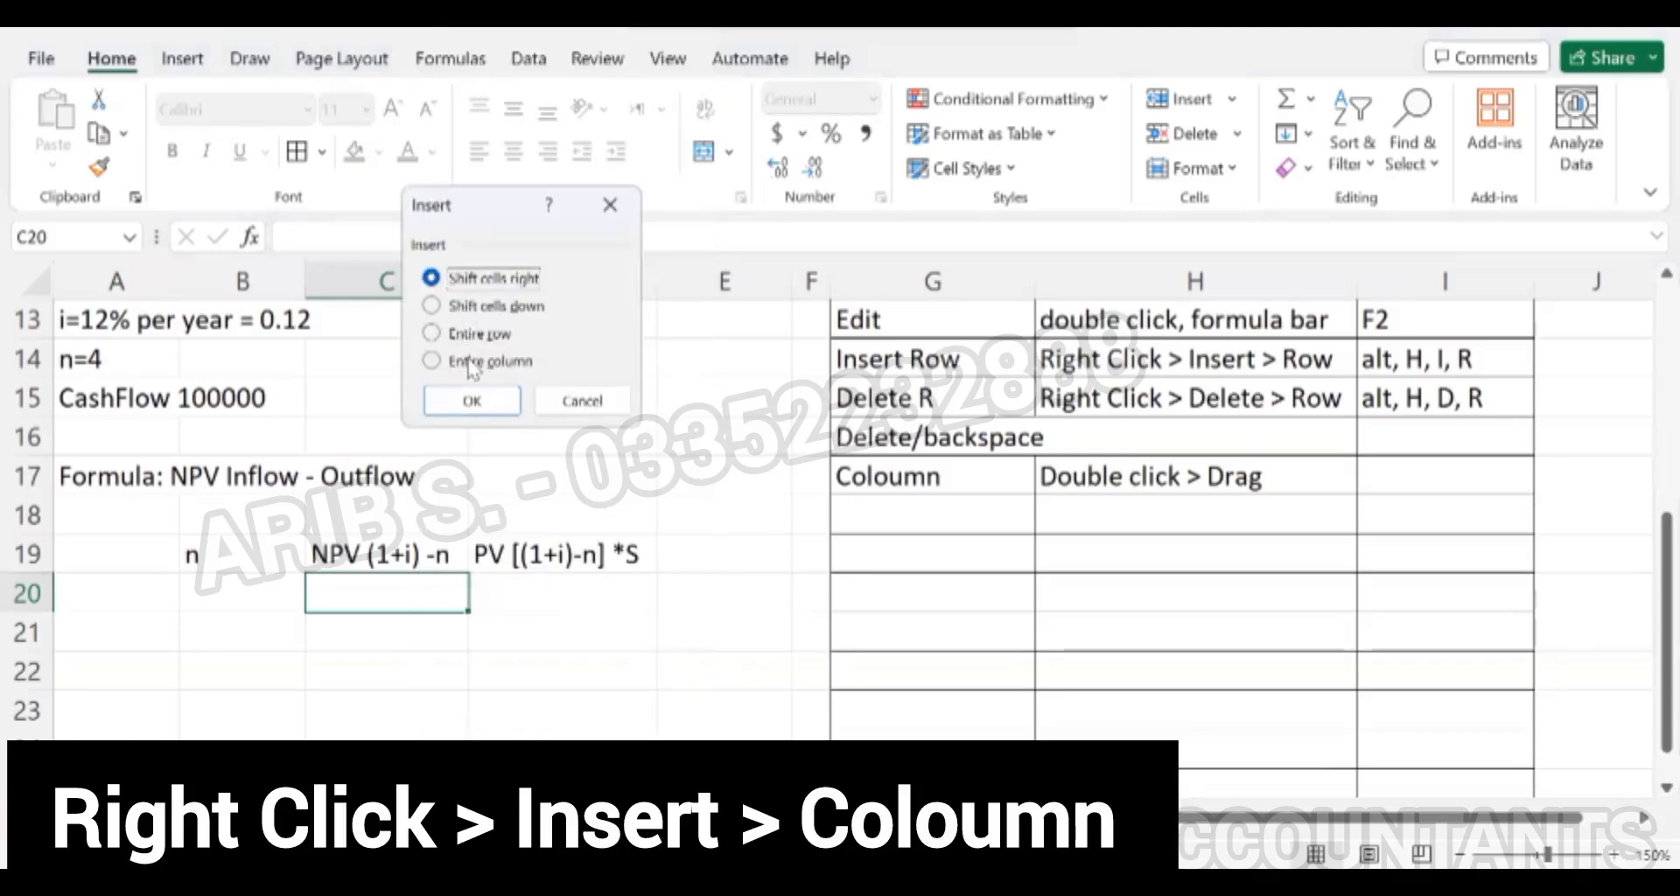
{"action": "left_click", "coordinate": [471, 362]}
{"action": "left_click", "coordinate": [472, 401]}
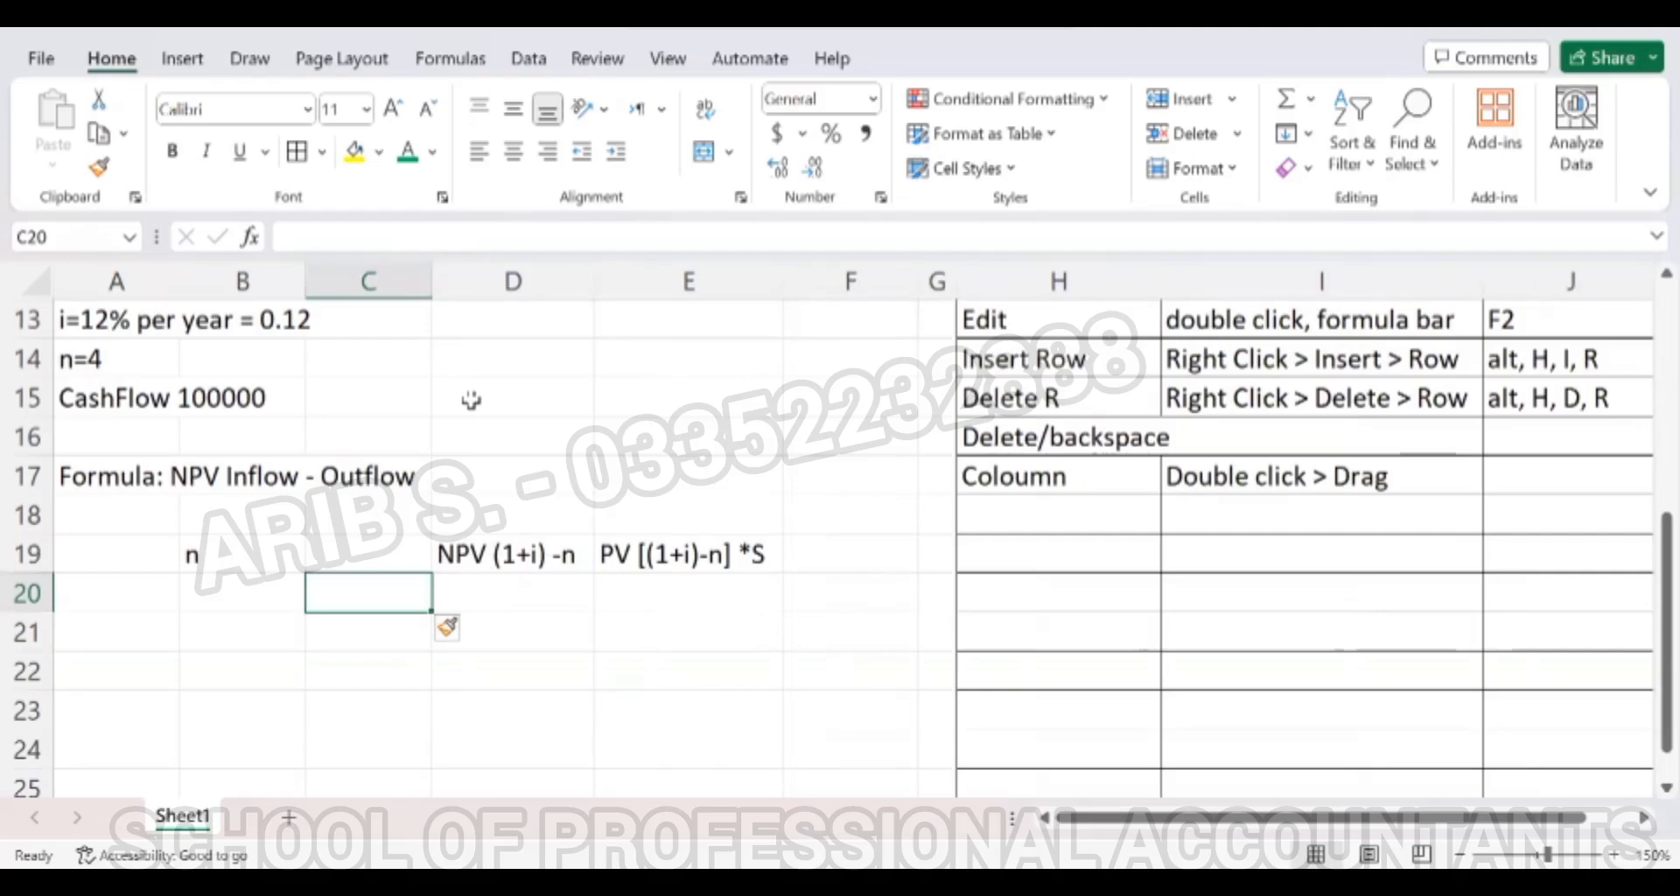
Enter "Insert Coloumn" in cell H18 as a new entry of the functions table.
{"action": "key", "text": "Right"}
{"action": "key", "text": "Right"}
{"action": "key", "text": "Right"}
{"action": "key", "text": "Right"}
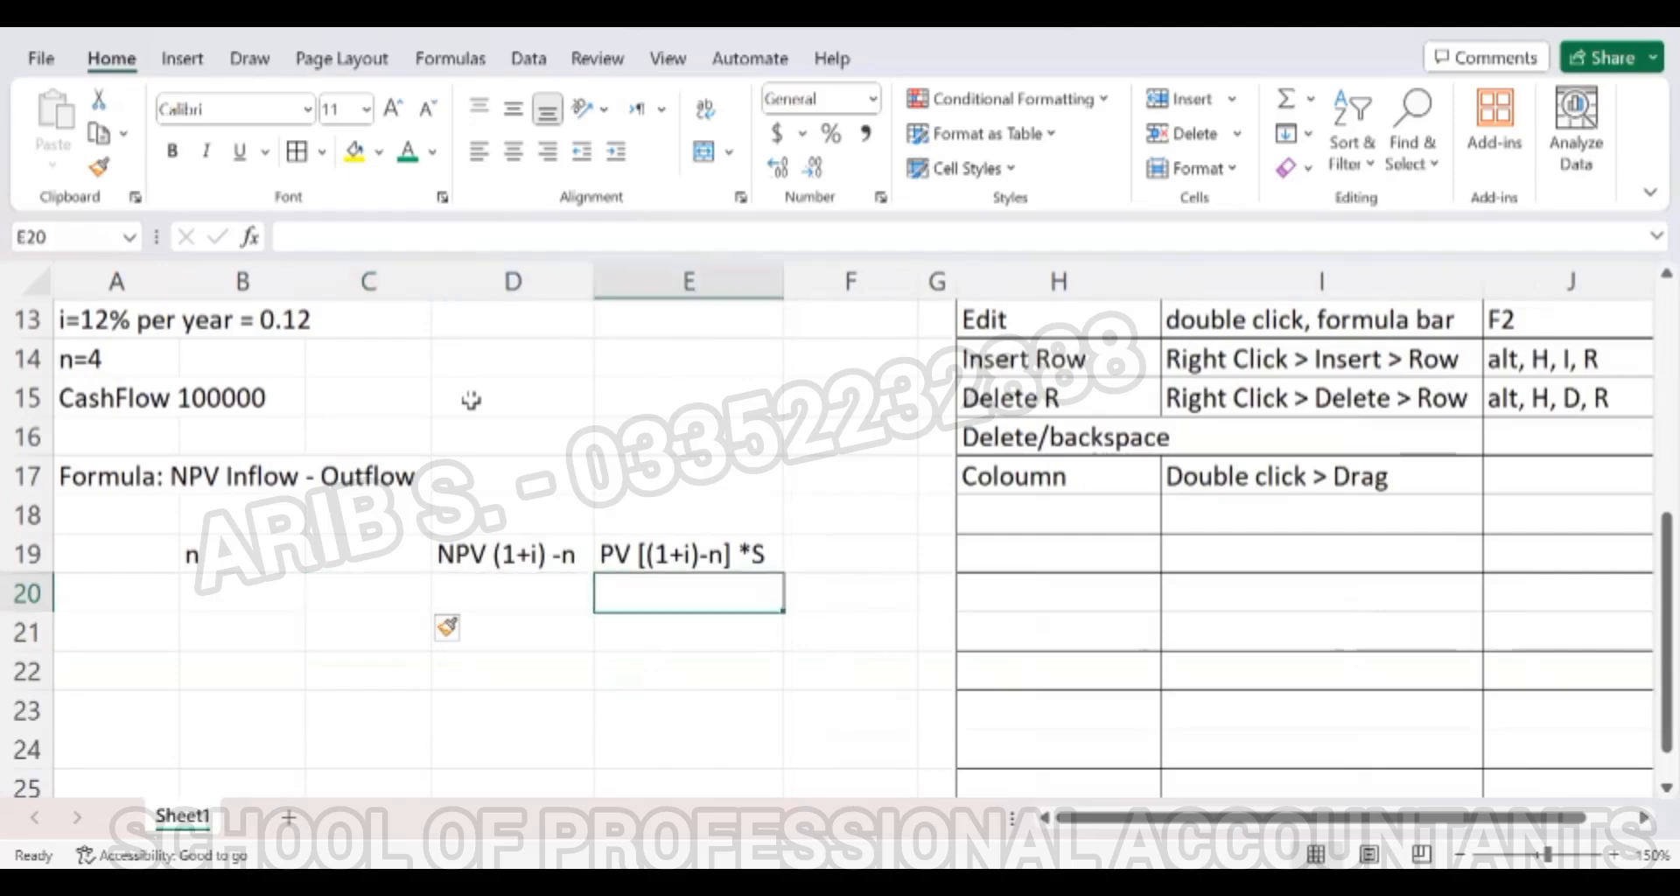
{"action": "key", "text": "Right"}
{"action": "key", "text": "Up"}
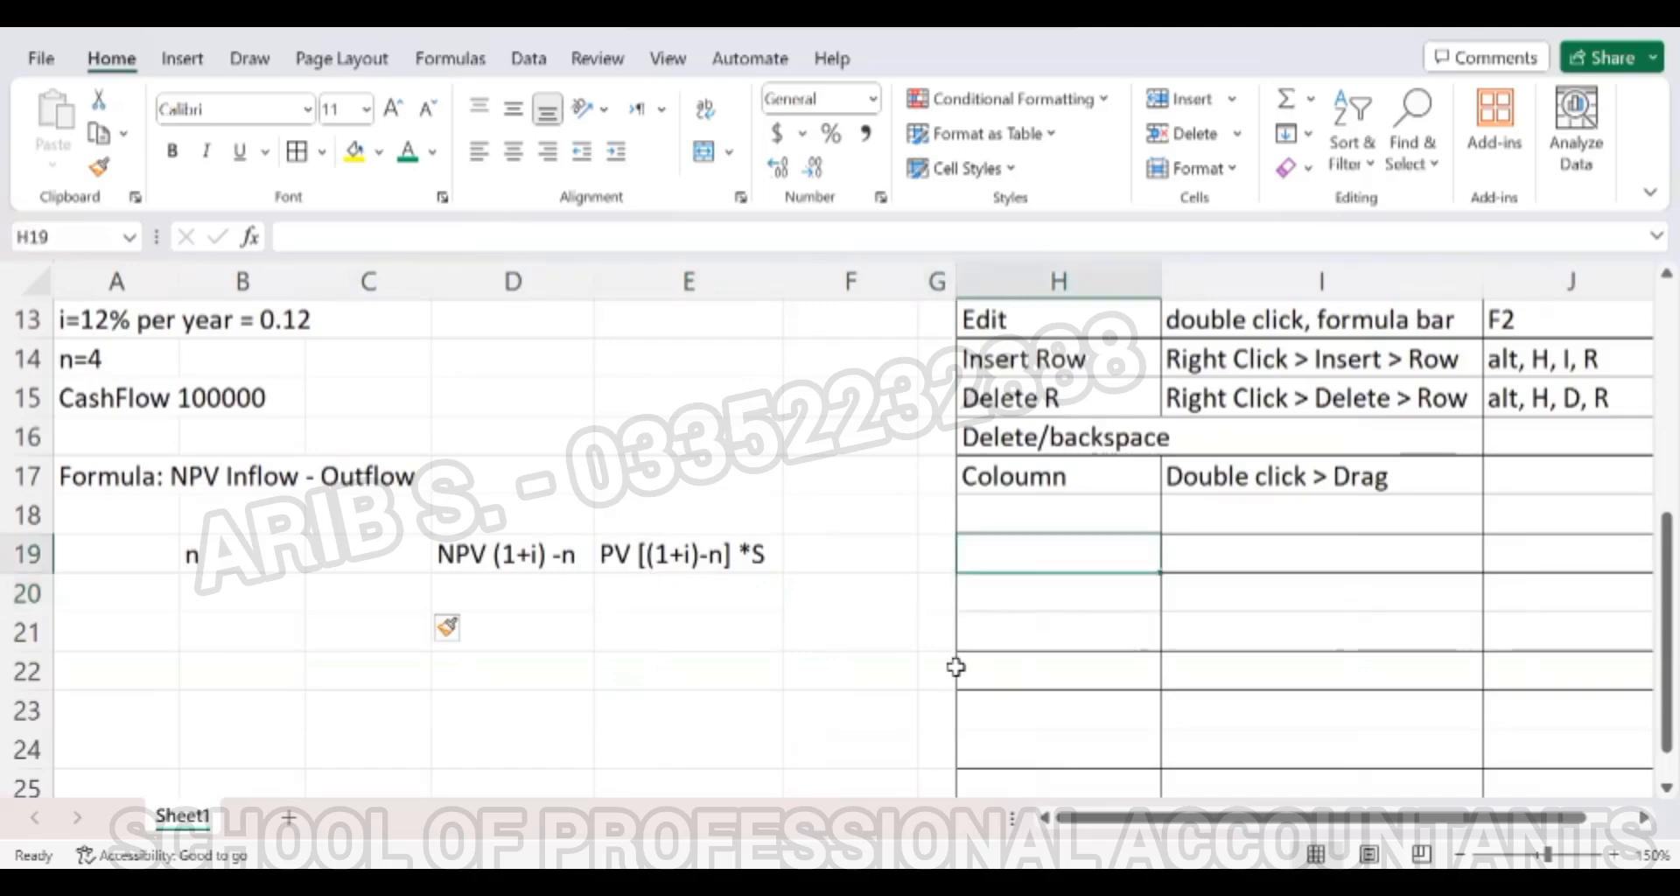
{"action": "key", "text": "Up"}
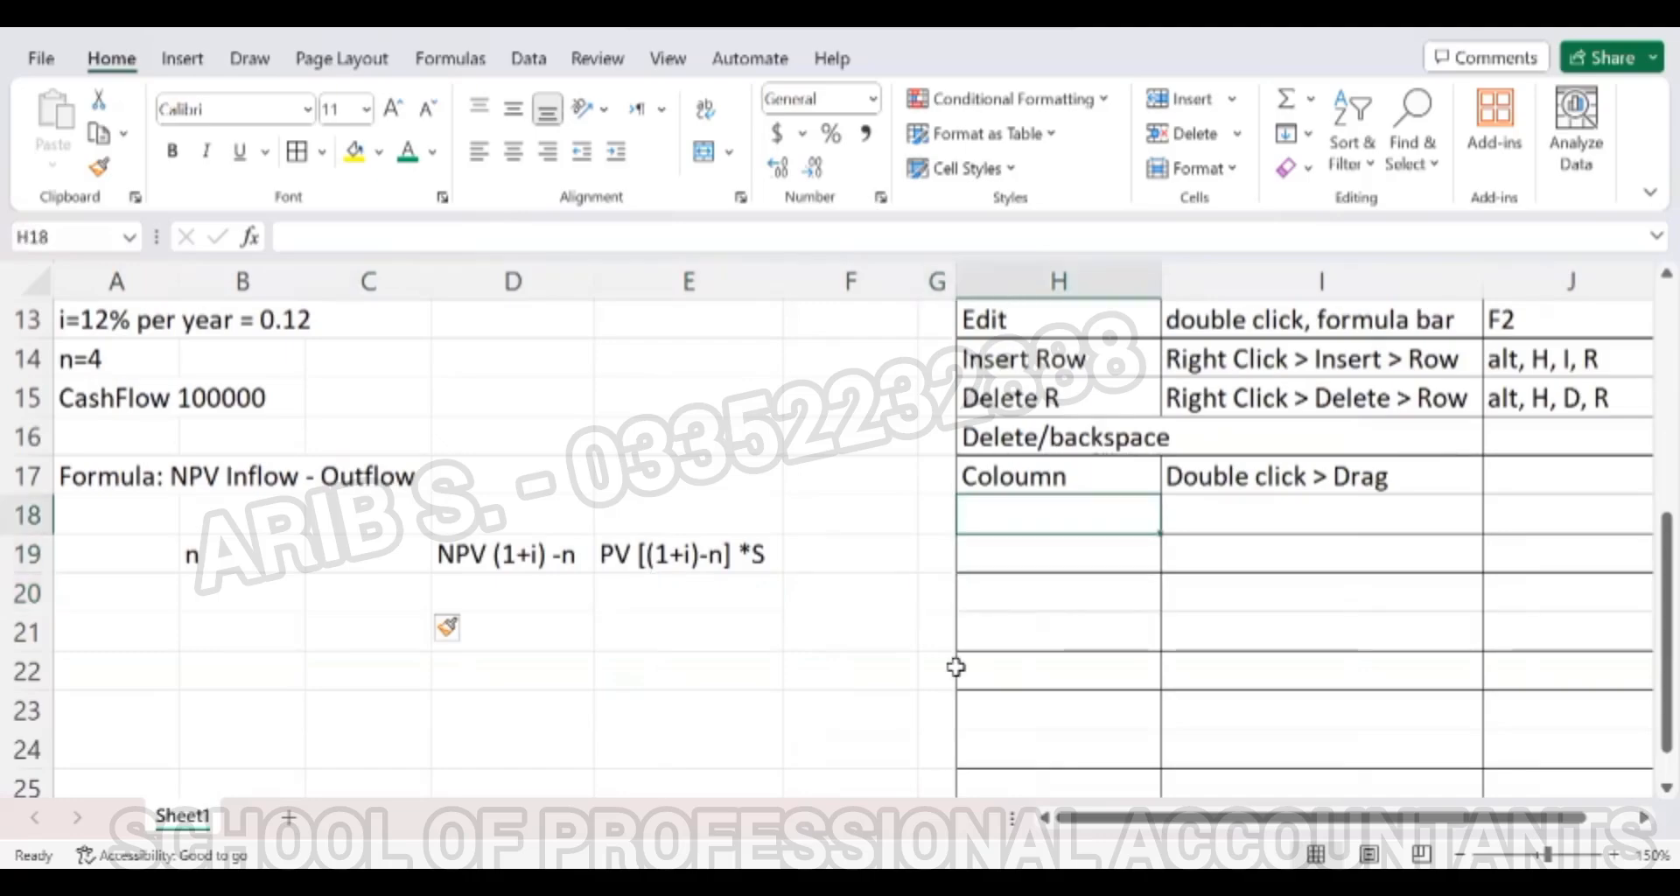
{"action": "type", "text": "Insert "}
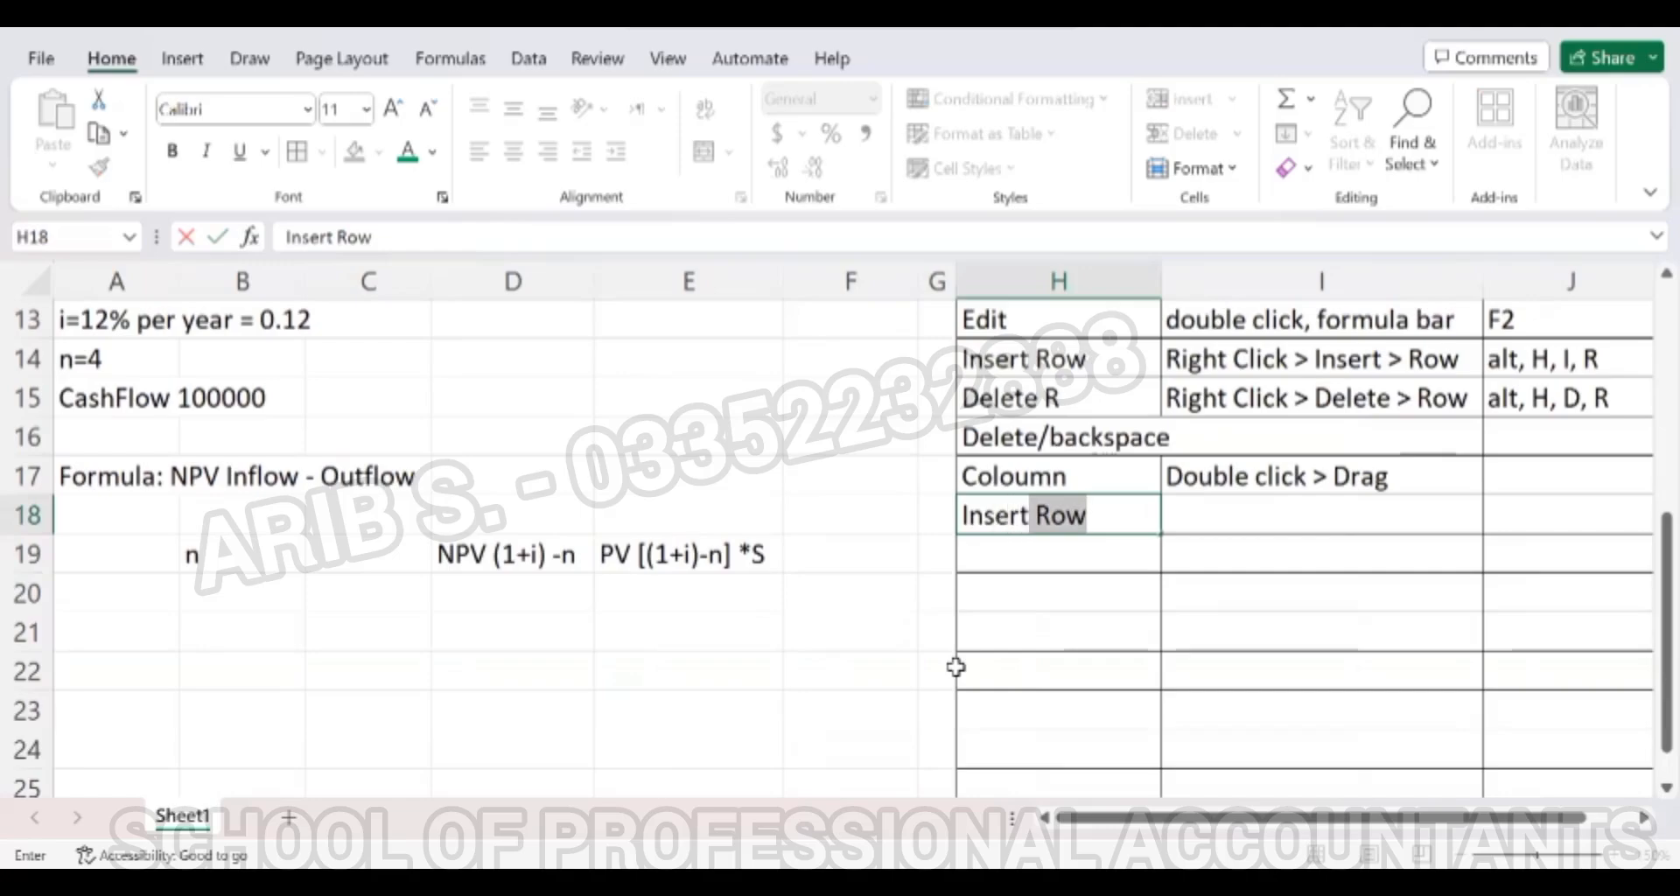
{"action": "type", "text": "Co"}
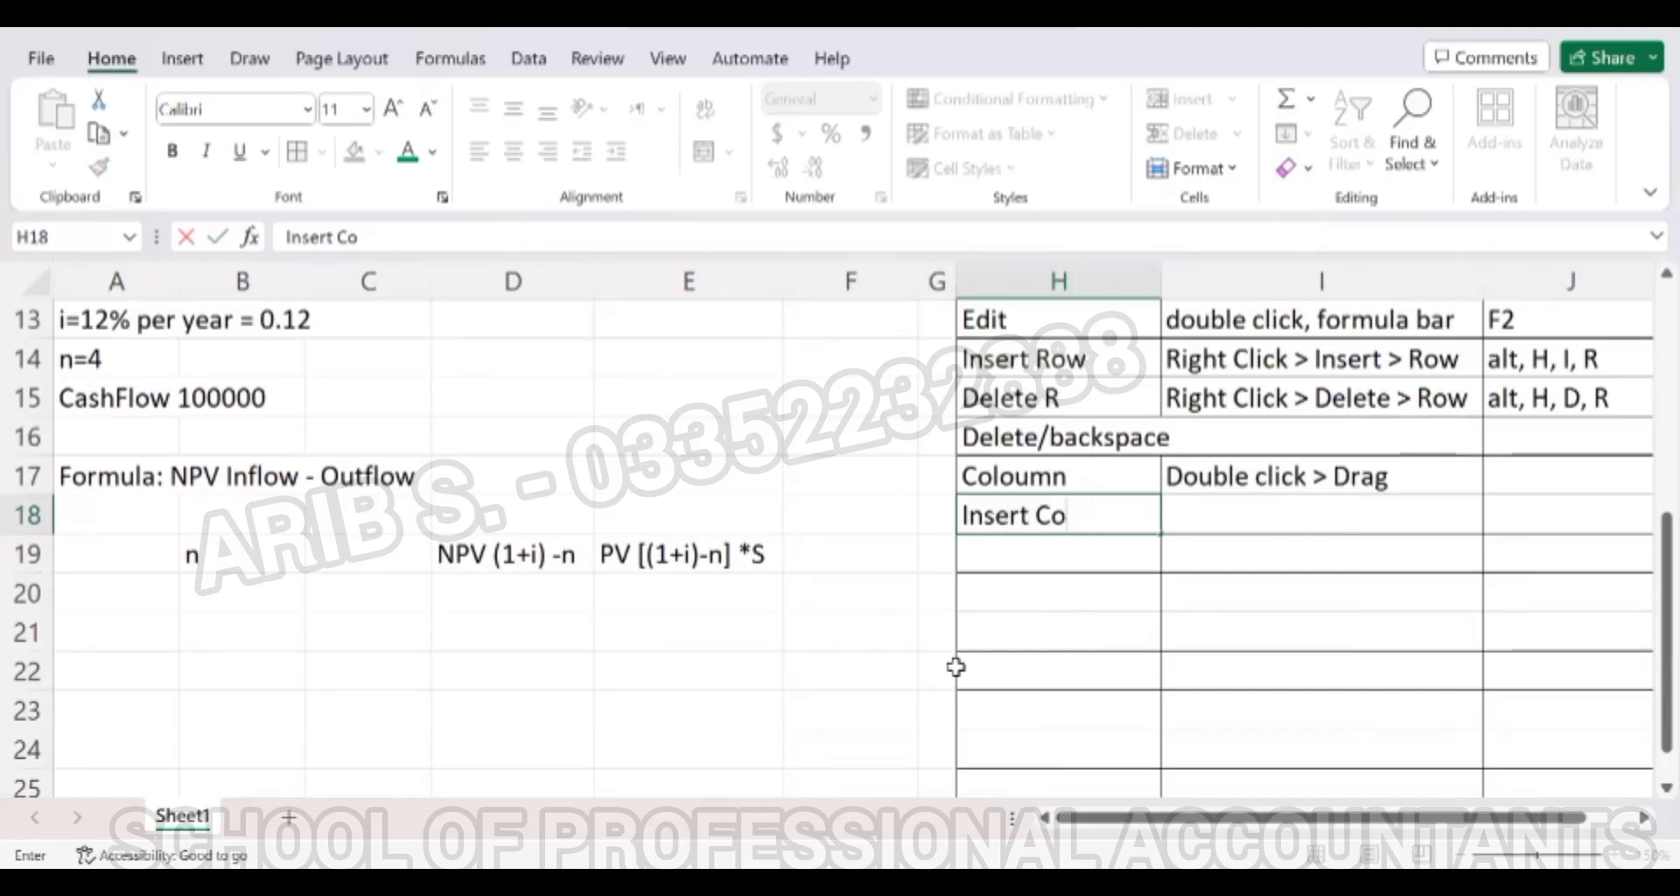
{"action": "type", "text": "loumn"}
{"action": "key", "text": "ctrl+Return"}
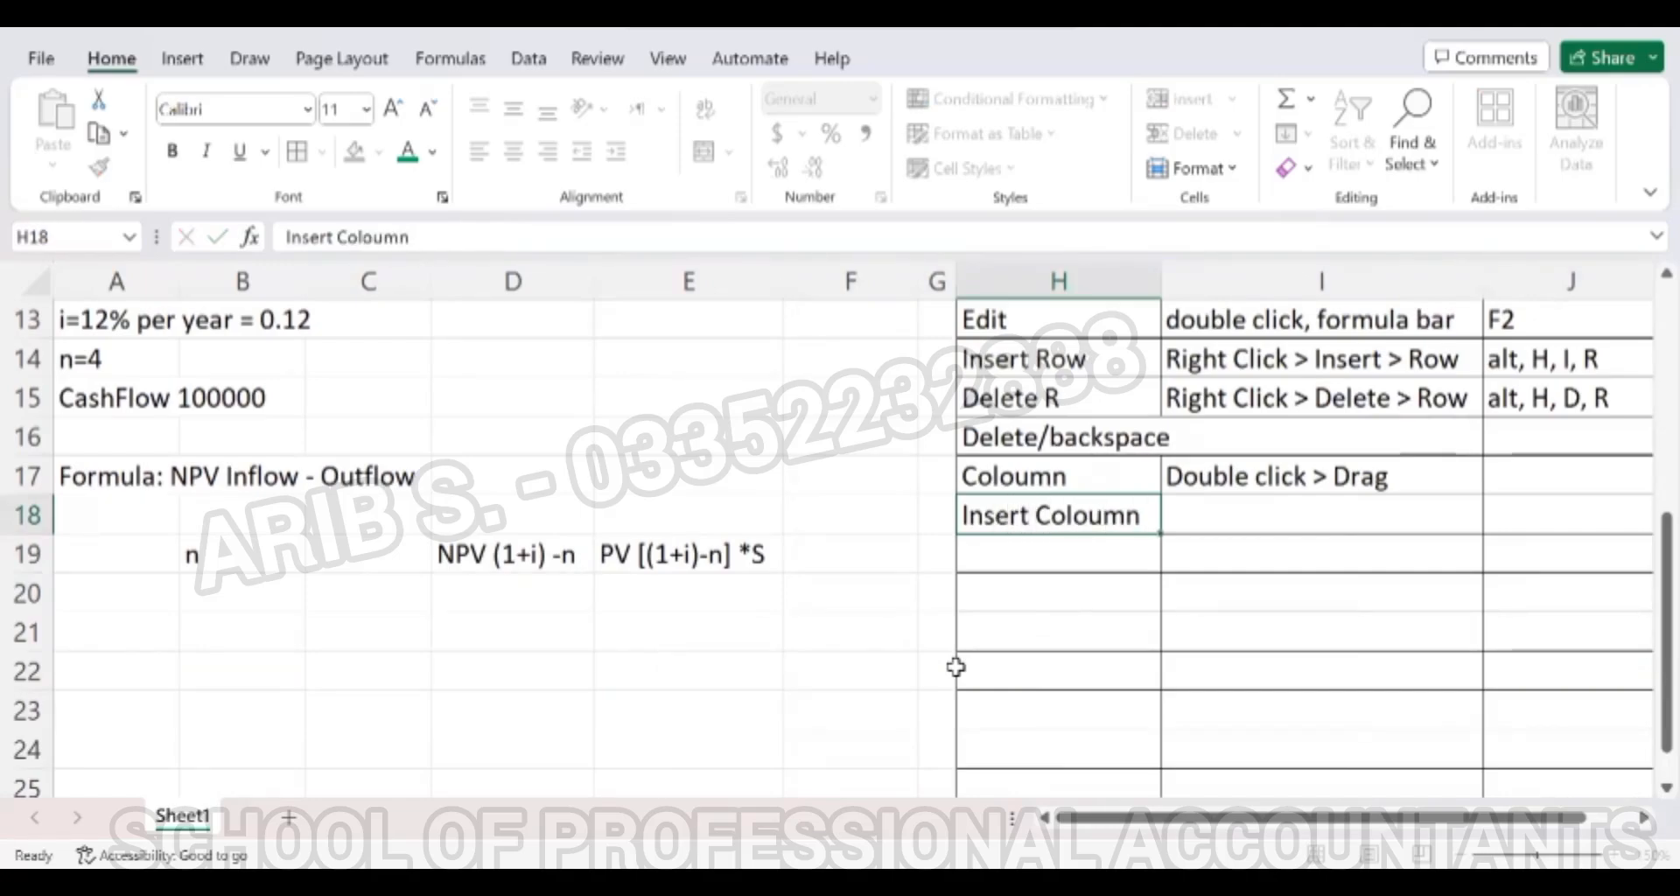
Enter "Right Click > Insert > Coloumn" in cell I18 and widen column I to fit the text.
{"action": "key", "text": "Right"}
{"action": "key", "text": "Up"}
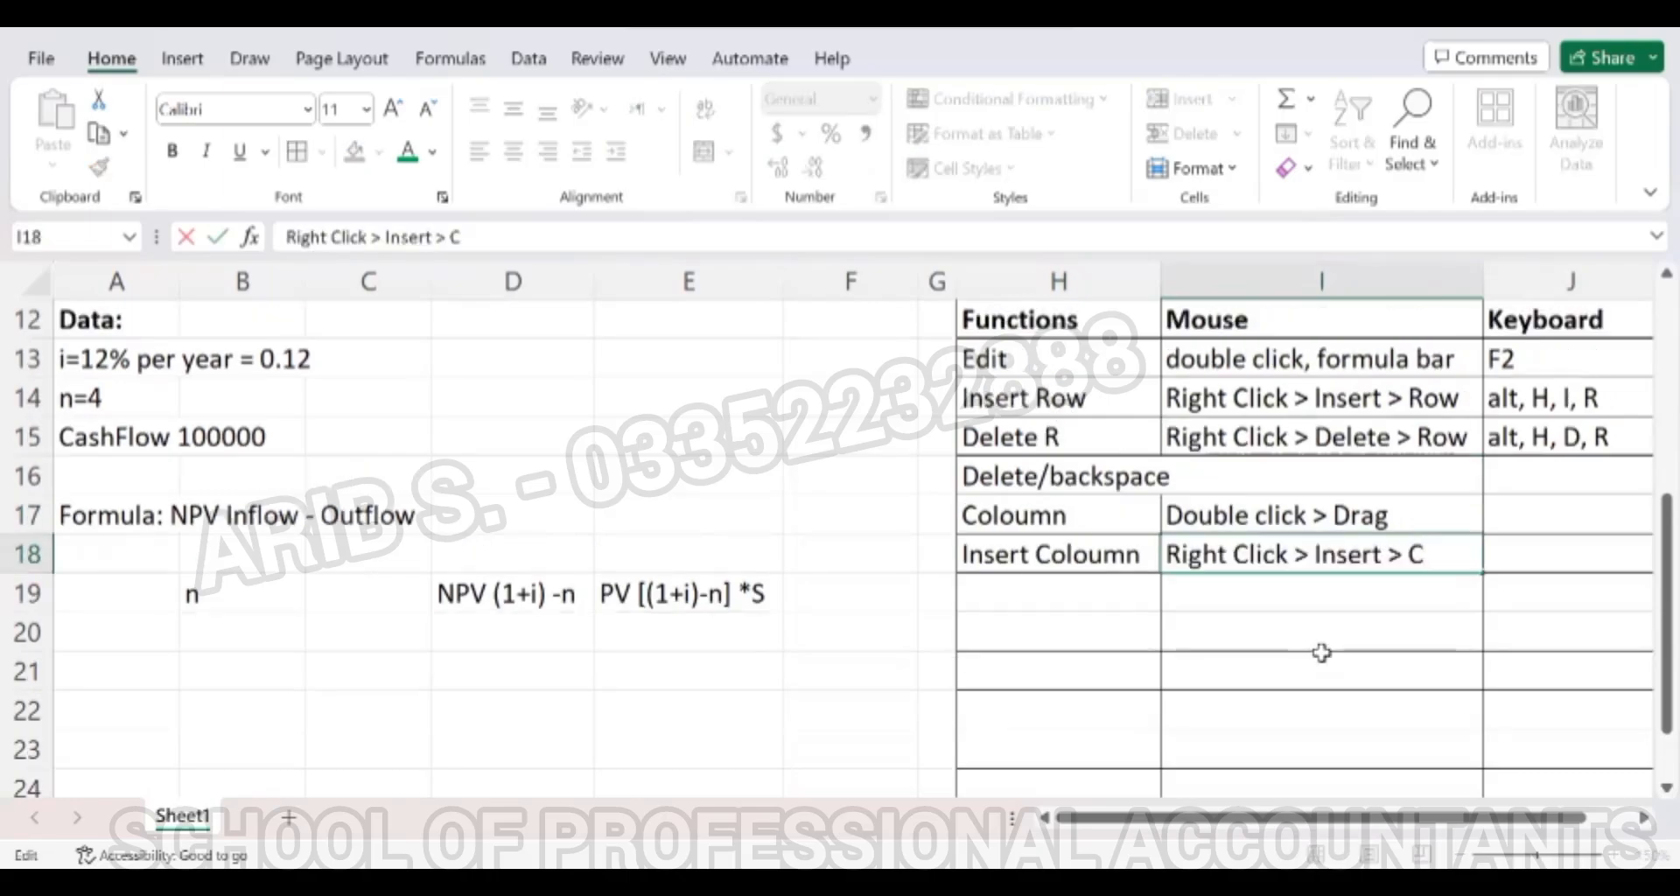
{"action": "type", "text": "oloumn"}
{"action": "key", "text": "Return"}
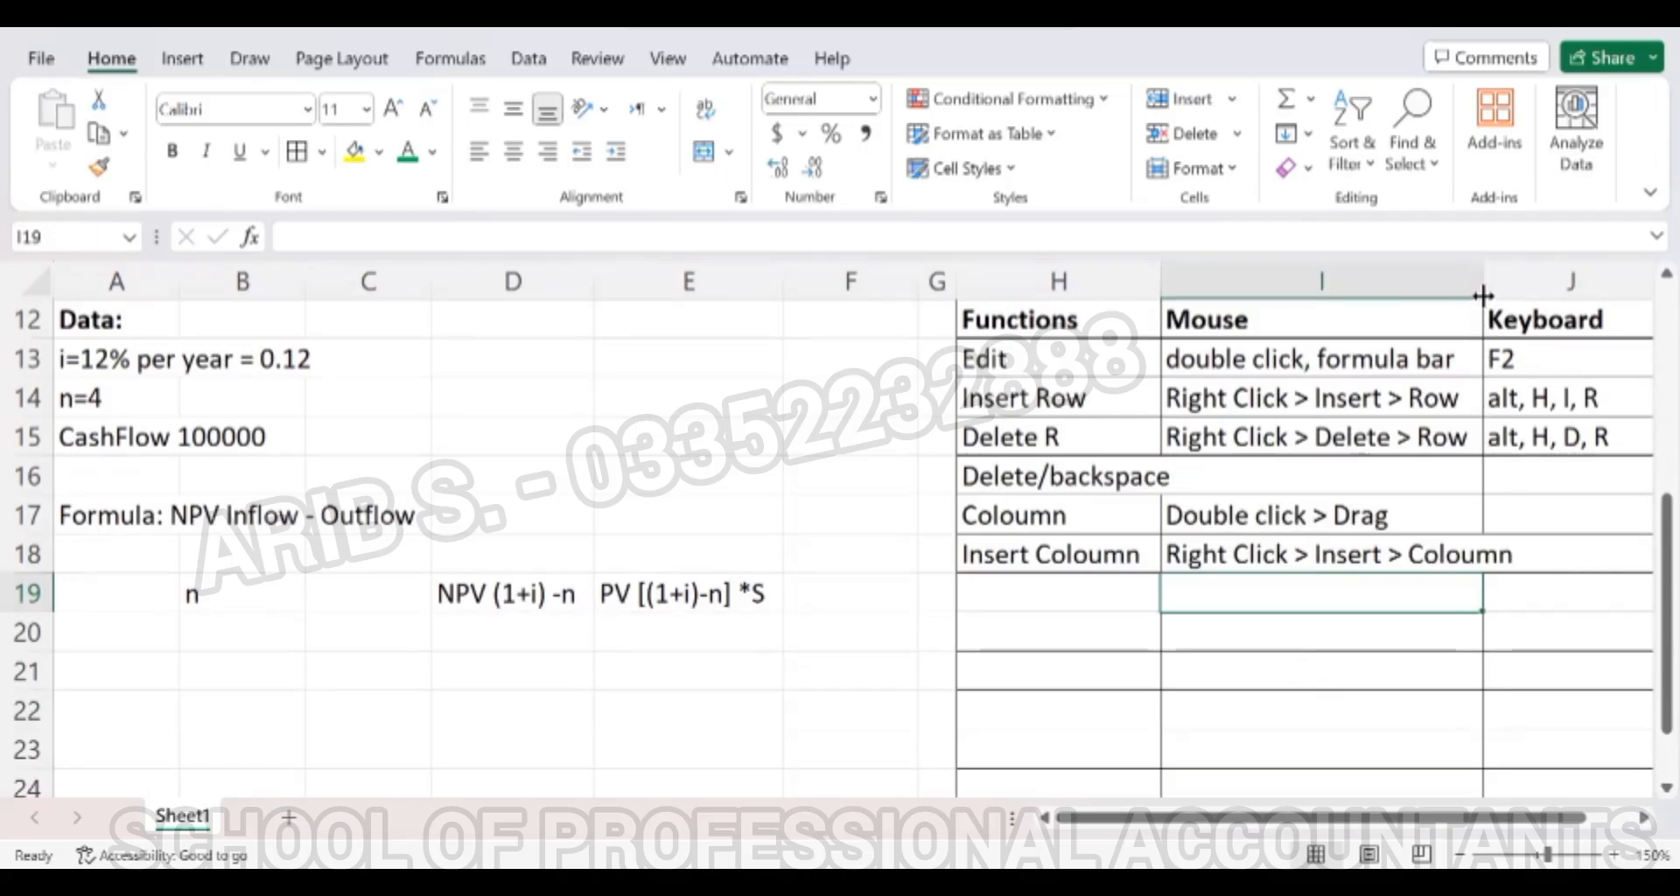
{"action": "left_click_drag", "start_coordinate": [1483, 296], "coordinate": [1532, 296]}
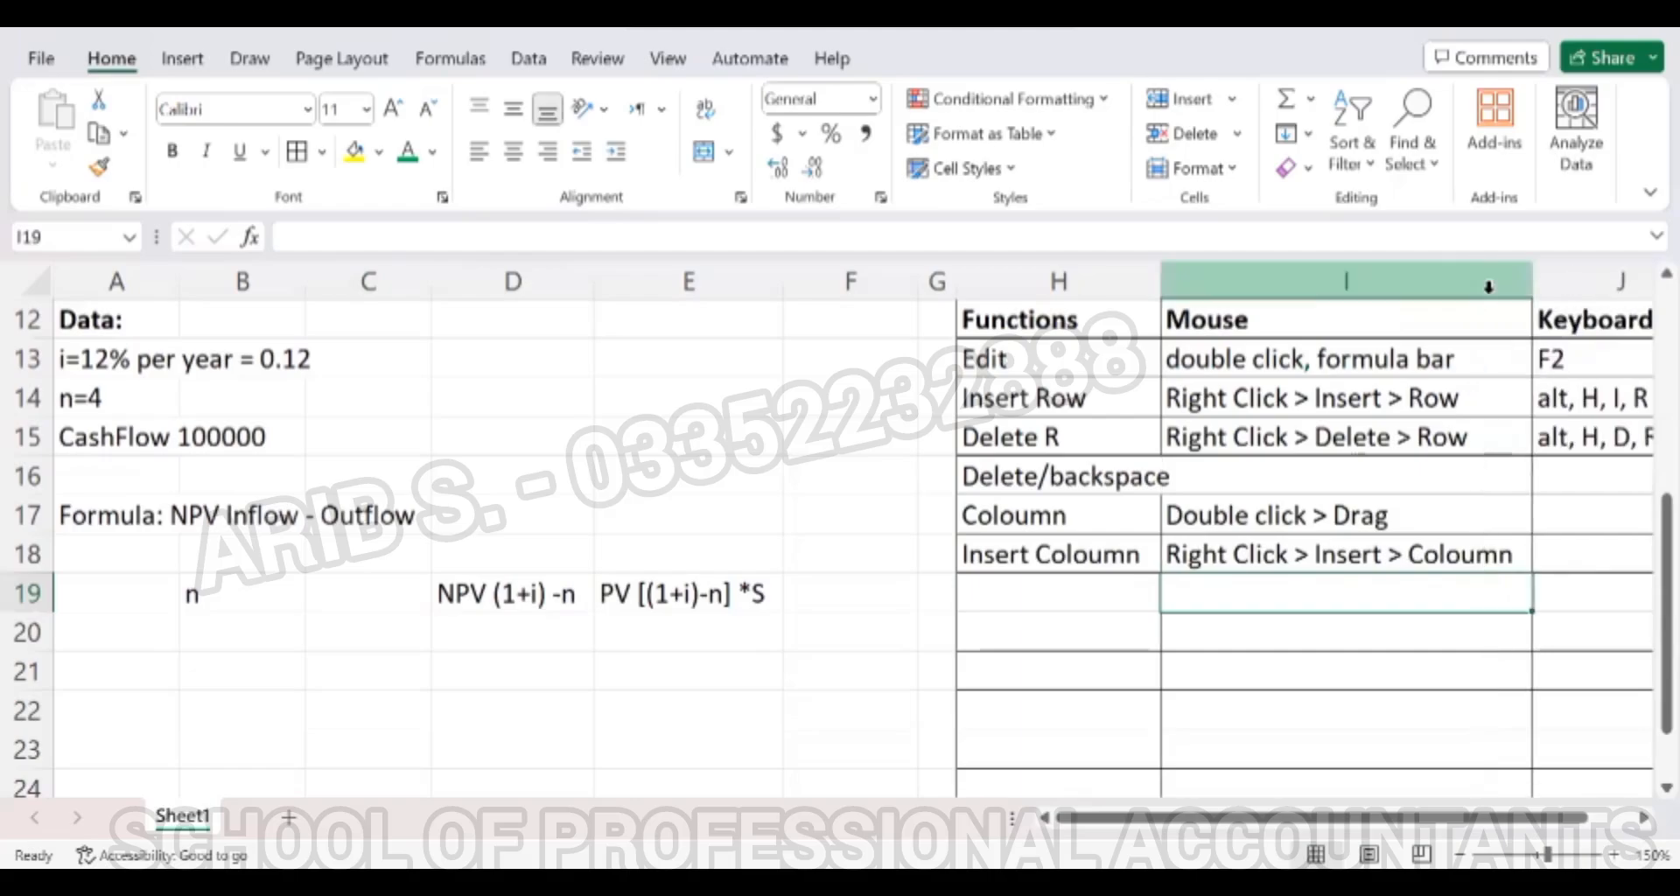
Enter "alt, H, I, C" in cell J18 as the keyboard method for inserting a column.
{"action": "left_click", "coordinate": [1608, 553]}
{"action": "type", "text": "alt"}
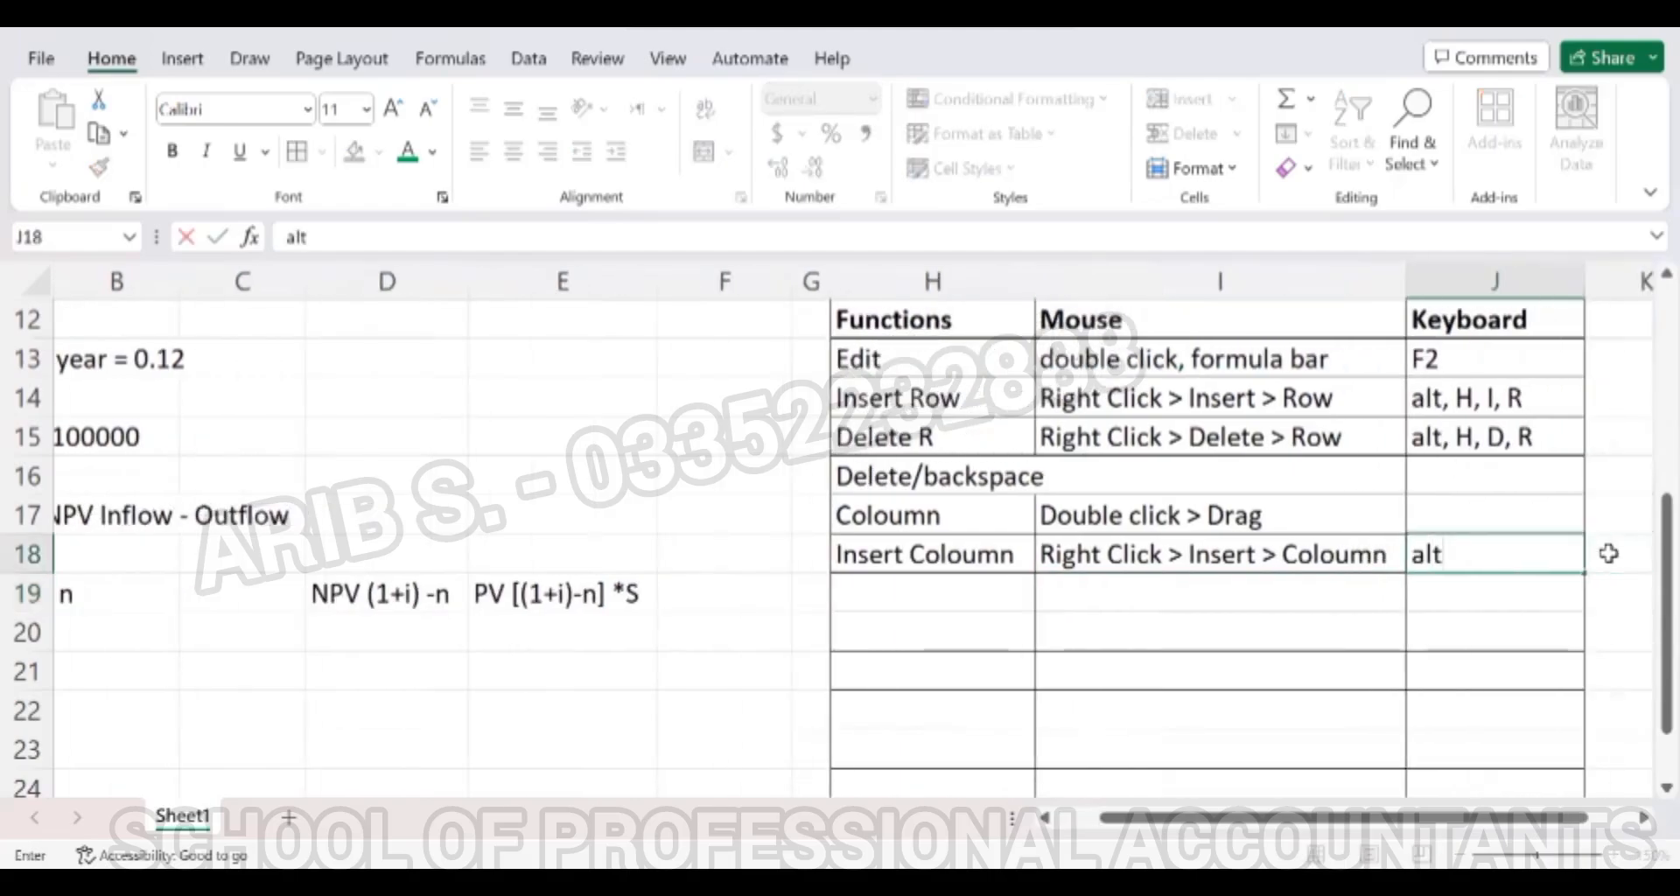
{"action": "type", "text": ", HI"}
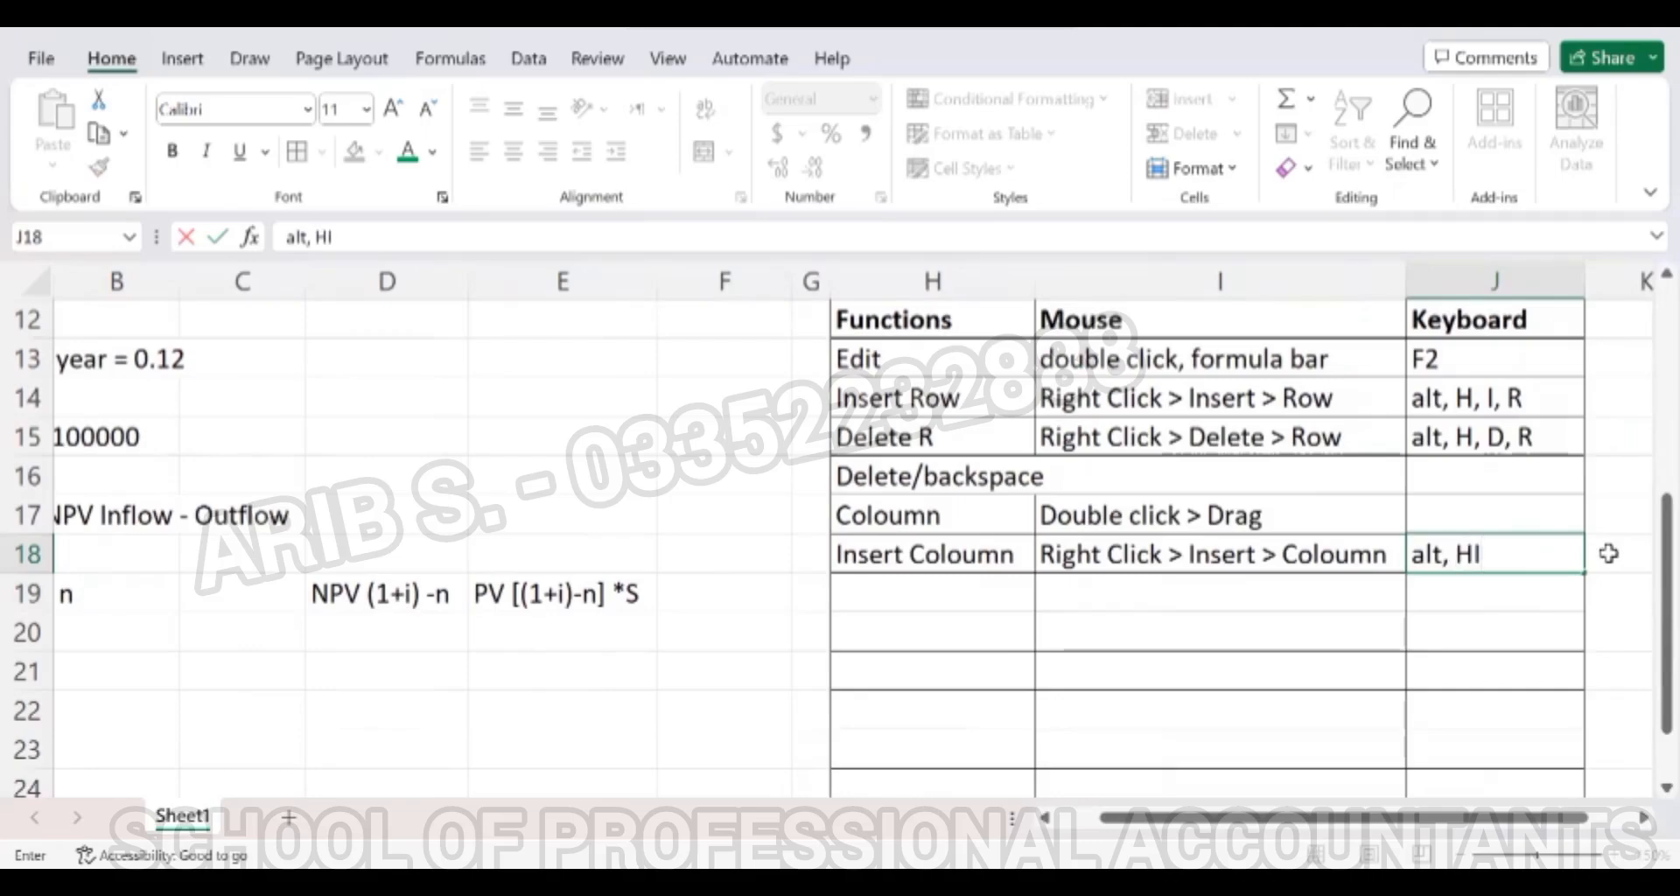
{"action": "key", "text": "BackSpace"}
{"action": "type", "text": ", I, "}
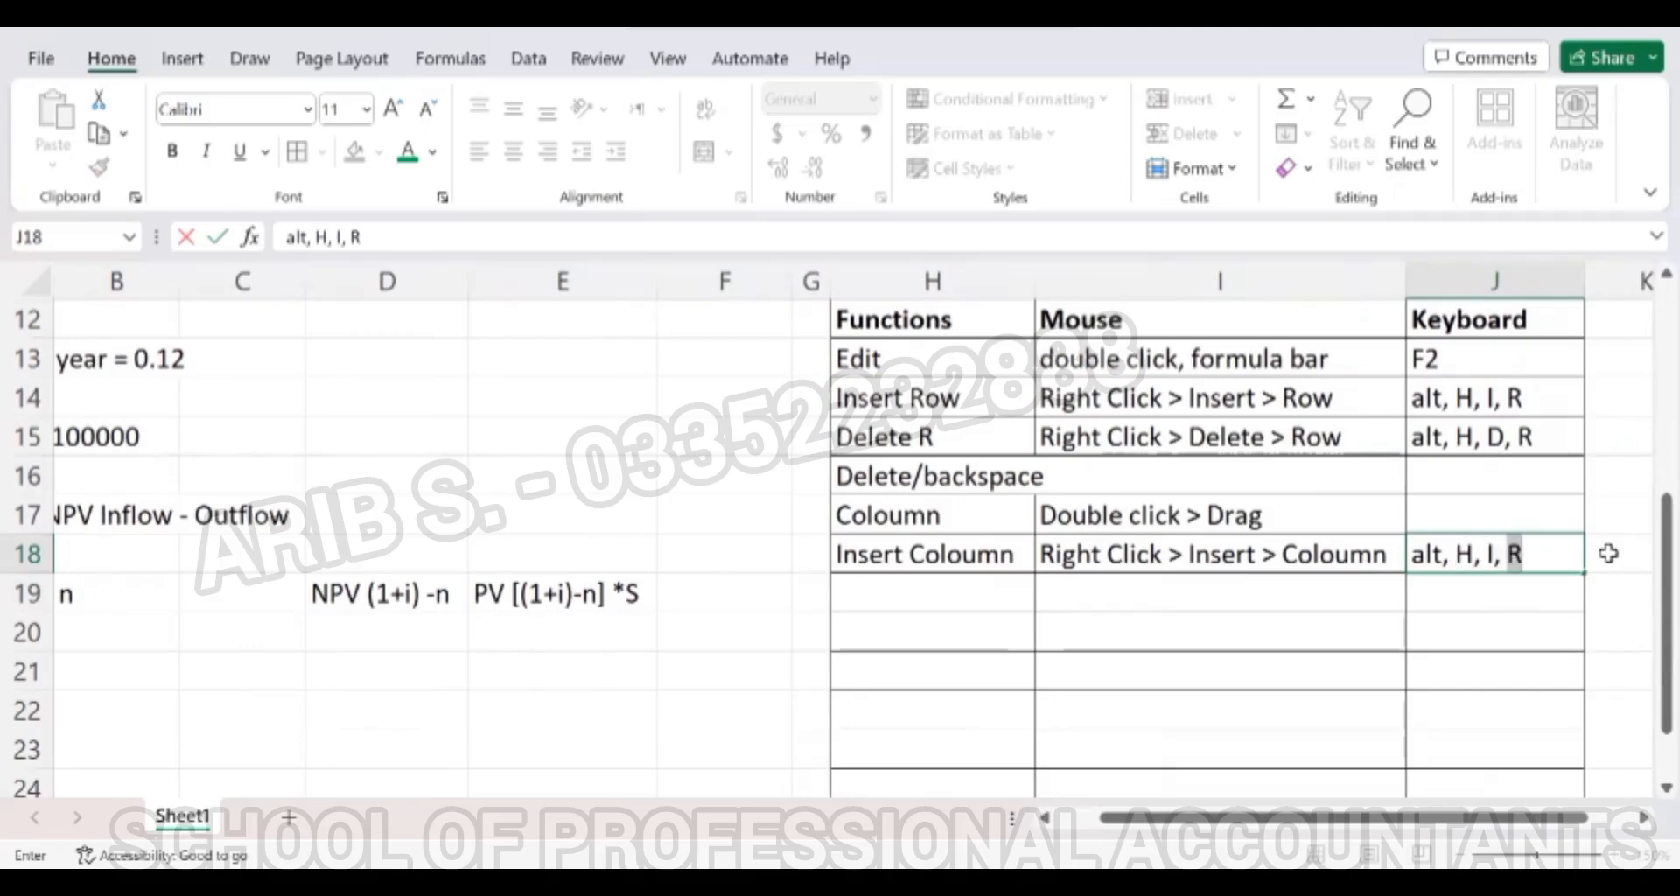
{"action": "type", "text": "C"}
{"action": "key", "text": "Return"}
Enter "Delete C" in cell H19 as a new entry of the functions table.
{"action": "key", "text": "Page_Up"}
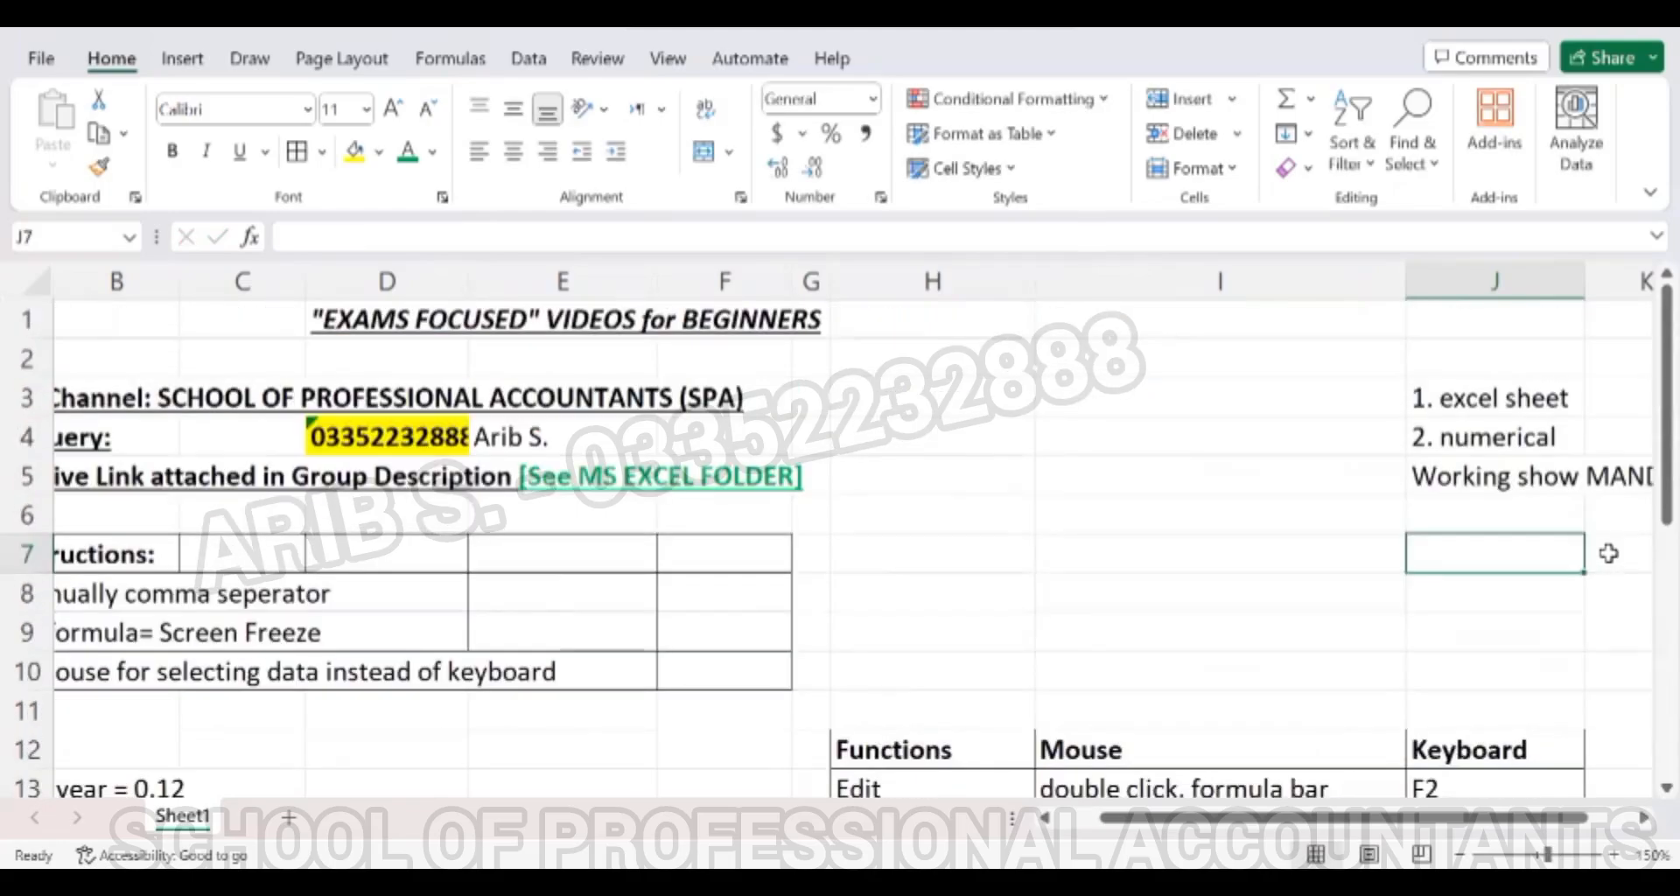
{"action": "key", "text": "Down"}
{"action": "key", "text": "Down"}
{"action": "key", "text": "Down"}
{"action": "key", "text": "Down"}
{"action": "key", "text": "Down"}
{"action": "key", "text": "Down"}
{"action": "key", "text": "Down"}
{"action": "key", "text": "Down"}
{"action": "key", "text": "Down"}
{"action": "key", "text": "Down"}
{"action": "key", "text": "Down"}
{"action": "key", "text": "Down"}
{"action": "key", "text": "Down"}
{"action": "key", "text": "Down"}
{"action": "key", "text": "Down"}
{"action": "key", "text": "Down"}
{"action": "key", "text": "Down"}
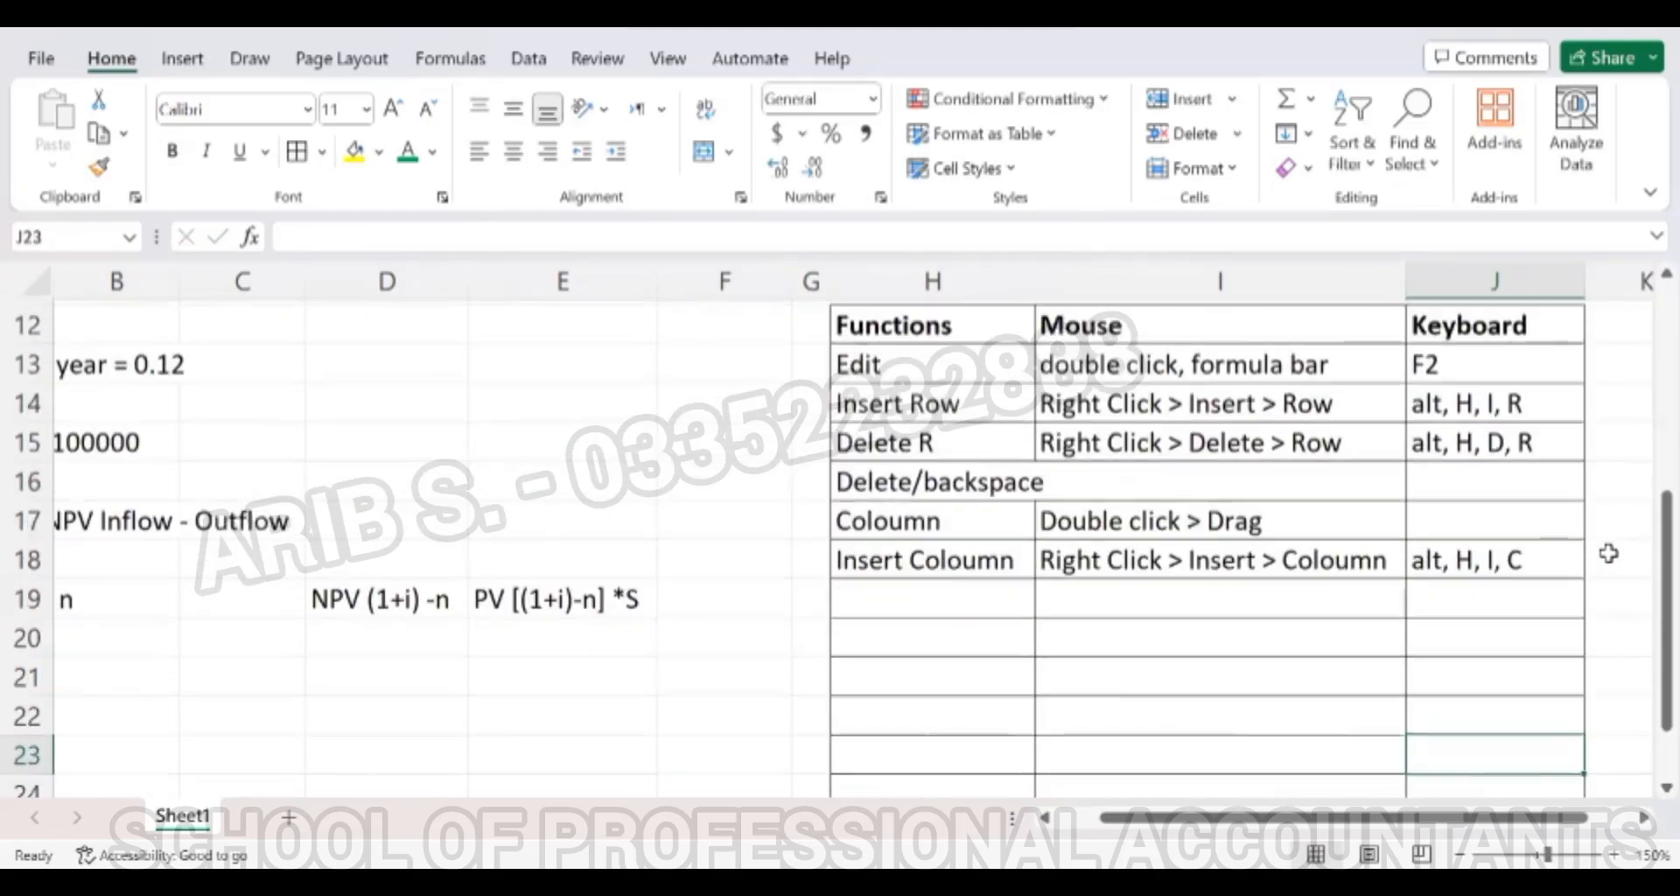
{"action": "key", "text": "Left"}
{"action": "key", "text": "Left"}
{"action": "key", "text": "Left"}
{"action": "key", "text": "Up"}
{"action": "key", "text": "Up"}
{"action": "key", "text": "Right"}
{"action": "key", "text": "Left"}
{"action": "key", "text": "Up"}
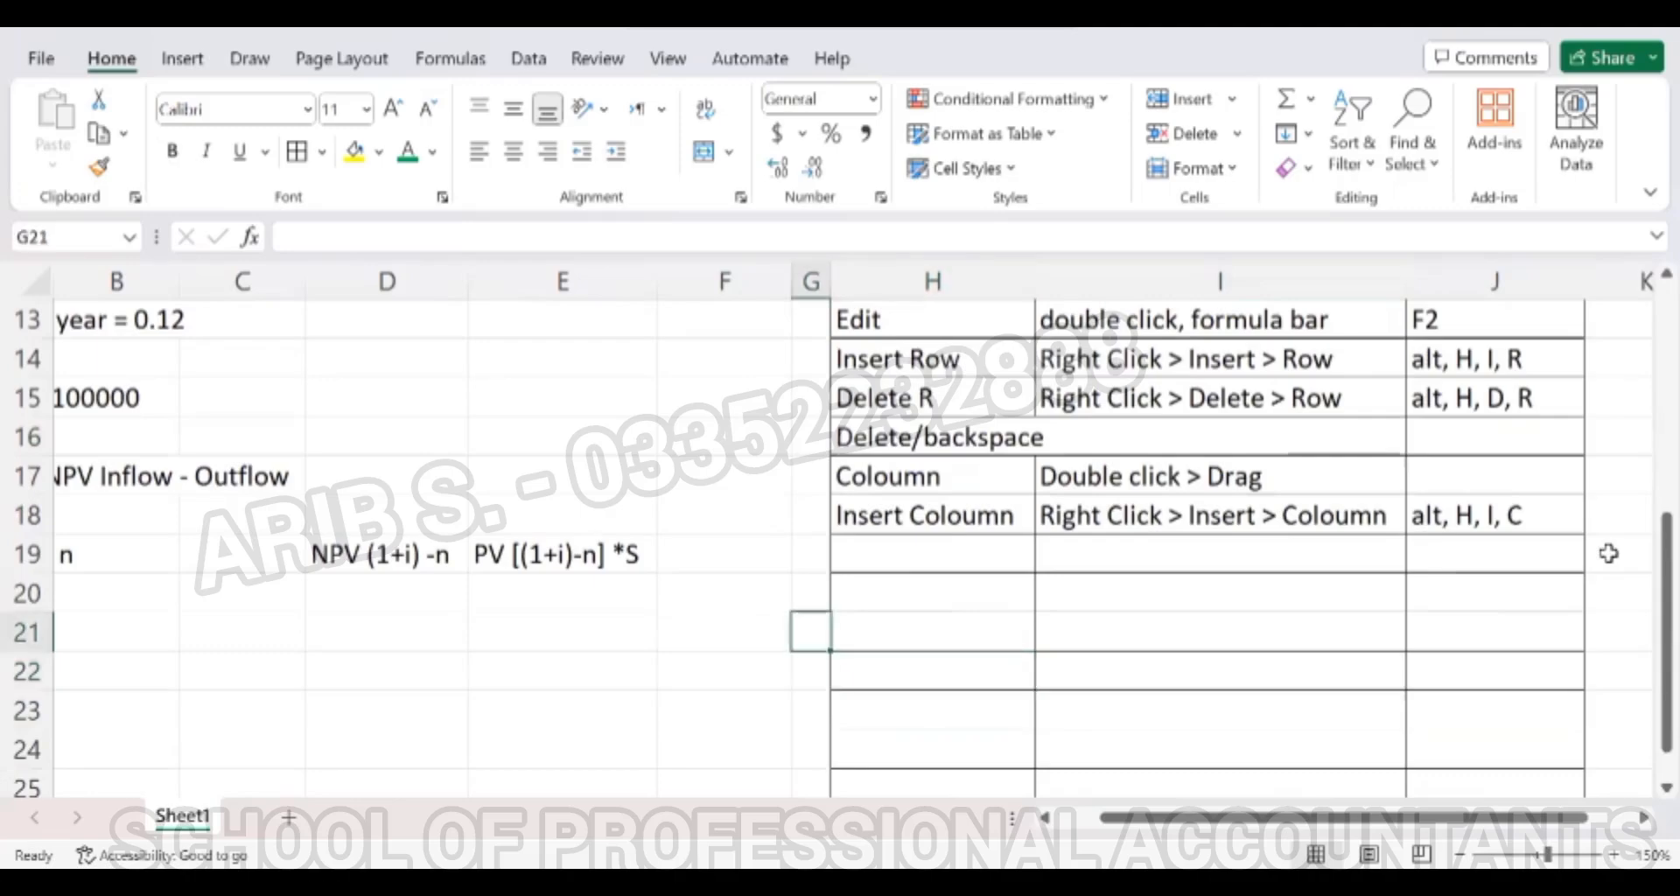
{"action": "key", "text": "Up"}
{"action": "key", "text": "Right"}
{"action": "key", "text": "Up"}
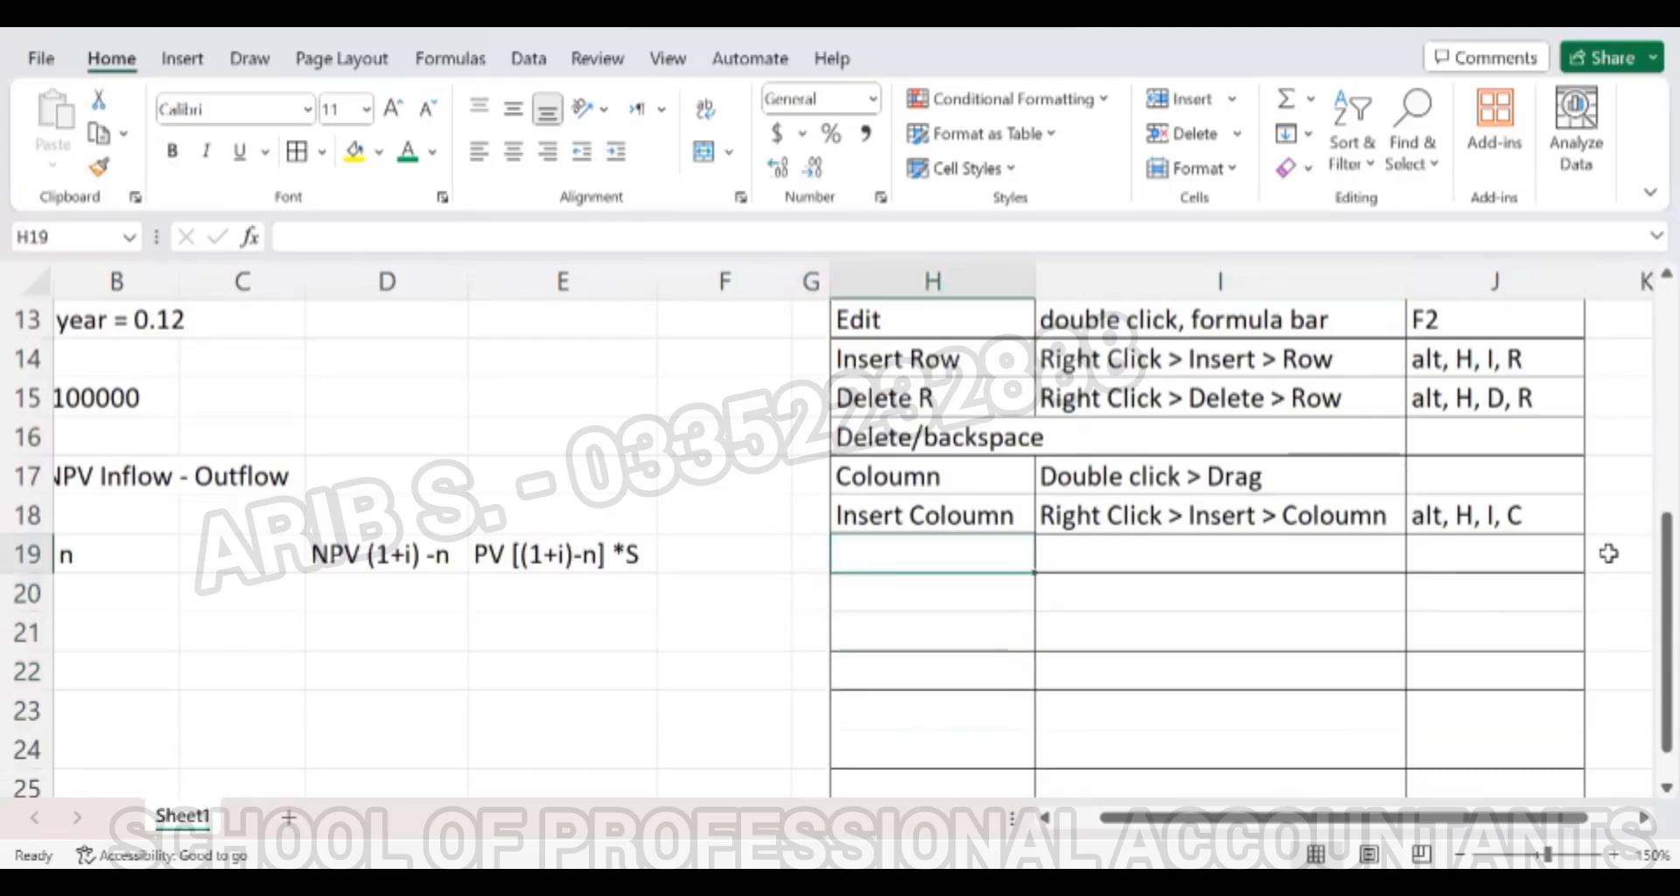
{"action": "type", "text": "D"}
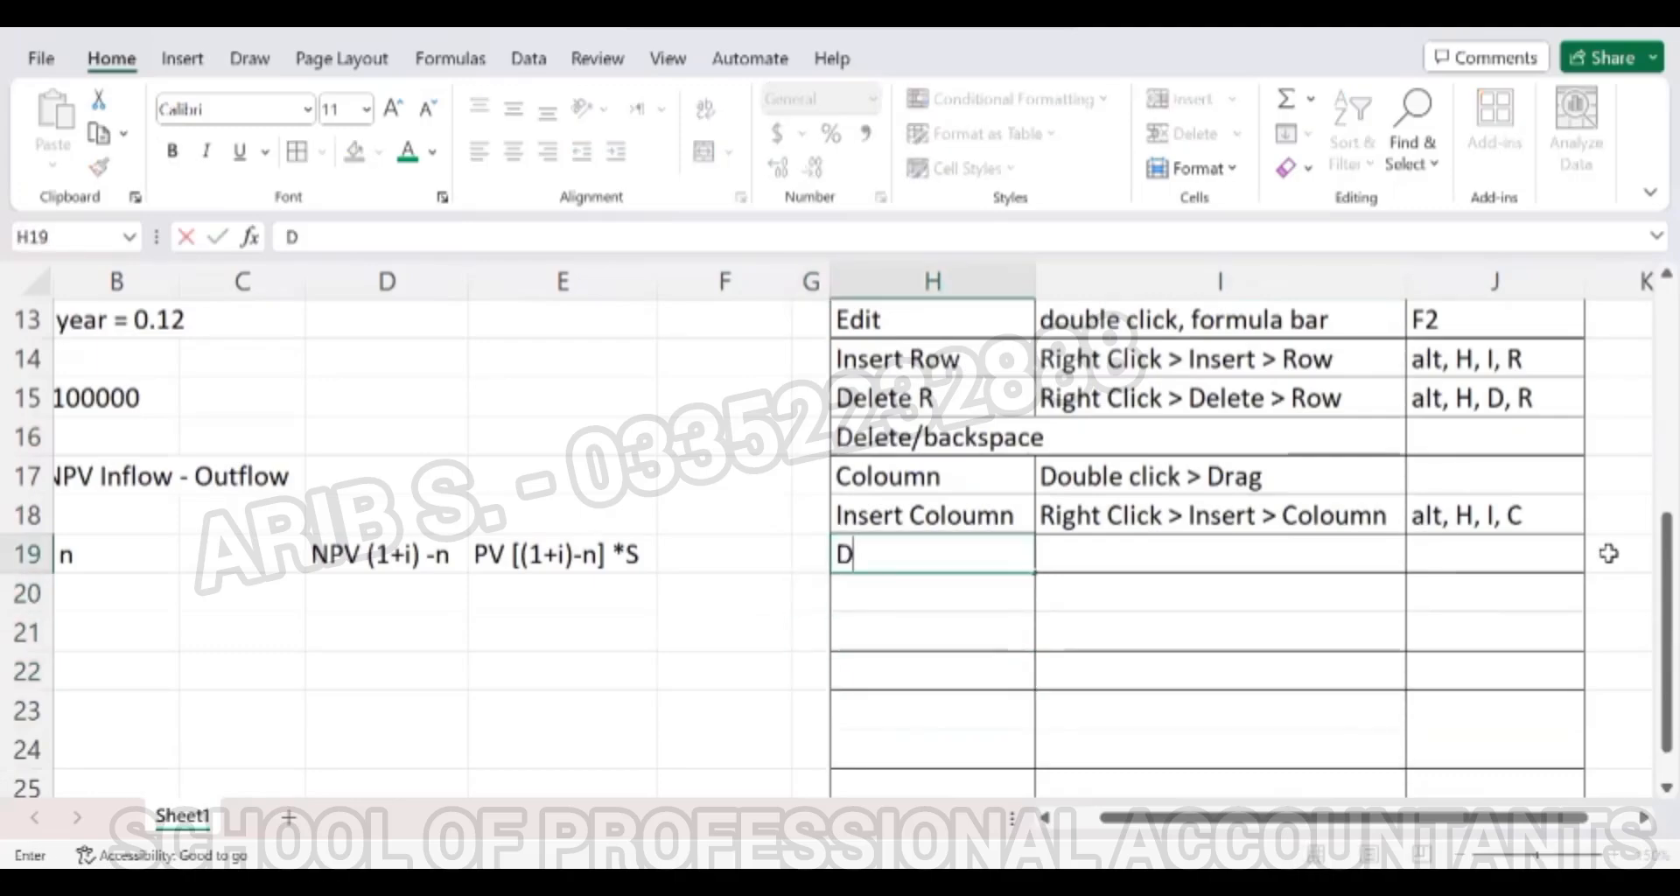
{"action": "type", "text": "elete R"}
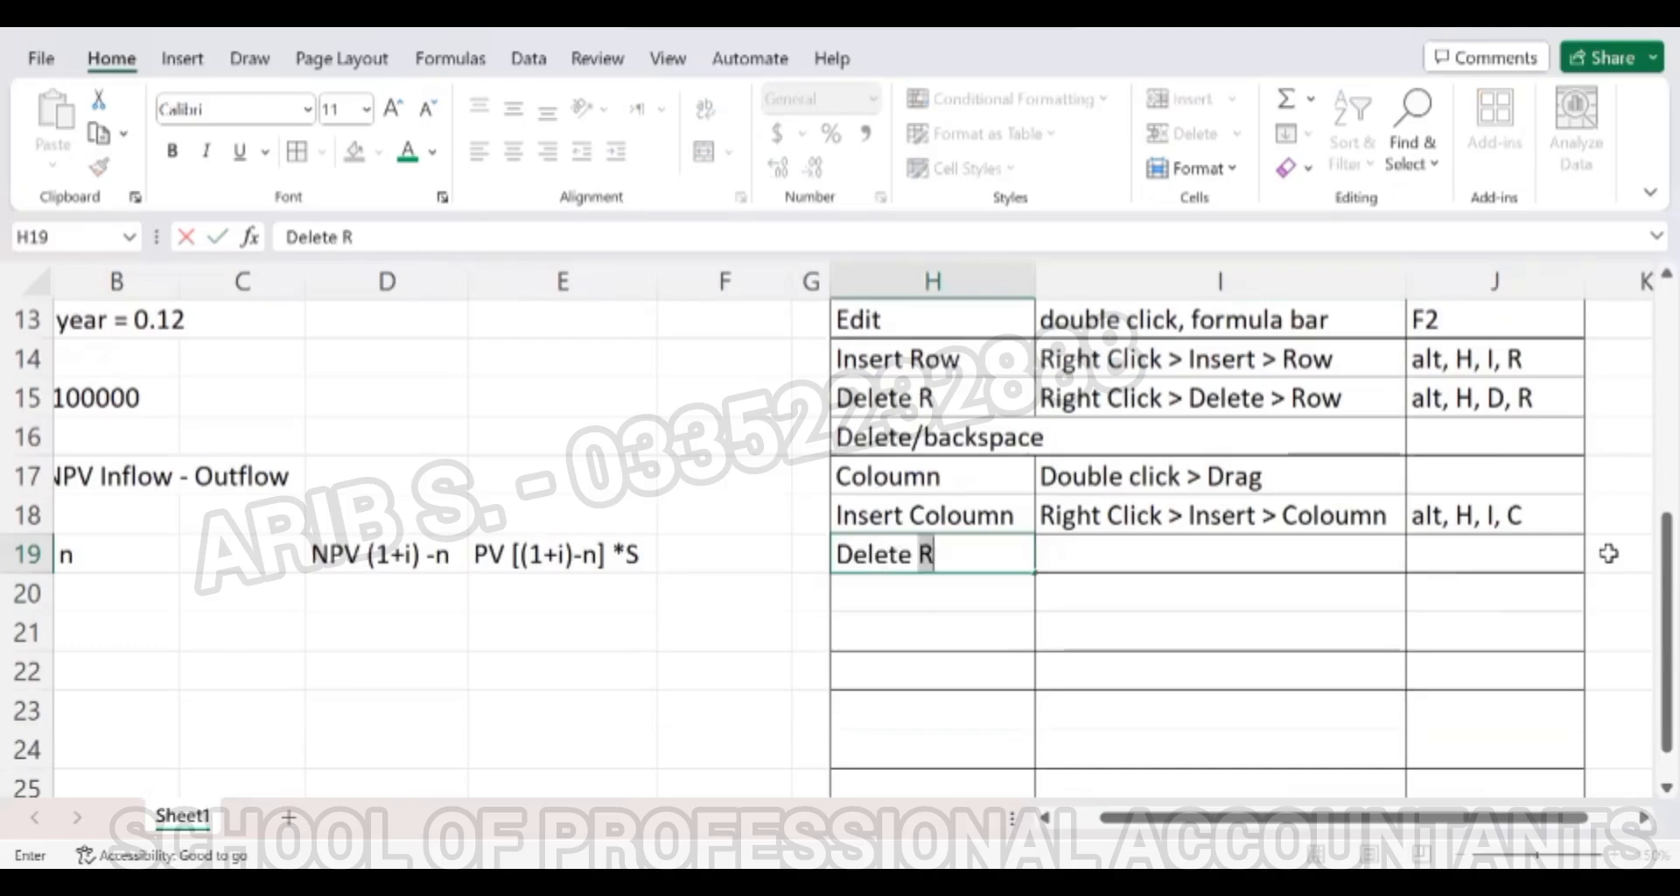
{"action": "key", "text": "BackSpace"}
{"action": "type", "text": "C"}
{"action": "key", "text": "Up"}
Copy the "Delete R" mouse and keyboard methods from cells I15:J15 into cells I19:J19.
{"action": "key", "text": "Right"}
{"action": "key", "text": "Up"}
{"action": "key", "text": "Up"}
{"action": "key", "text": "Up"}
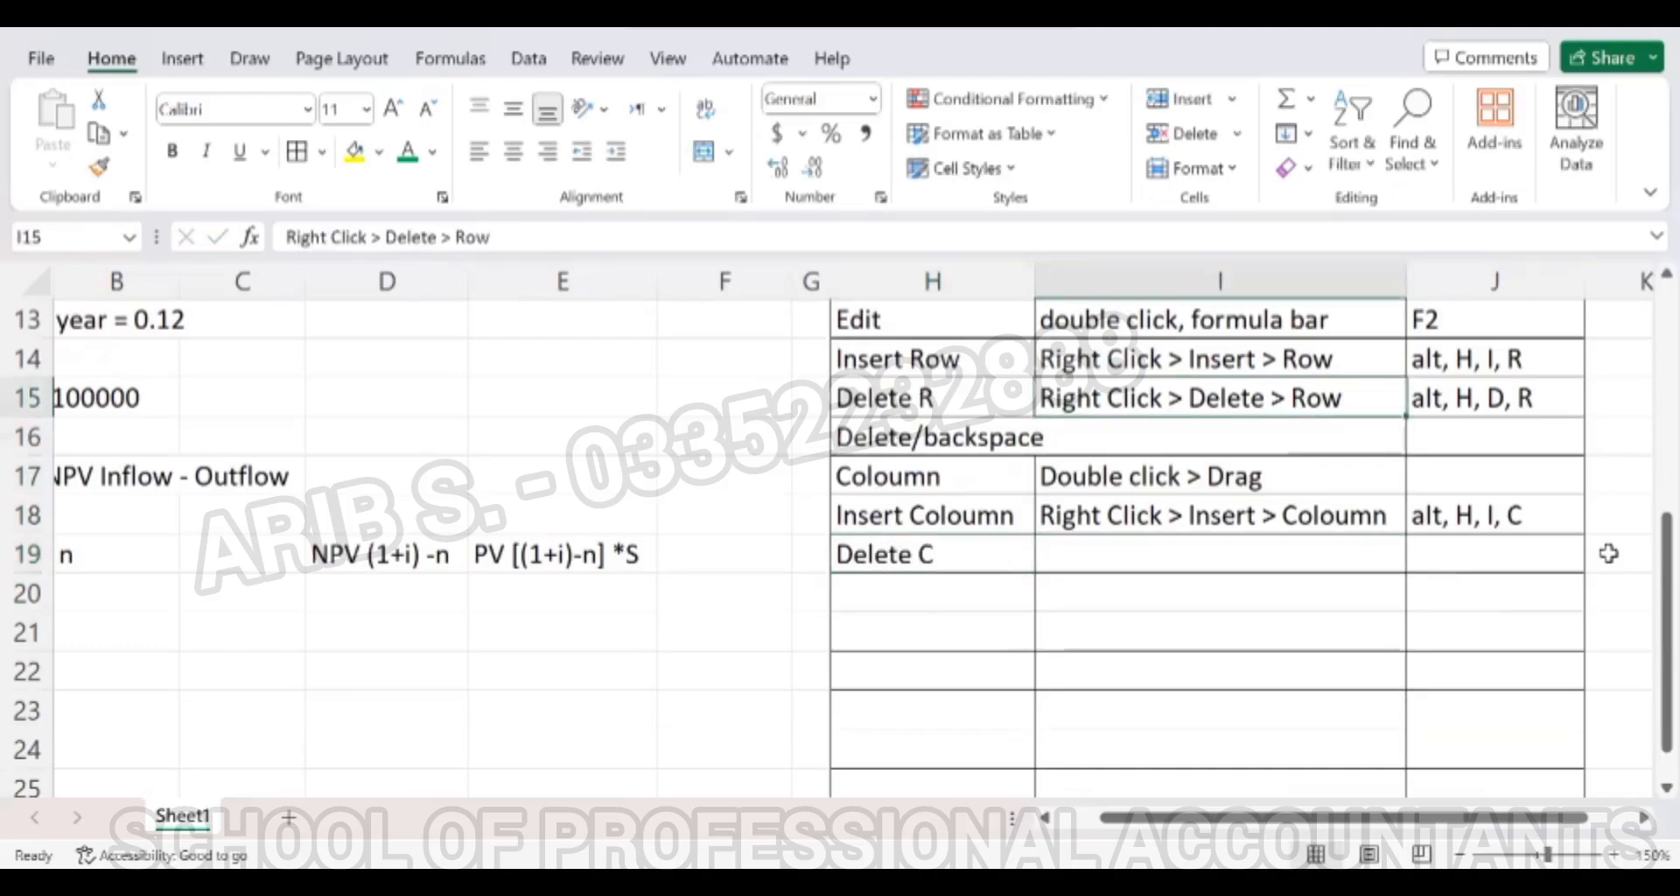
{"action": "key", "text": "shift+Right"}
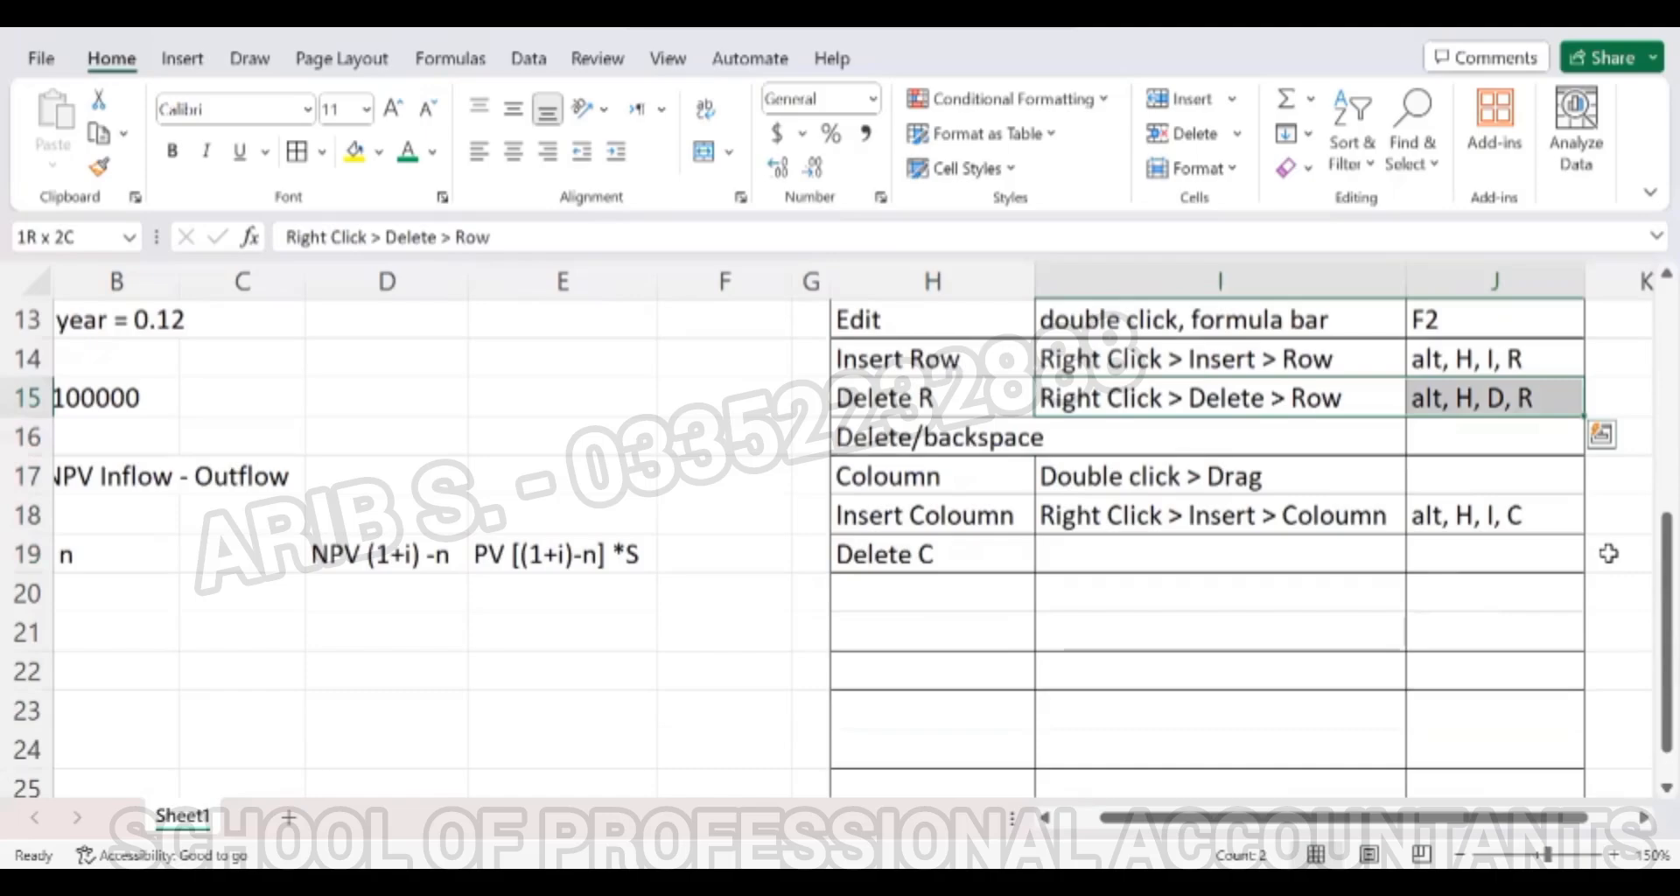
{"action": "key", "text": "ctrl+c"}
{"action": "key", "text": "Down"}
{"action": "key", "text": "Down"}
{"action": "key", "text": "Down"}
{"action": "key", "text": "Down"}
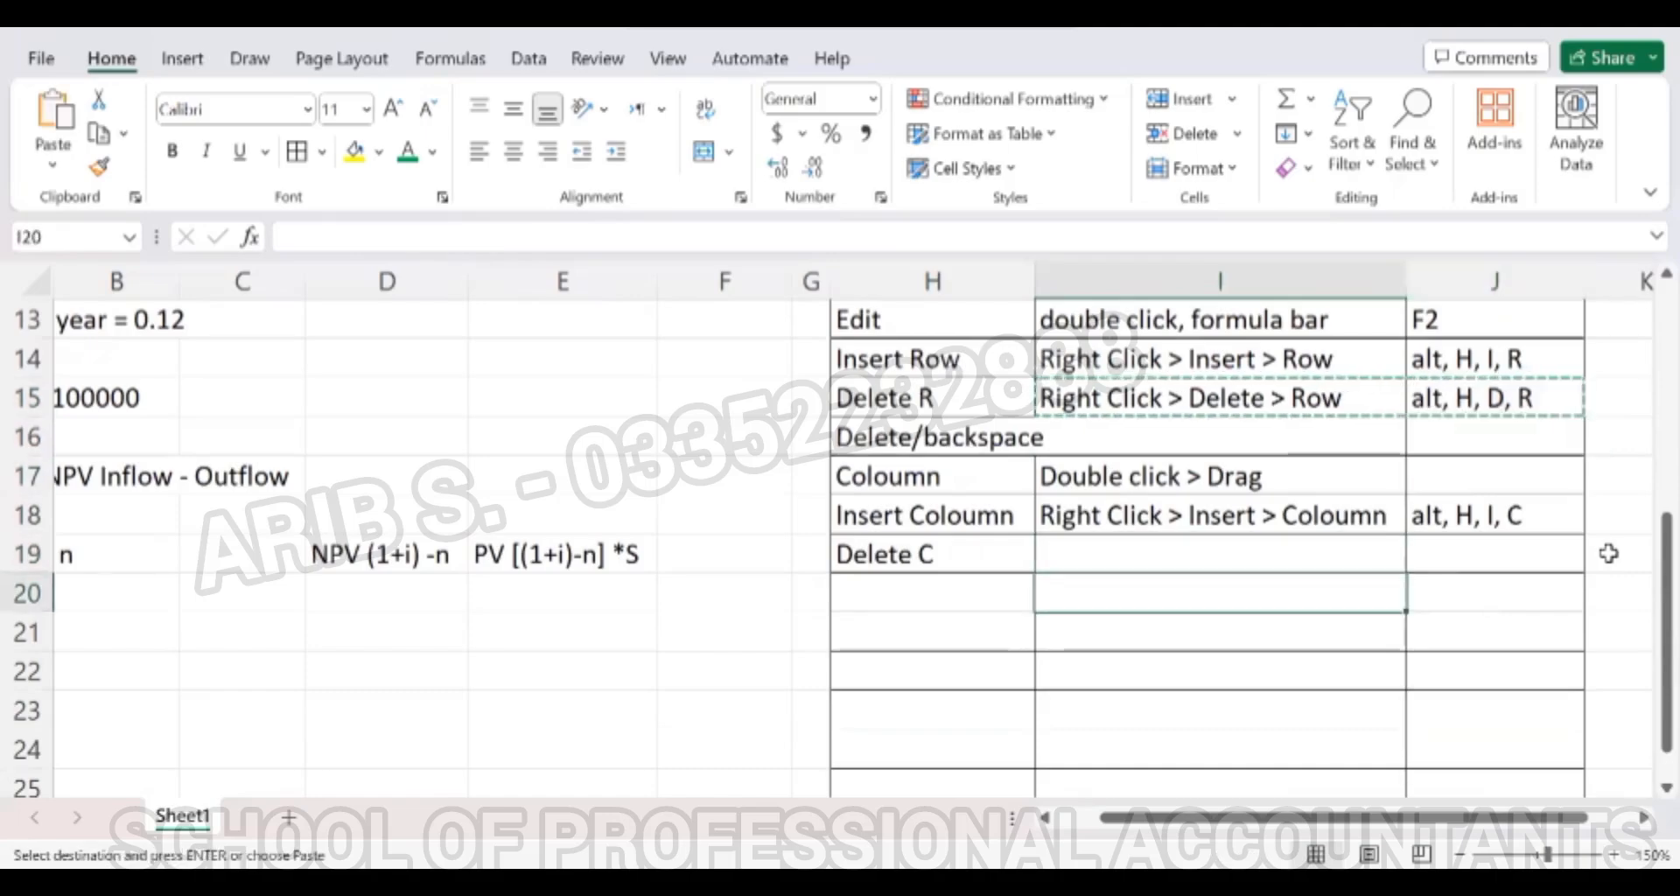
{"action": "key", "text": "Return"}
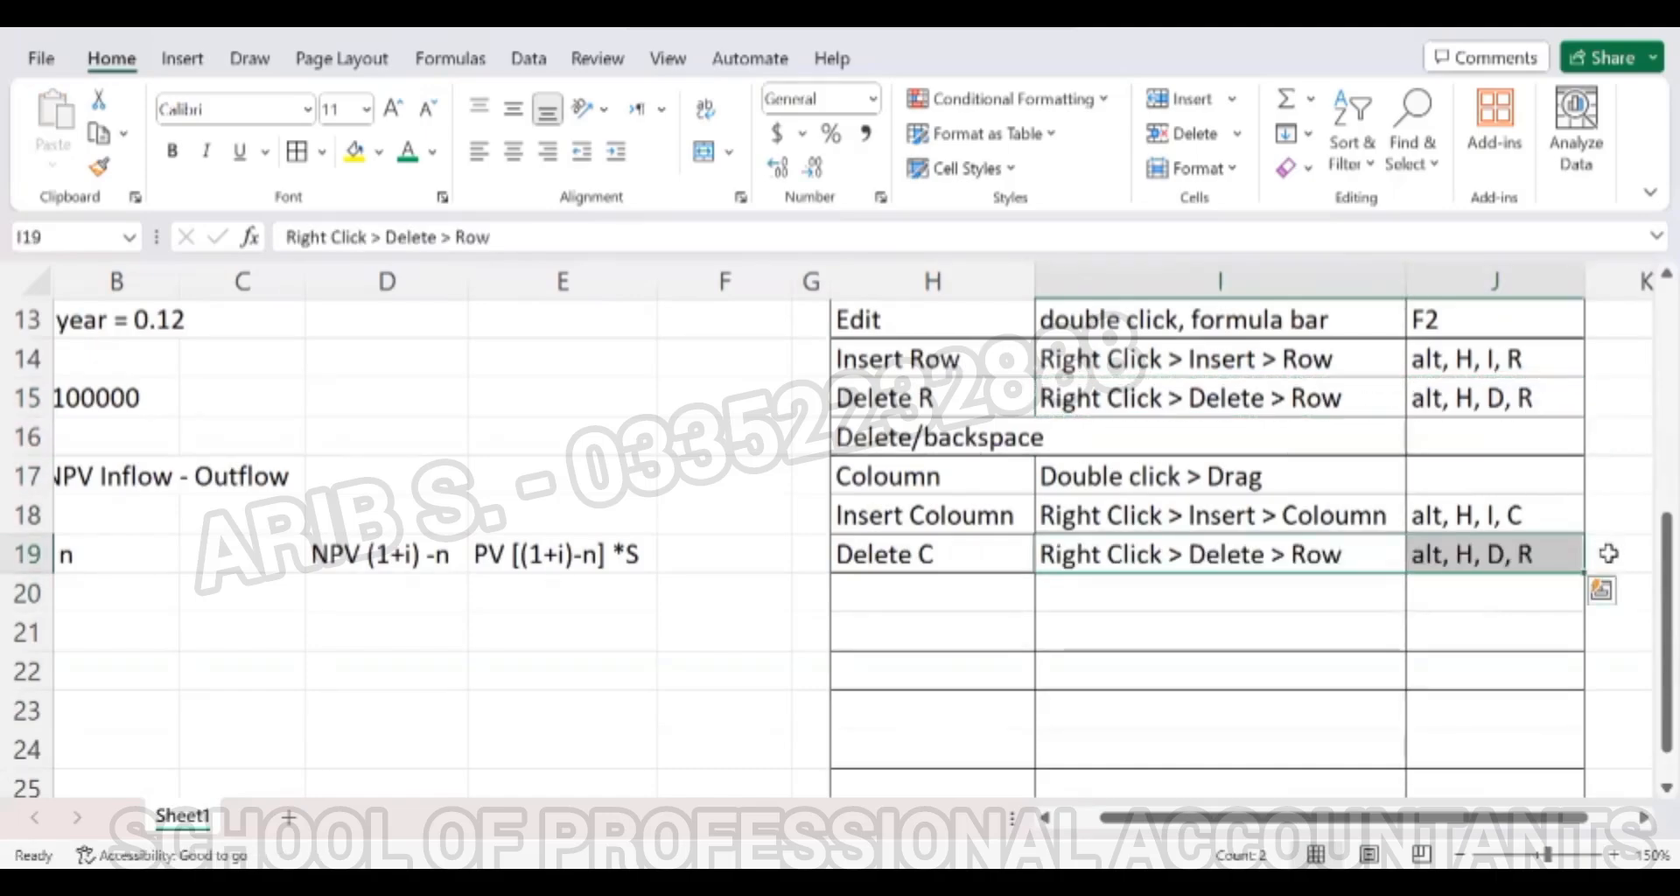
Change the copied mouse method in cell I19 to "Right Click > Delete > Coloumn".
{"action": "key", "text": "F2"}
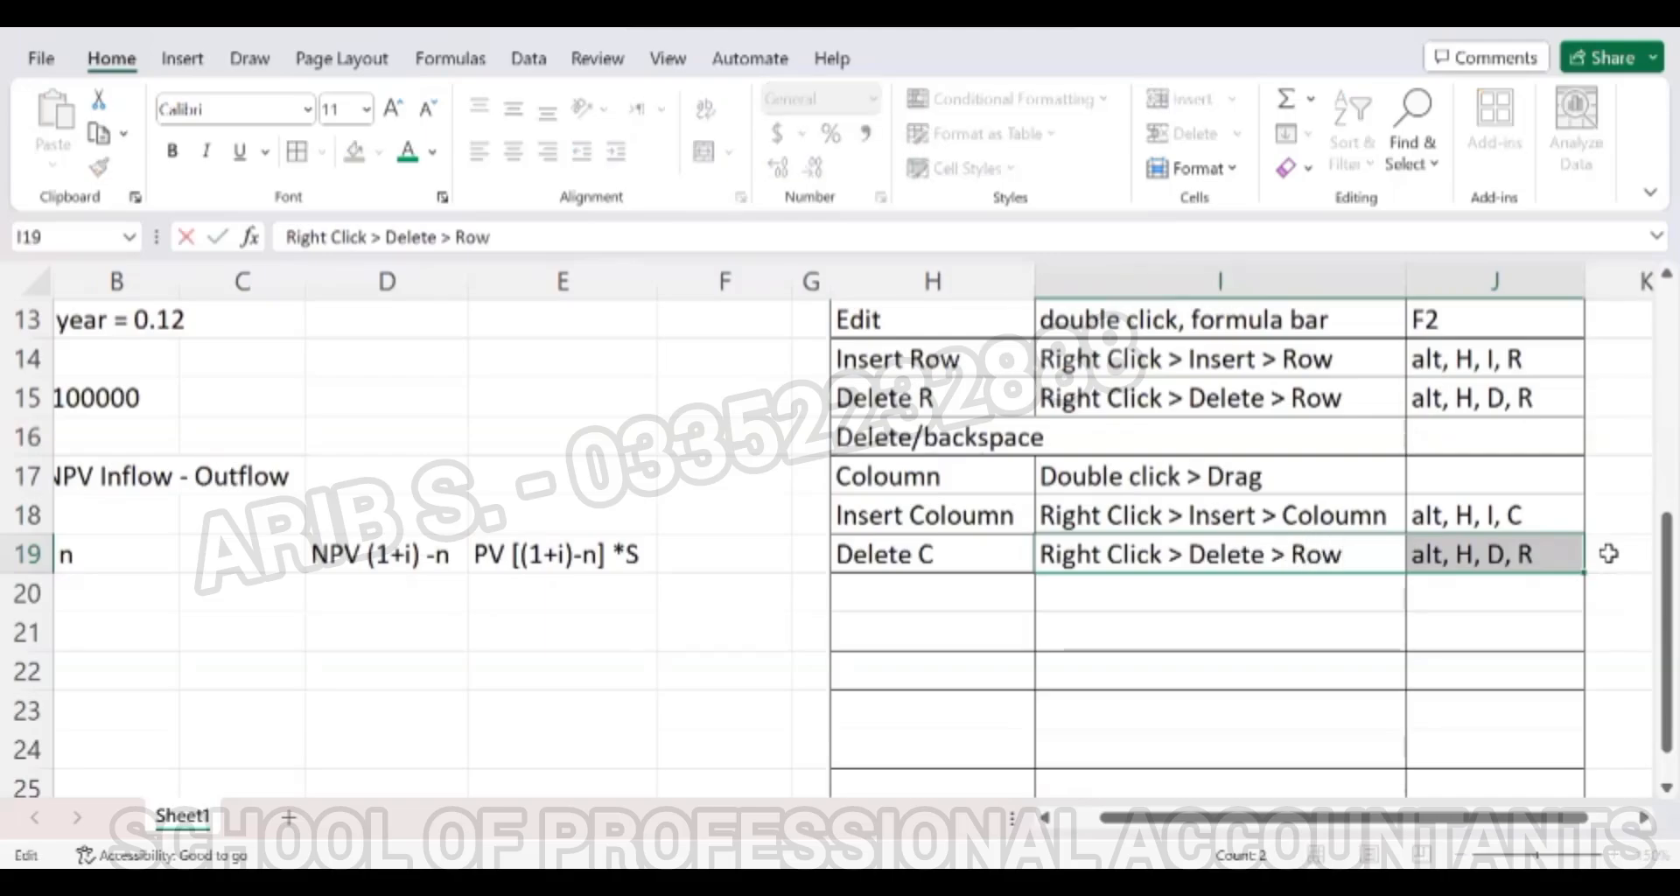
{"action": "key", "text": "BackSpace"}
{"action": "key", "text": "BackSpace"}
{"action": "key", "text": "BackSpace"}
{"action": "type", "text": "Coloumn"}
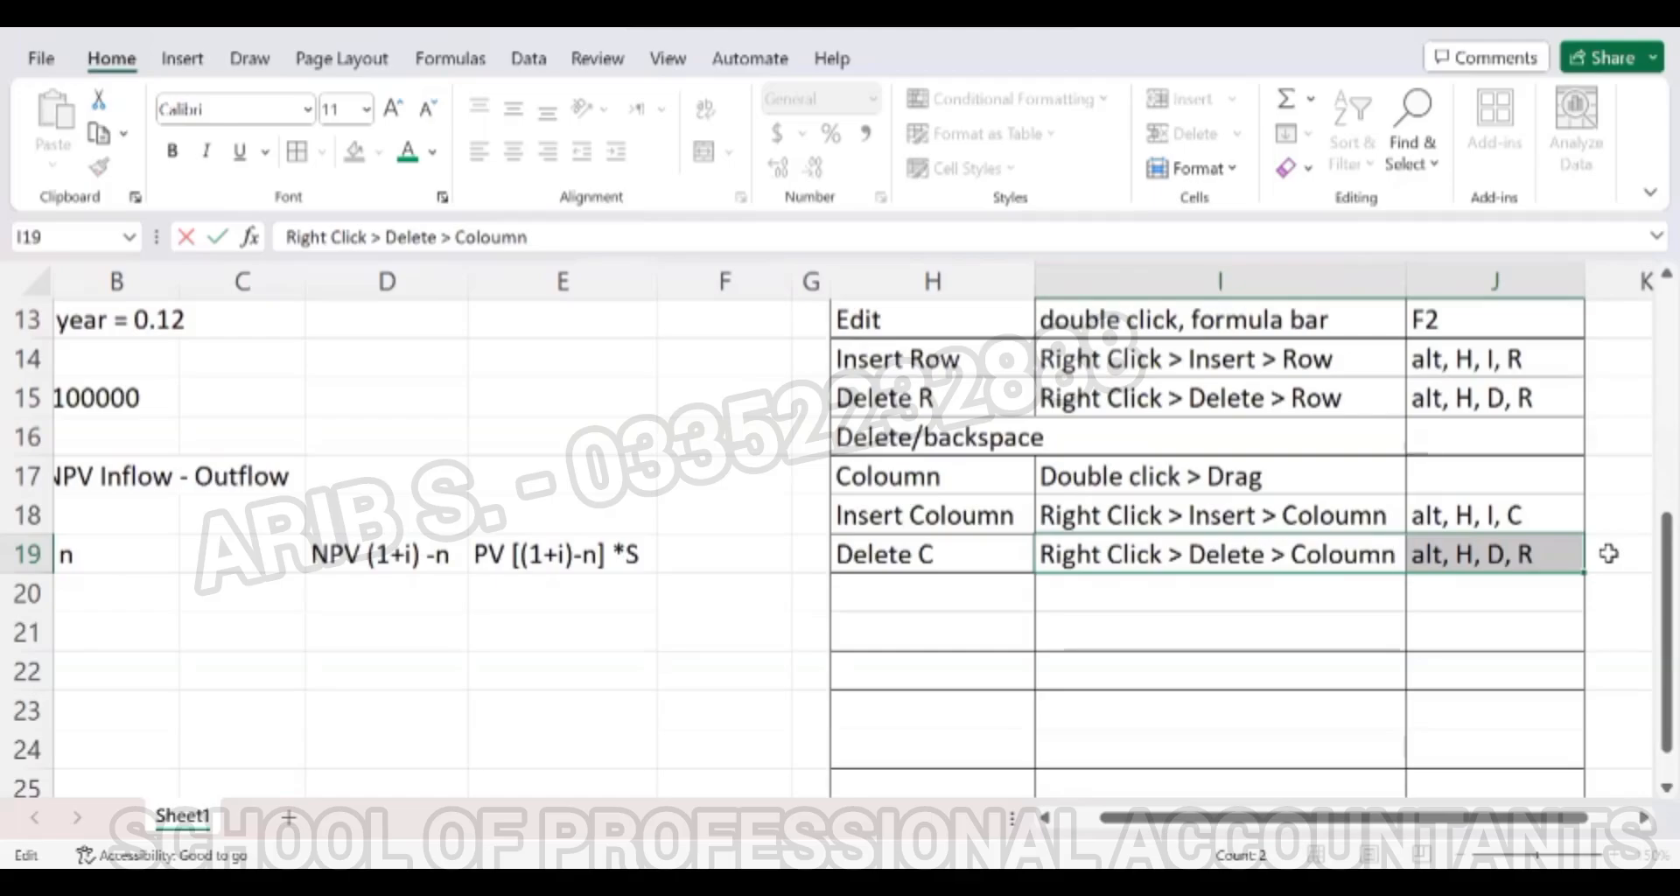
{"action": "key", "text": "Return"}
Change the copied keyboard method in cell J19 to "alt, H, D, C".
{"action": "key", "text": "Up"}
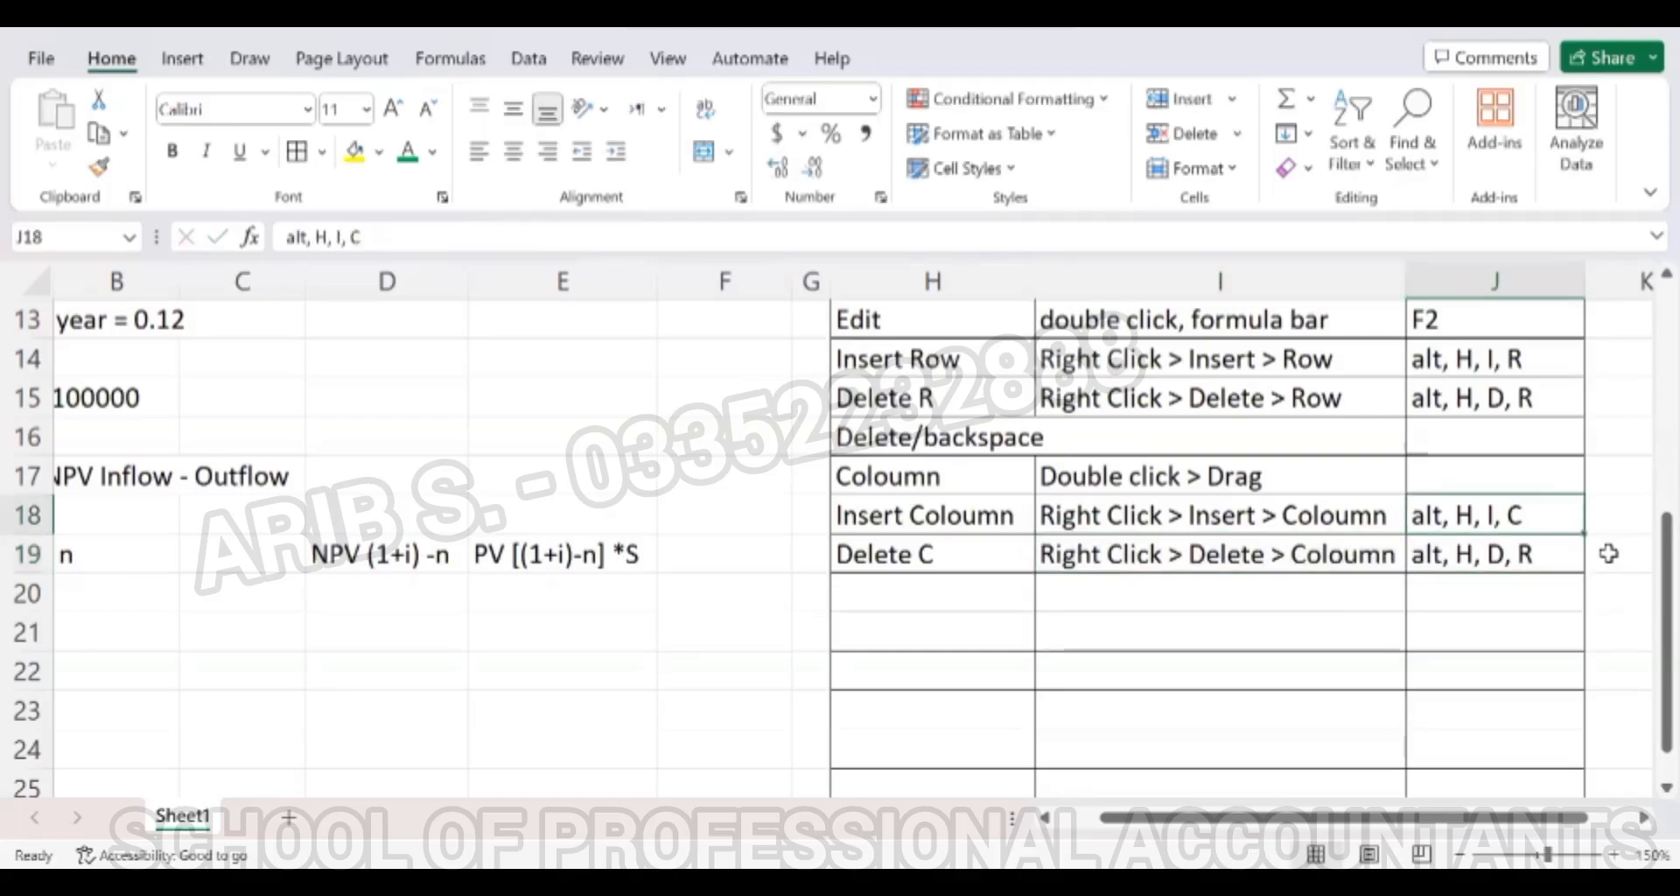
{"action": "key", "text": "Right"}
{"action": "key", "text": "Down"}
{"action": "key", "text": "Left"}
{"action": "key", "text": "Left"}
{"action": "key", "text": "Right"}
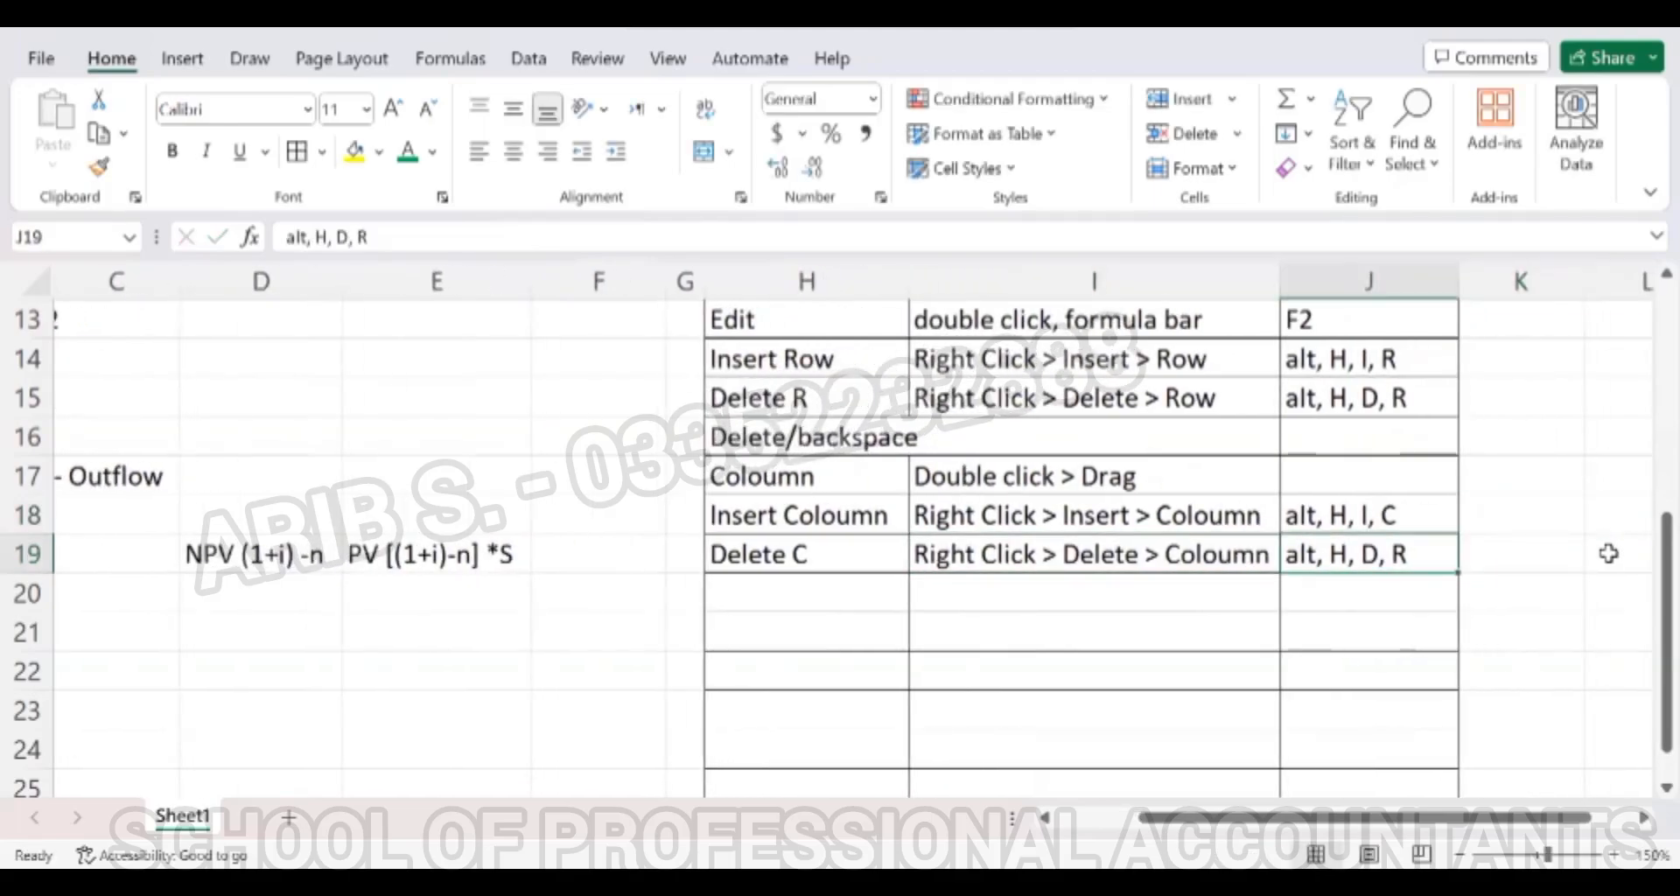
{"action": "key", "text": "F2"}
{"action": "key", "text": "BackSpace"}
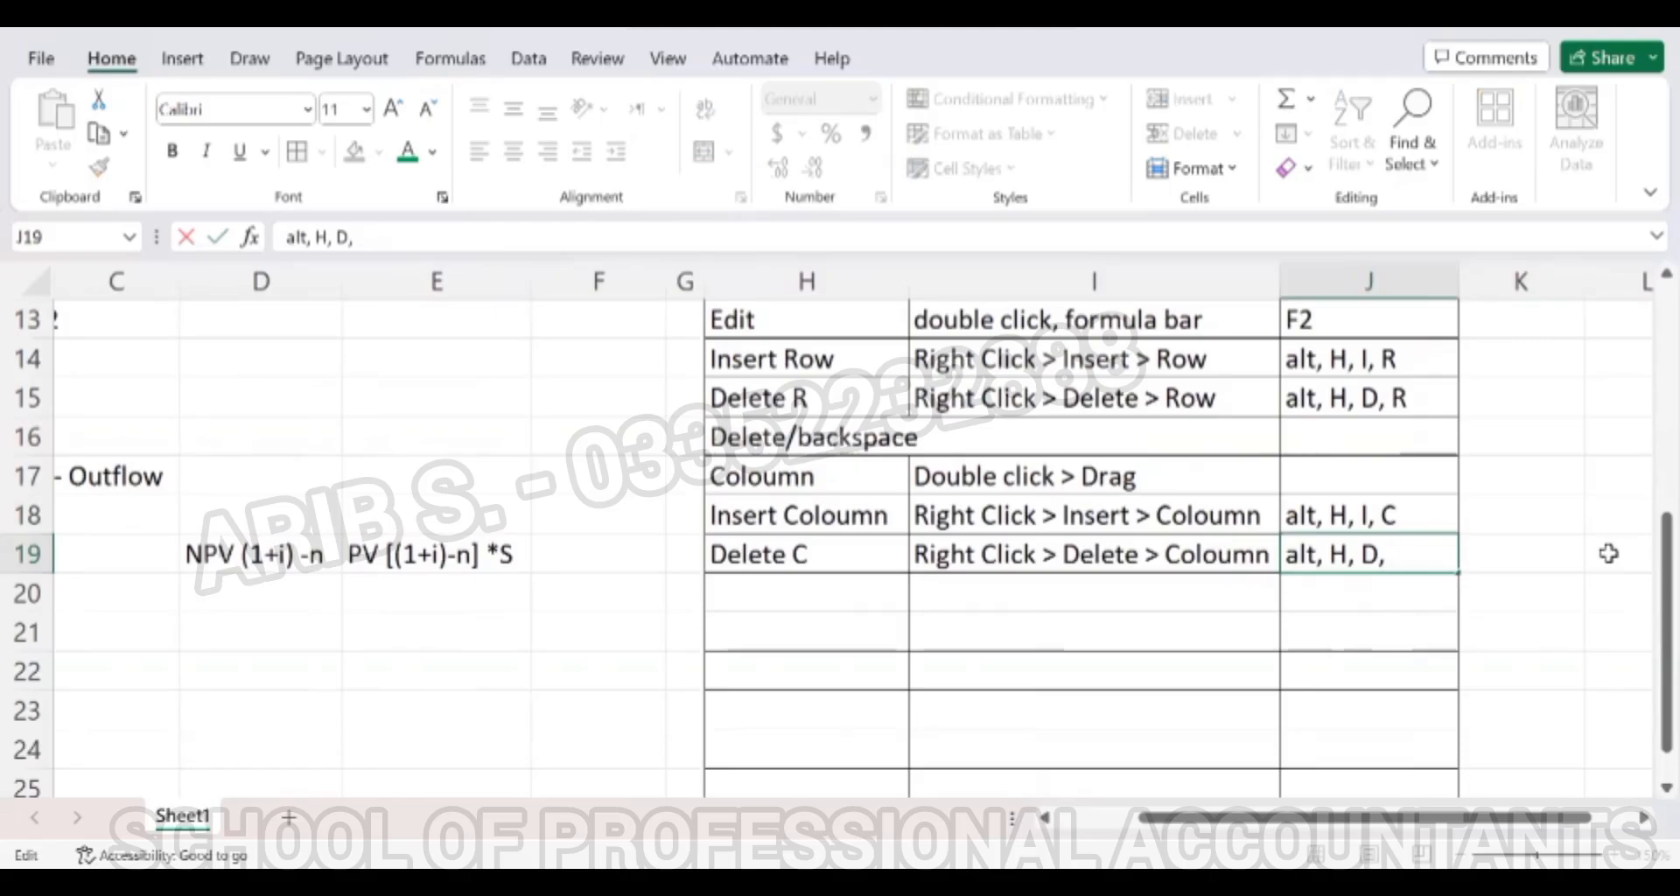
{"action": "type", "text": "C"}
{"action": "key", "text": "Return"}
Enter the heading "CF" in cell C19, between the "n" and "NPV (1+i) -n" headings.
{"action": "key", "text": "Page_Up"}
{"action": "key", "text": "Left"}
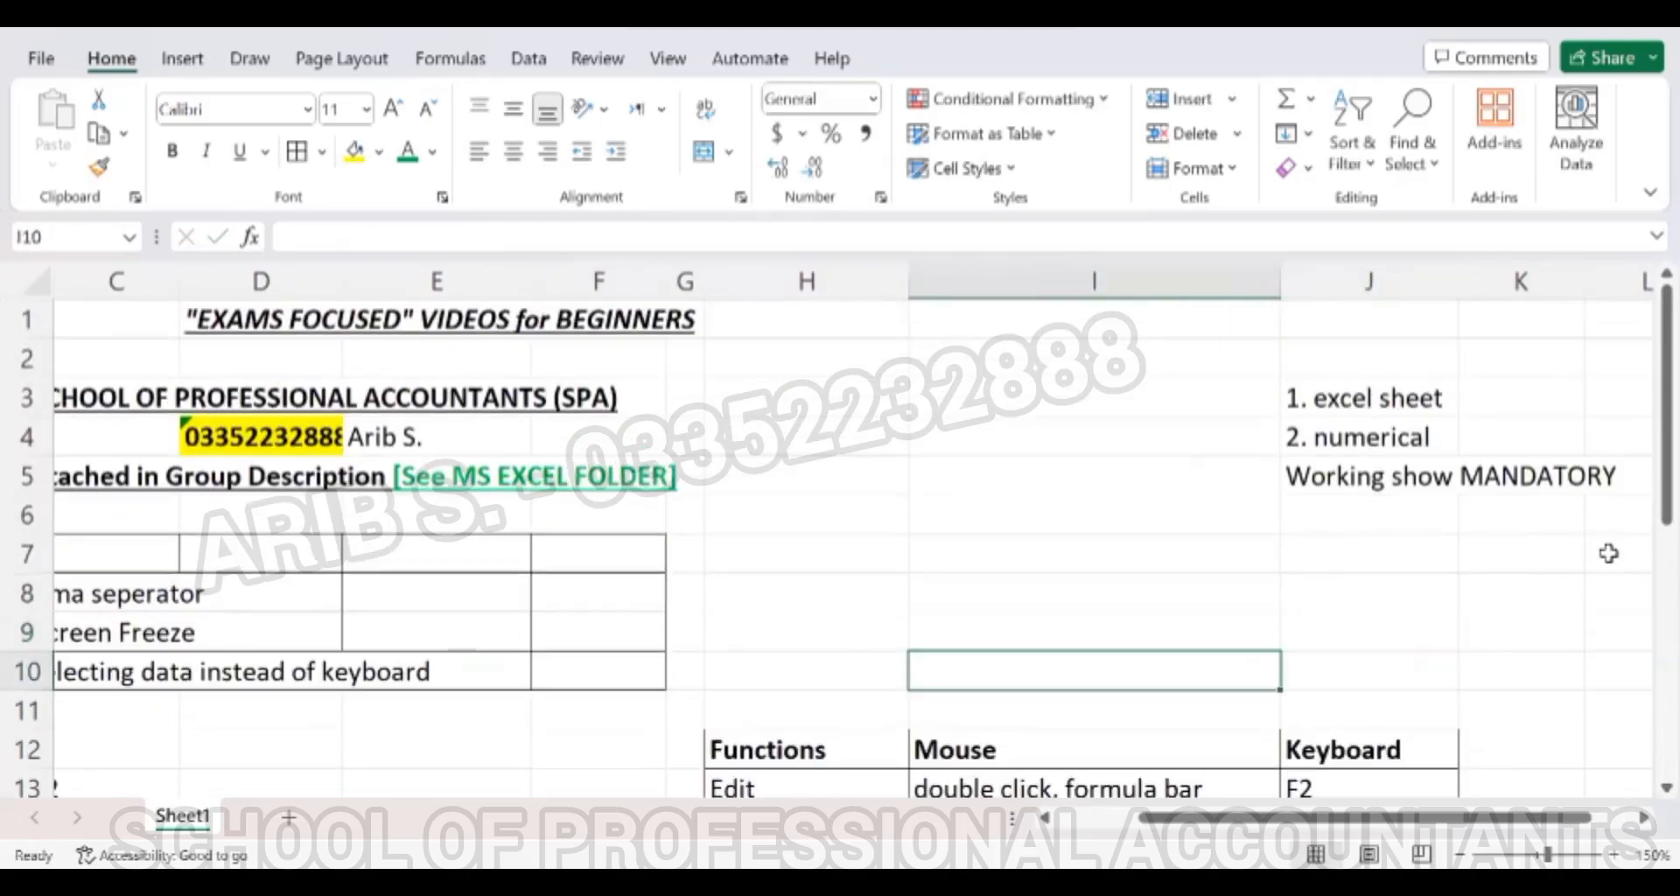
{"action": "key", "text": "Down"}
{"action": "key", "text": "Down"}
{"action": "key", "text": "Down"}
{"action": "key", "text": "Down"}
{"action": "key", "text": "Down"}
{"action": "key", "text": "Down"}
{"action": "key", "text": "Down"}
{"action": "key", "text": "Down"}
{"action": "key", "text": "Down"}
{"action": "key", "text": "Down"}
{"action": "key", "text": "Down"}
{"action": "key", "text": "Down"}
{"action": "key", "text": "Down"}
{"action": "key", "text": "Left"}
{"action": "key", "text": "Left"}
{"action": "key", "text": "Left"}
{"action": "key", "text": "Left"}
{"action": "key", "text": "Left"}
{"action": "key", "text": "Left"}
{"action": "key", "text": "Left"}
{"action": "key", "text": "Left"}
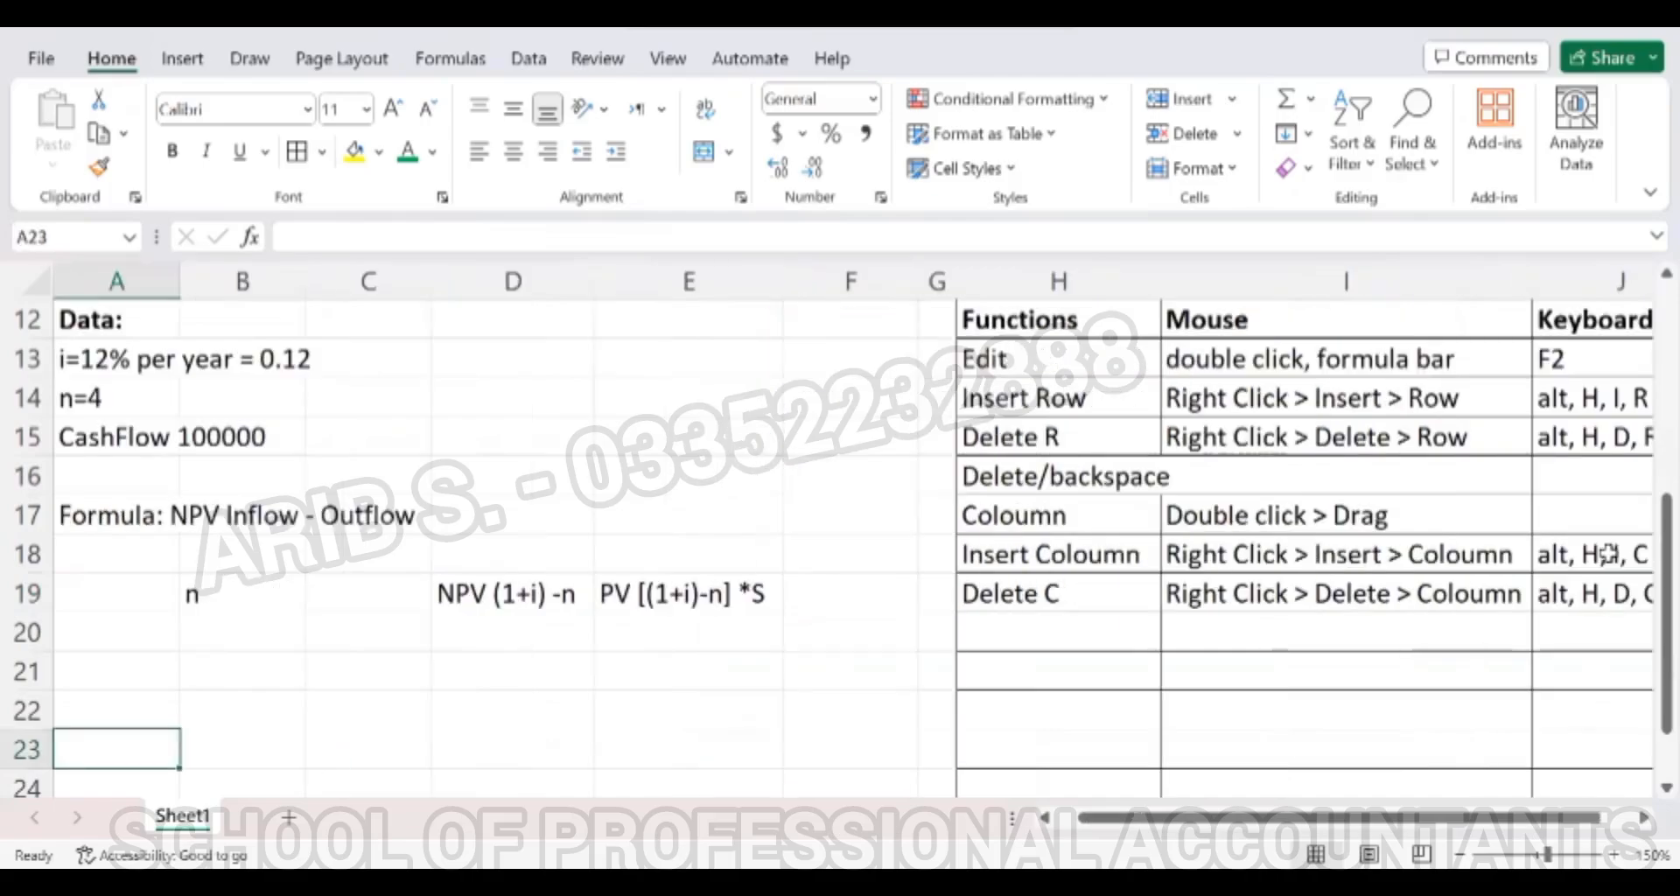
{"action": "key", "text": "Right"}
{"action": "key", "text": "Up"}
{"action": "key", "text": "Up"}
{"action": "key", "text": "Right"}
{"action": "key", "text": "Up"}
{"action": "key", "text": "Up"}
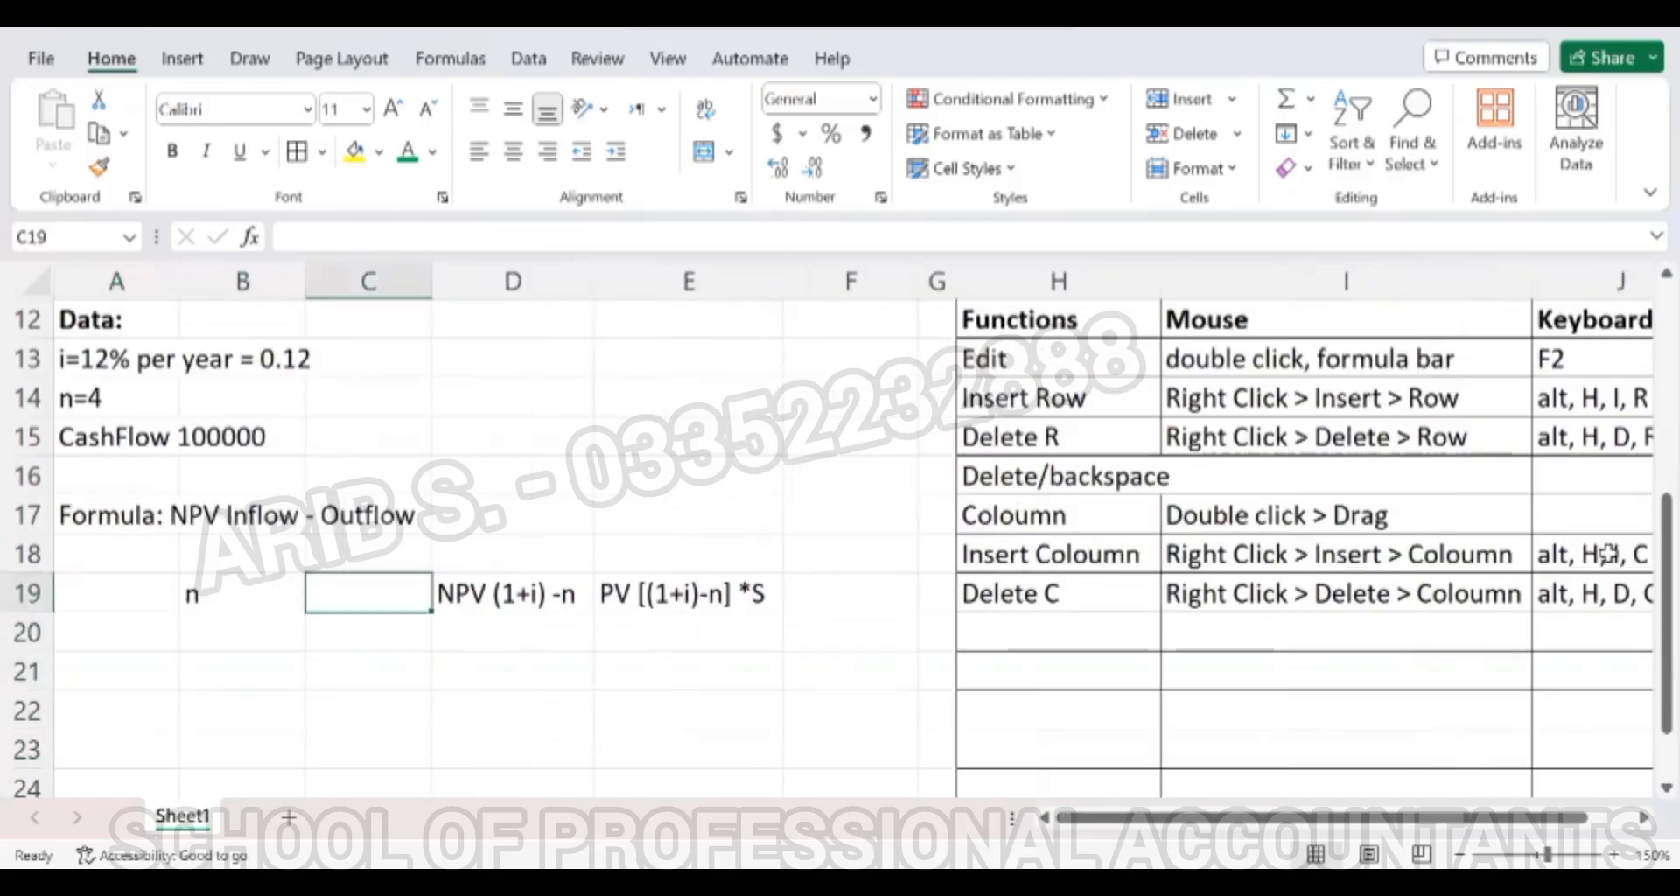
{"action": "type", "text": "CF"}
{"action": "key", "text": "Return"}
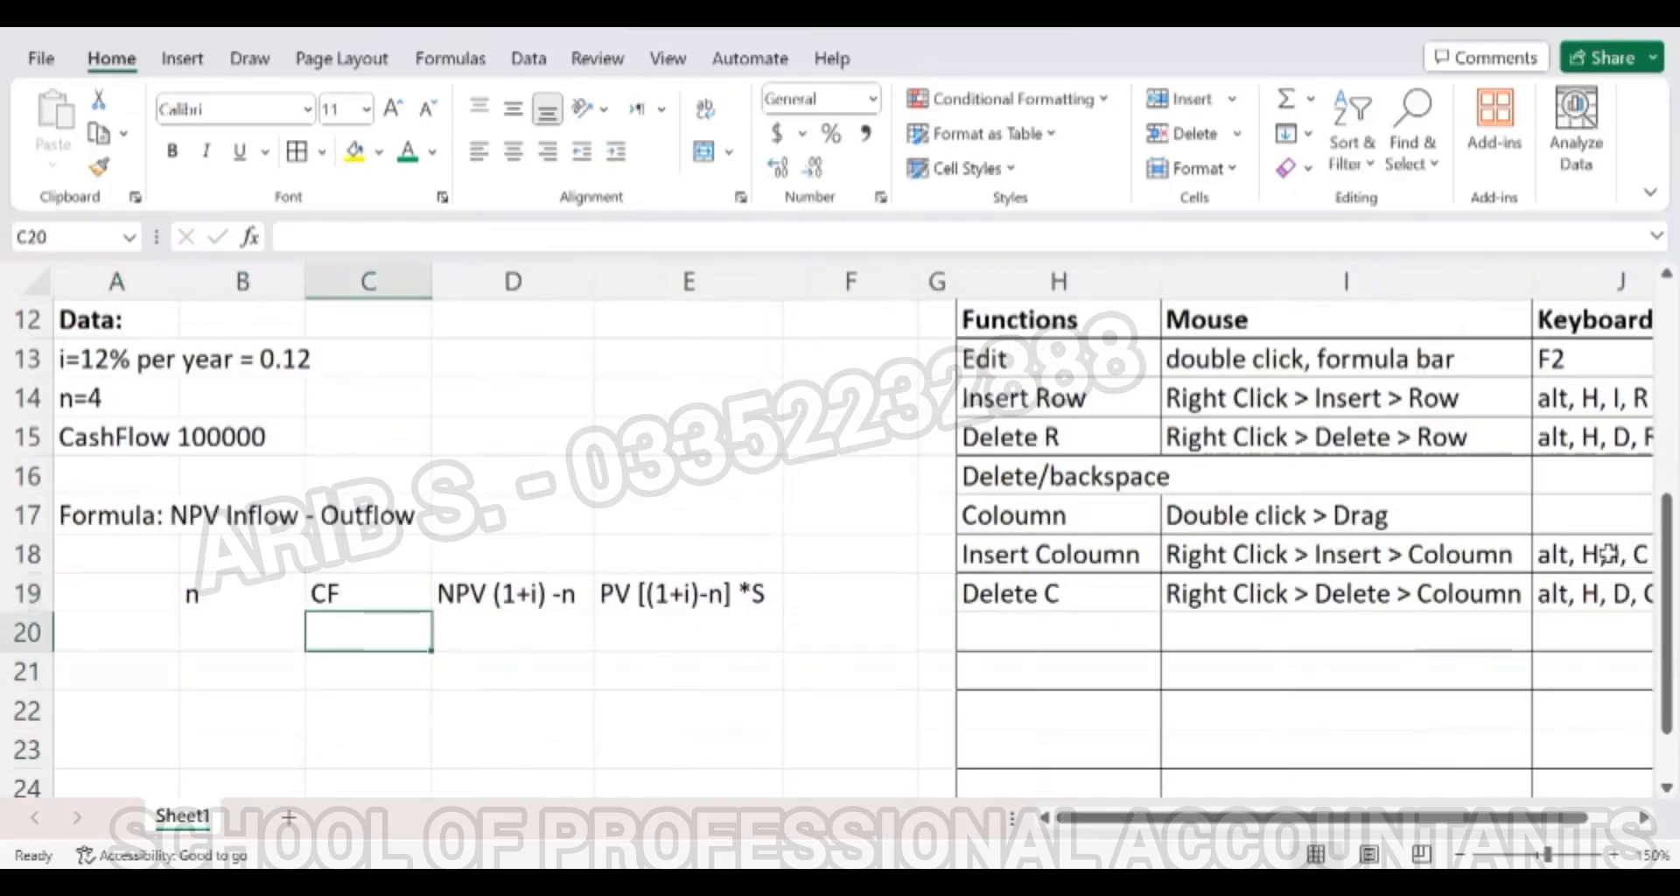
Enter the cash flows 10000, 20000, 40000 and 30000 in cells C20 to C23 under "CF".
{"action": "type", "text": "10000"}
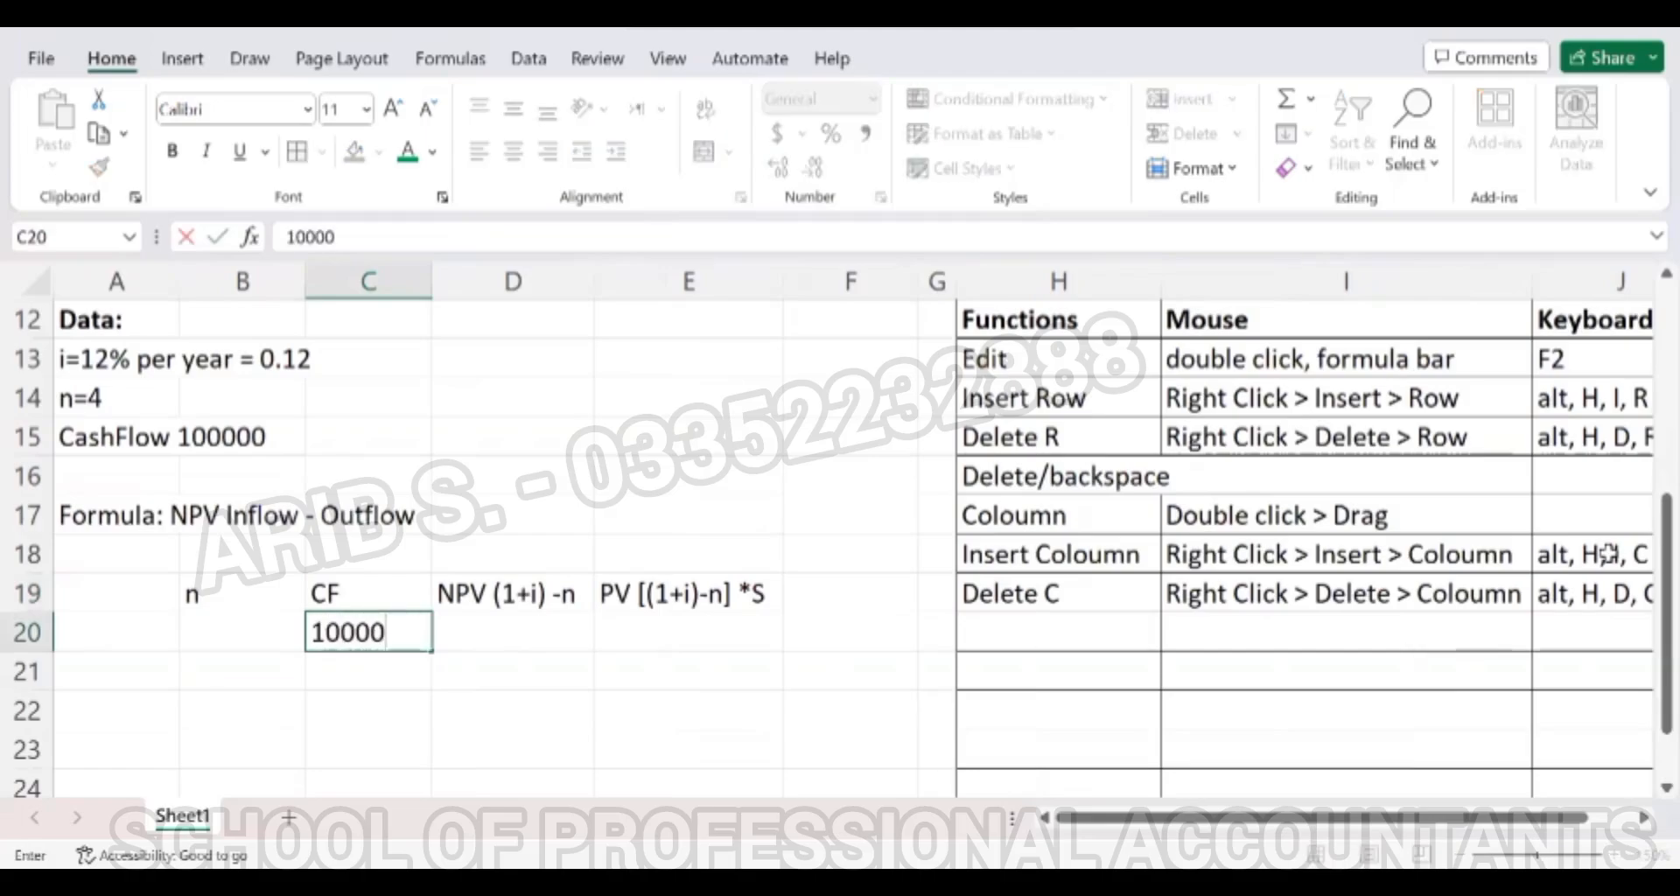
{"action": "key", "text": "Return"}
{"action": "type", "text": "20"}
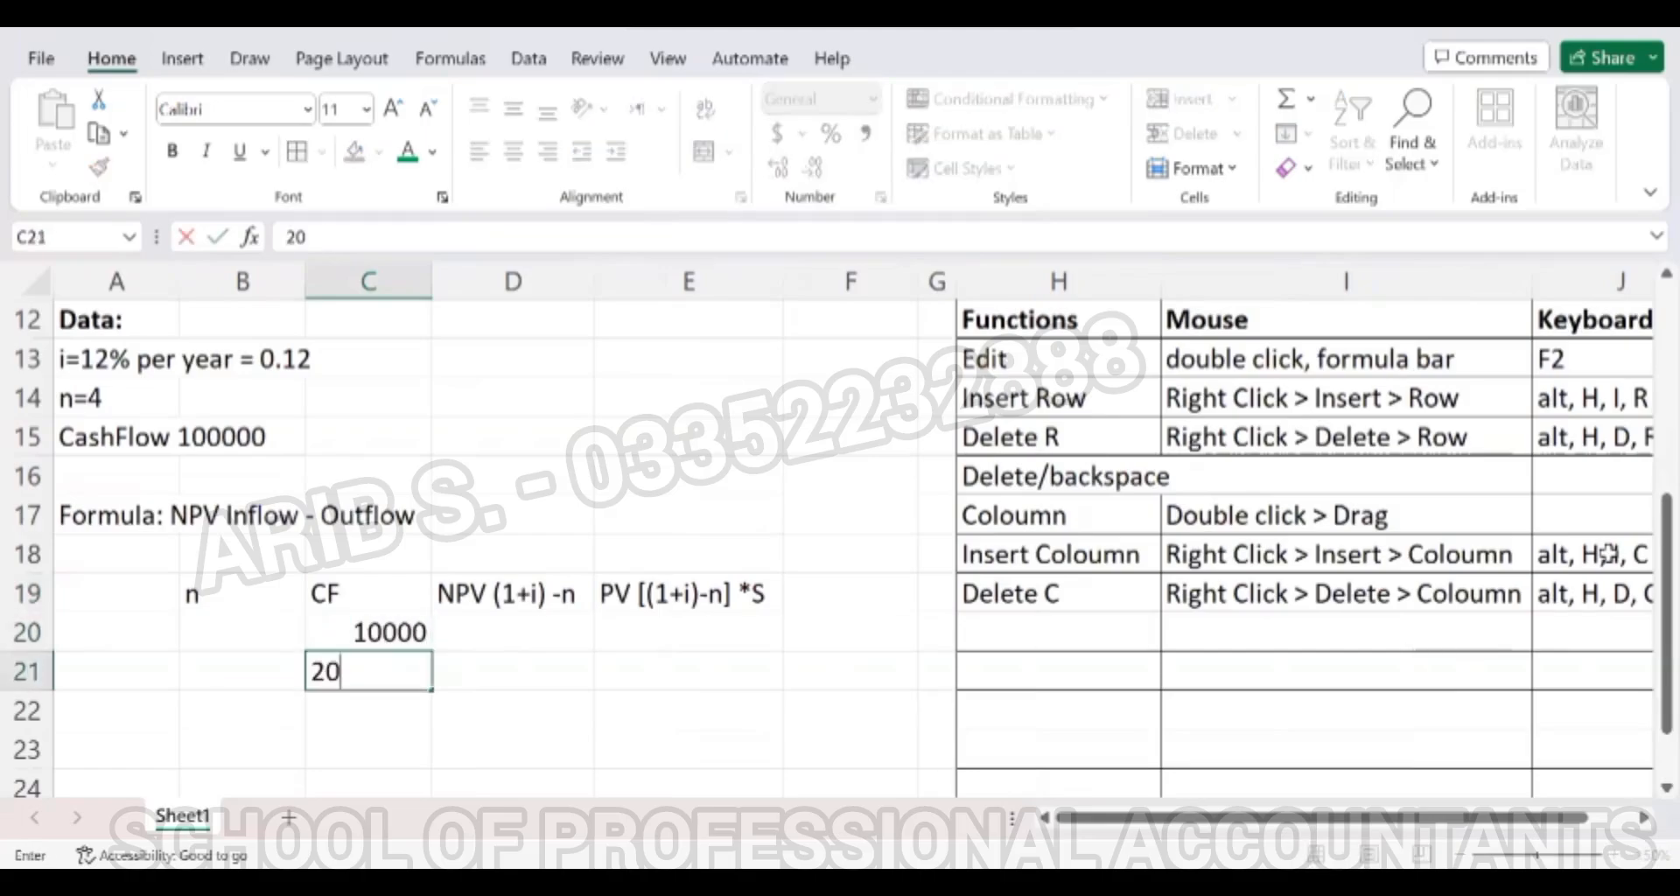
{"action": "type", "text": "000"}
{"action": "key", "text": "Return"}
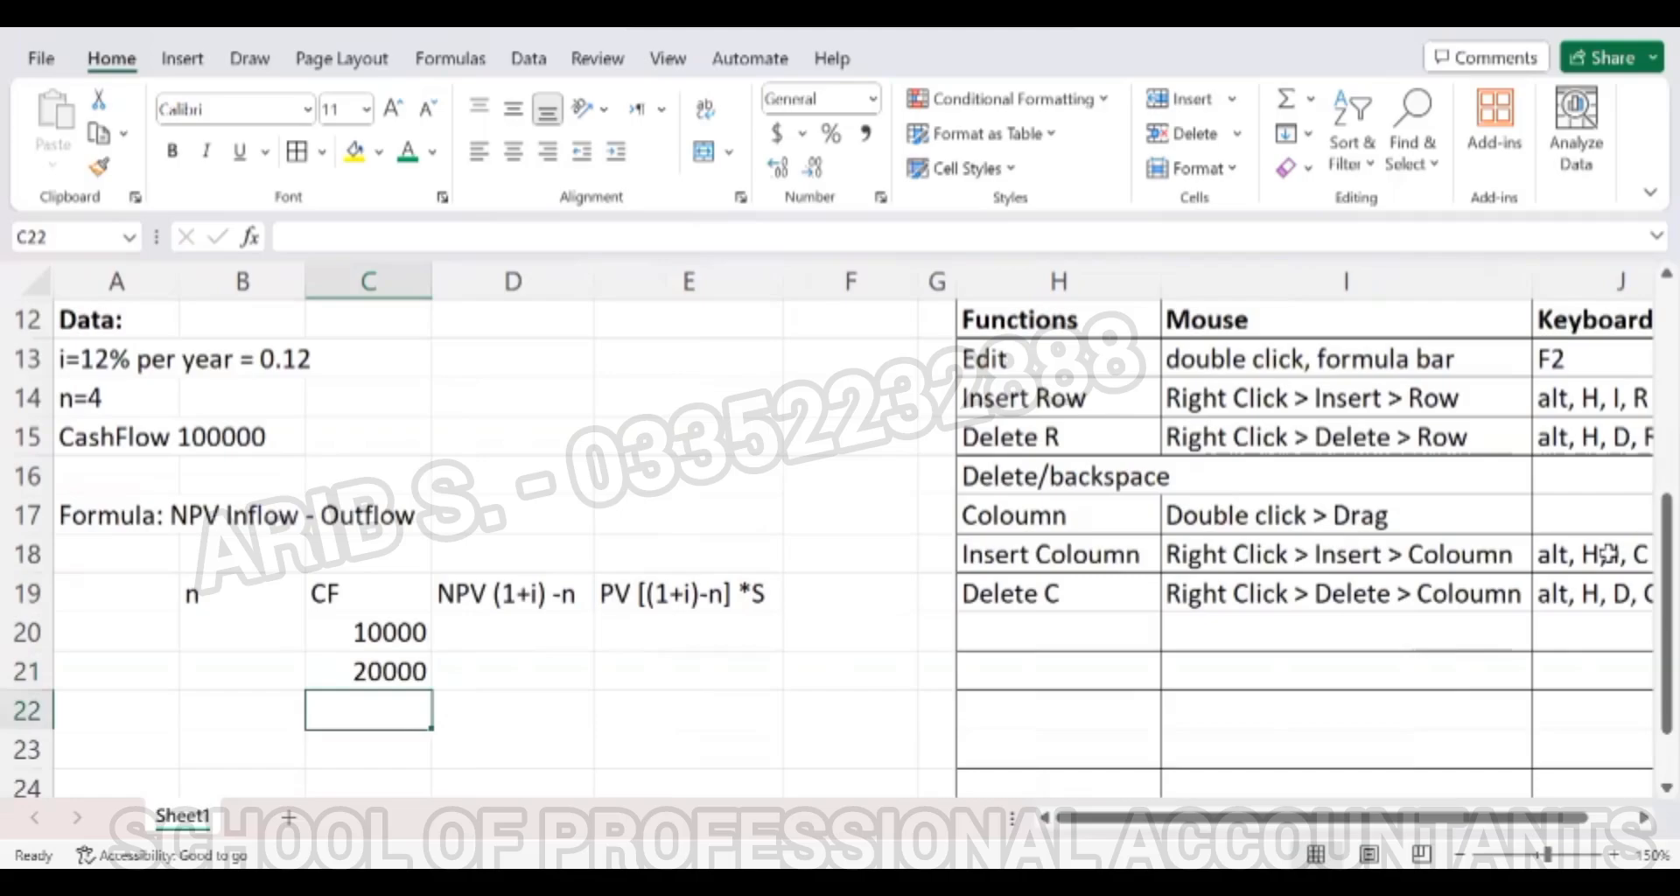
{"action": "type", "text": "40000"}
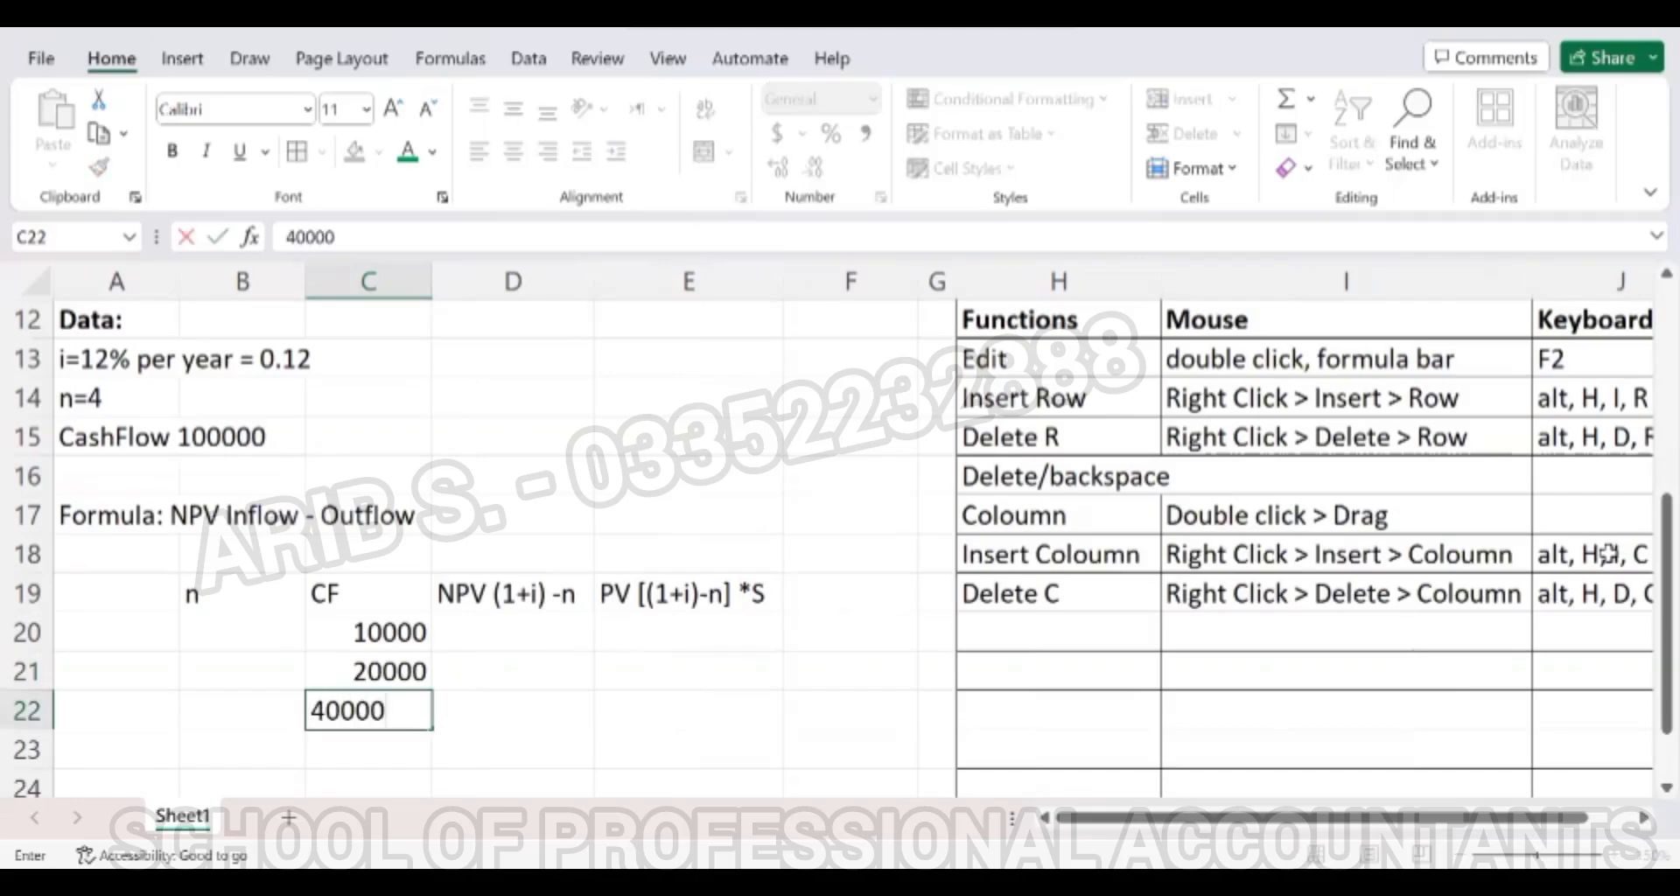
{"action": "key", "text": "Return"}
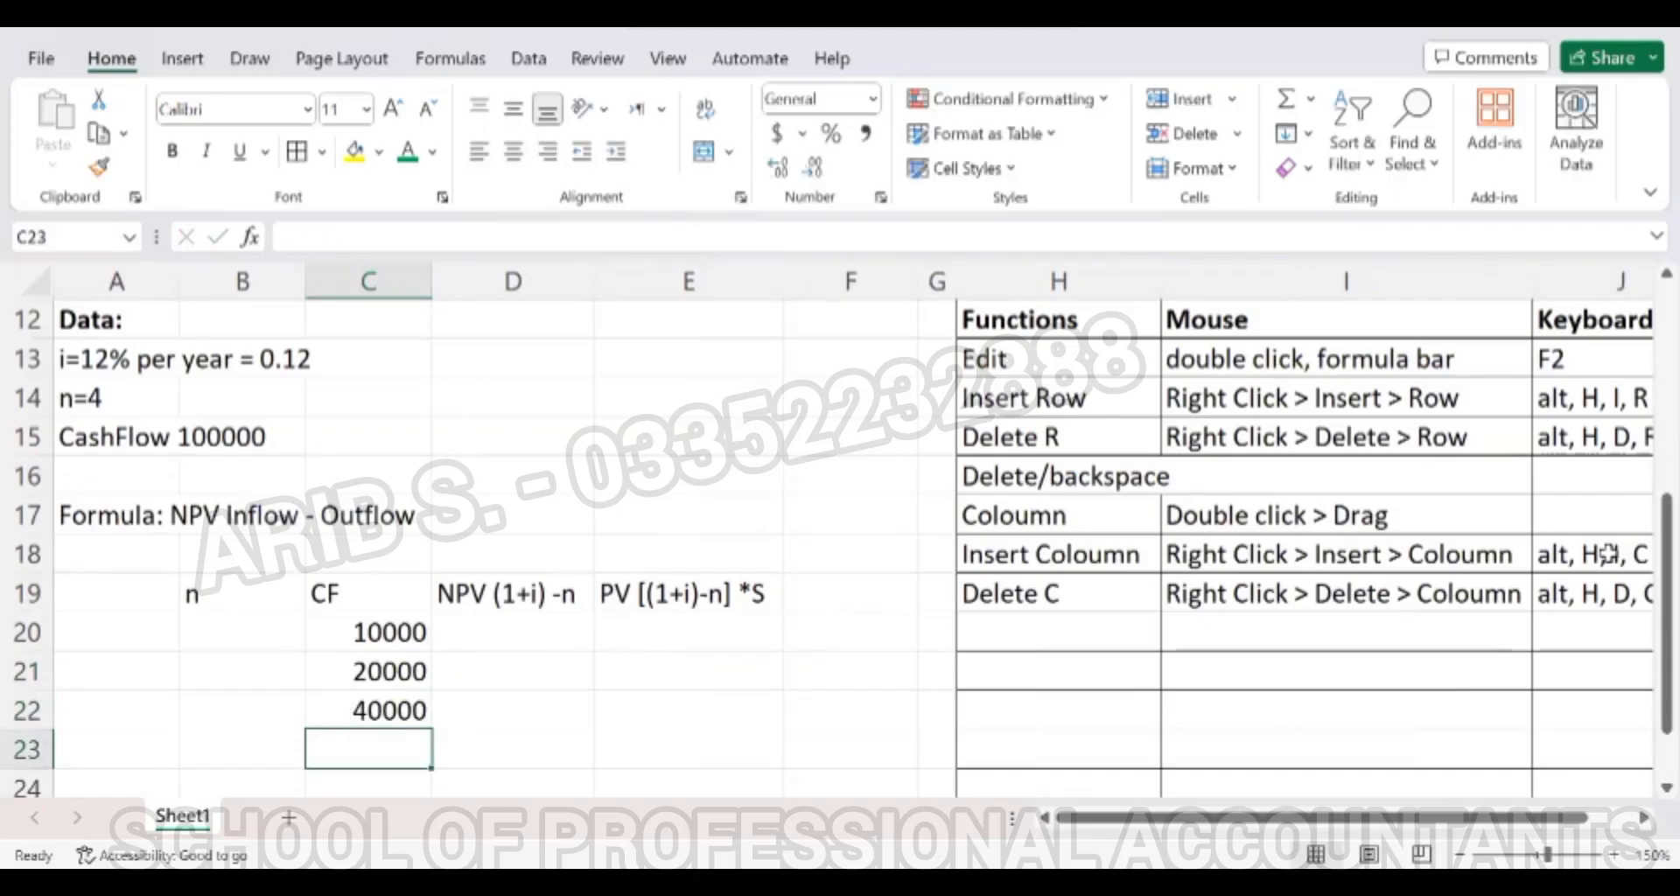
{"action": "type", "text": "30000"}
{"action": "key", "text": "Return"}
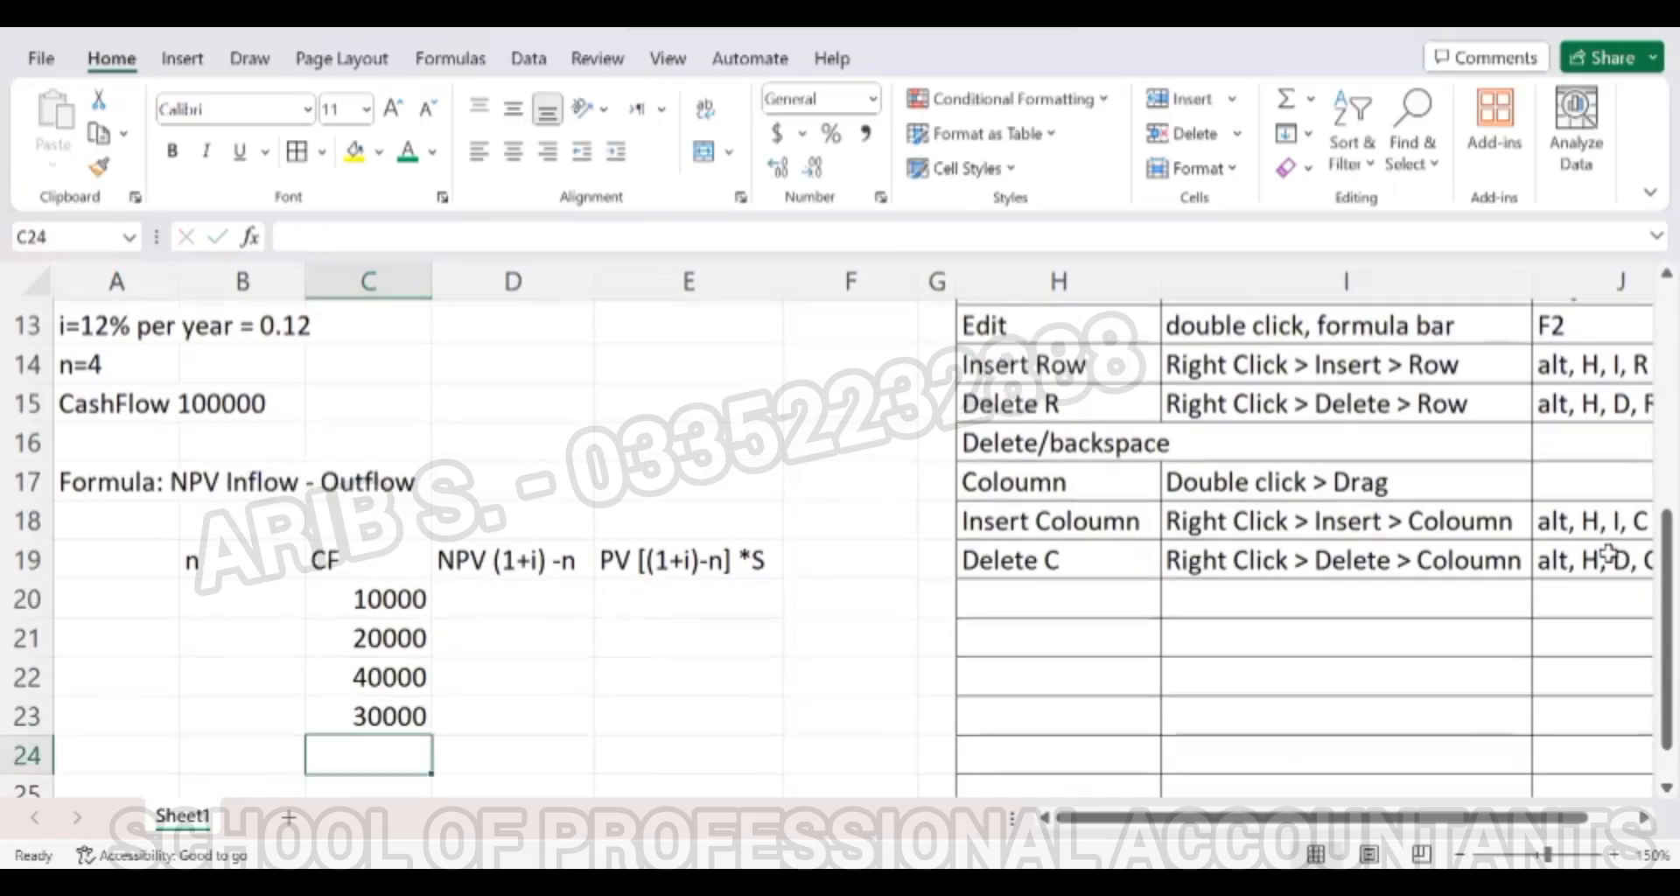
Number the periods 1, 2, 3 and 4 in cells B20 to B23 under "n".
{"action": "key", "text": "Left"}
{"action": "key", "text": "Up"}
{"action": "key", "text": "Up"}
{"action": "key", "text": "Up"}
{"action": "key", "text": "Up"}
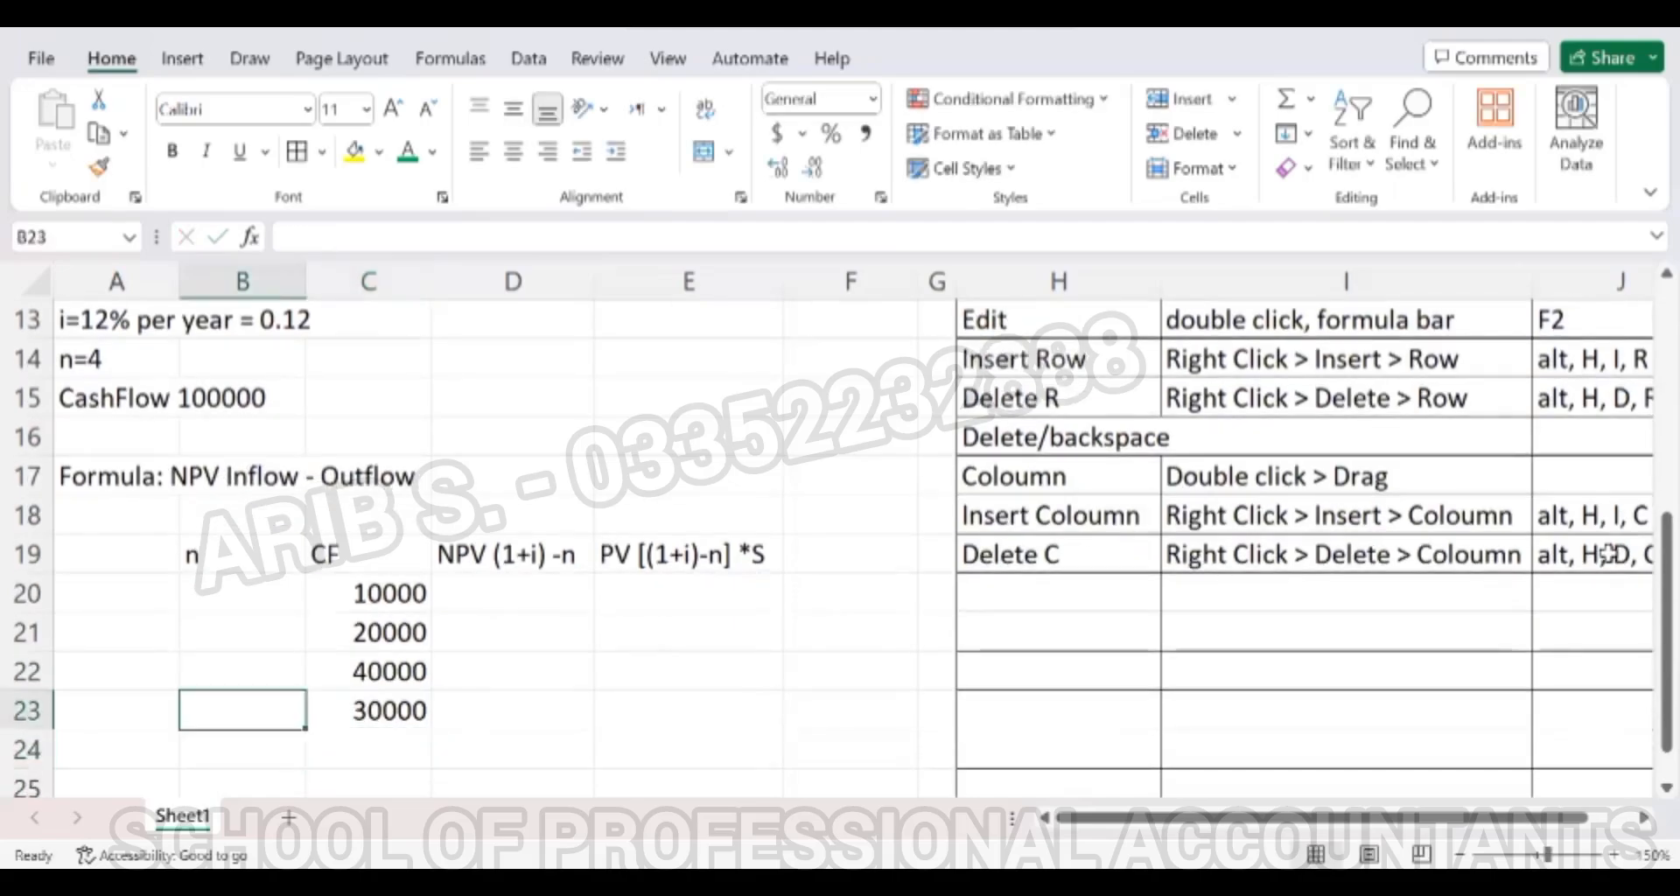
{"action": "type", "text": "1"}
{"action": "key", "text": "Return"}
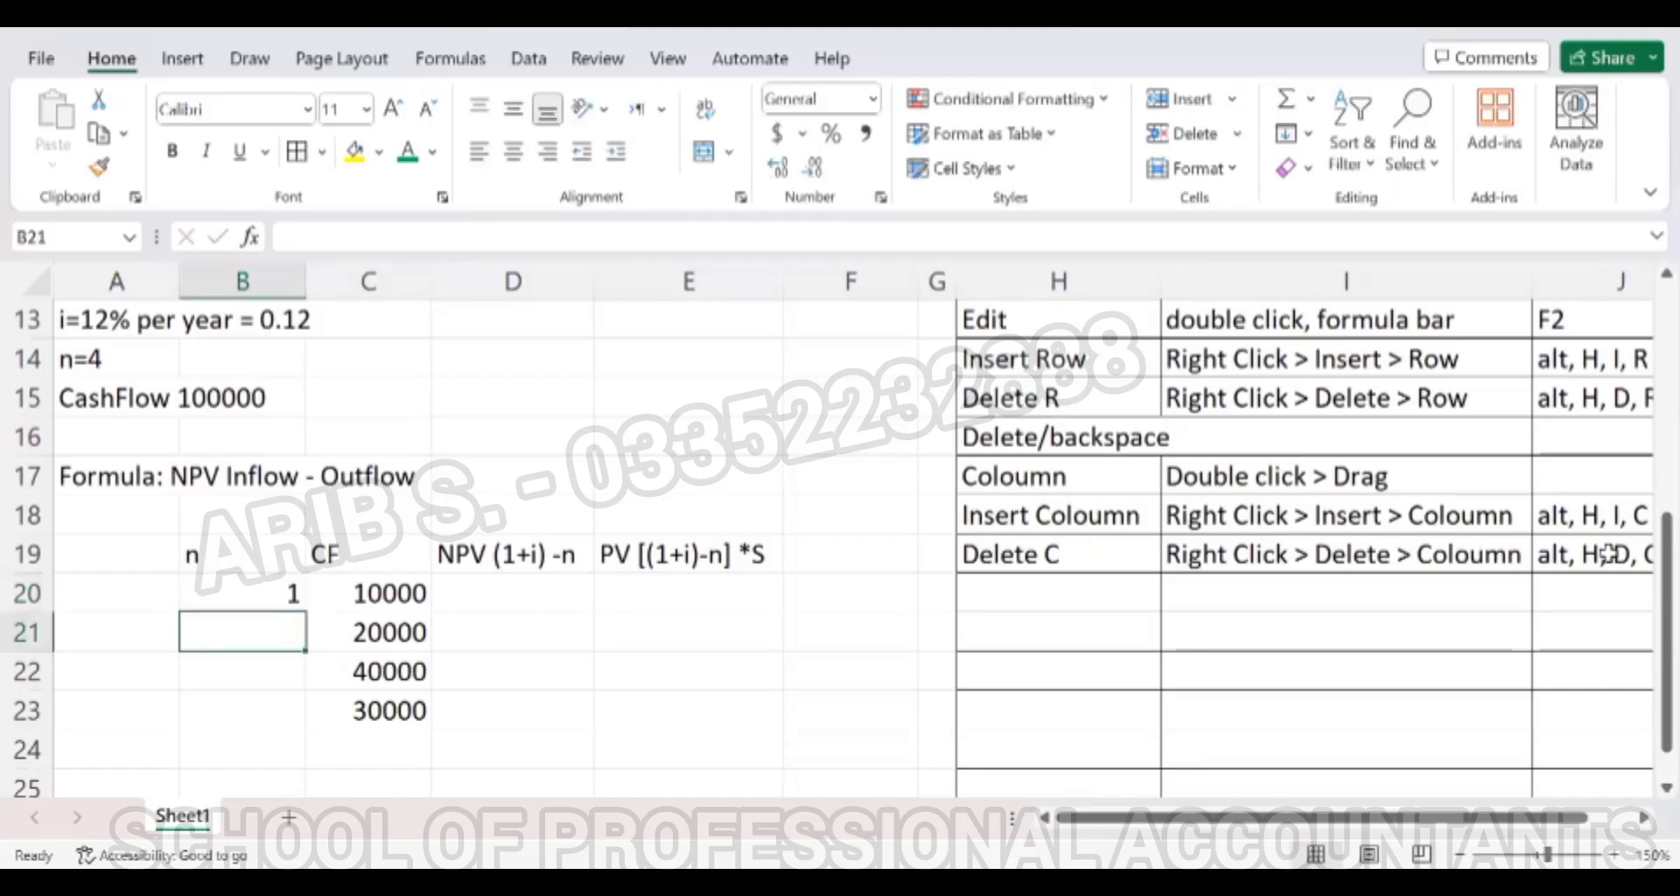
{"action": "type", "text": "2"}
{"action": "key", "text": "Return"}
{"action": "type", "text": "3"}
{"action": "key", "text": "Return"}
{"action": "type", "text": "4"}
{"action": "key", "text": "Return"}
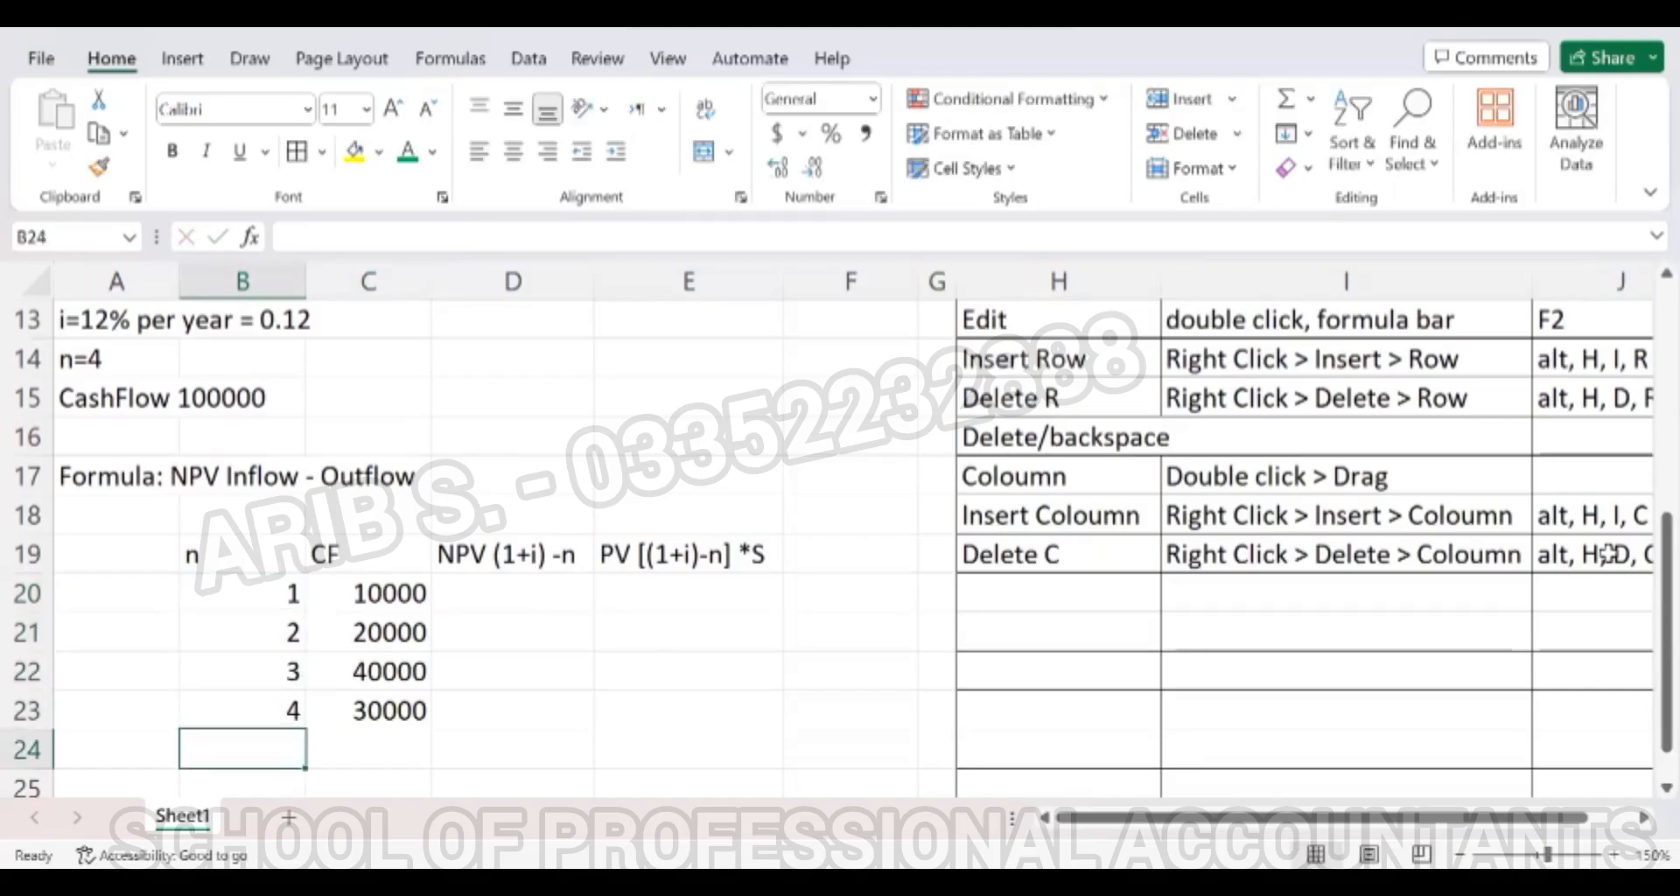
{"action": "key", "text": "Down"}
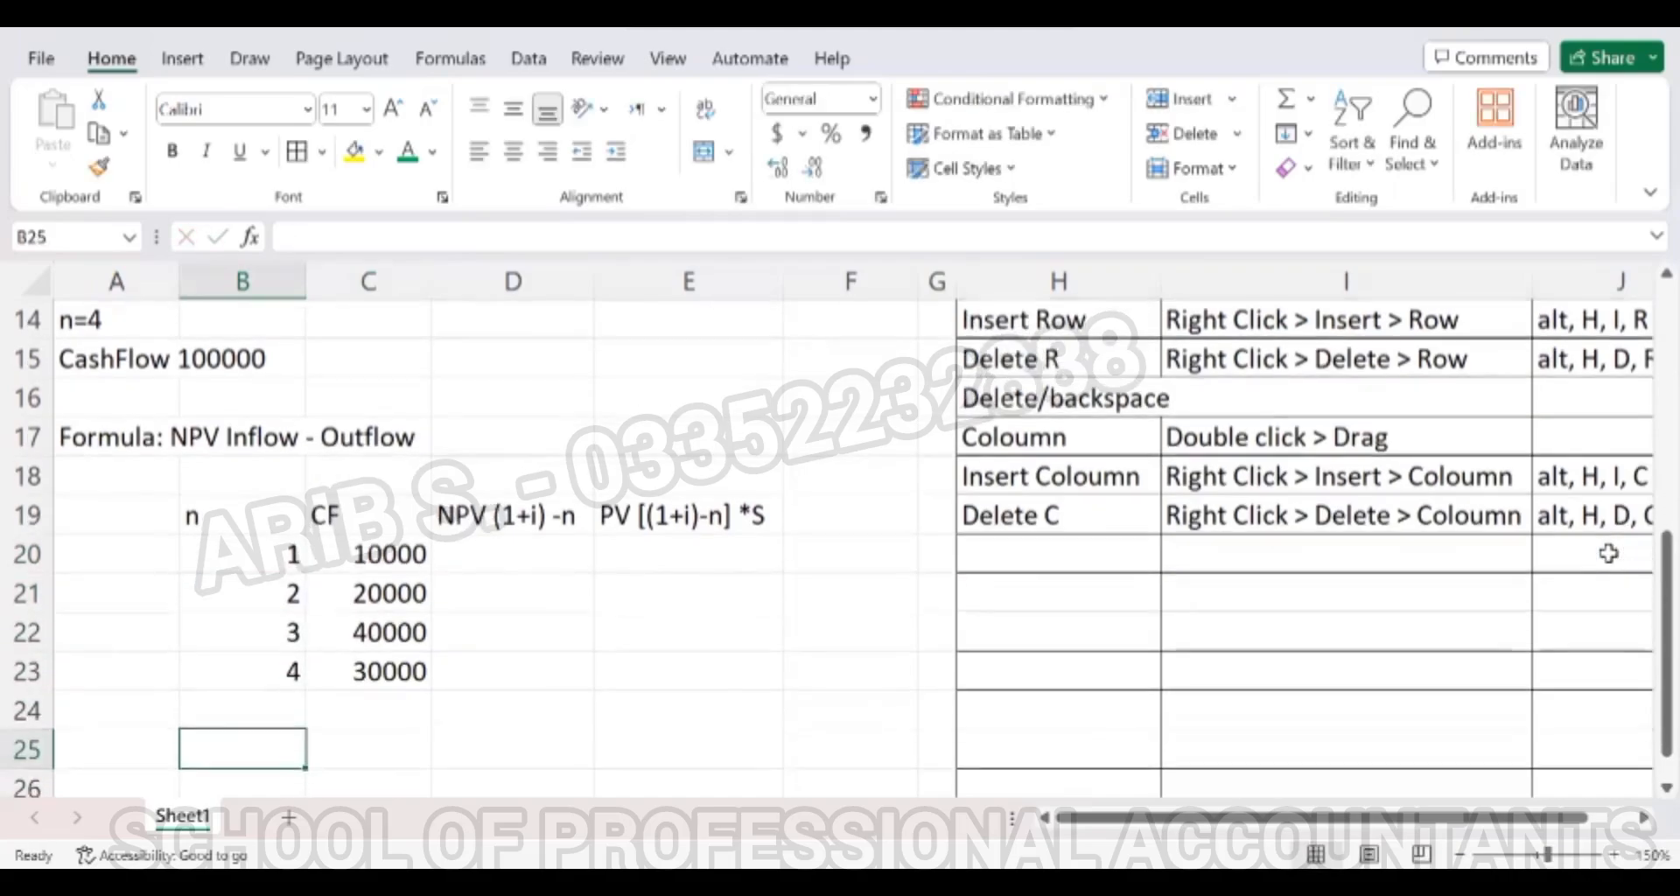
{"action": "key", "text": "Up"}
{"action": "key", "text": "Up"}
{"action": "key", "text": "Up"}
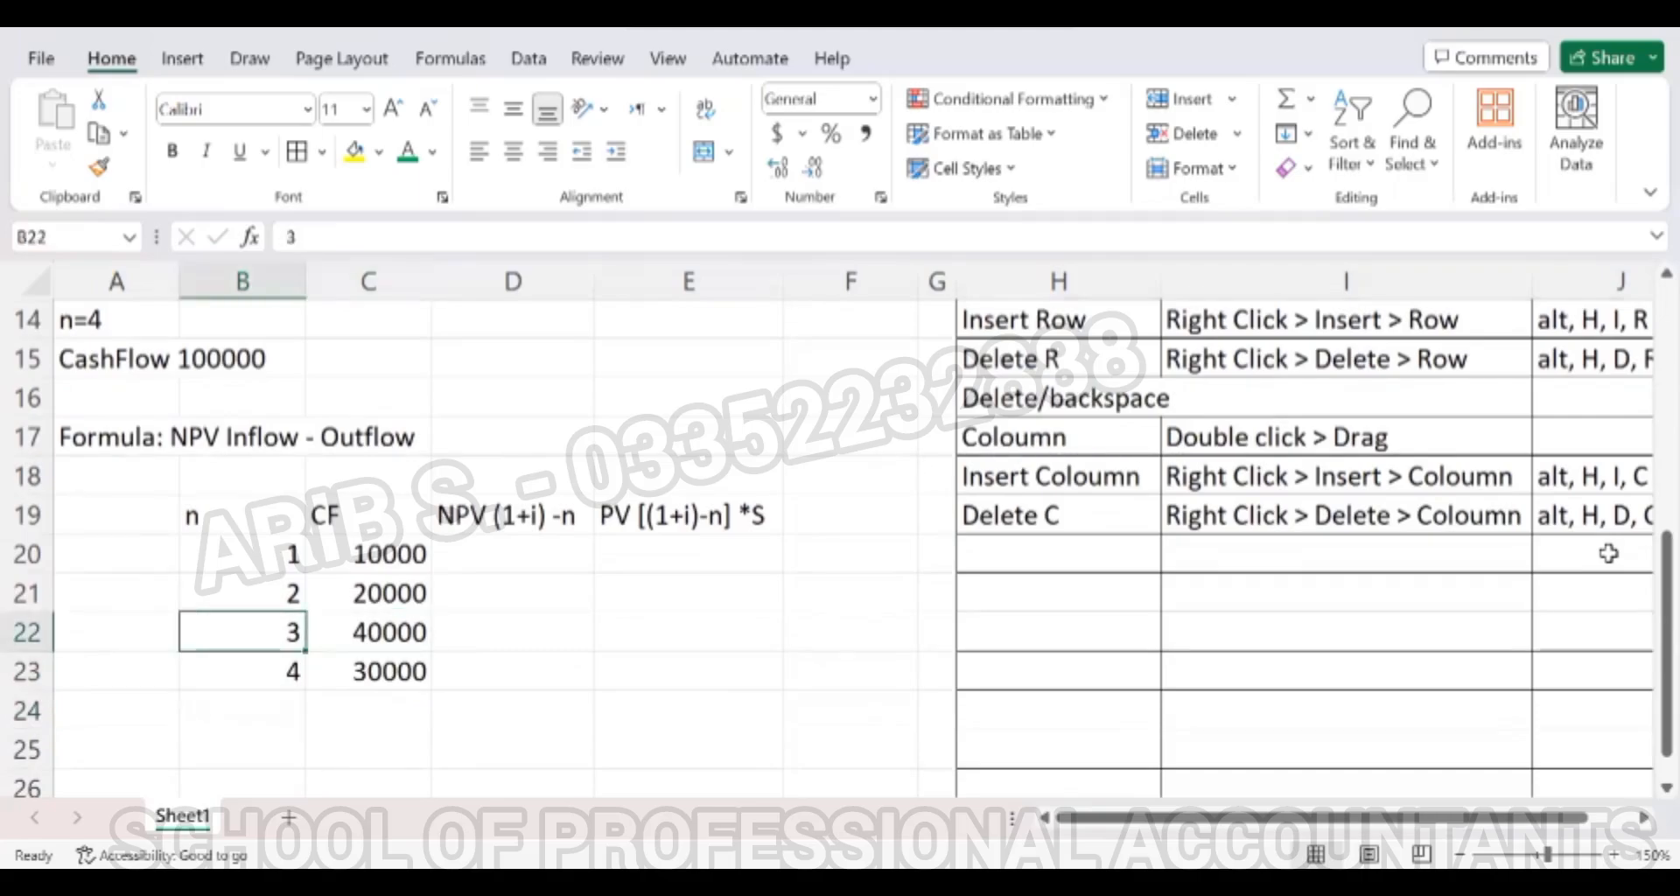
{"action": "key", "text": "Up"}
{"action": "key", "text": "Up"}
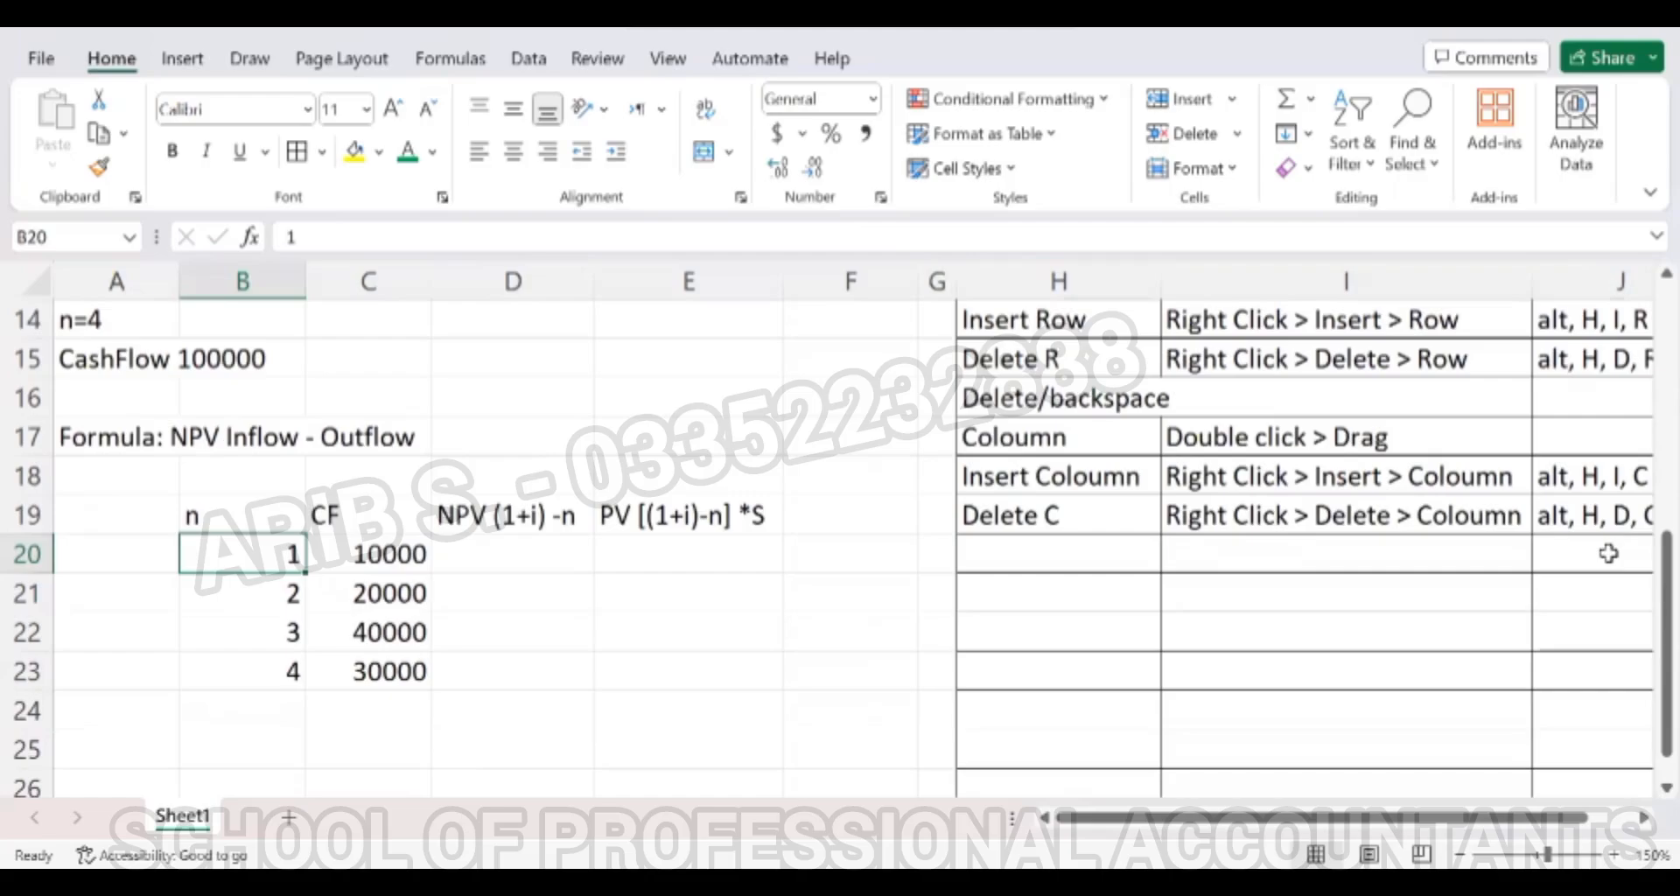
{"action": "key", "text": "Down"}
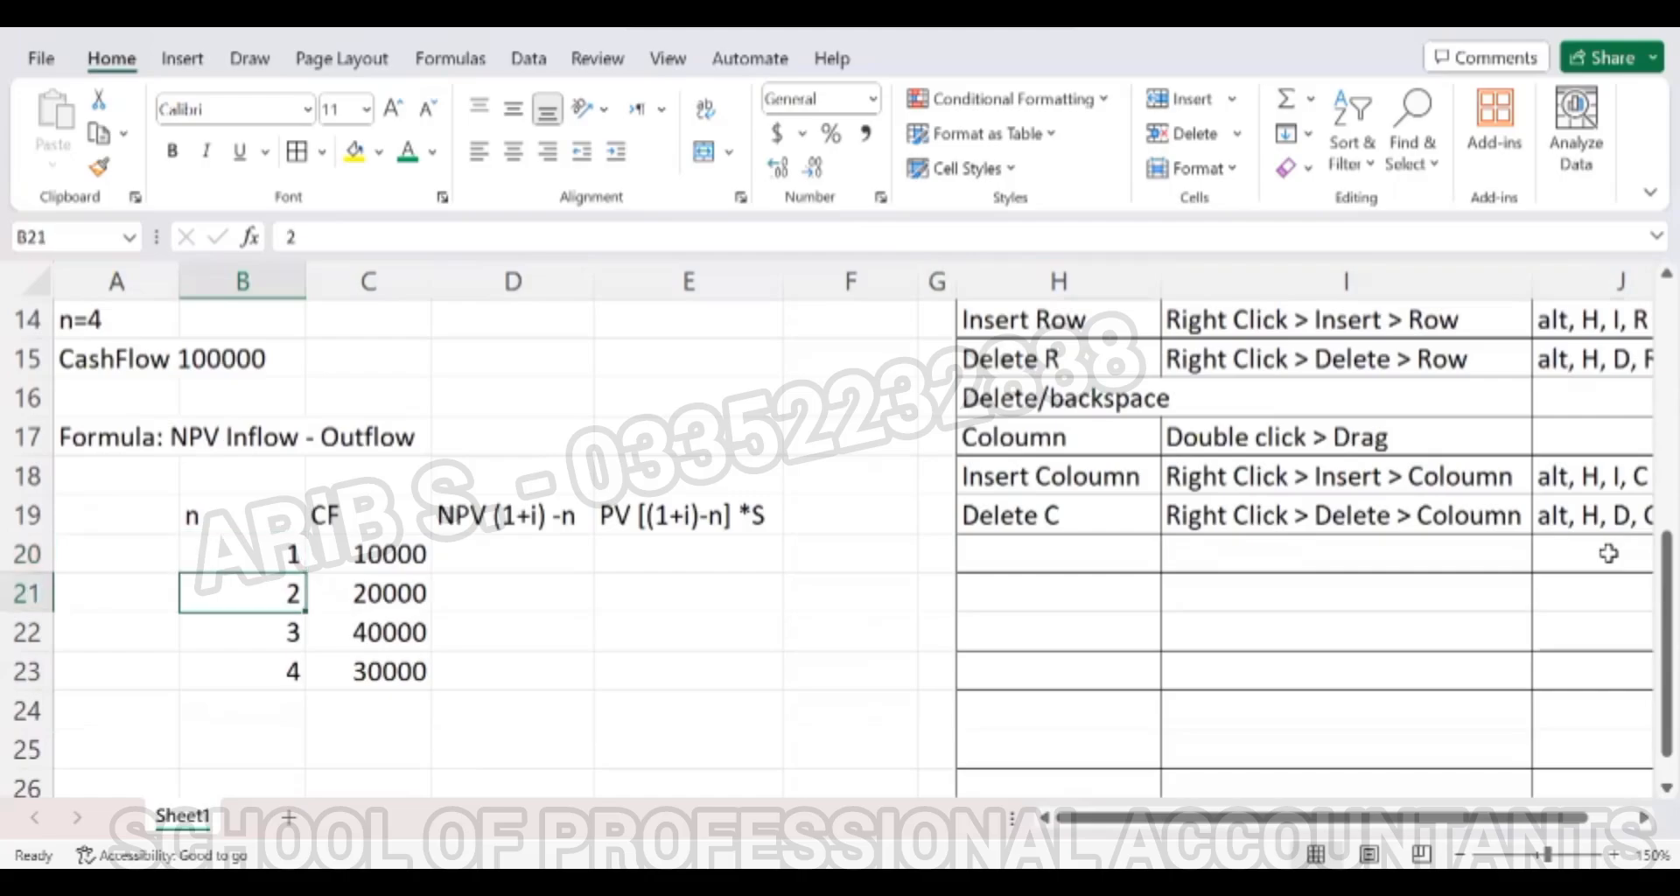
Clear the period numbers 3 and 4 from cells B22 and B23.
{"action": "key", "text": "Up"}
{"action": "key", "text": "Down"}
{"action": "key", "text": "Down"}
{"action": "key", "text": "Down"}
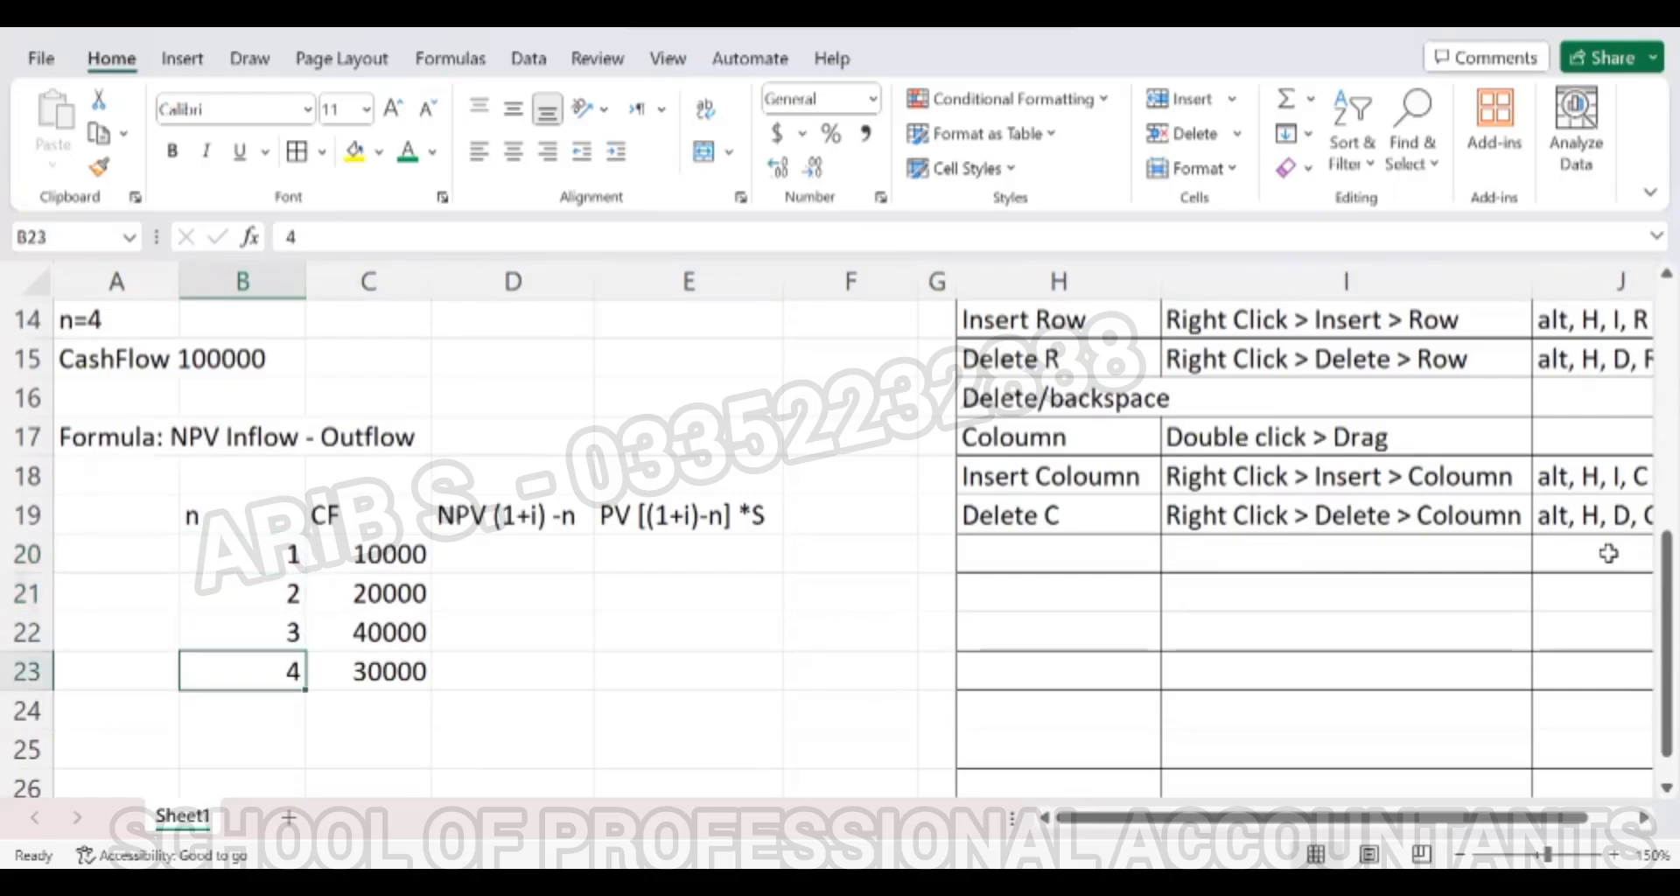
{"action": "key", "text": "Up"}
{"action": "key", "text": "shift+Down"}
{"action": "key", "text": "Delete"}
{"action": "key", "text": "Up"}
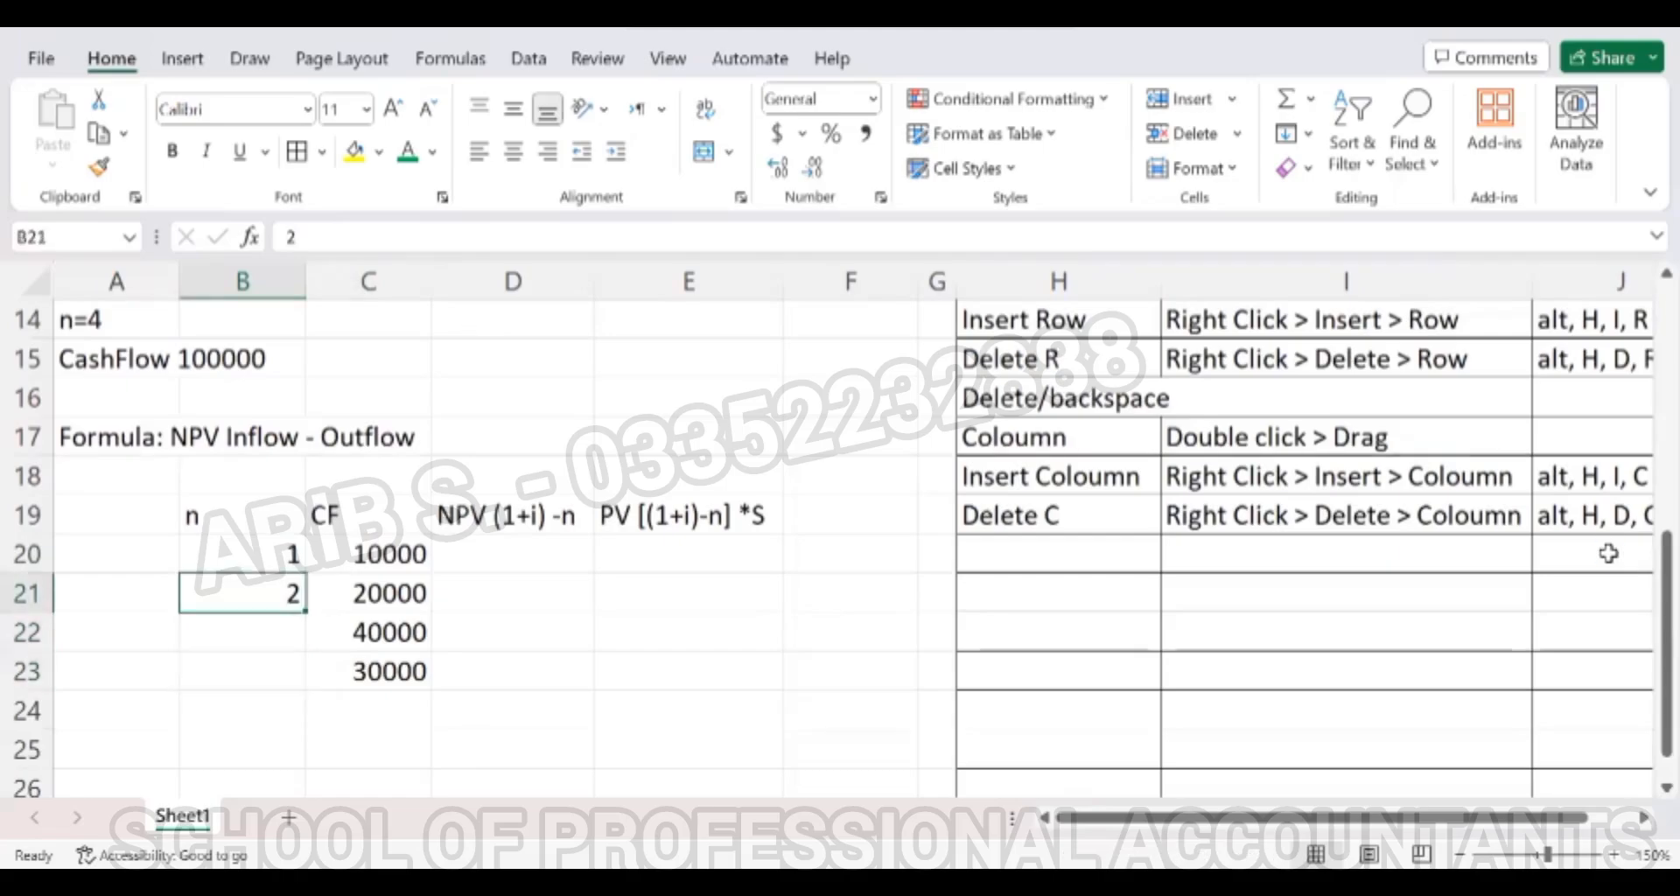
{"action": "key", "text": "Up"}
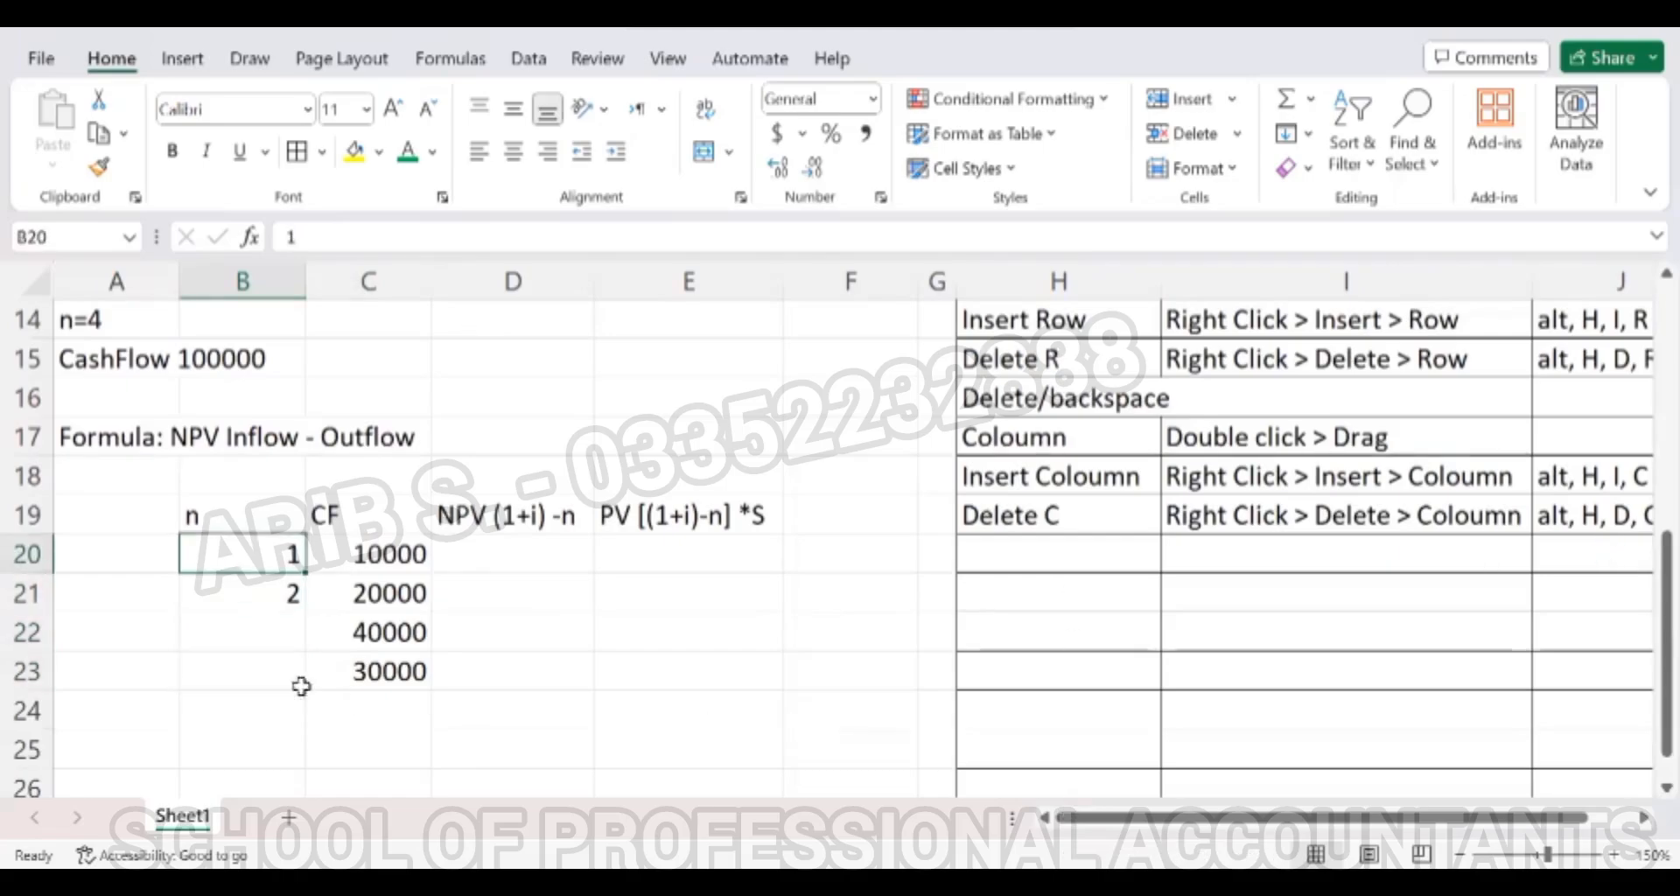
Extend the period series 1, 2 from cells B20 and B21 down to 12 in cell B31 with AutoFill.
{"action": "left_click_drag", "start_coordinate": [272, 565], "coordinate": [275, 588]}
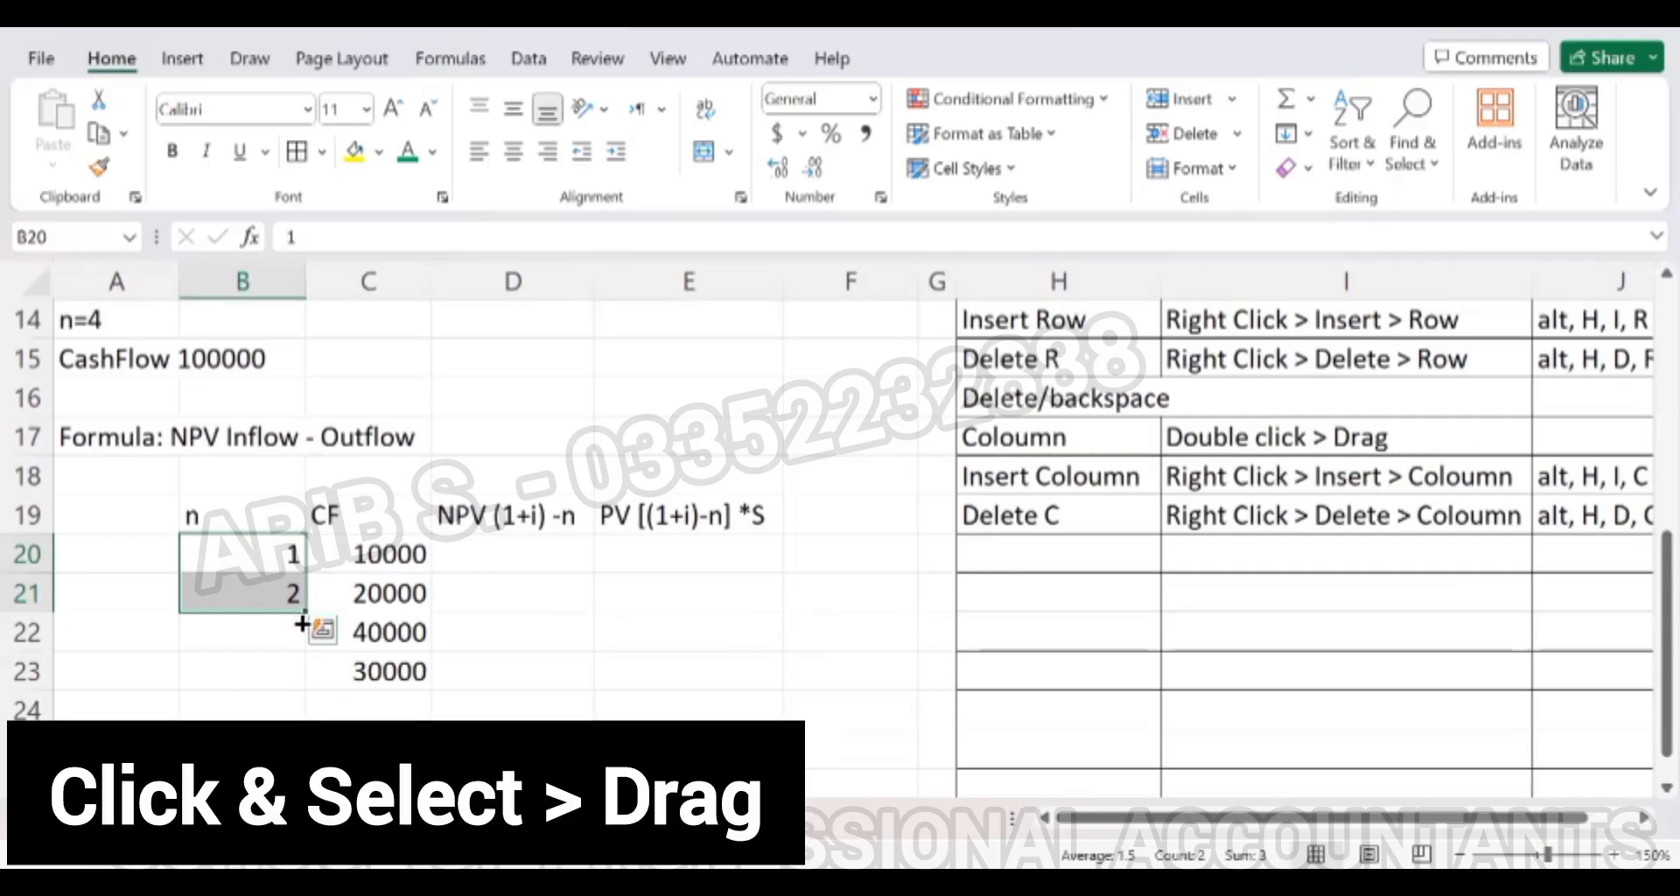
{"action": "left_click_drag", "start_coordinate": [303, 619], "coordinate": [307, 672]}
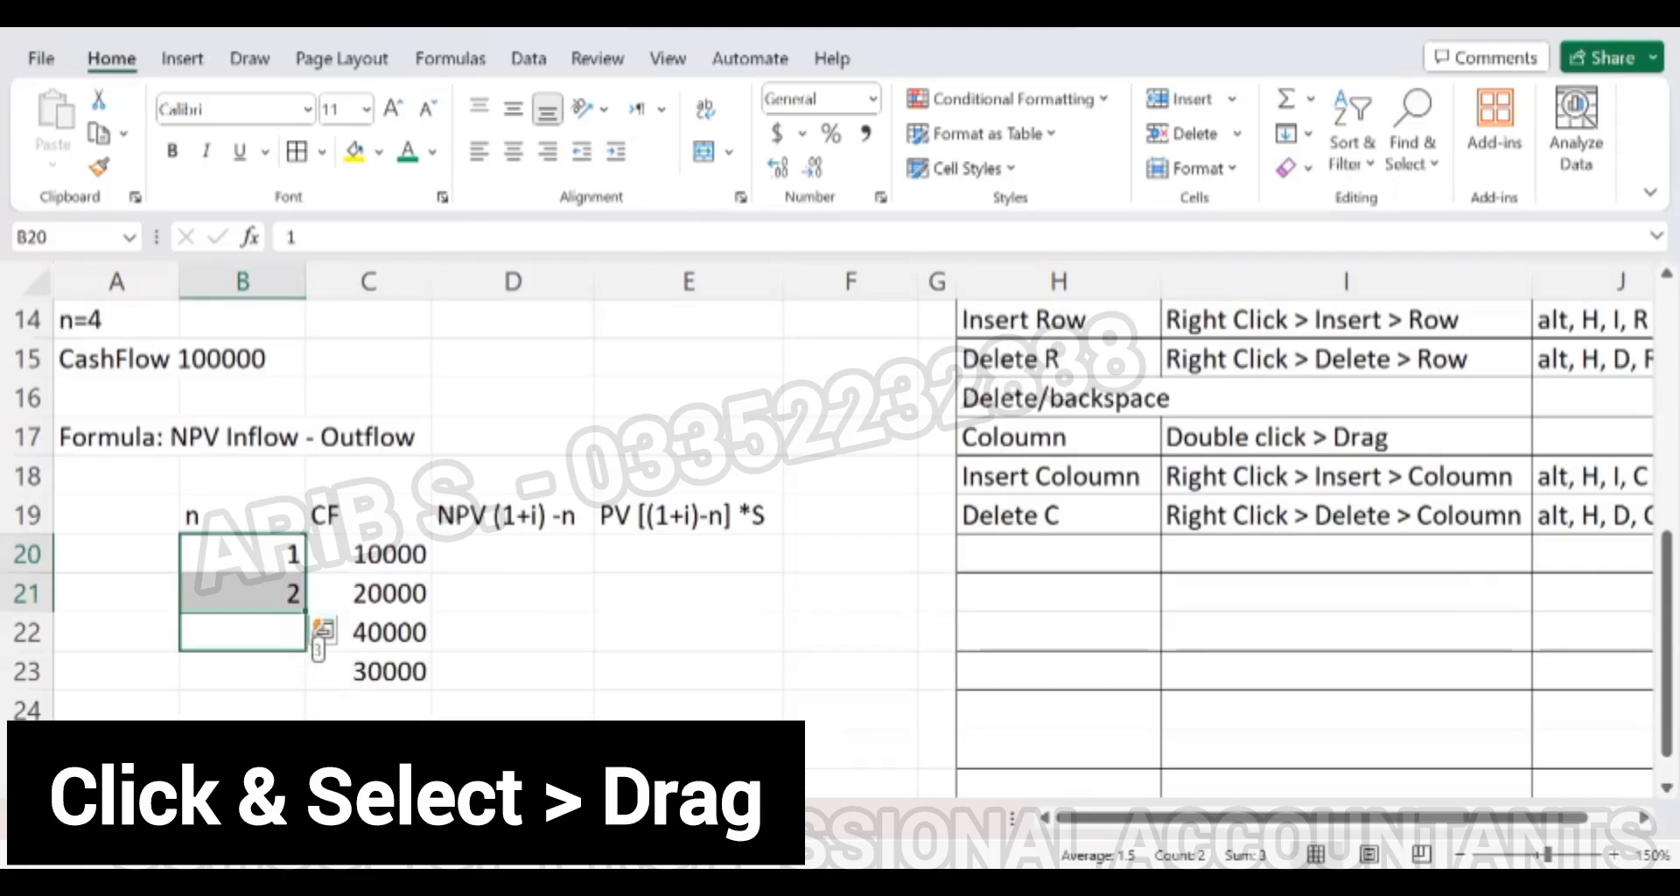
{"action": "left_click_drag", "start_coordinate": [315, 639], "coordinate": [325, 816]}
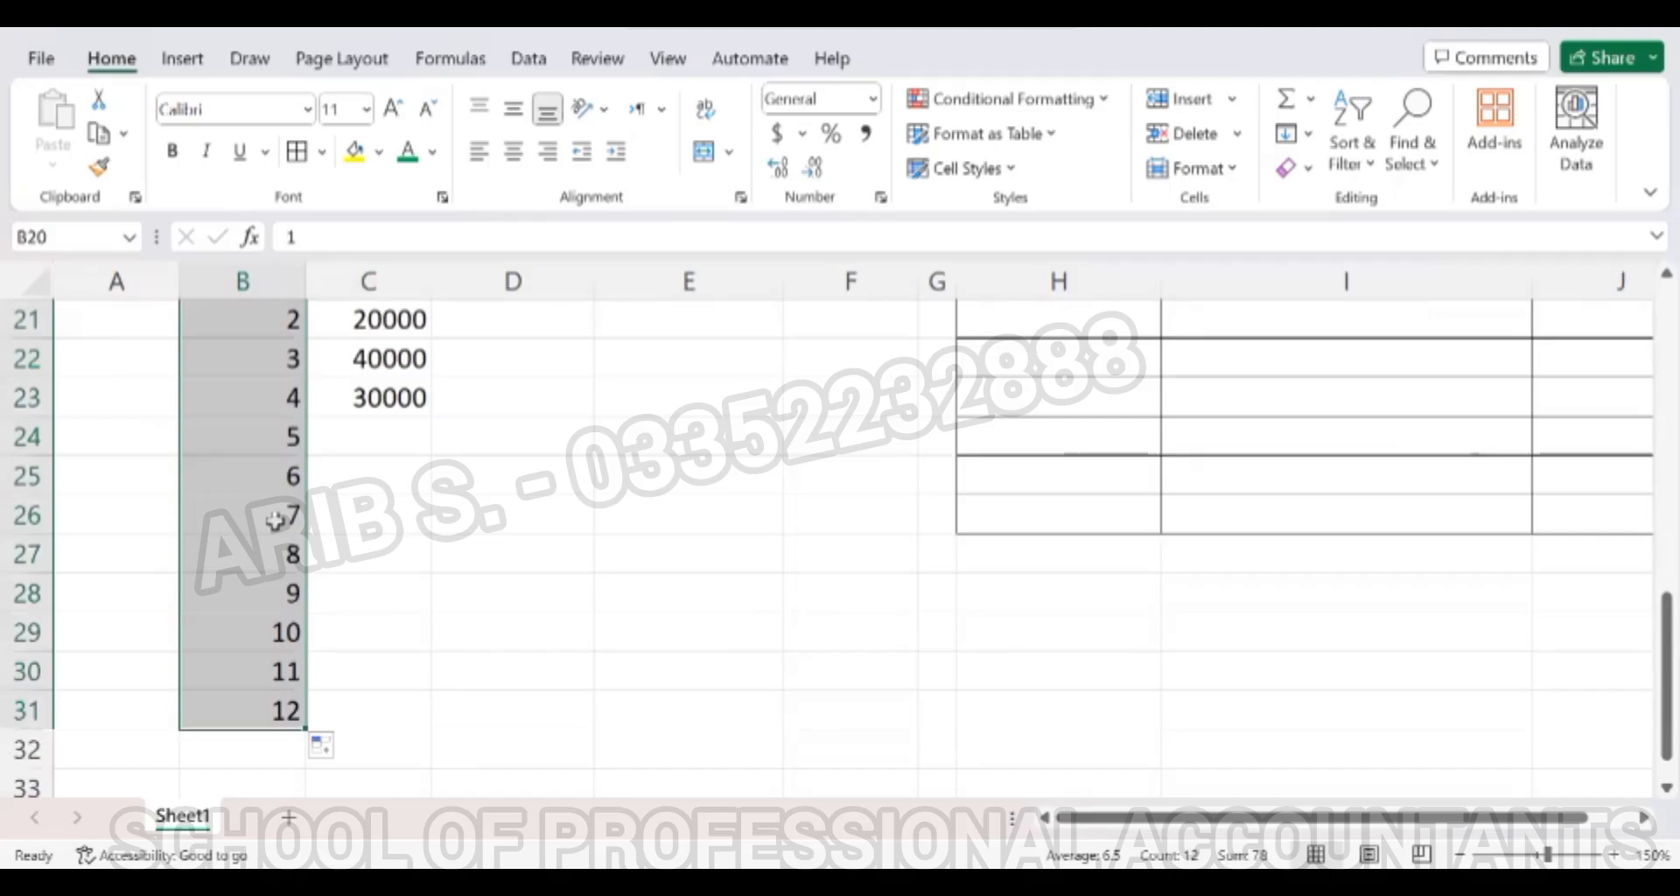
Look through the filled period numbers under "n" in column B, from the first period to the last.
{"action": "key", "text": "Right"}
{"action": "key", "text": "Right"}
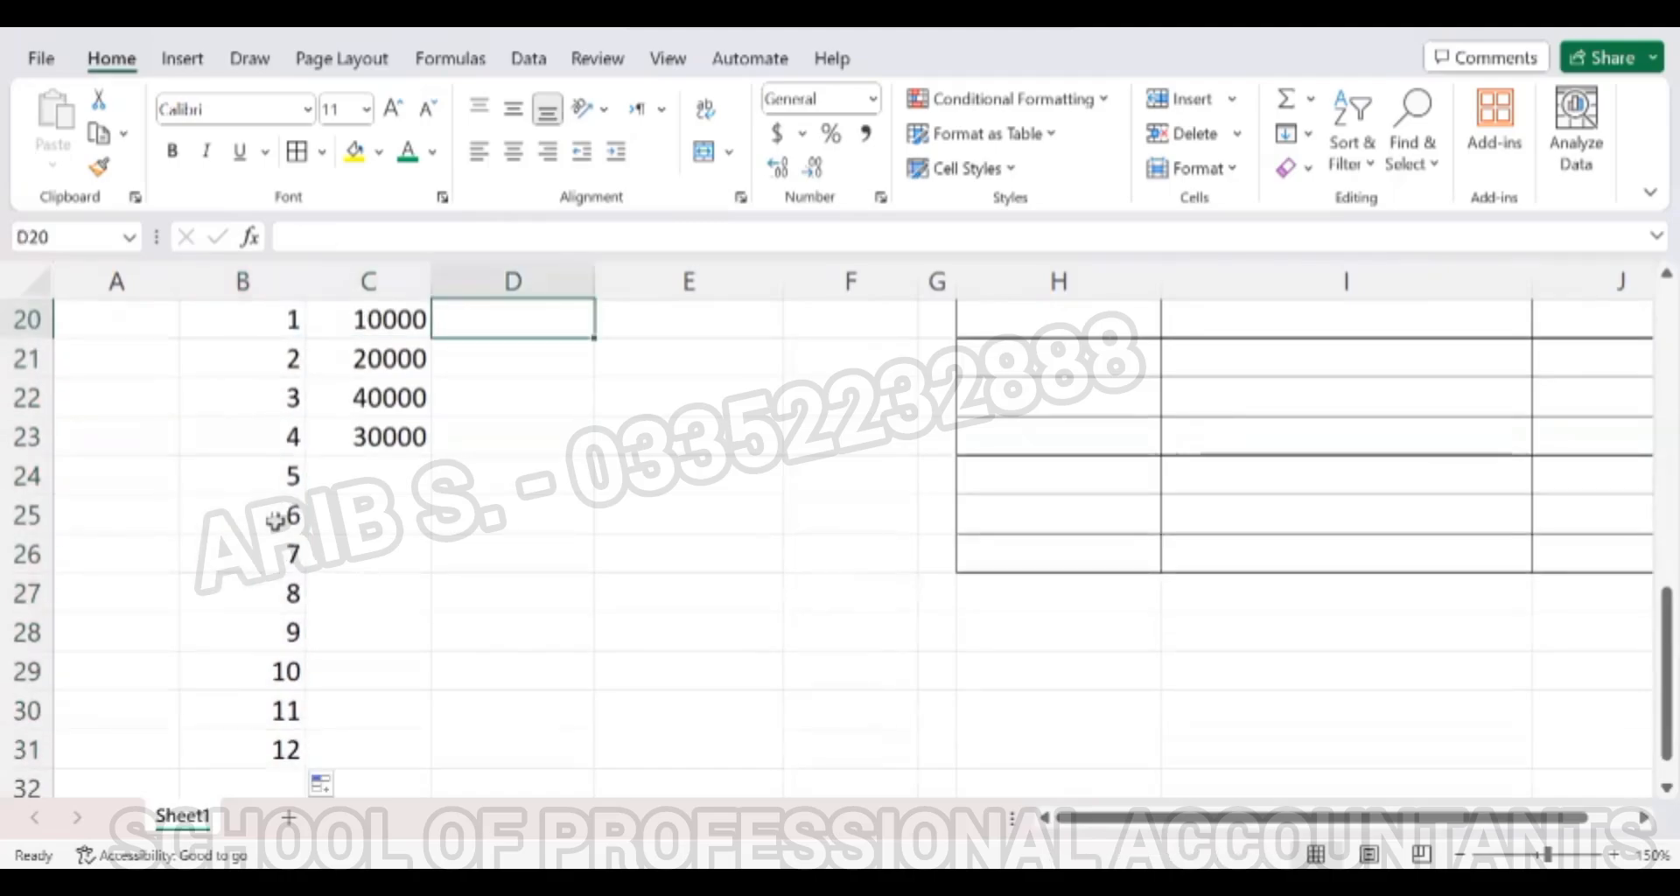
{"action": "key", "text": "Left"}
{"action": "key", "text": "Left"}
{"action": "key", "text": "Up"}
{"action": "key", "text": "Up"}
{"action": "key", "text": "Up"}
{"action": "key", "text": "Down"}
{"action": "key", "text": "Down"}
{"action": "key", "text": "Down"}
{"action": "key", "text": "Down"}
{"action": "key", "text": "Down"}
{"action": "key", "text": "Down"}
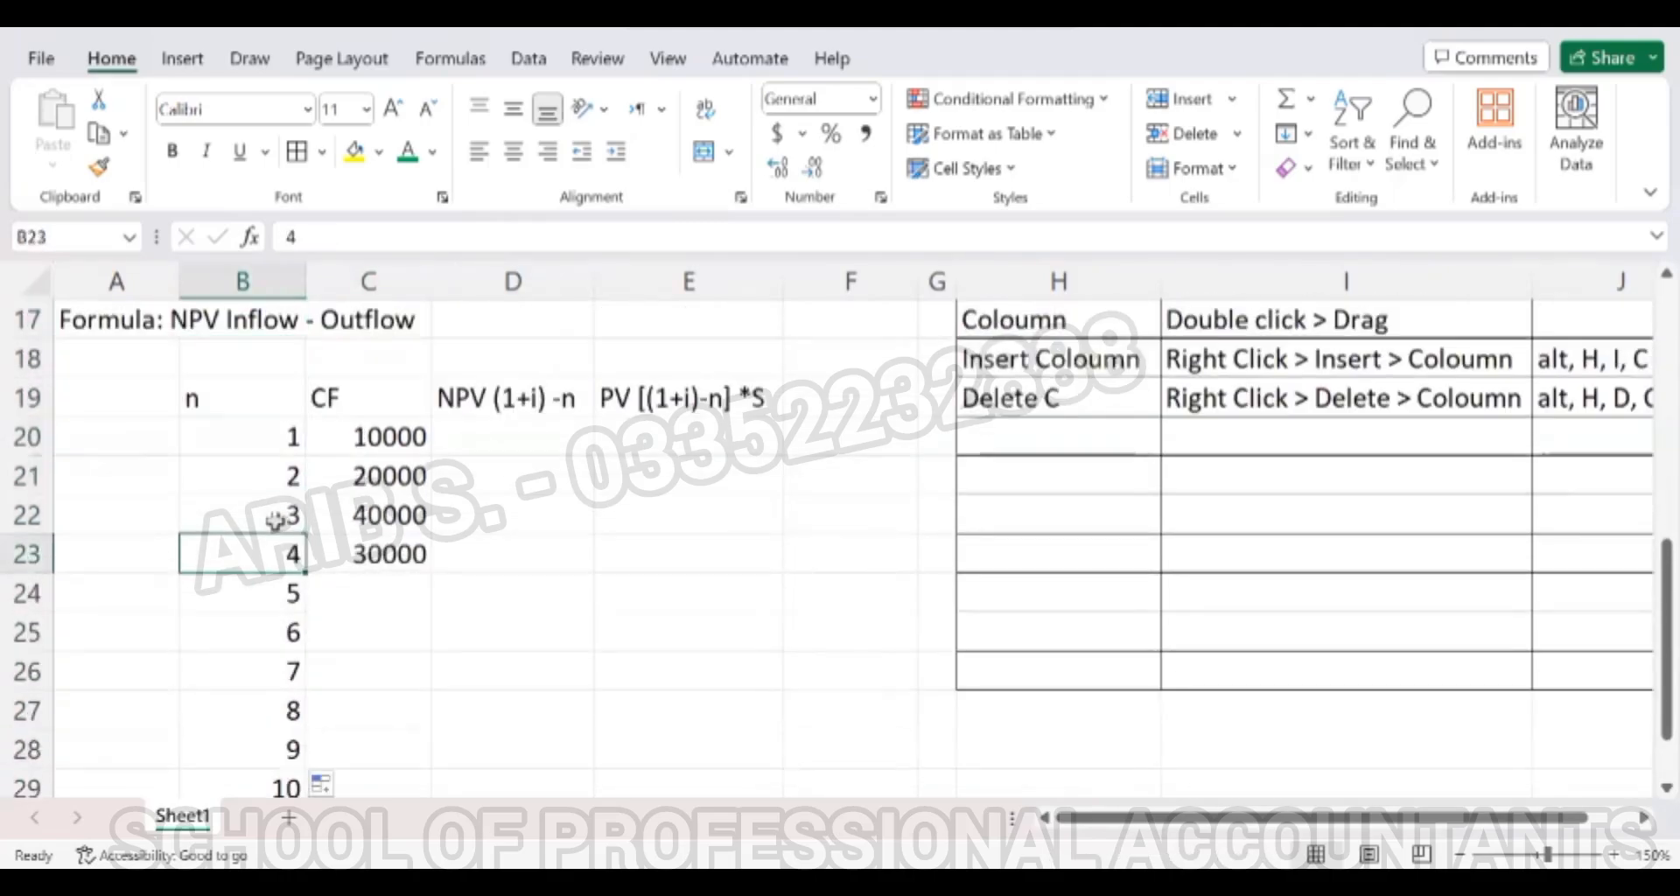
{"action": "key", "text": "Down"}
{"action": "key", "text": "Down"}
{"action": "key", "text": "Down"}
{"action": "key", "text": "Down"}
{"action": "key", "text": "Down"}
{"action": "key", "text": "Down"}
{"action": "key", "text": "Down"}
{"action": "key", "text": "Down"}
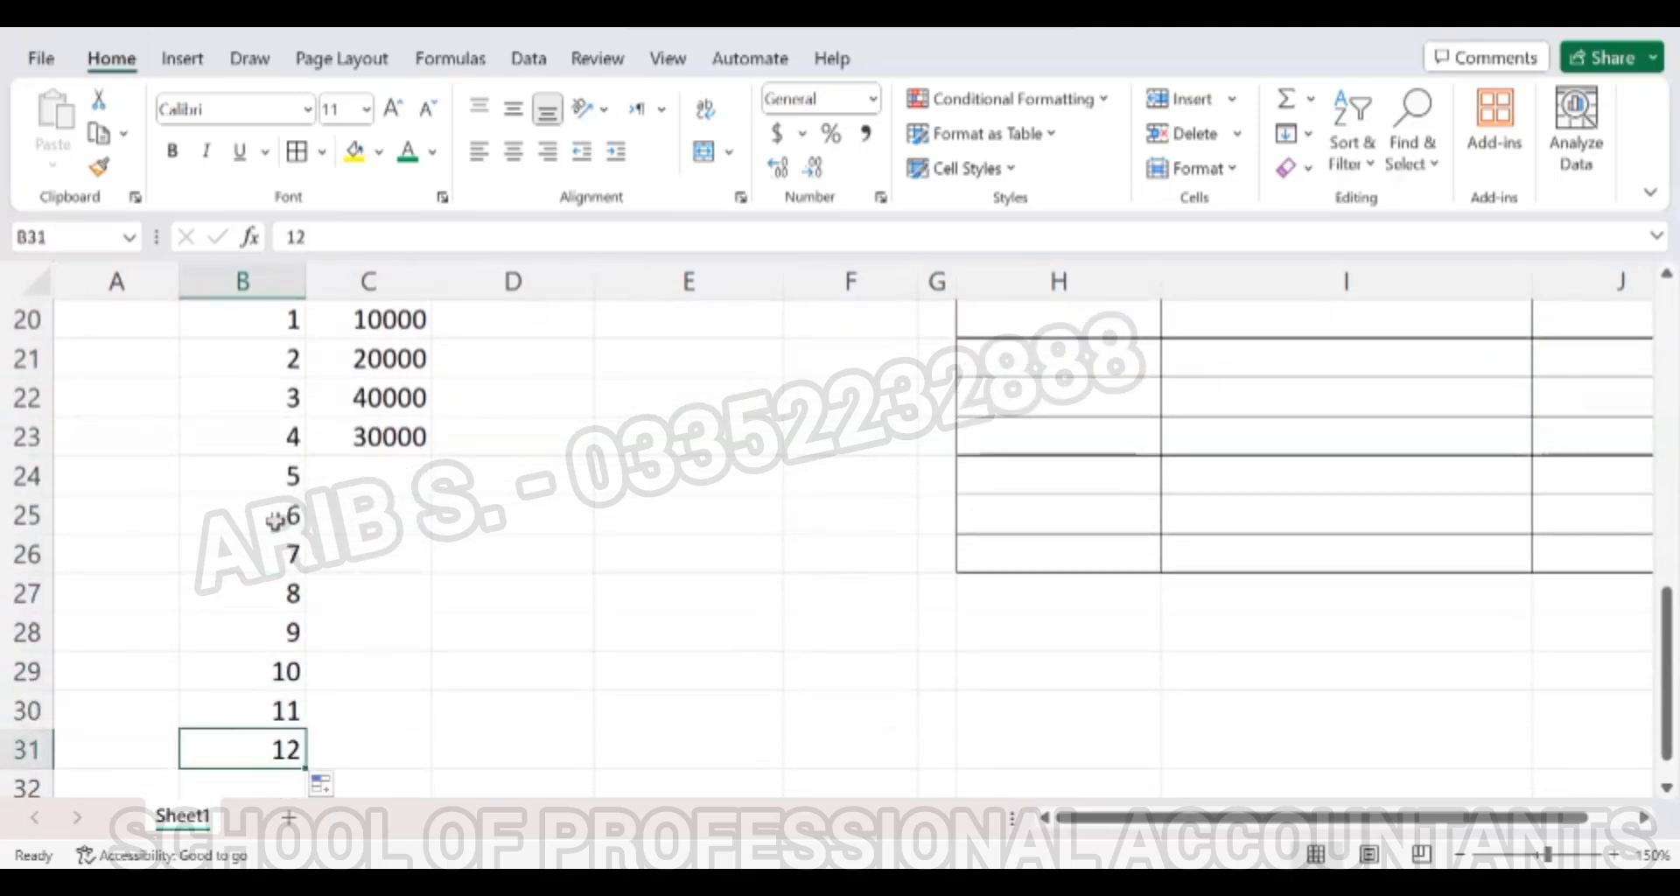
{"action": "key", "text": "Up"}
{"action": "key", "text": "Up"}
{"action": "key", "text": "Up"}
{"action": "key", "text": "Up"}
{"action": "key", "text": "Up"}
{"action": "key", "text": "Up"}
{"action": "key", "text": "Up"}
{"action": "key", "text": "Up"}
{"action": "key", "text": "Up"}
{"action": "key", "text": "Up"}
{"action": "key", "text": "Up"}
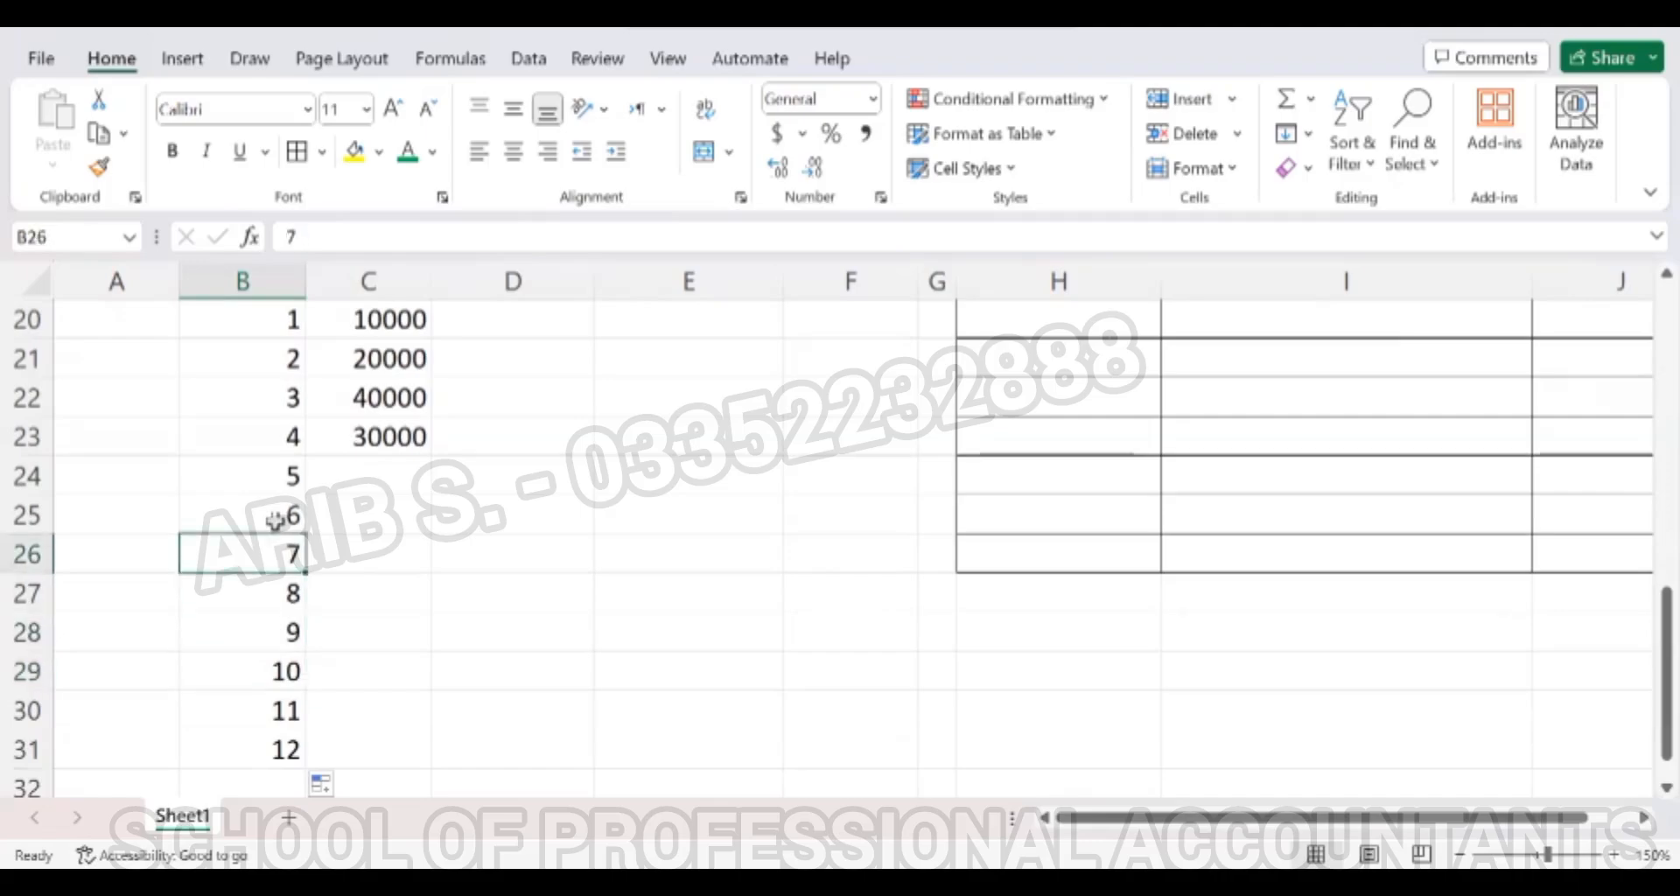
{"action": "key", "text": "Up"}
{"action": "key", "text": "Up"}
{"action": "key", "text": "Up"}
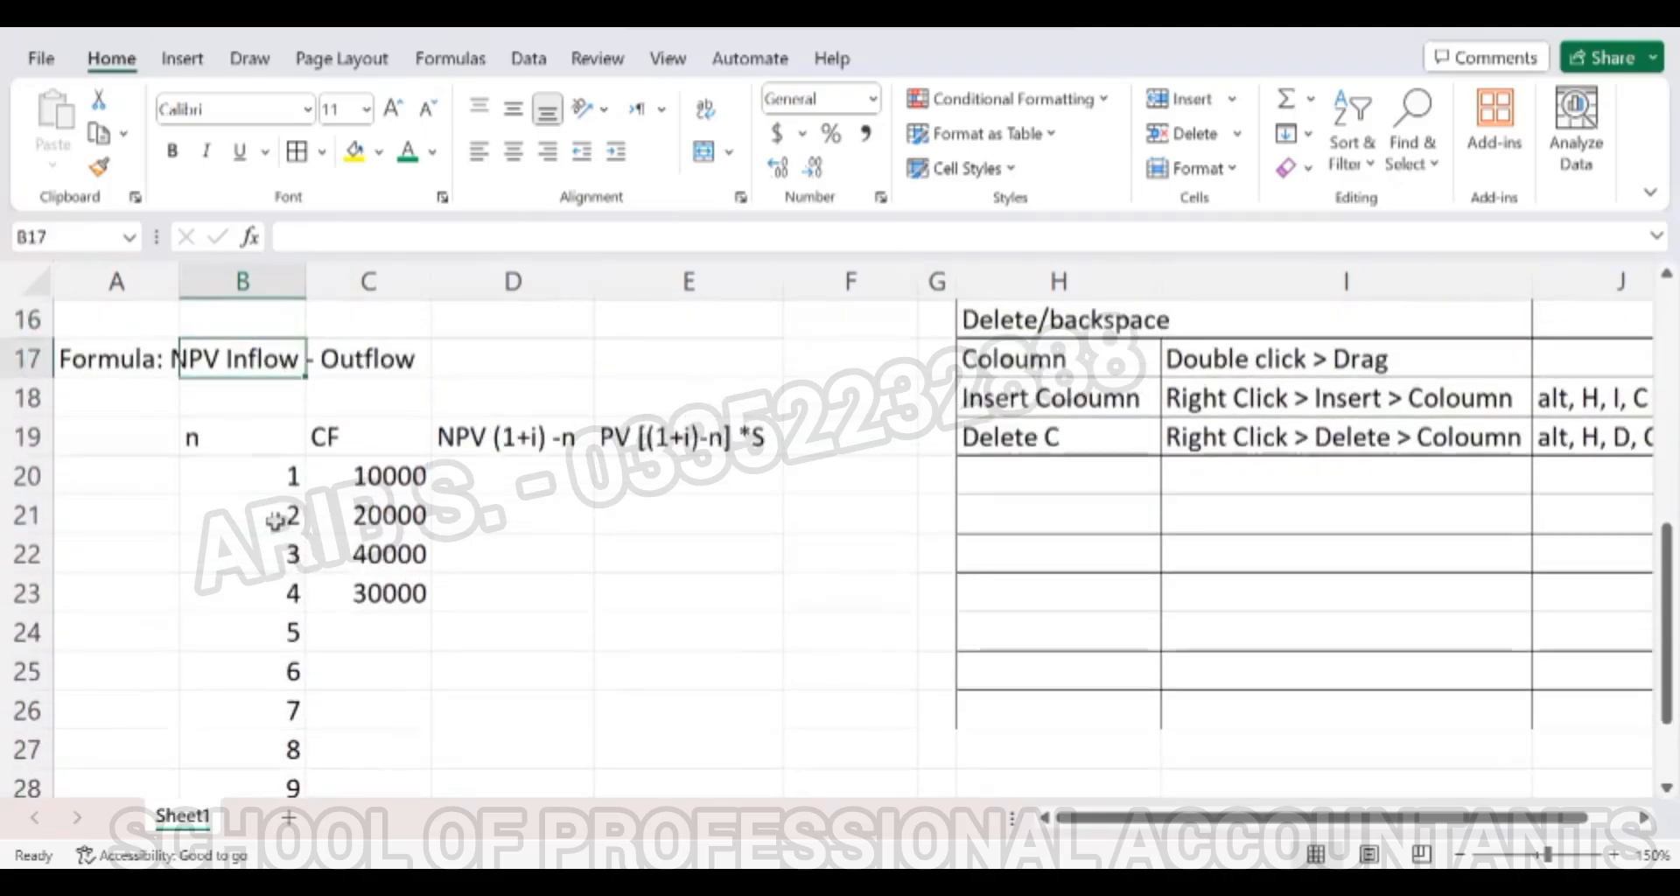
{"action": "key", "text": "Down"}
{"action": "key", "text": "Down"}
{"action": "key", "text": "Down"}
{"action": "key", "text": "Down"}
{"action": "key", "text": "Down"}
{"action": "key", "text": "Down"}
{"action": "key", "text": "Down"}
{"action": "key", "text": "Down"}
{"action": "key", "text": "Down"}
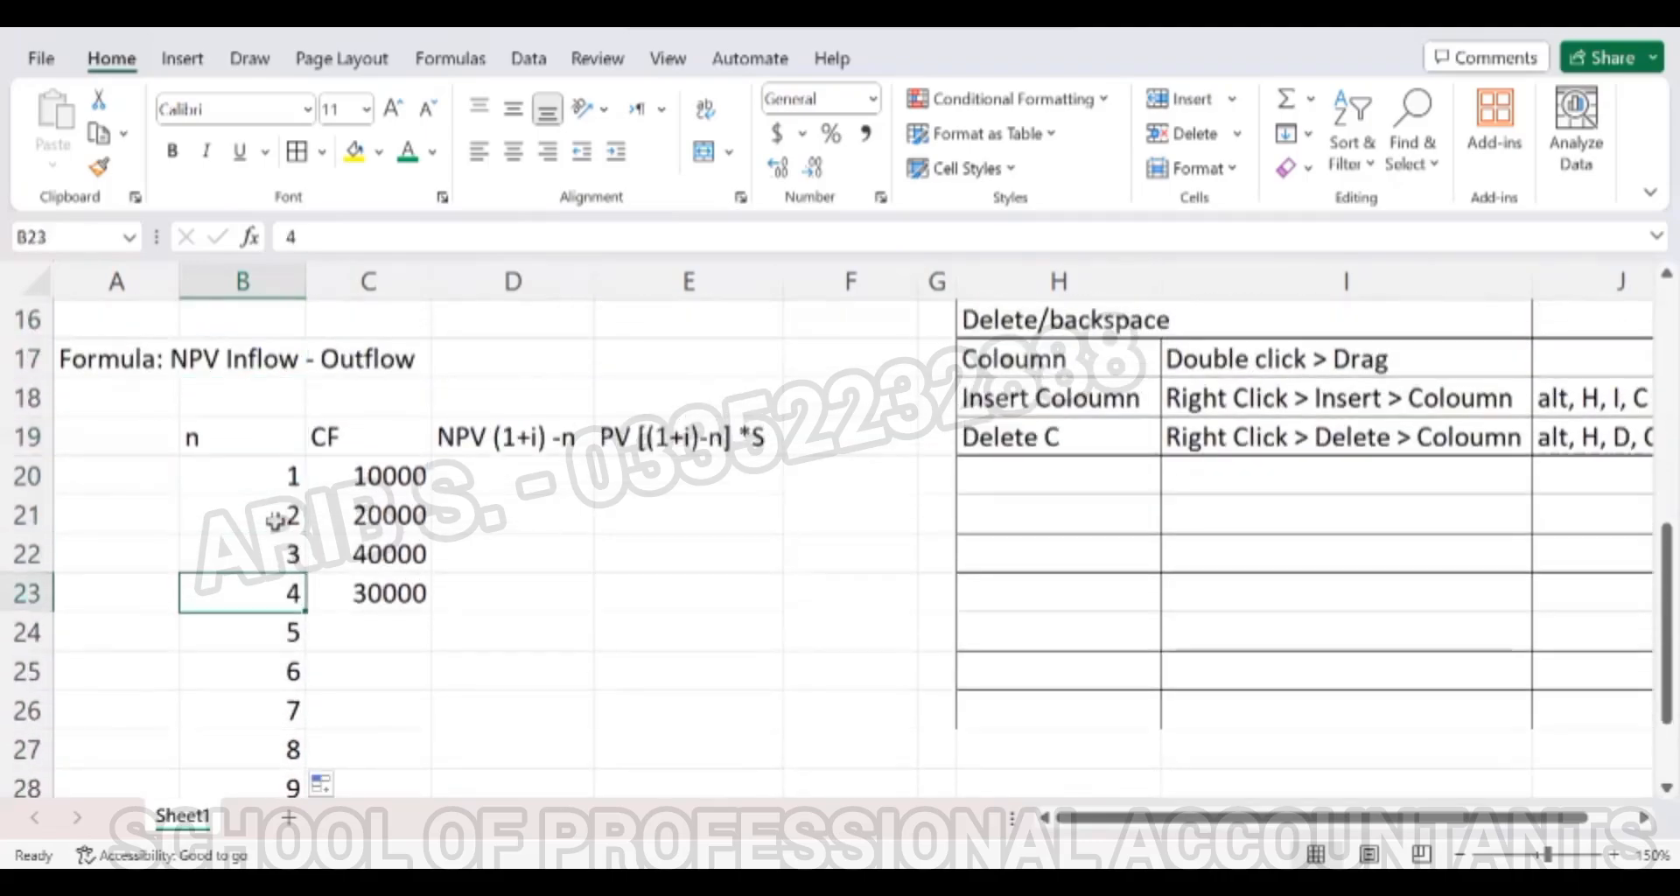
{"action": "key", "text": "Down"}
{"action": "key", "text": "Down"}
{"action": "key", "text": "Down"}
{"action": "key", "text": "Down"}
{"action": "key", "text": "Down"}
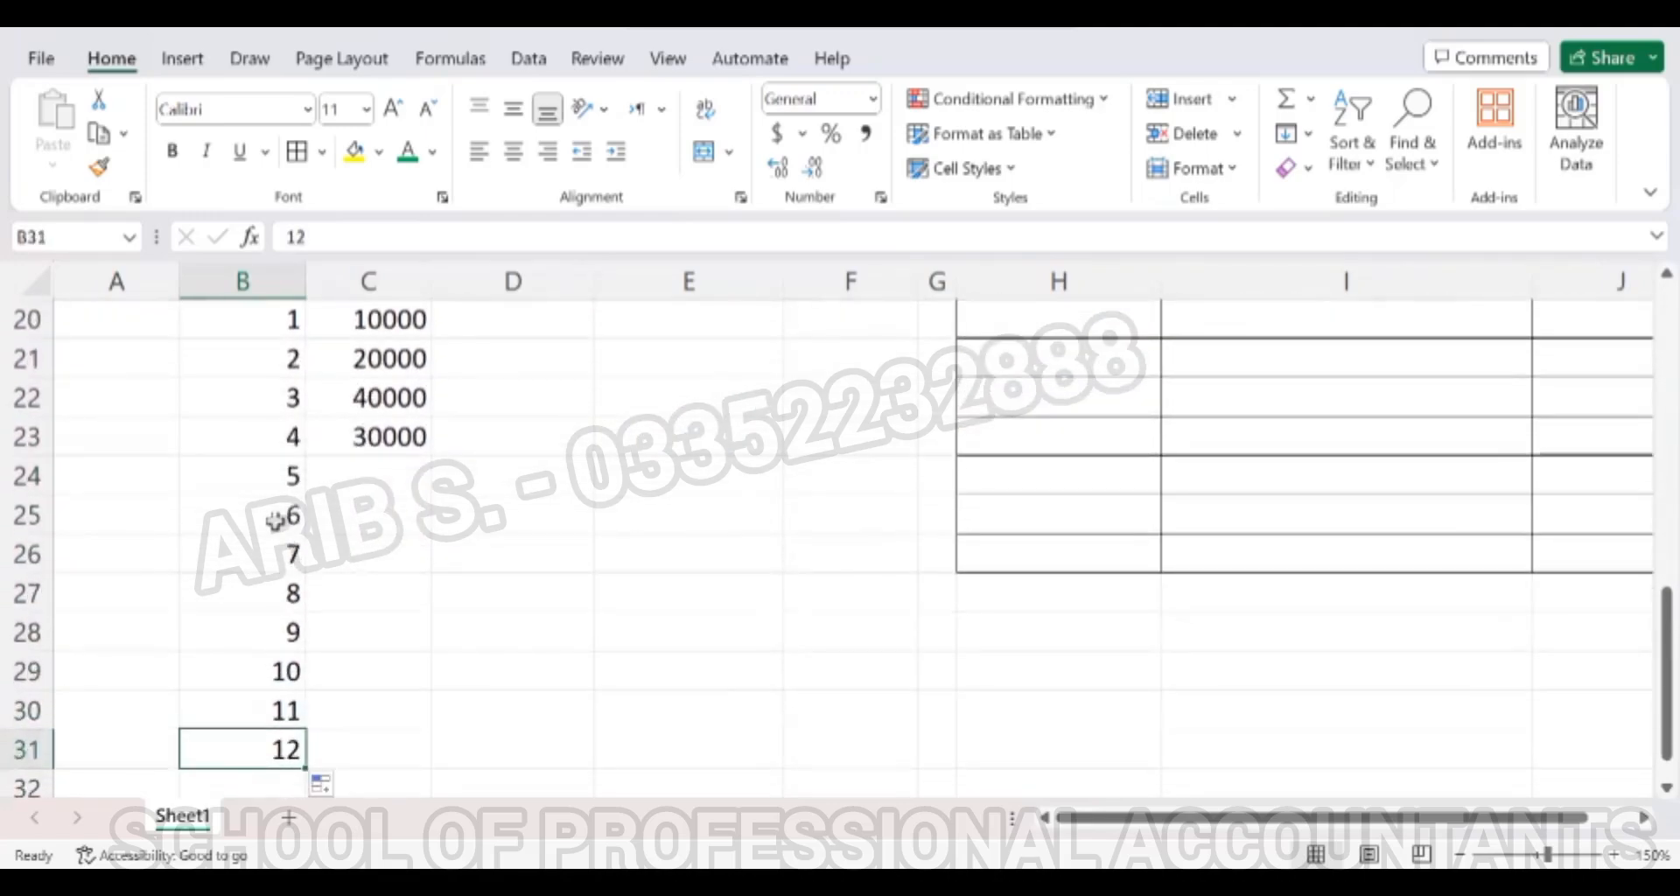
Clear the surplus period numbers 5 to 12 from cells B24 to B31.
{"action": "key", "text": "shift+Up"}
{"action": "key", "text": "shift+Up"}
{"action": "key", "text": "shift+Up"}
{"action": "key", "text": "shift+Up"}
{"action": "key", "text": "shift+Up"}
{"action": "key", "text": "shift+Up"}
{"action": "key", "text": "shift+Up"}
{"action": "key", "text": "shift+Up"}
{"action": "key", "text": "shift+Up"}
{"action": "key", "text": "shift+Up"}
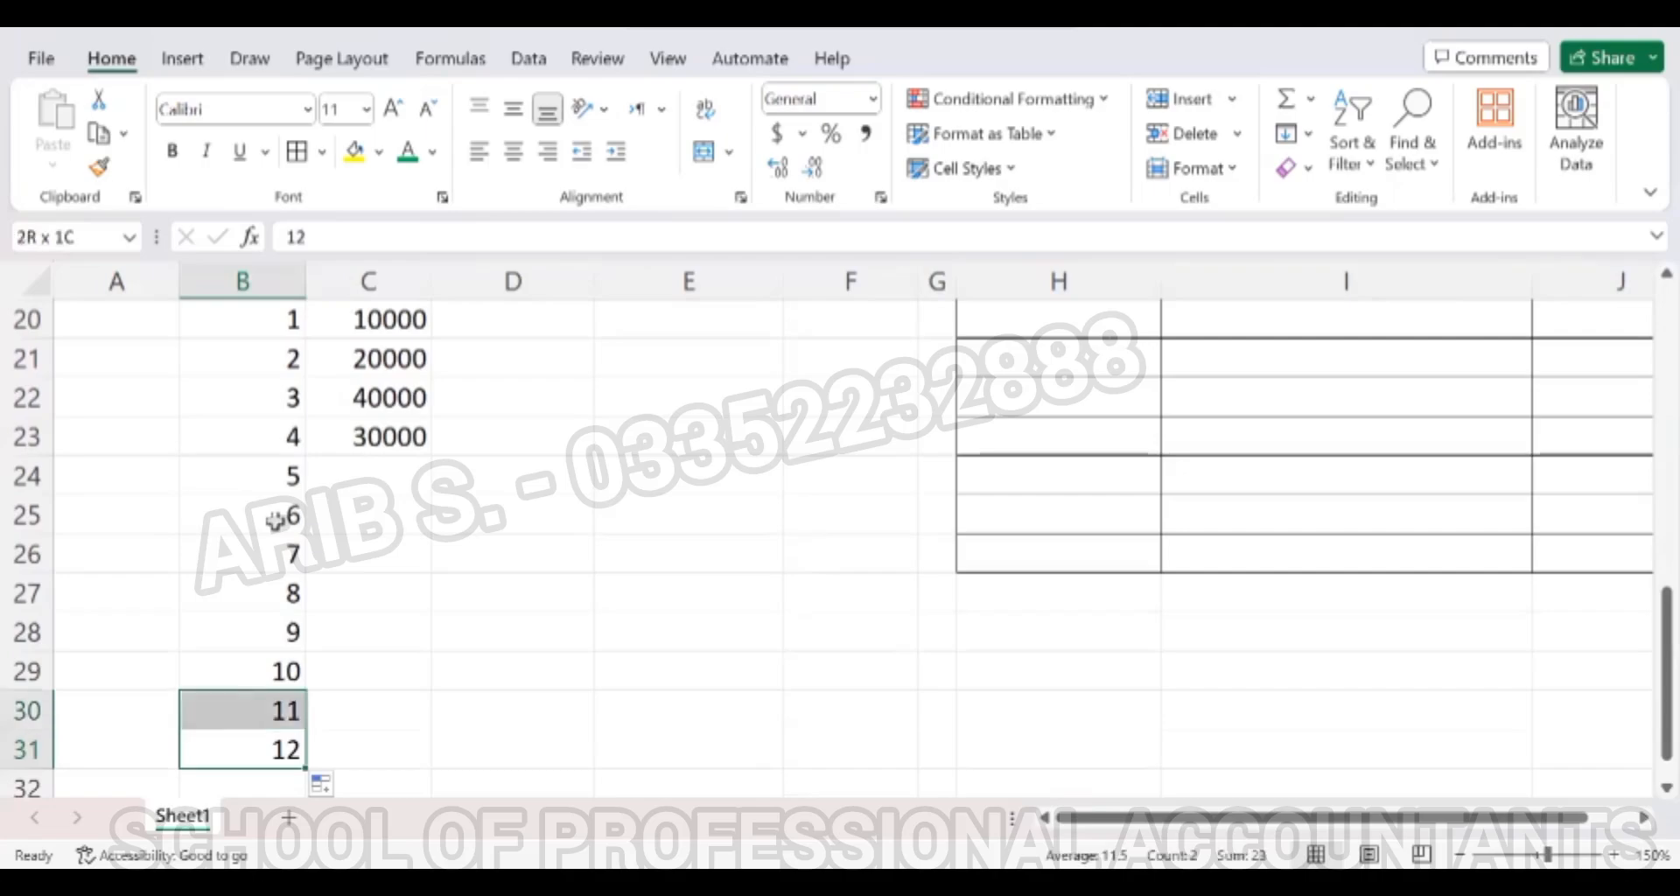
{"action": "key", "text": "shift+Down"}
{"action": "key", "text": "shift+Down"}
{"action": "key", "text": "shift+Down"}
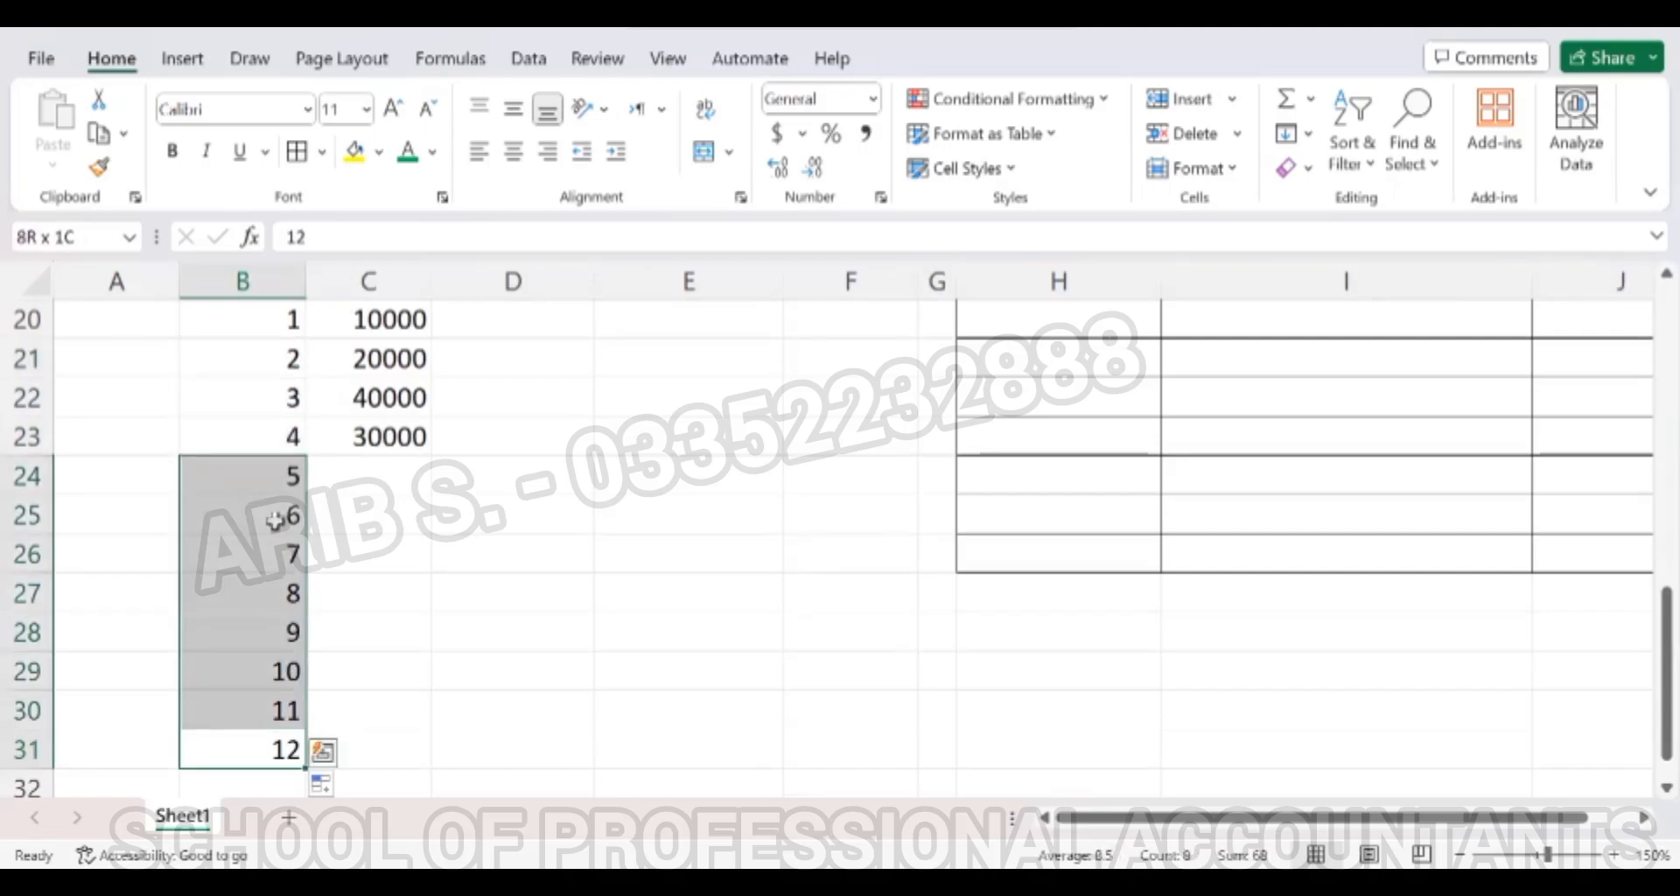
{"action": "key", "text": "Delete"}
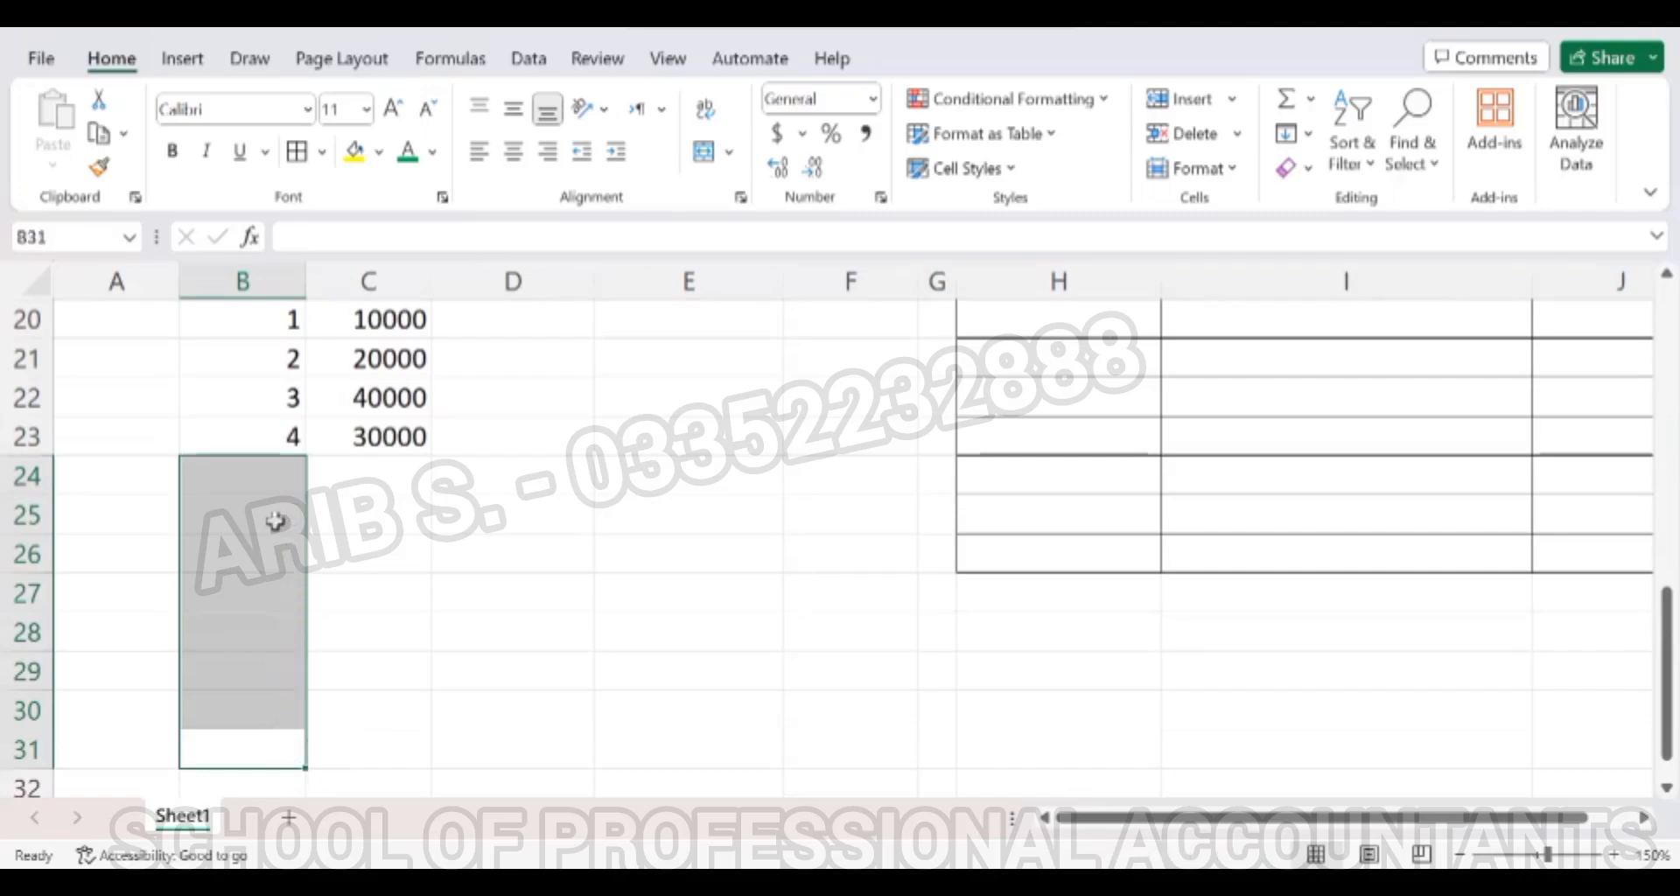
{"action": "key", "text": "Right"}
{"action": "key", "text": "Right"}
{"action": "key", "text": "Up"}
{"action": "key", "text": "Up"}
{"action": "key", "text": "Up"}
{"action": "key", "text": "Up"}
{"action": "key", "text": "Up"}
{"action": "key", "text": "Up"}
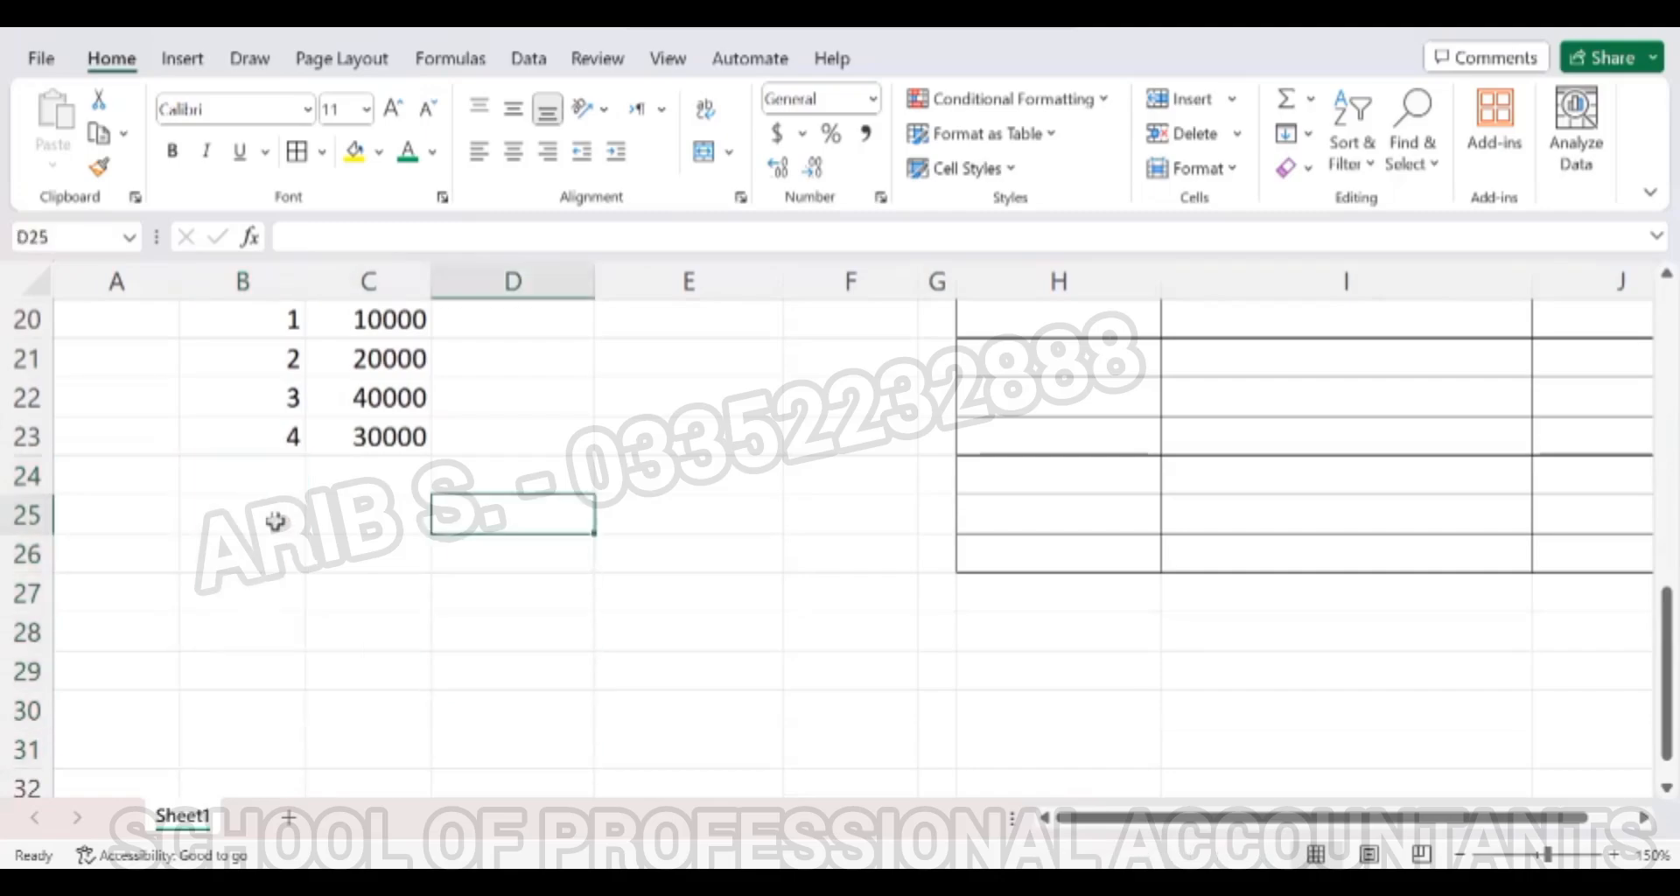
{"action": "key", "text": "Up"}
{"action": "key", "text": "Up"}
{"action": "key", "text": "Up"}
{"action": "key", "text": "Up"}
{"action": "key", "text": "Up"}
{"action": "key", "text": "Up"}
{"action": "key", "text": "Up"}
{"action": "key", "text": "Up"}
{"action": "key", "text": "Up"}
{"action": "key", "text": "Up"}
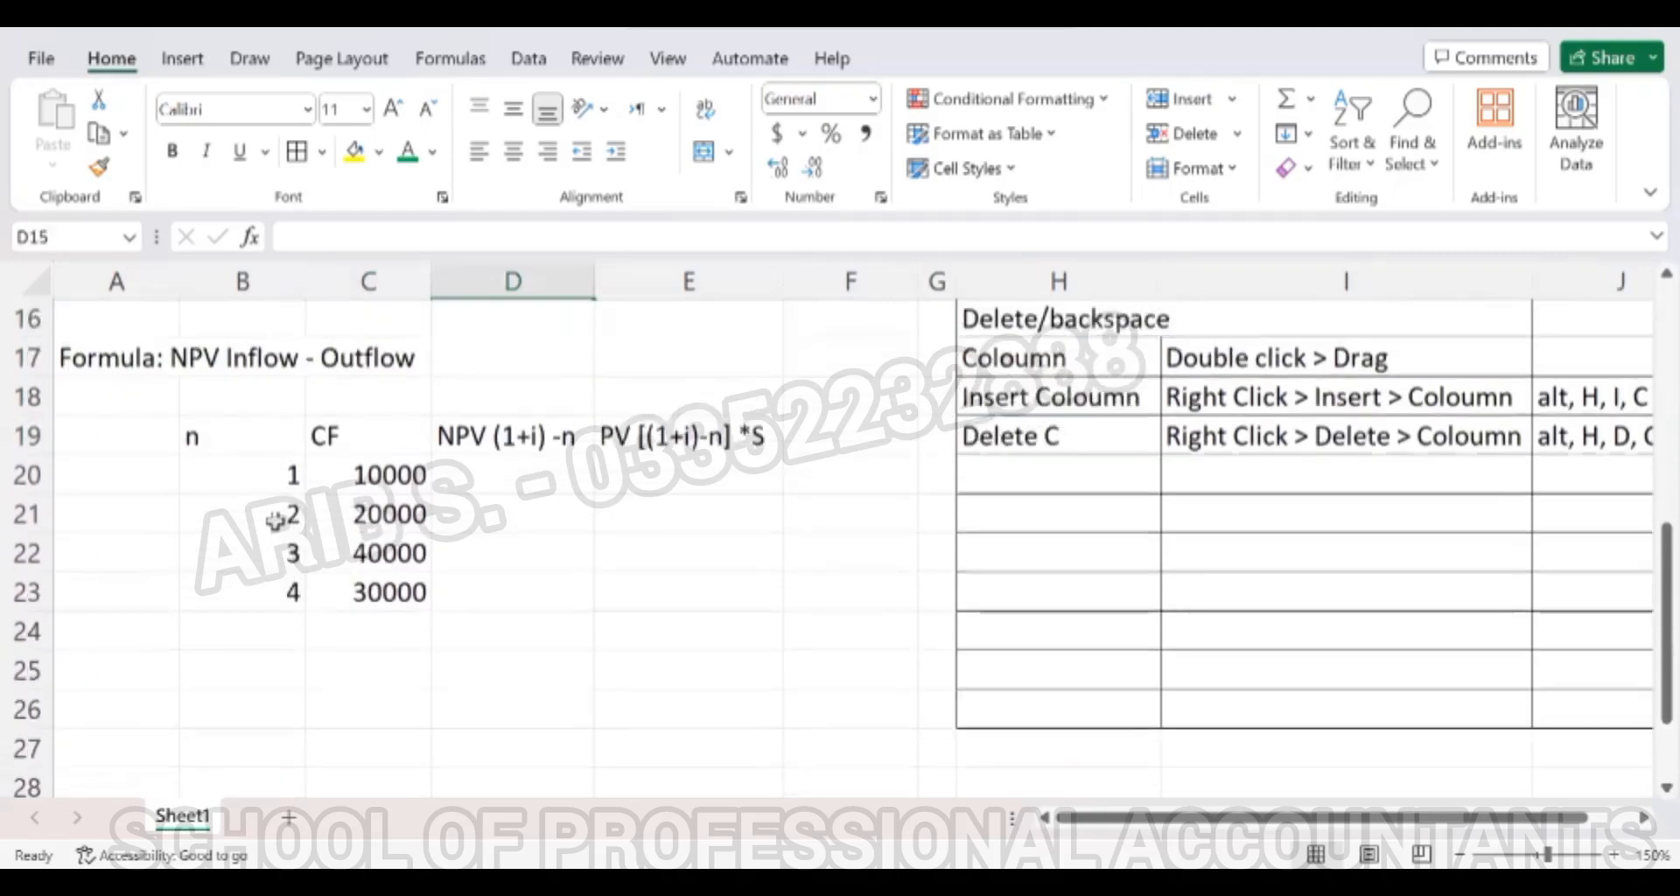
{"action": "key", "text": "Up"}
{"action": "key", "text": "Down"}
{"action": "key", "text": "Down"}
{"action": "key", "text": "Down"}
{"action": "key", "text": "Down"}
{"action": "key", "text": "Down"}
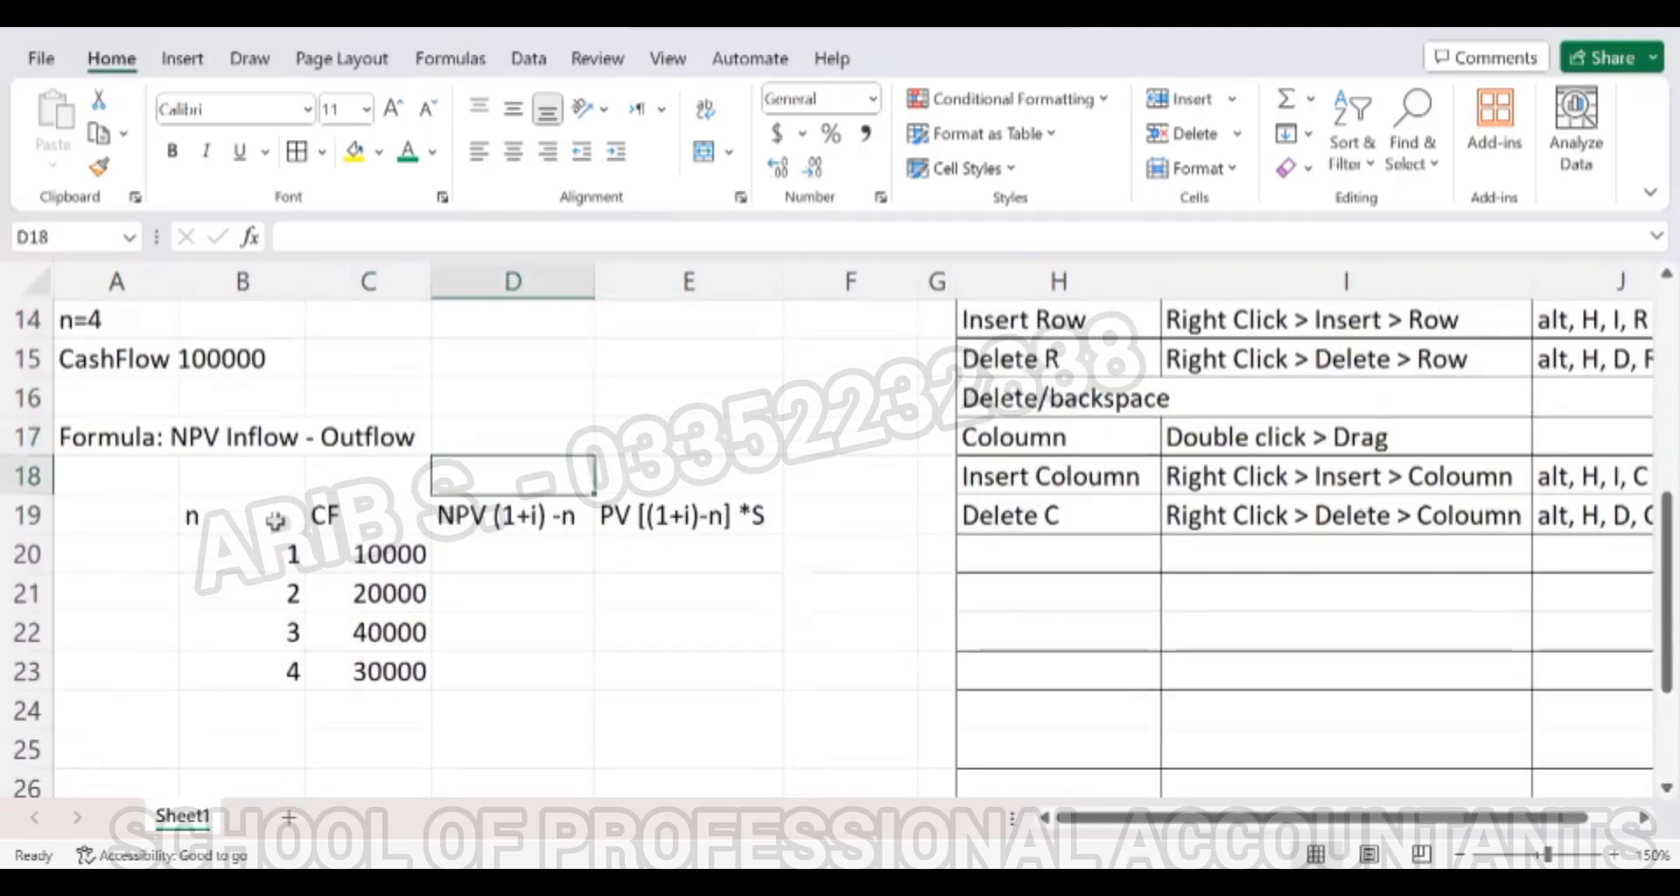
{"action": "key", "text": "Right"}
{"action": "key", "text": "Right"}
{"action": "key", "text": "Down"}
{"action": "key", "text": "Down"}
{"action": "key", "text": "Left"}
{"action": "key", "text": "Left"}
{"action": "key", "text": "Left"}
{"action": "key", "text": "Left"}
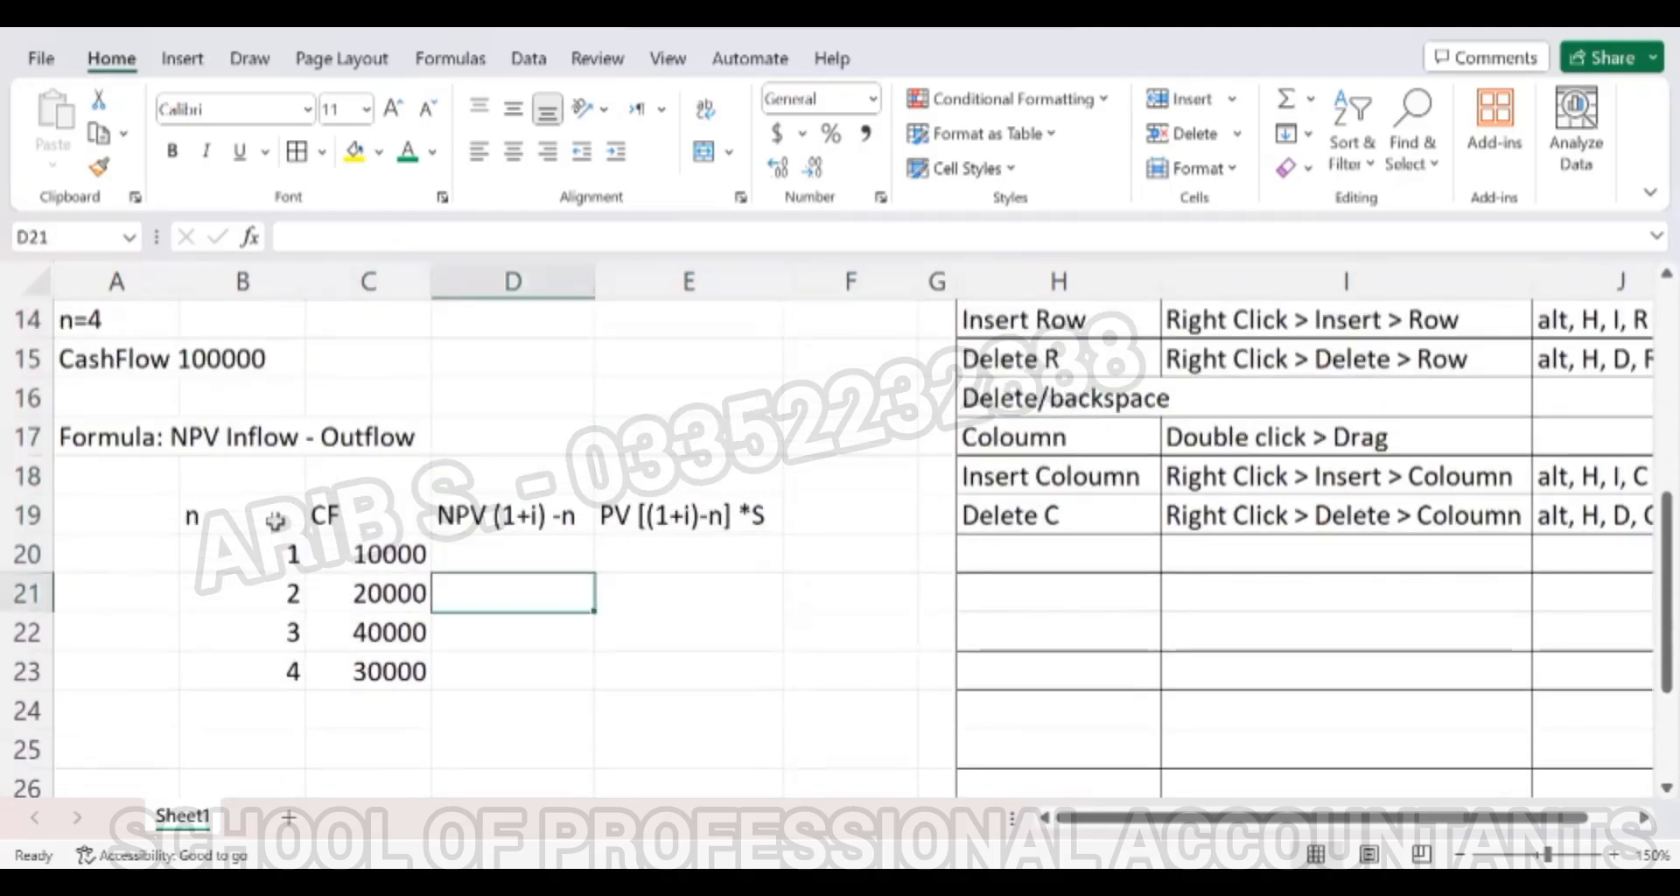
{"action": "key", "text": "Up"}
{"action": "key", "text": "Down"}
{"action": "key", "text": "Down"}
{"action": "key", "text": "Down"}
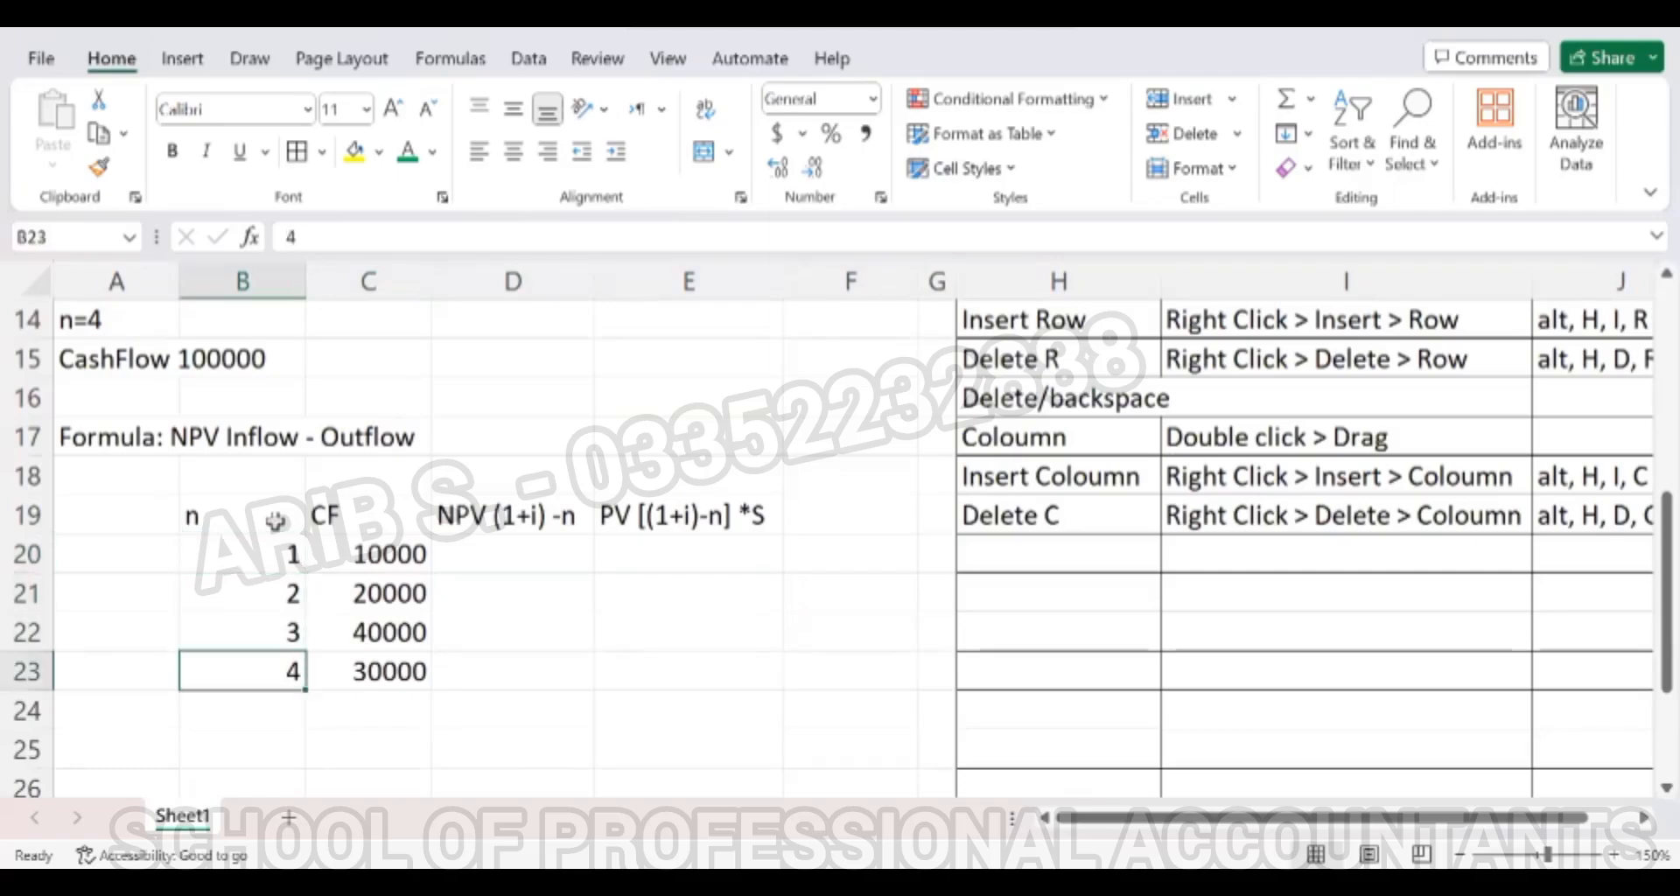
{"action": "key", "text": "Right"}
{"action": "key", "text": "Right"}
{"action": "key", "text": "Right"}
{"action": "key", "text": "Right"}
{"action": "key", "text": "Up"}
{"action": "key", "text": "Up"}
{"action": "key", "text": "Up"}
{"action": "key", "text": "Up"}
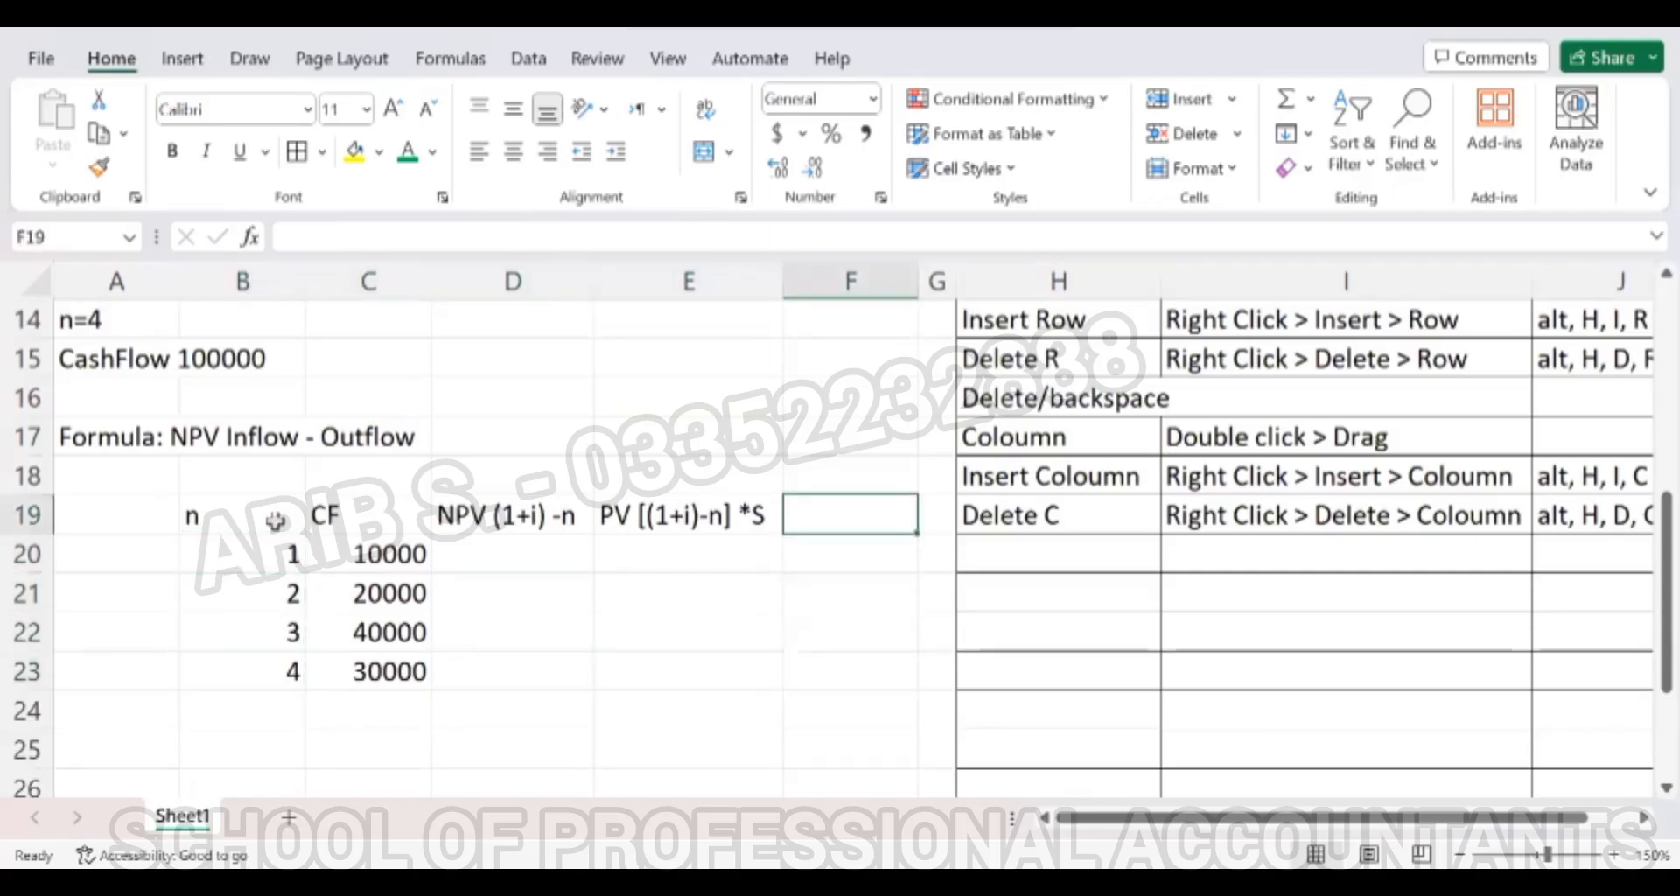
{"action": "key", "text": "Down"}
{"action": "key", "text": "Down"}
{"action": "key", "text": "Up"}
{"action": "key", "text": "Up"}
{"action": "key", "text": "Up"}
{"action": "key", "text": "Down"}
{"action": "key", "text": "Down"}
{"action": "key", "text": "Down"}
{"action": "key", "text": "Down"}
{"action": "key", "text": "Up"}
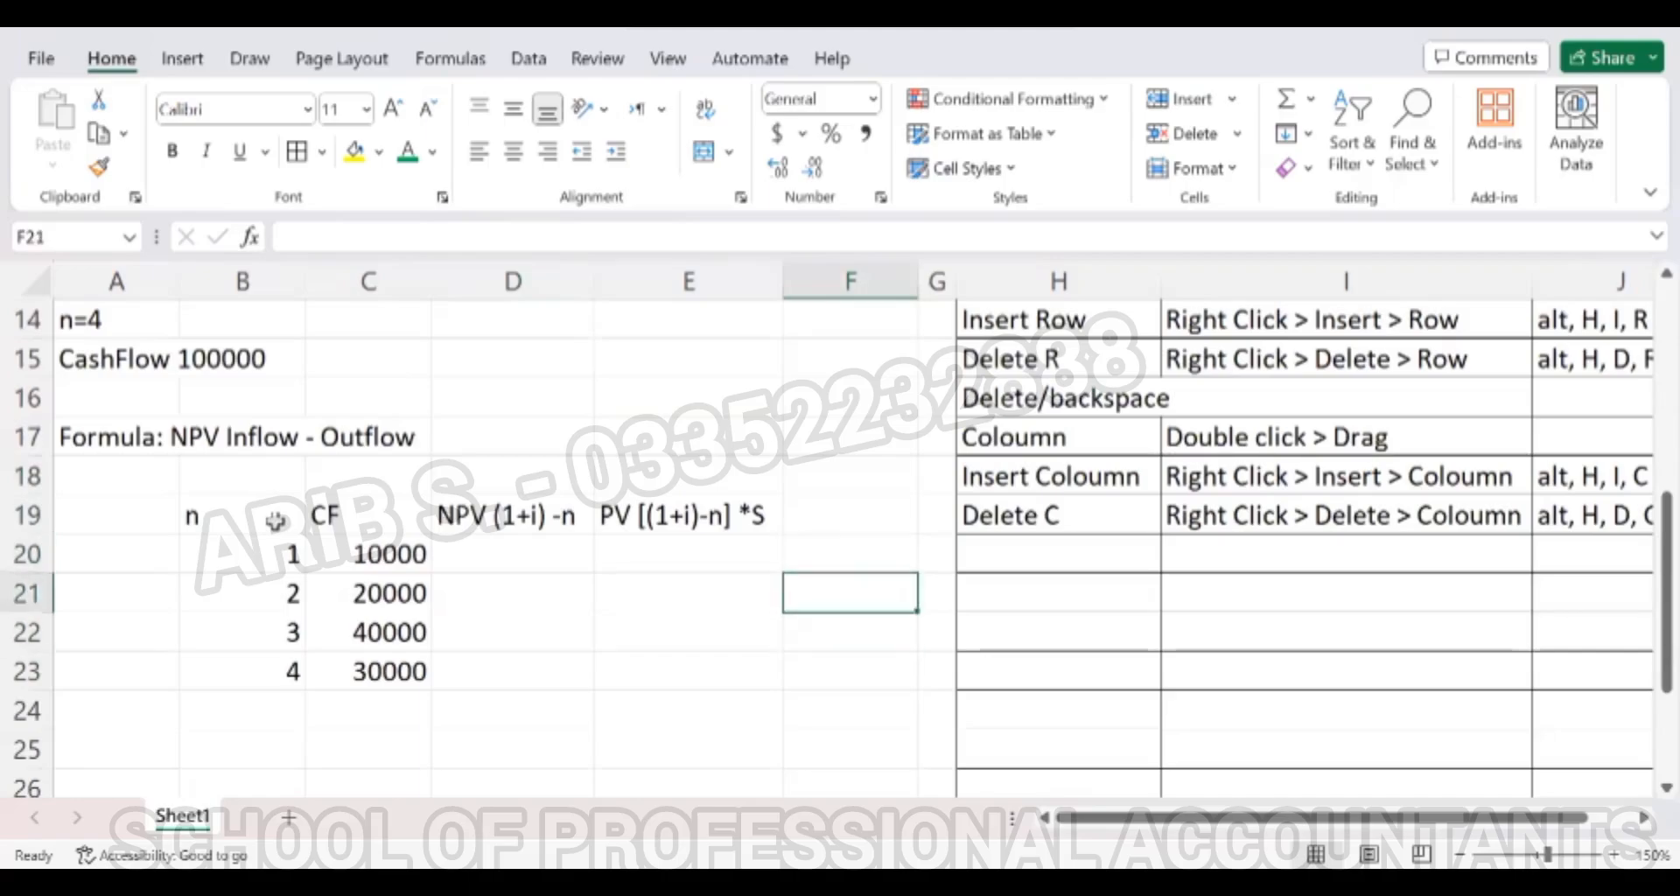
{"action": "key", "text": "Up"}
{"action": "key", "text": "Down"}
{"action": "key", "text": "Down"}
{"action": "key", "text": "Up"}
Delete the entire empty column F between the NPV table and the functions table.
{"action": "left_click", "coordinate": [828, 551]}
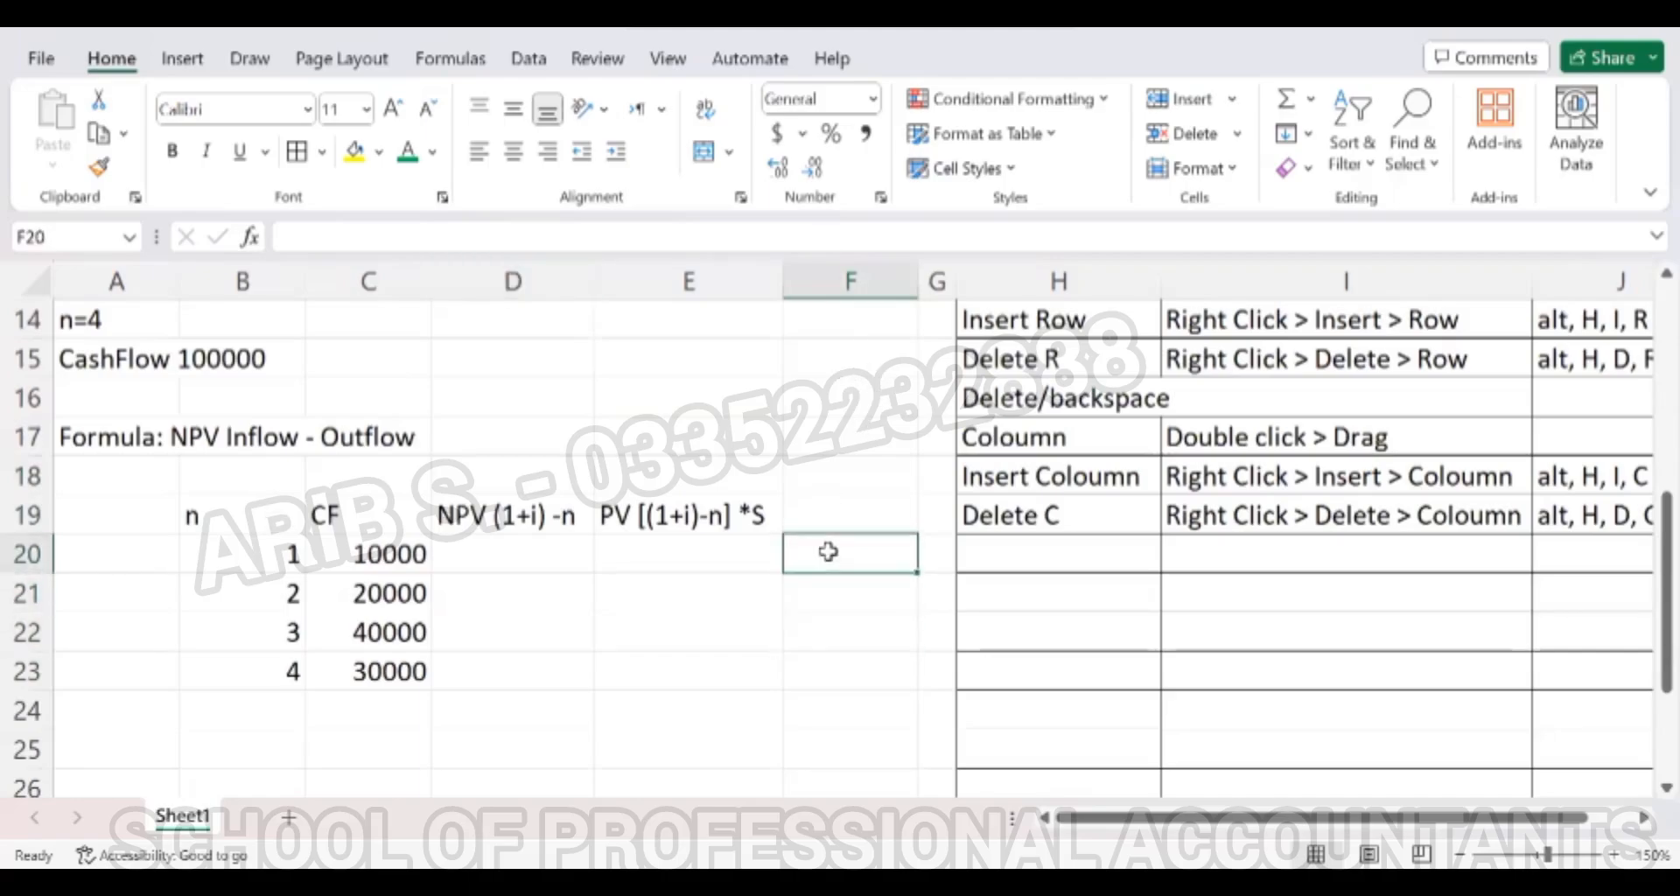
{"action": "right_click", "coordinate": [828, 551]}
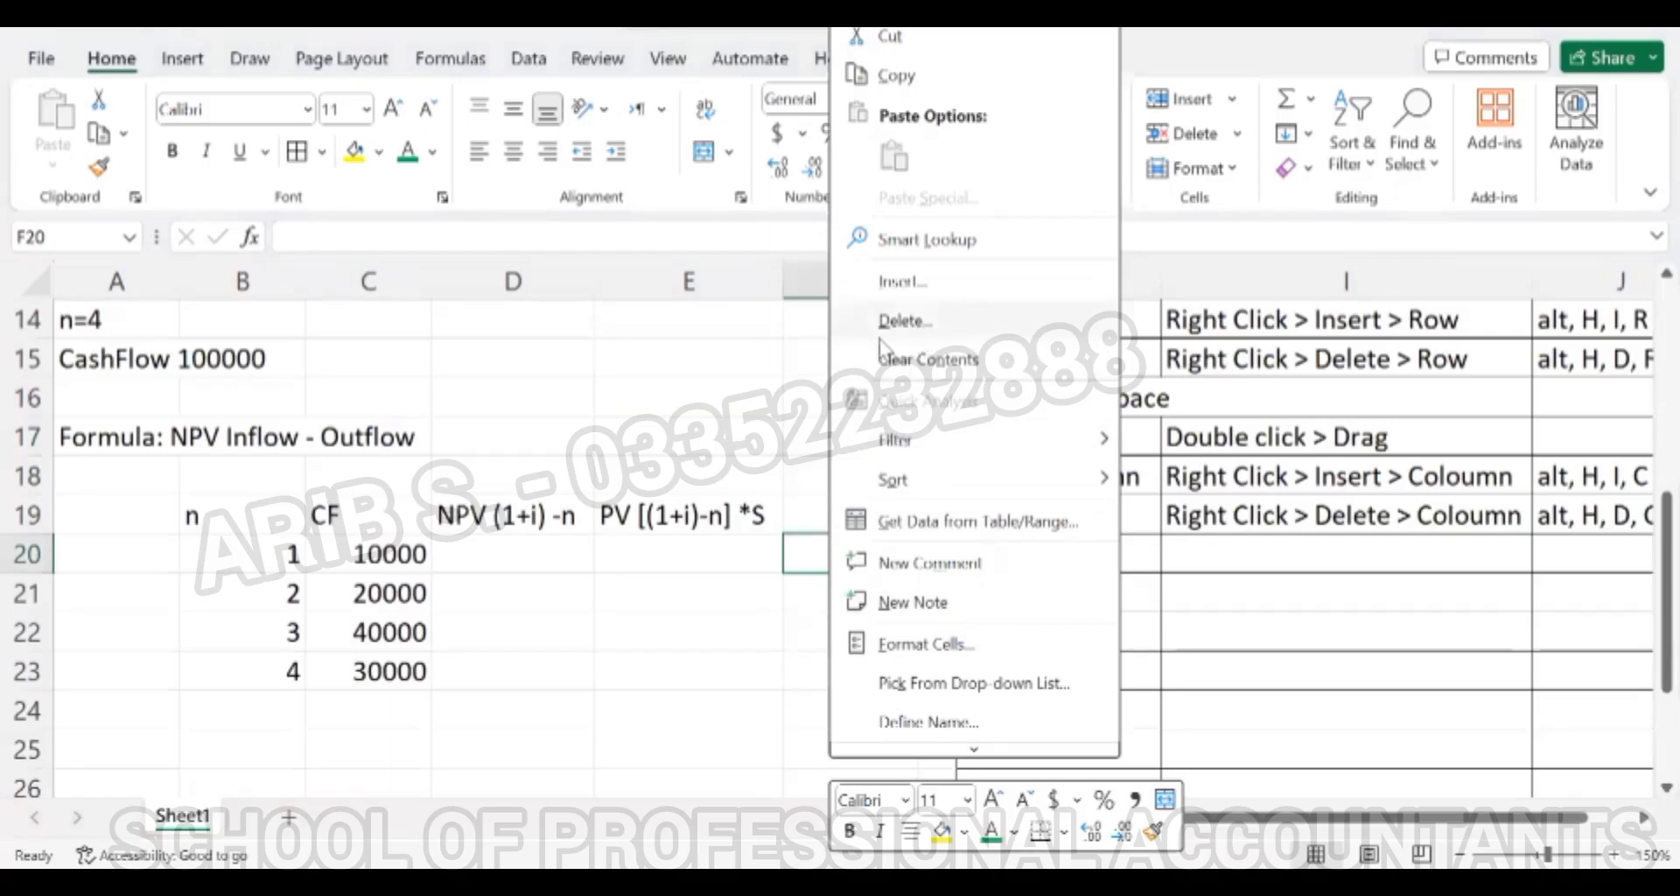
{"action": "left_click", "coordinate": [906, 322]}
{"action": "left_click", "coordinate": [827, 402]}
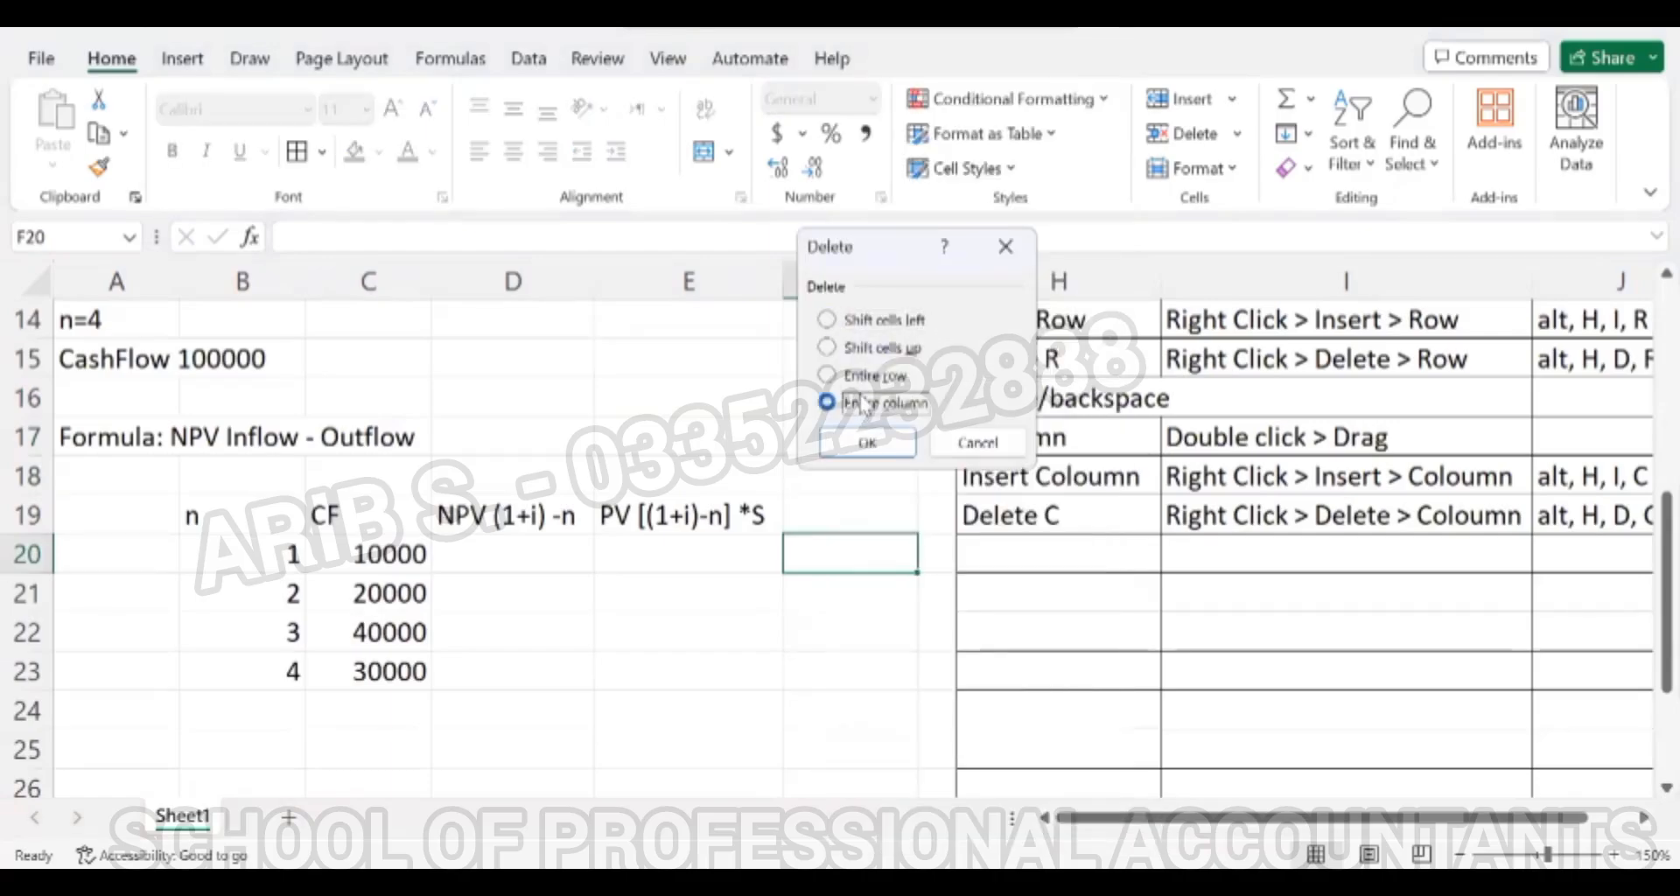
{"action": "key", "text": "Return"}
{"action": "key", "text": "Up"}
{"action": "key", "text": "Left"}
{"action": "key", "text": "Left"}
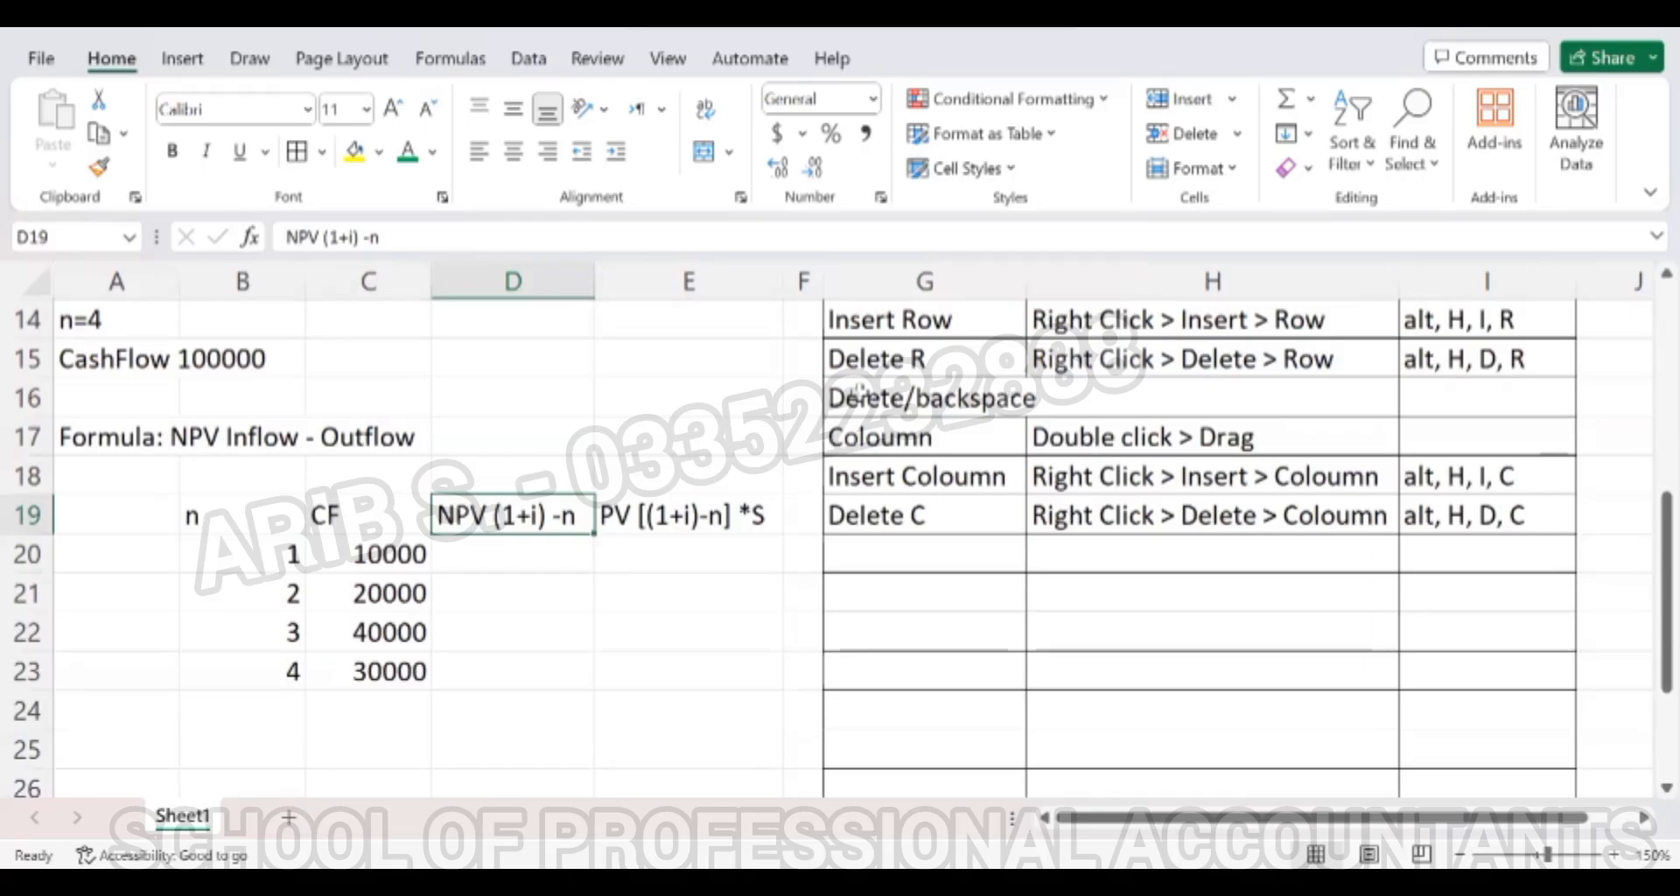
{"action": "key", "text": "Up"}
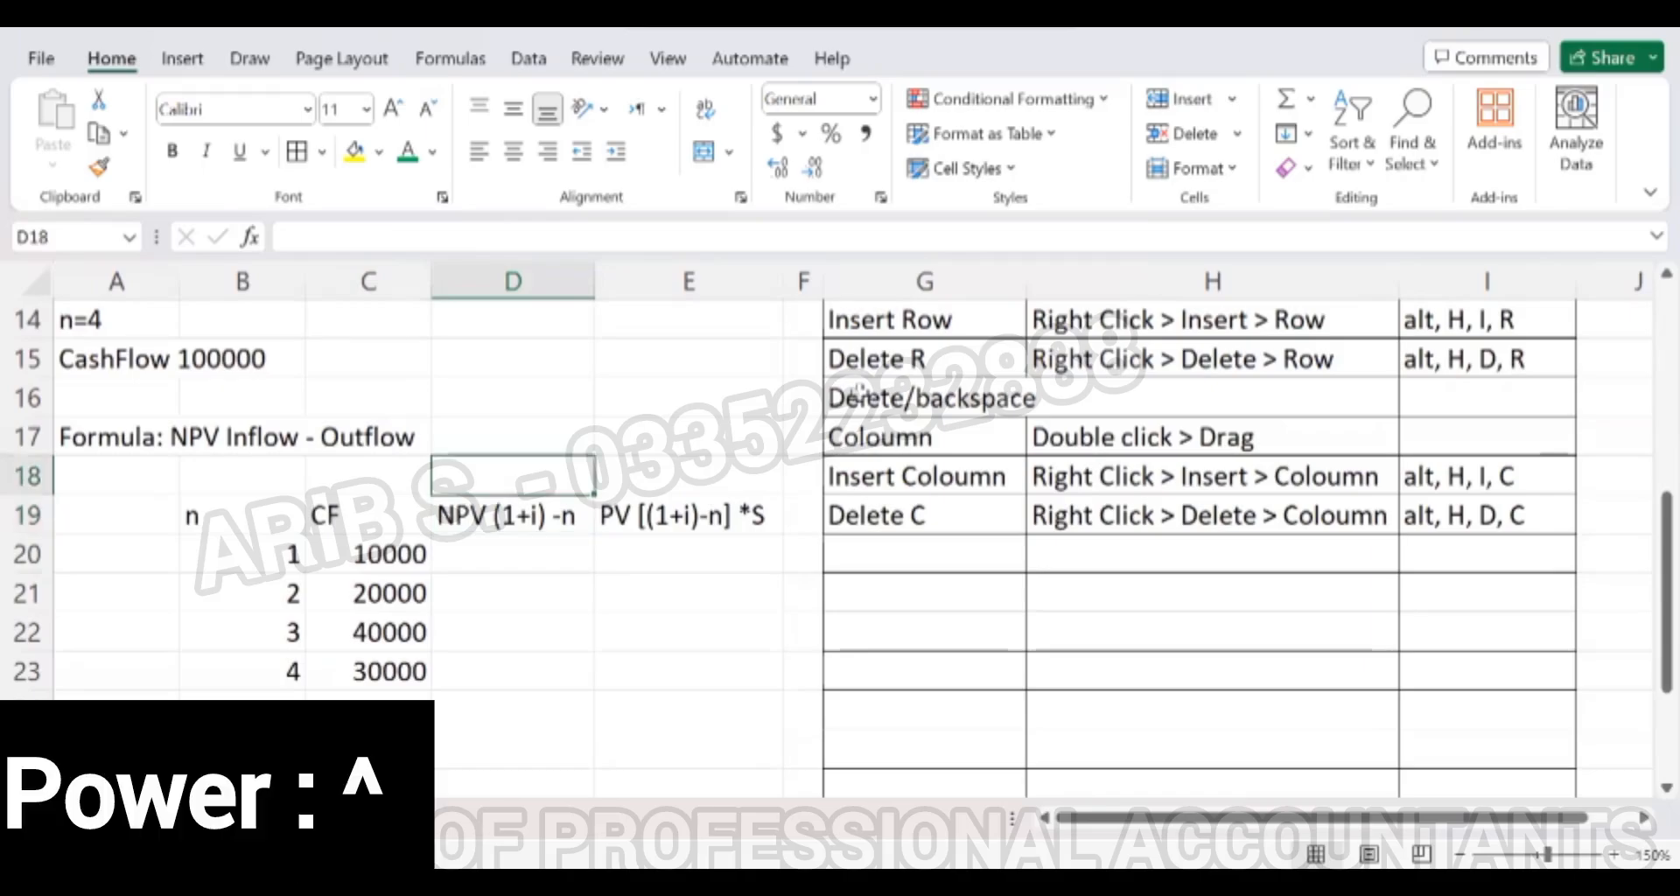
{"action": "type", "text": "^"}
{"action": "key", "text": "BackSpace"}
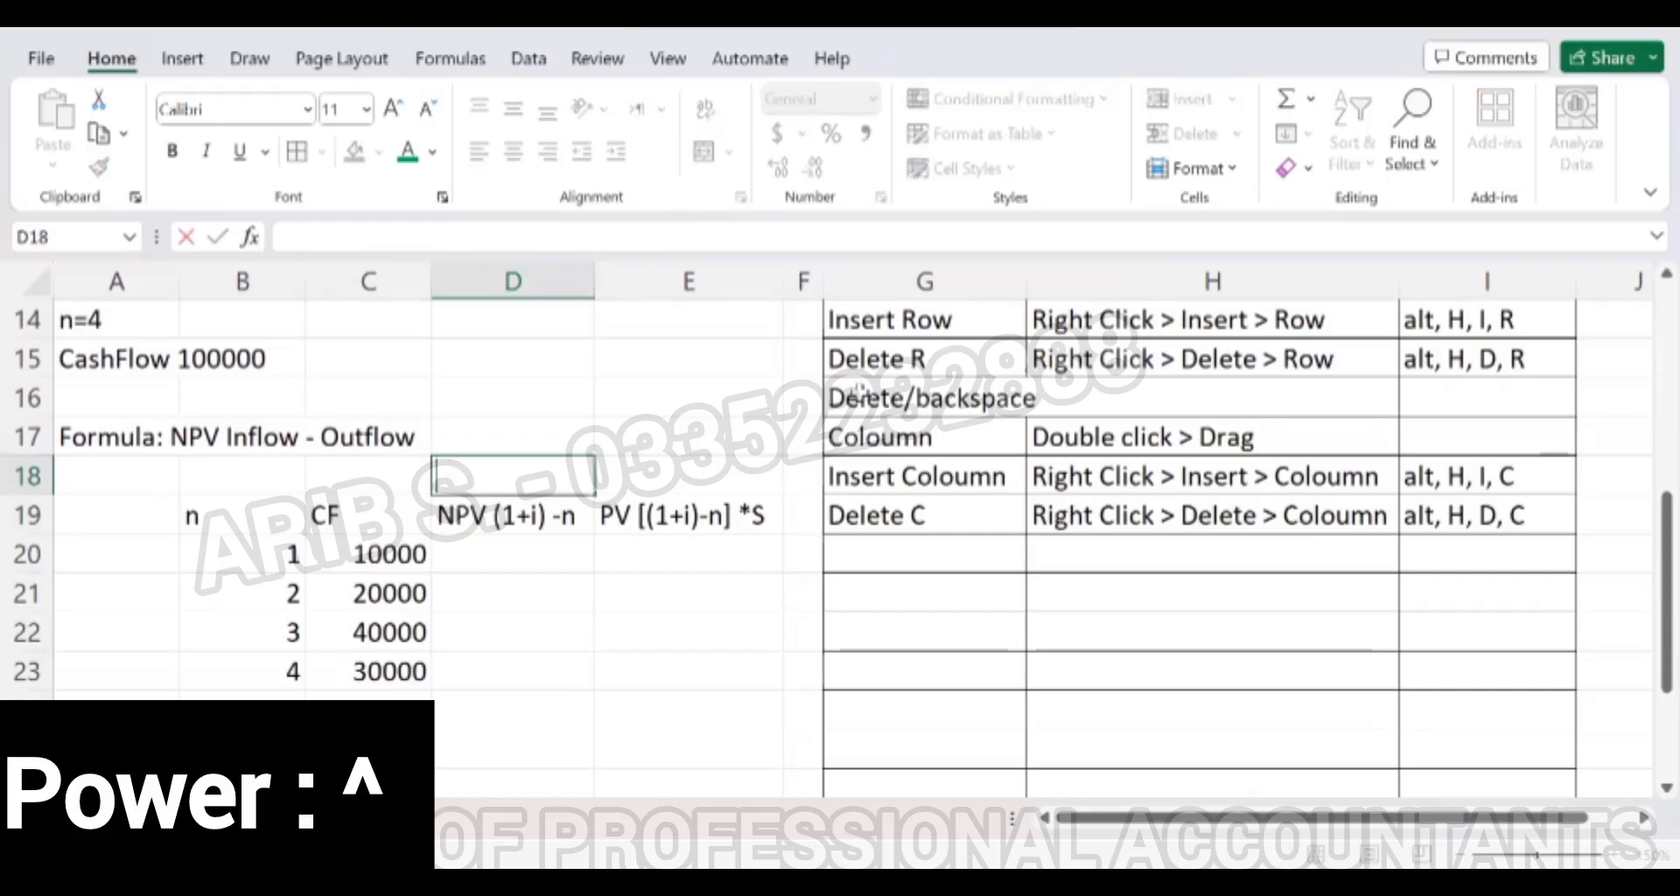
{"action": "key", "text": "Return"}
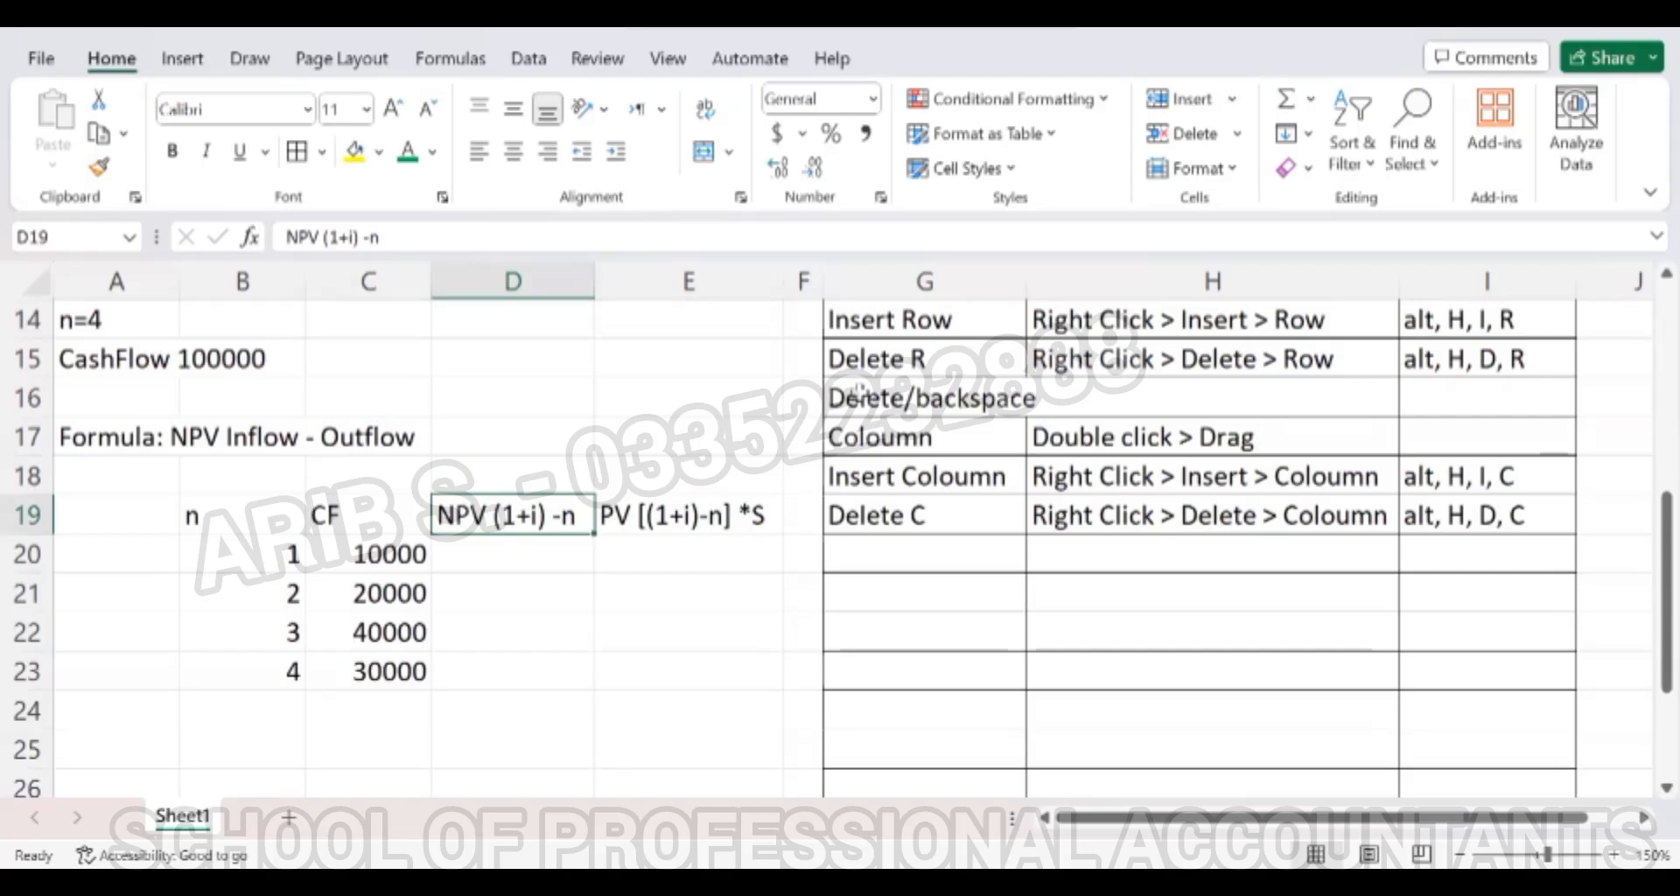
{"action": "key", "text": "F2"}
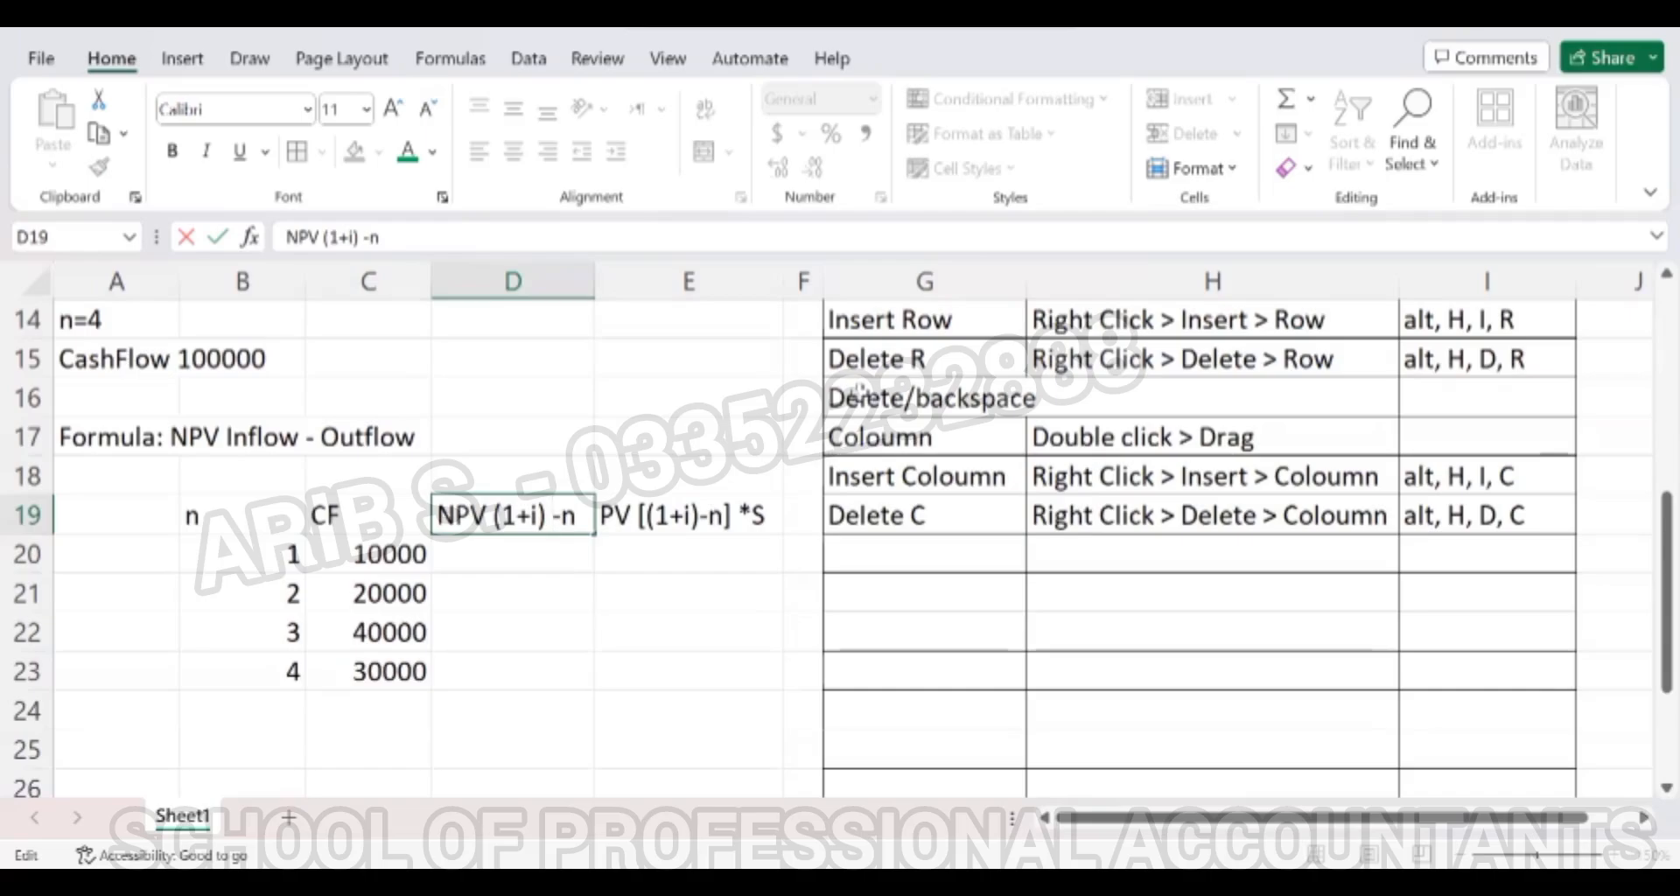
{"action": "key", "text": "Return"}
{"action": "key", "text": "Up"}
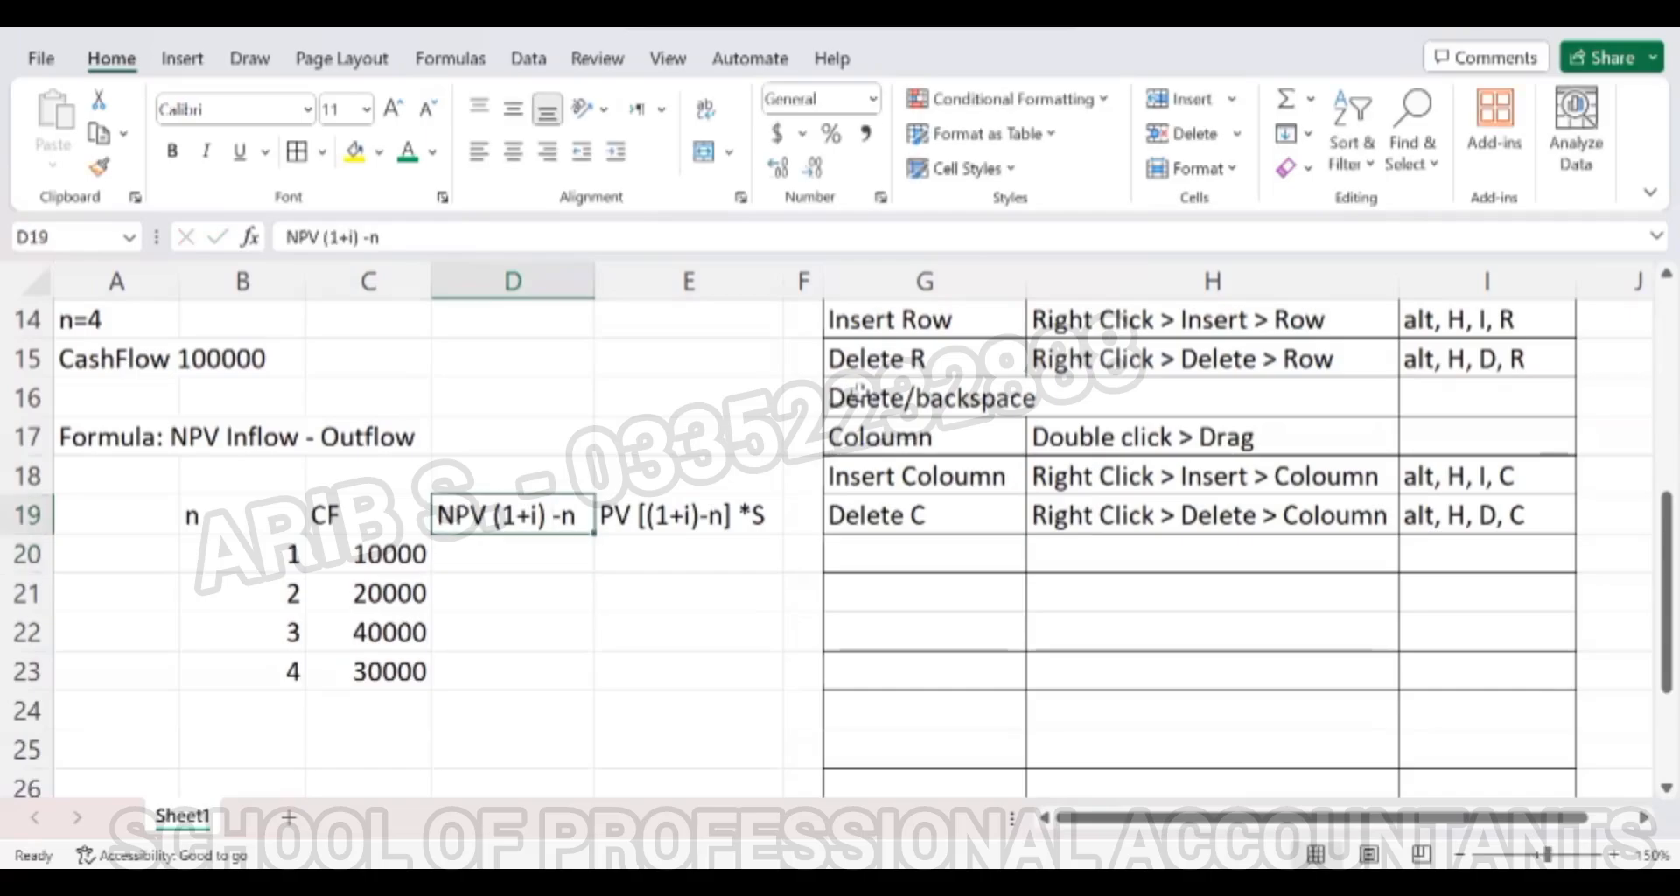
Insert the power sign in the heading in cell D19 so it reads "NPV (1+i)^ -n".
{"action": "double_click", "coordinate": [511, 514]}
{"action": "key", "text": "Right"}
{"action": "key", "text": "Right"}
{"action": "key", "text": "Right"}
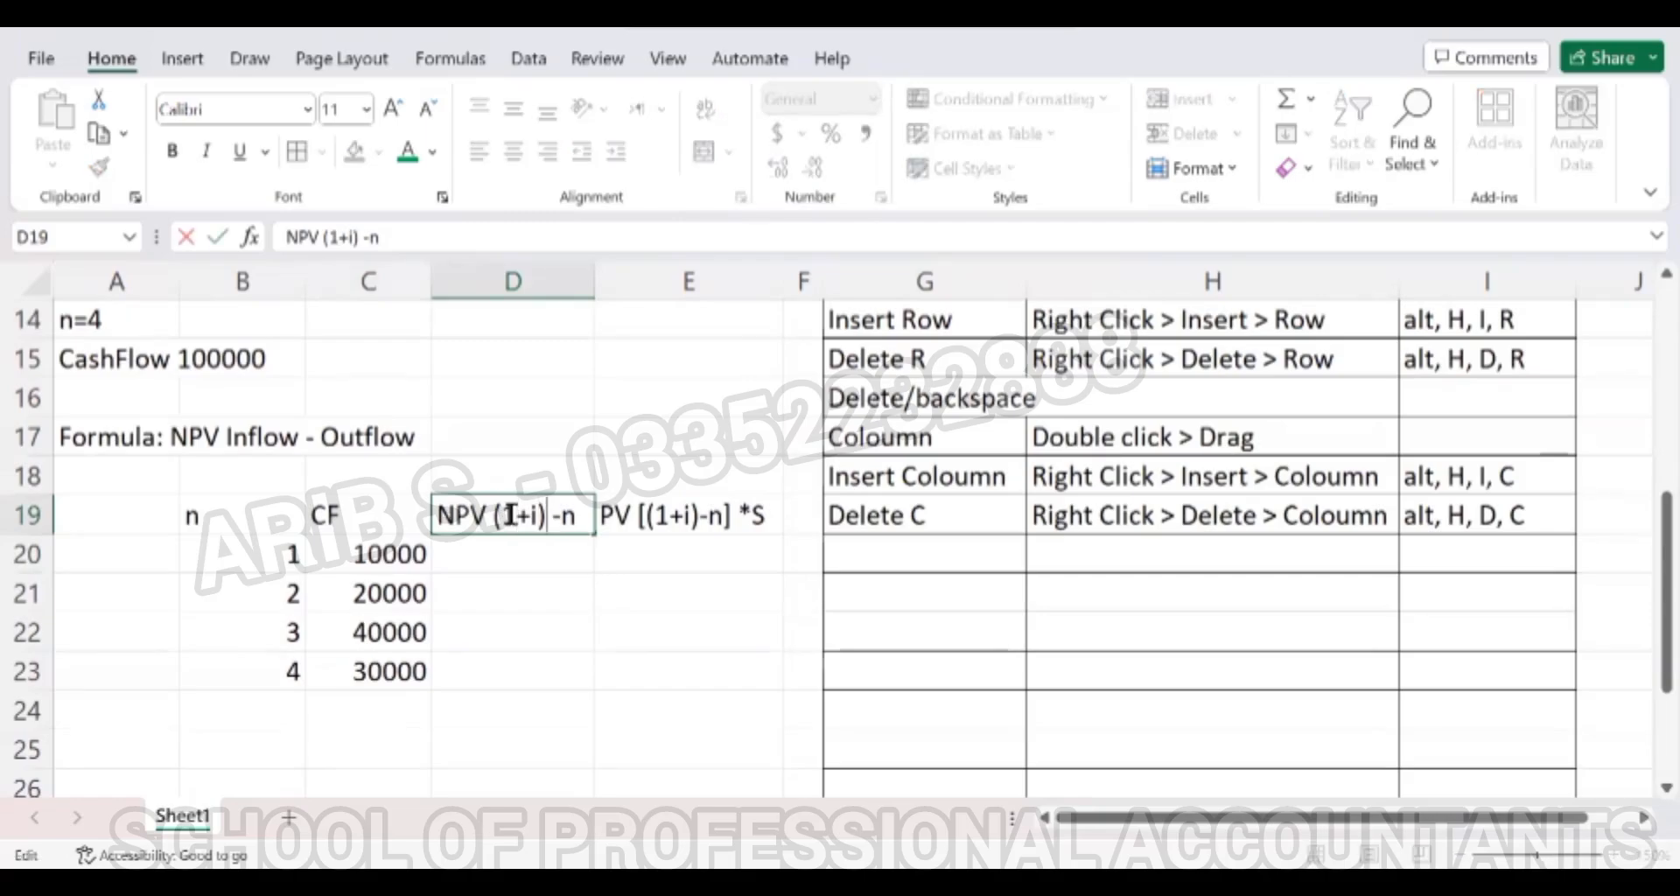
{"action": "type", "text": "^"}
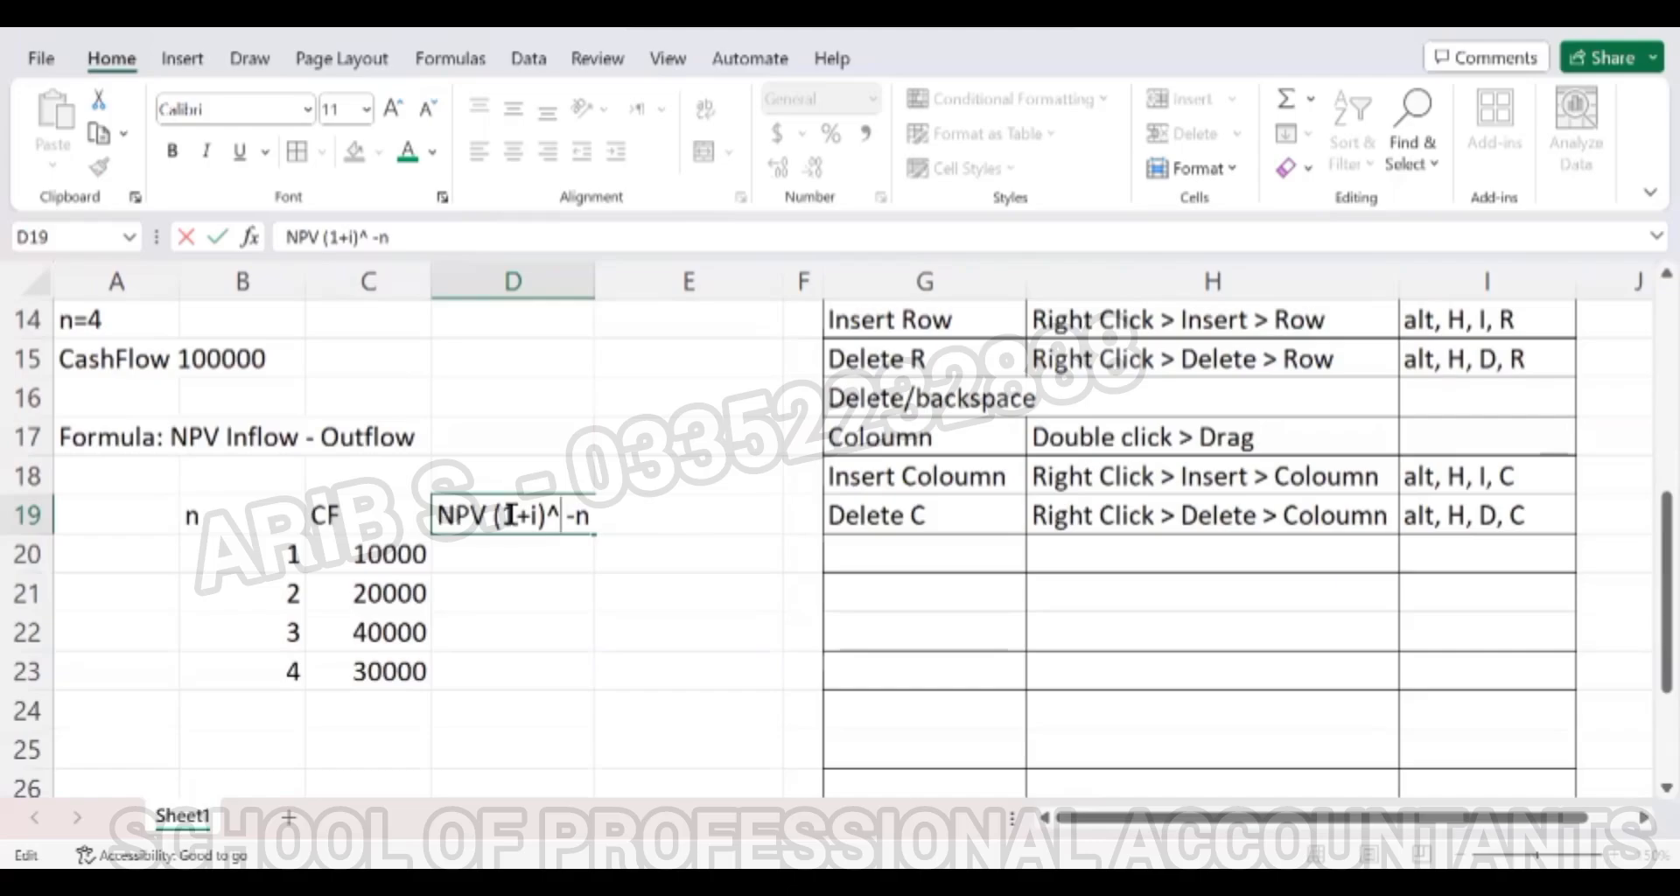
{"action": "key", "text": "Return"}
{"action": "key", "text": "Right"}
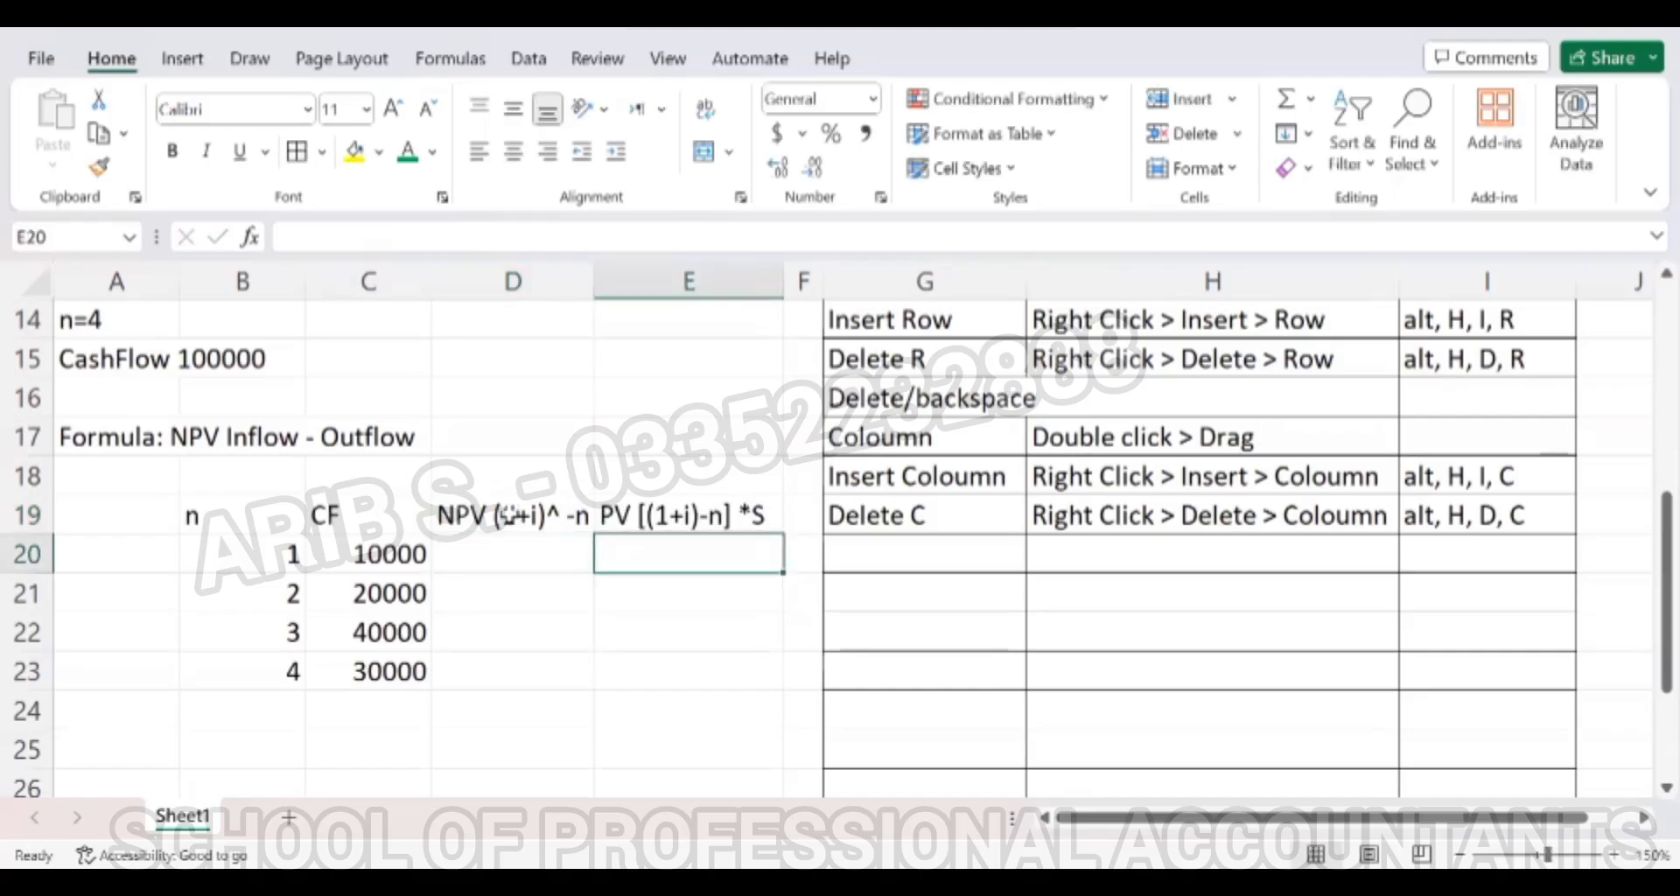
Insert the power sign in the heading in cell E19 so it reads "PV [(1+i)^ -n] *S".
{"action": "key", "text": "Up"}
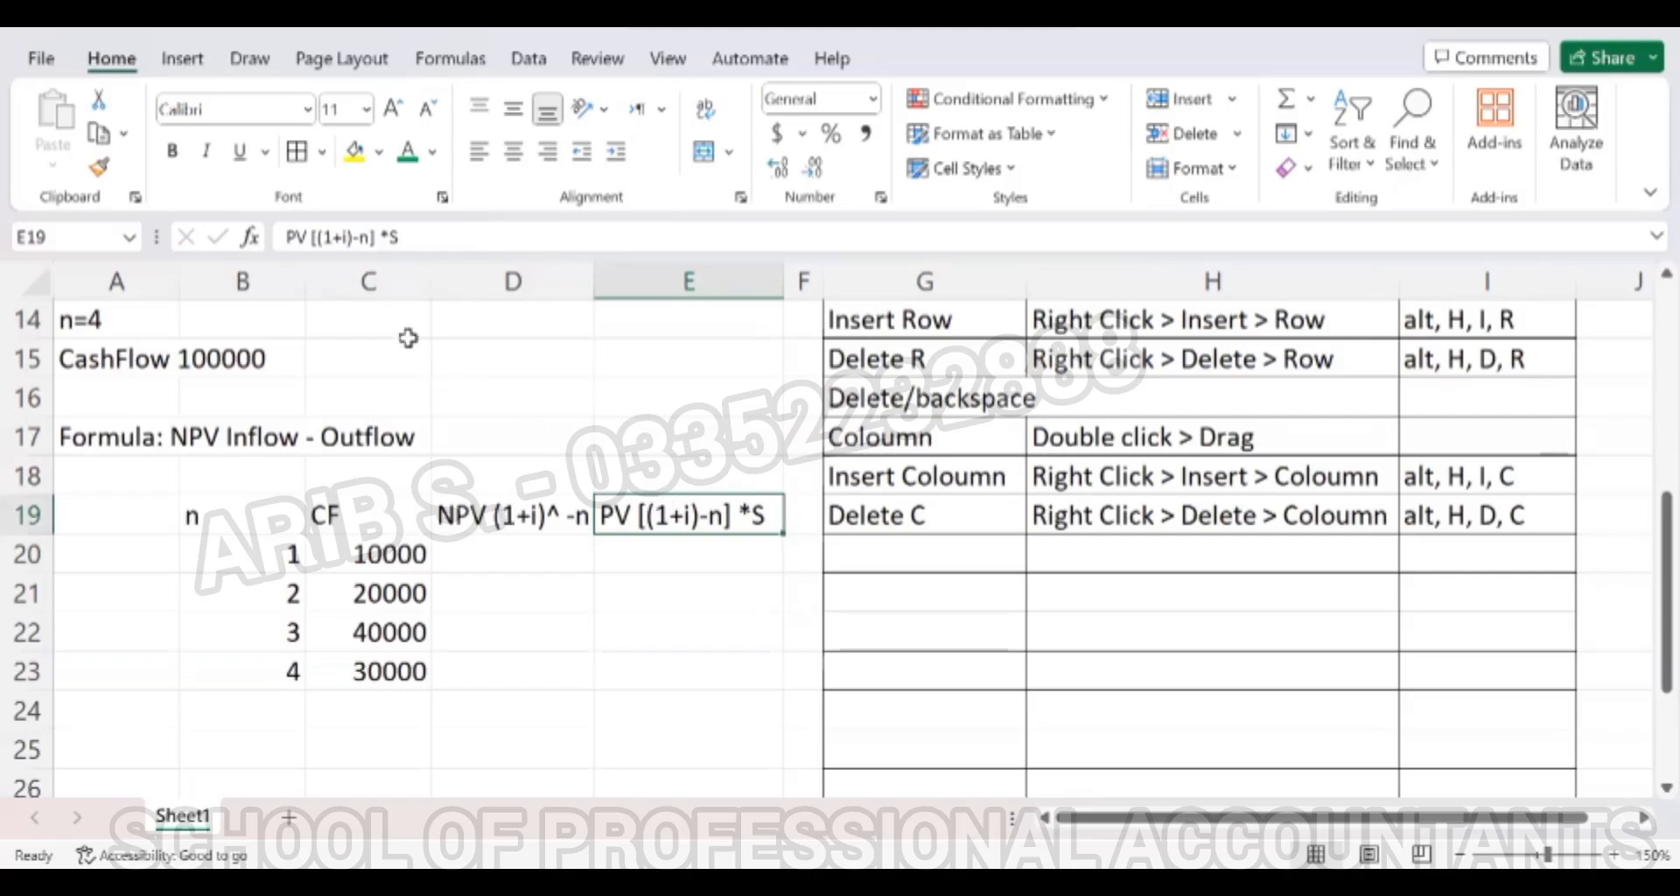
{"action": "left_click", "coordinate": [359, 237]}
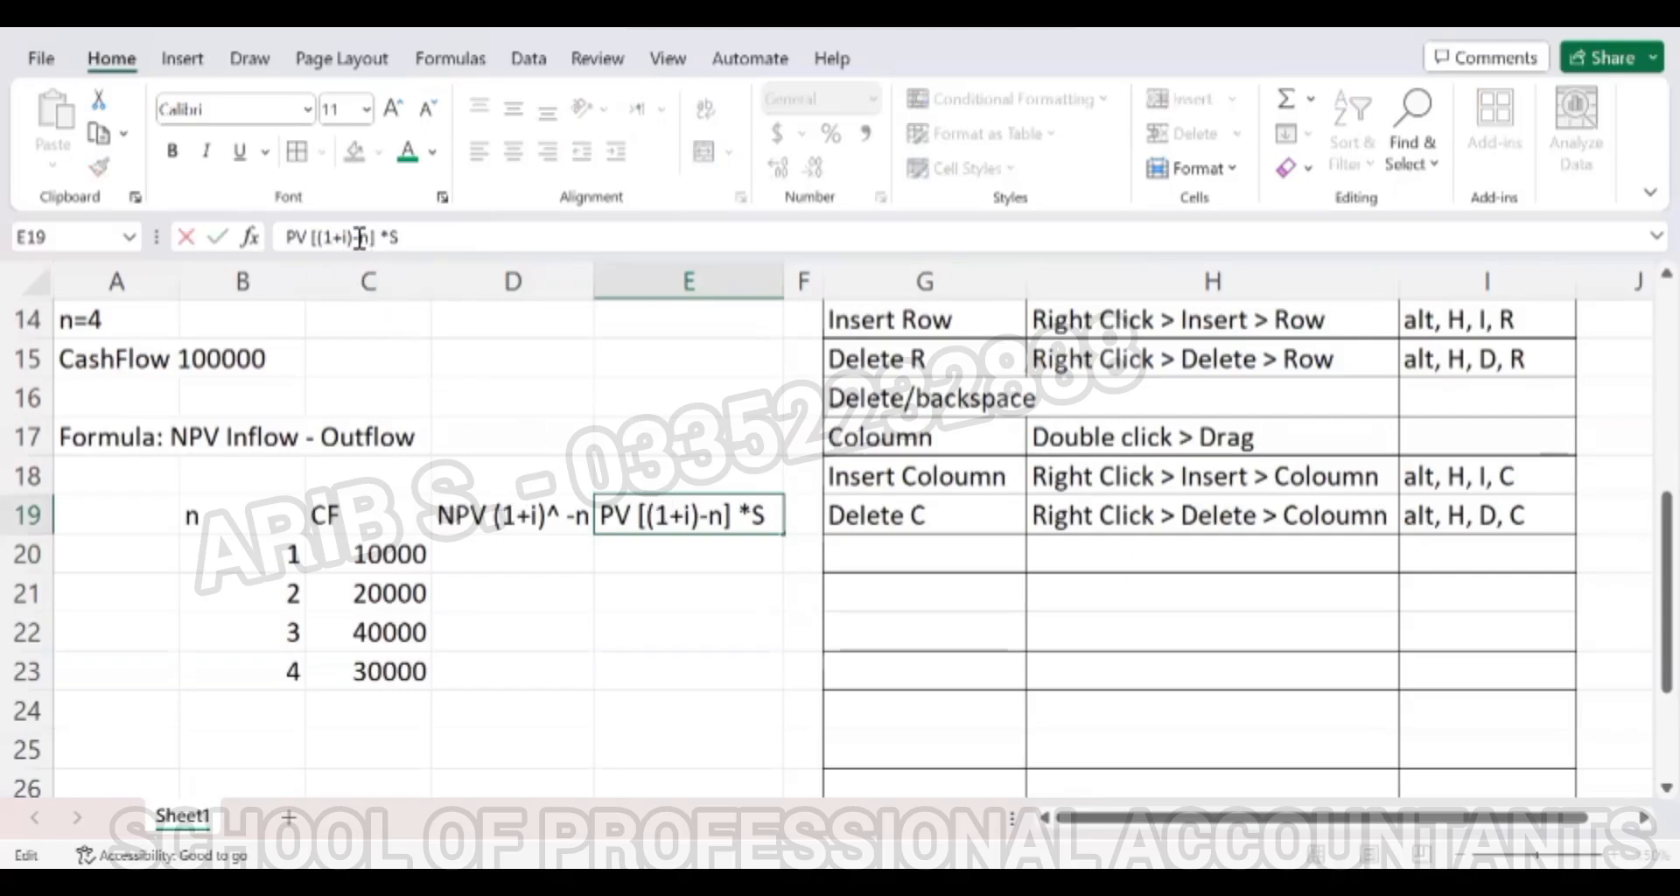
{"action": "type", "text": "^"}
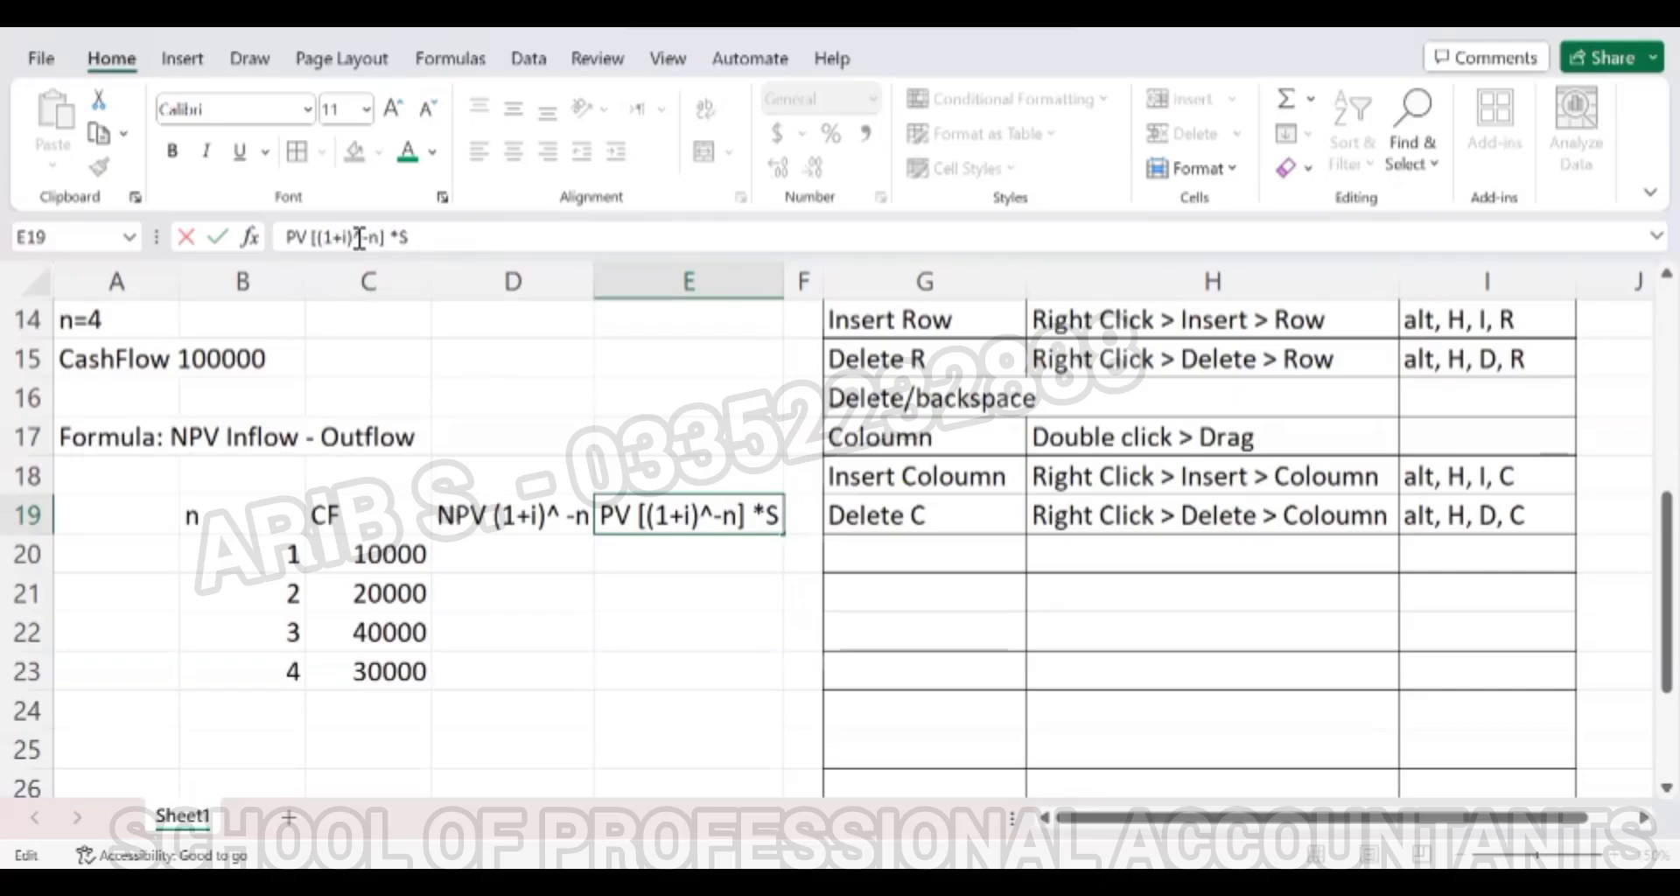
{"action": "key", "text": "Return"}
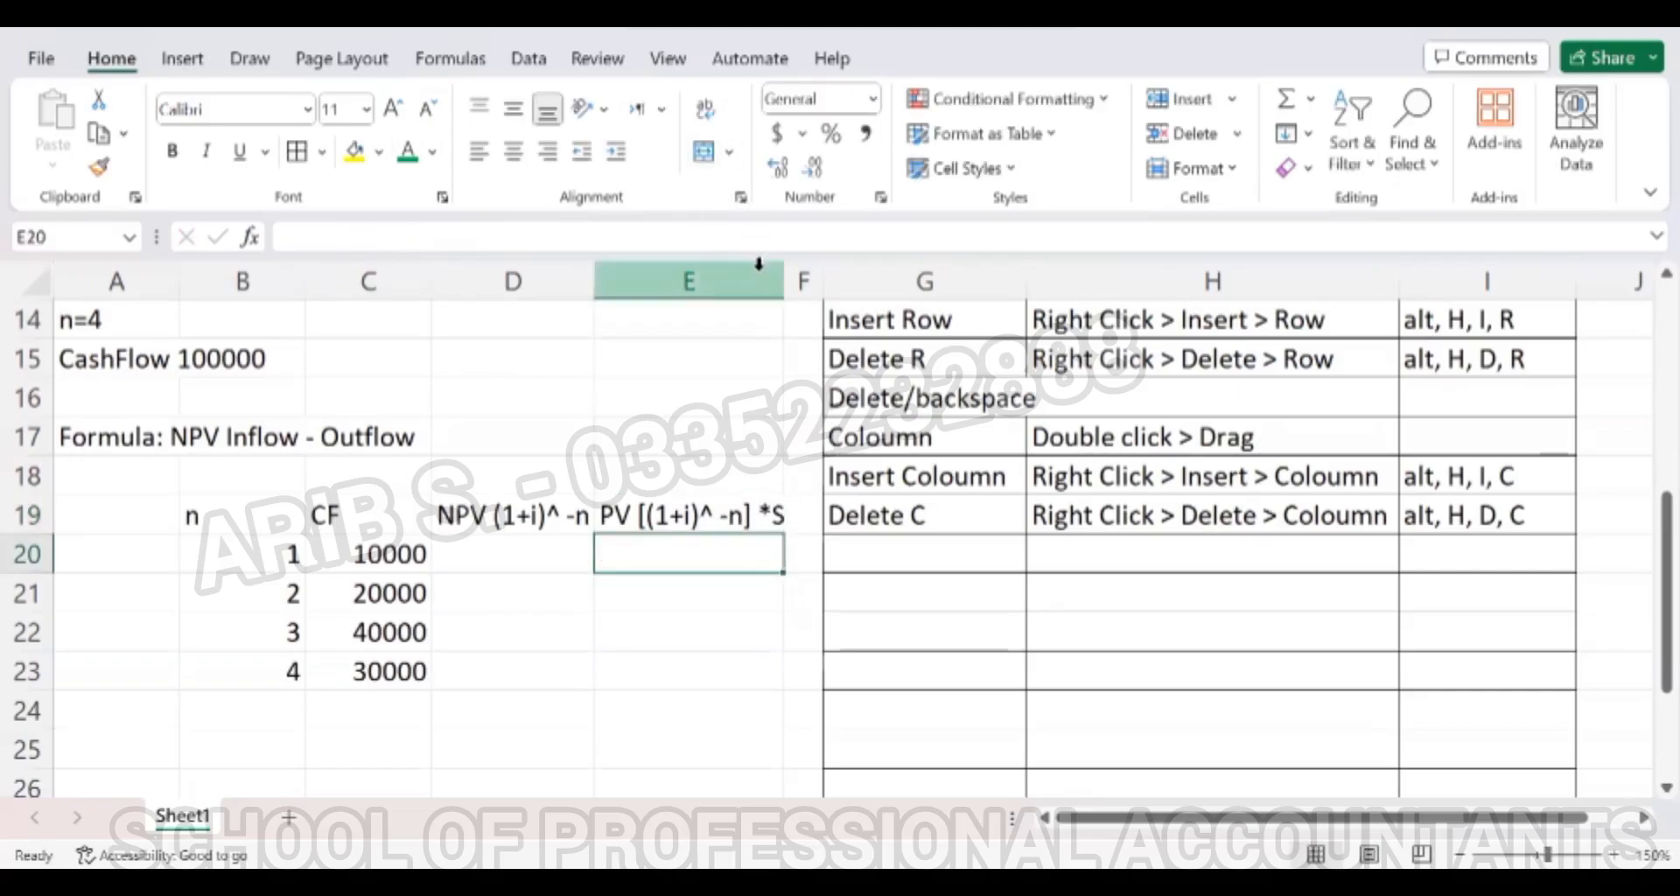
Widen column E to fit its heading and narrow column B around the period numbers.
{"action": "left_click_drag", "start_coordinate": [779, 272], "coordinate": [800, 276]}
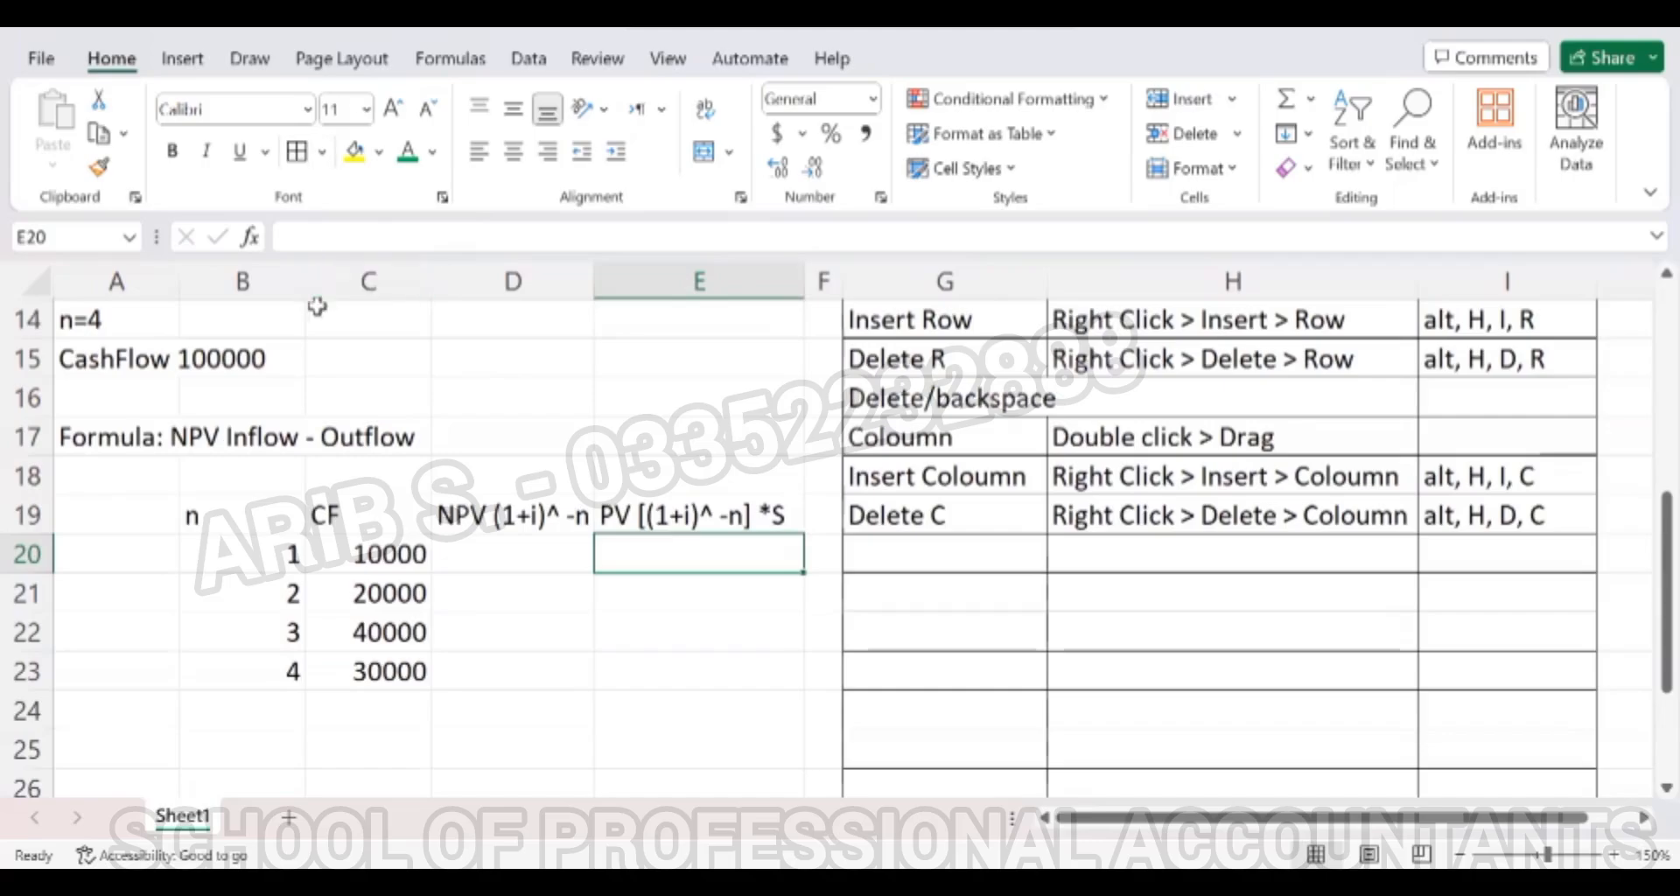
{"action": "left_click_drag", "start_coordinate": [306, 290], "coordinate": [233, 290]}
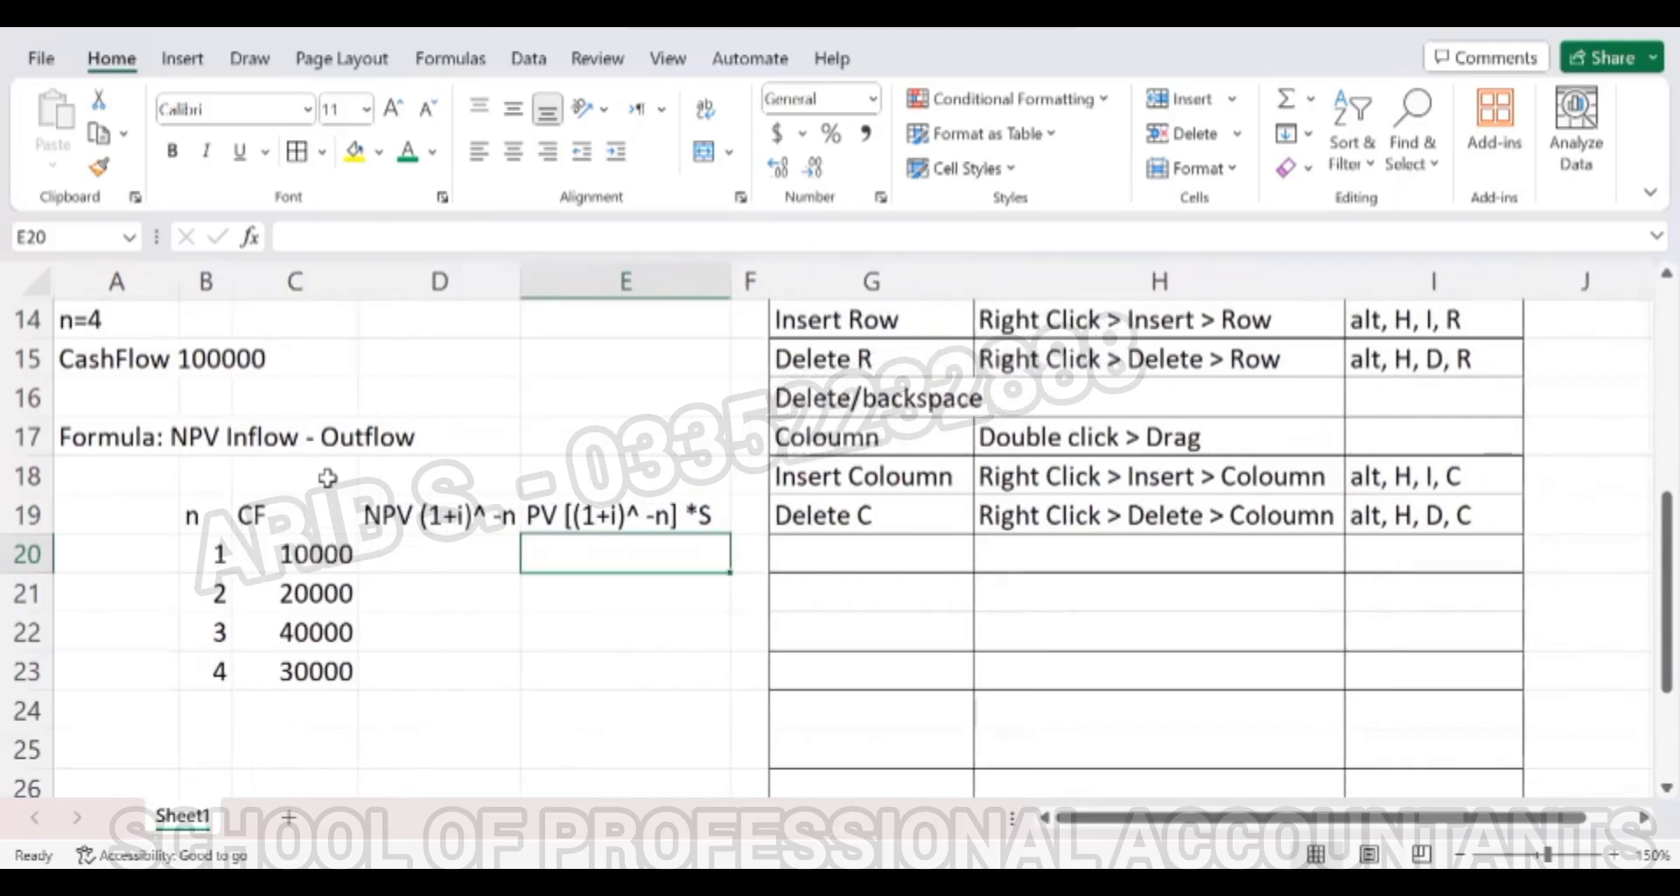
{"action": "key", "text": "Right"}
{"action": "key", "text": "Right"}
{"action": "key", "text": "Up"}
{"action": "key", "text": "Up"}
{"action": "key", "text": "Up"}
{"action": "key", "text": "Up"}
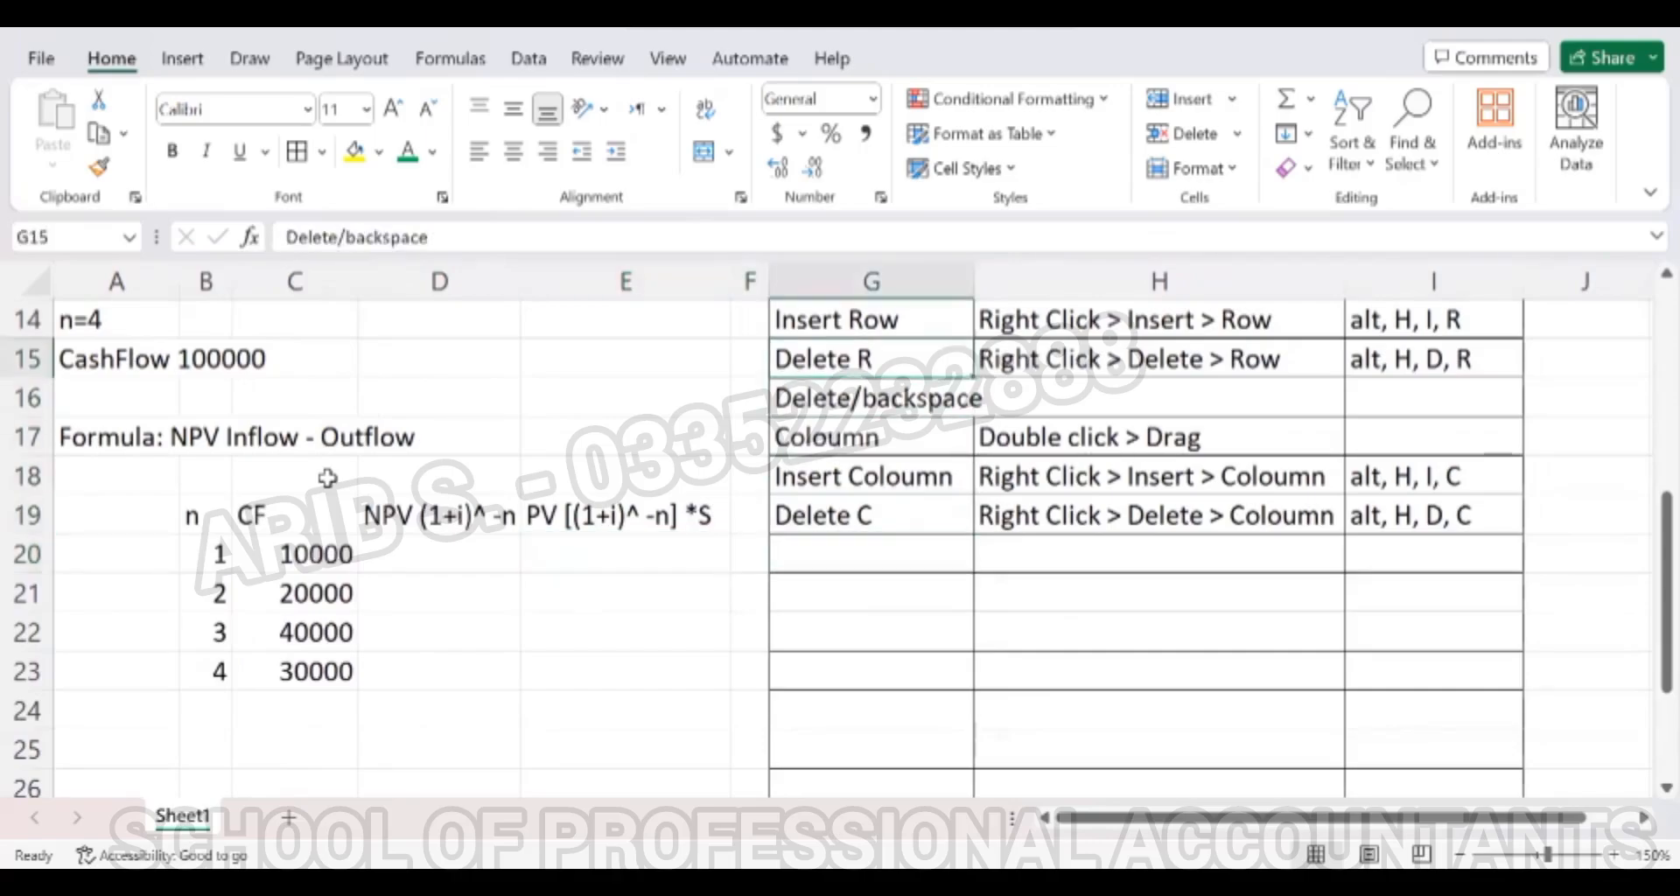
{"action": "key", "text": "Down"}
{"action": "key", "text": "Down"}
{"action": "key", "text": "Left"}
{"action": "key", "text": "Left"}
{"action": "key", "text": "Left"}
{"action": "key", "text": "Left"}
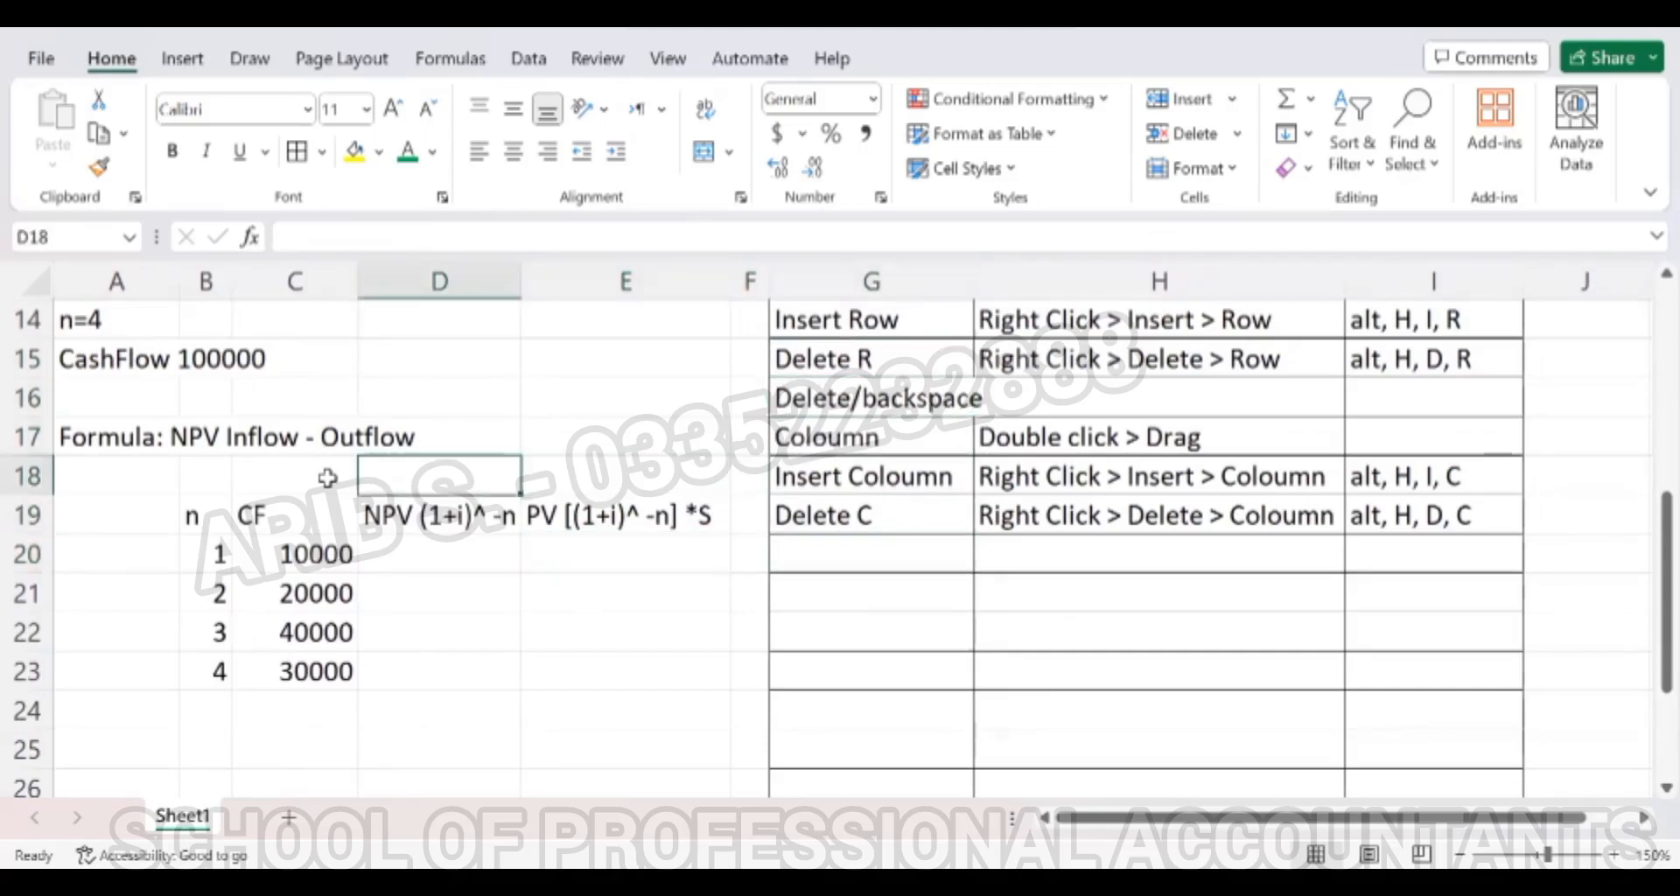
{"action": "key", "text": "Left"}
{"action": "key", "text": "Down"}
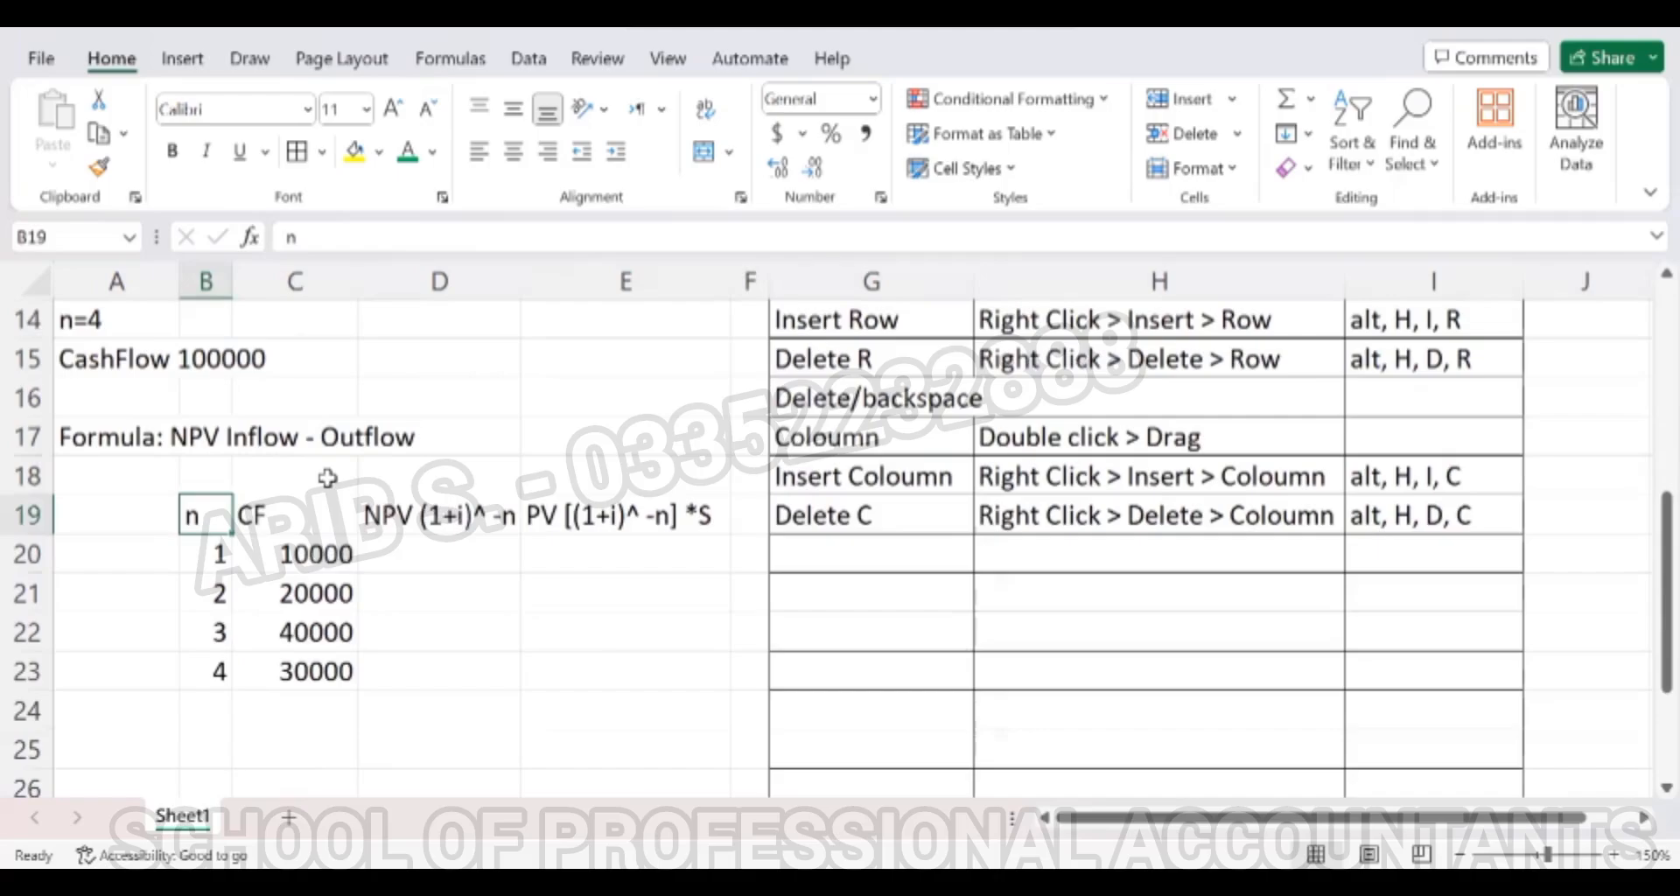
{"action": "key", "text": "shift+Right"}
{"action": "key", "text": "shift+Right"}
{"action": "key", "text": "shift+Right"}
Try the comma number format on the cash flows in cells C20 to C23, and undo it.
{"action": "key", "text": "Right"}
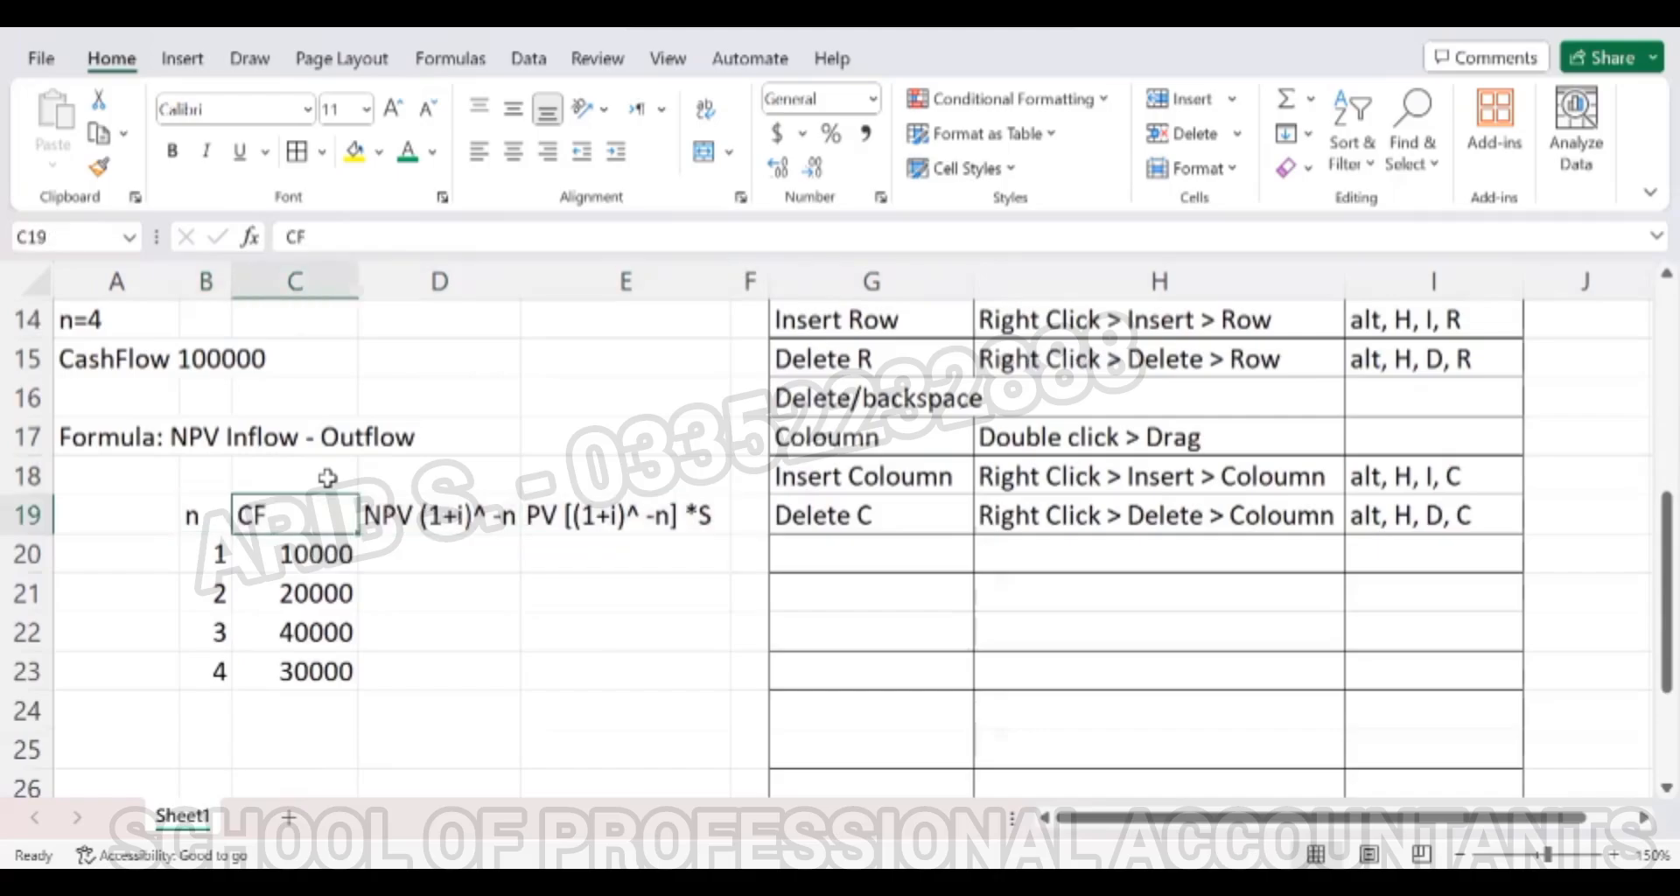
{"action": "key", "text": "Down"}
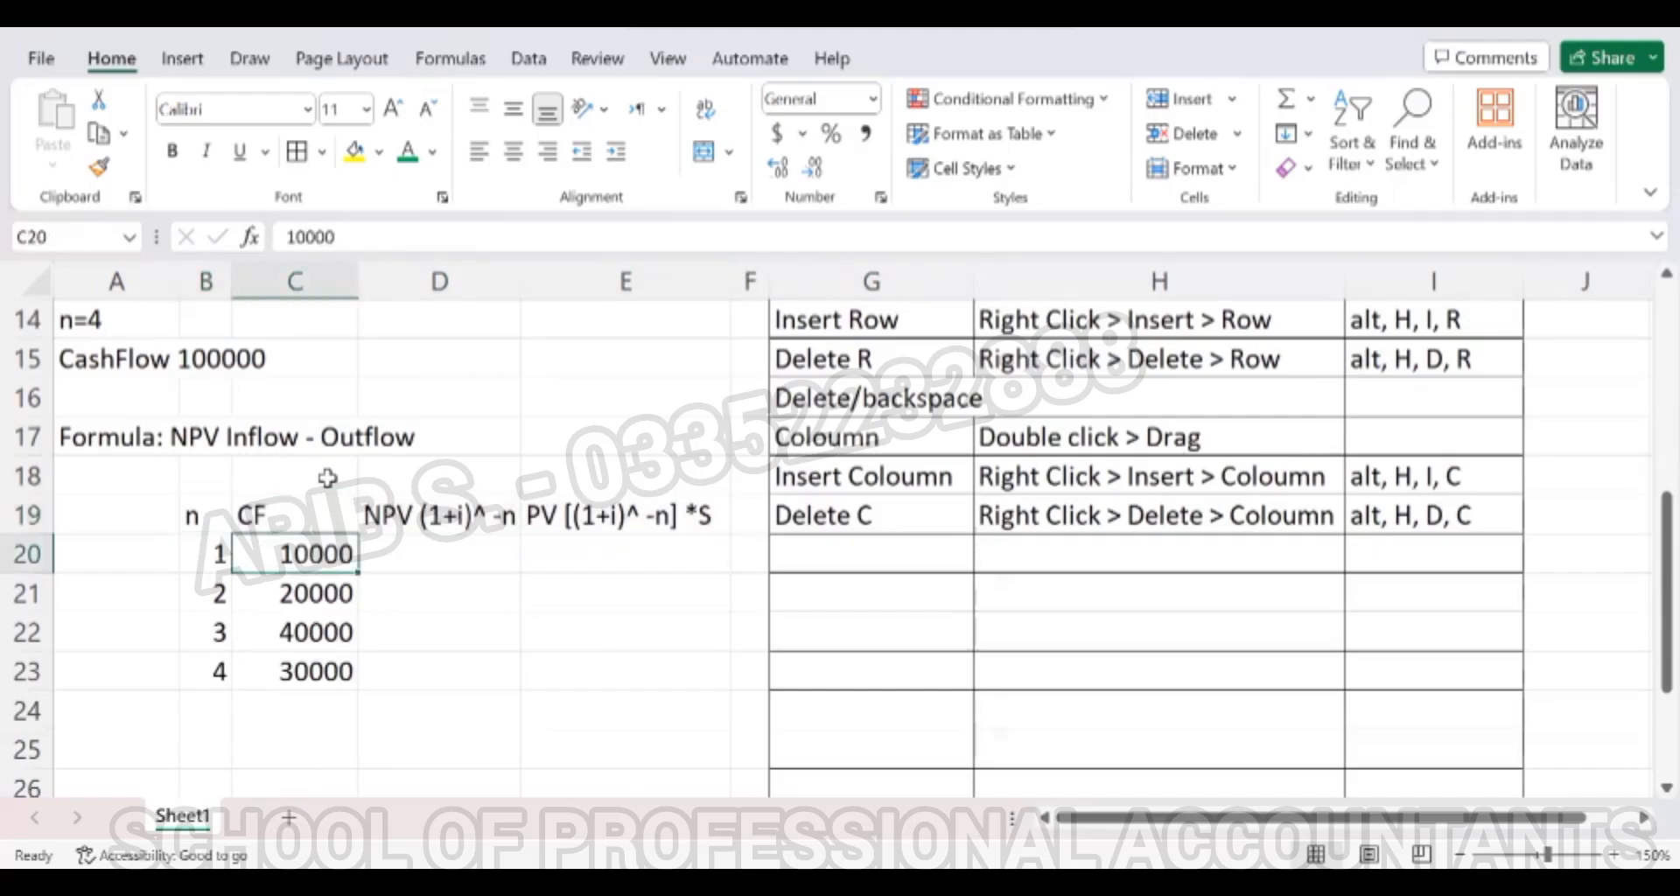
{"action": "key", "text": "shift+Down"}
{"action": "key", "text": "shift+Down"}
{"action": "key", "text": "shift+Down"}
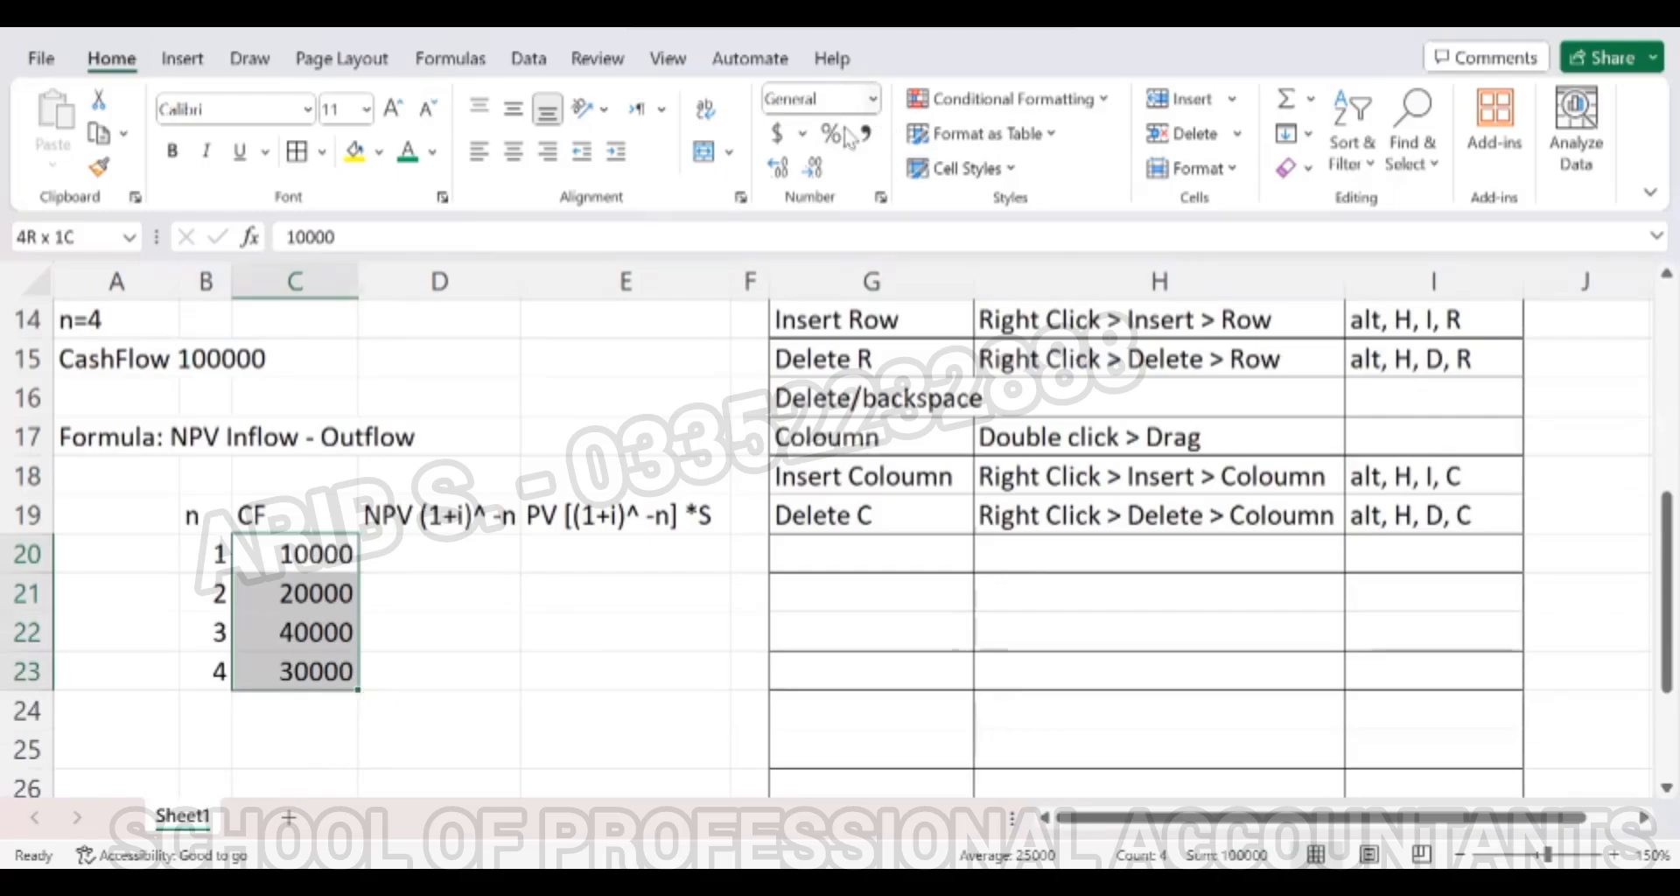
{"action": "left_click", "coordinate": [867, 144]}
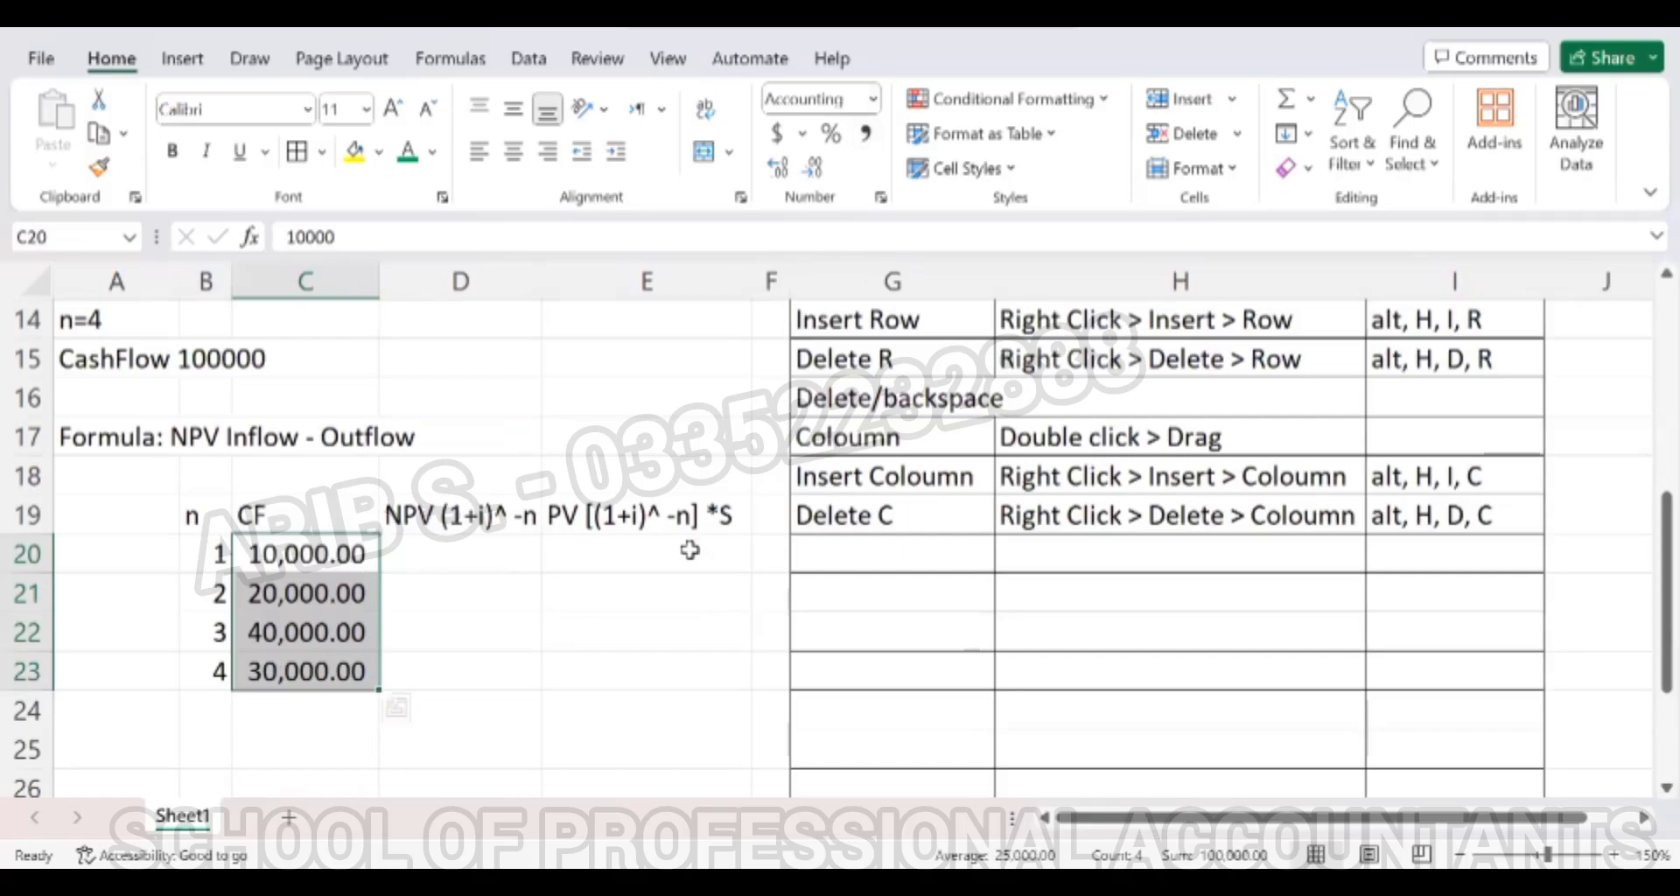
{"action": "key", "text": "ctrl+z"}
{"action": "key", "text": "Down"}
{"action": "key", "text": "Up"}
{"action": "key", "text": "Up"}
{"action": "key", "text": "Down"}
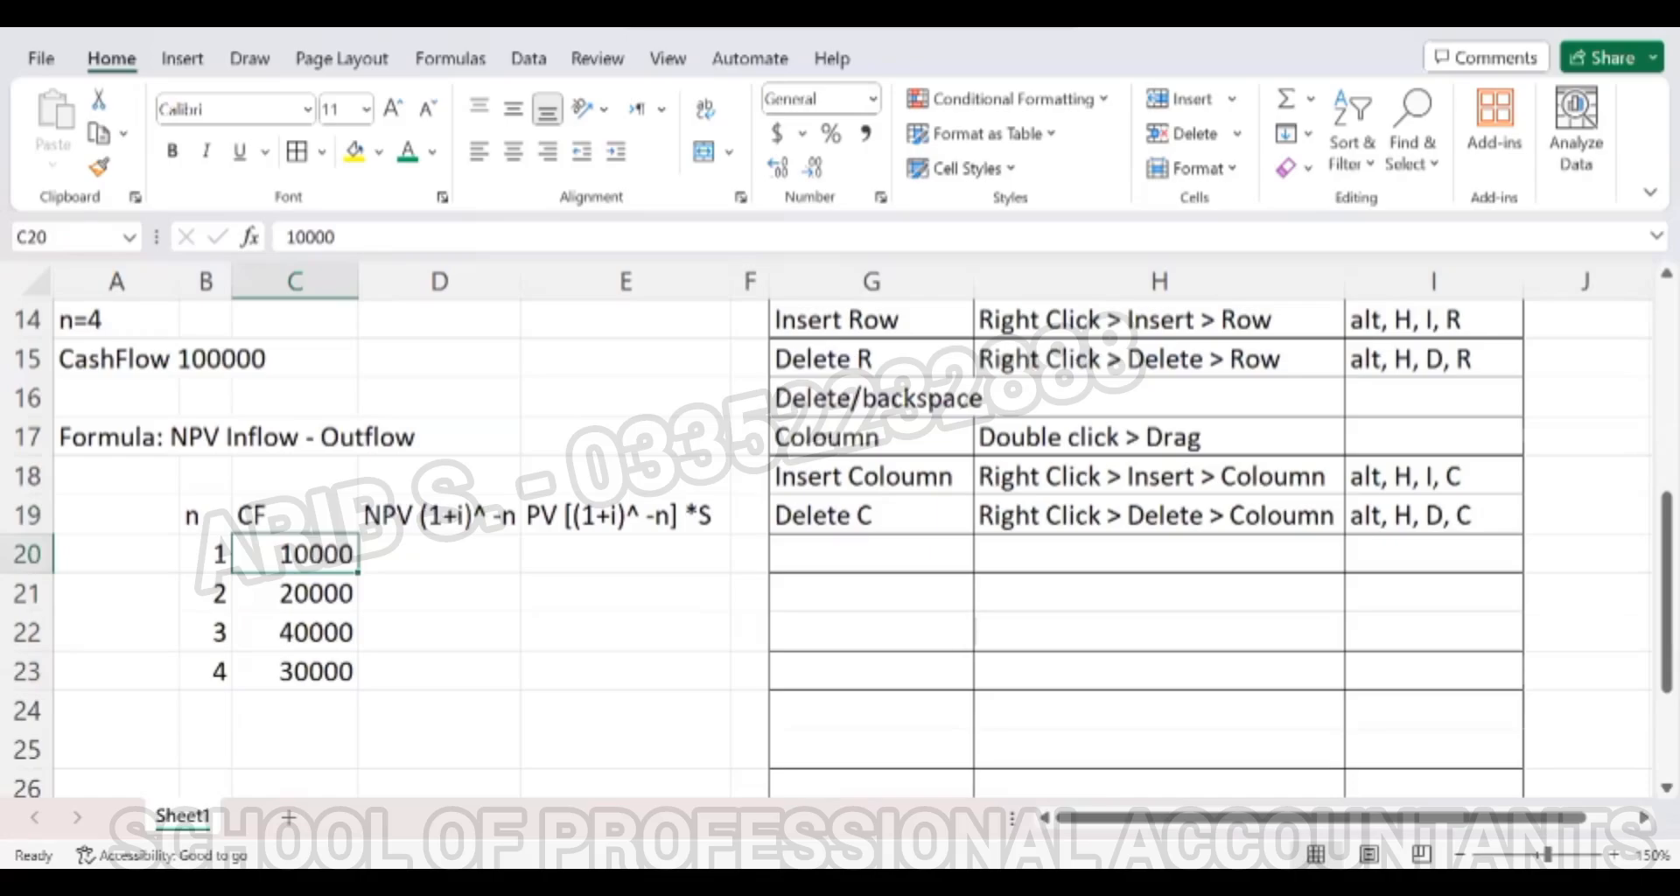
Edit the first cash flow in cell C20 to include a thousands comma, reading 10,000.
{"action": "double_click", "coordinate": [296, 554]}
{"action": "key", "text": "Right"}
{"action": "type", "text": ","}
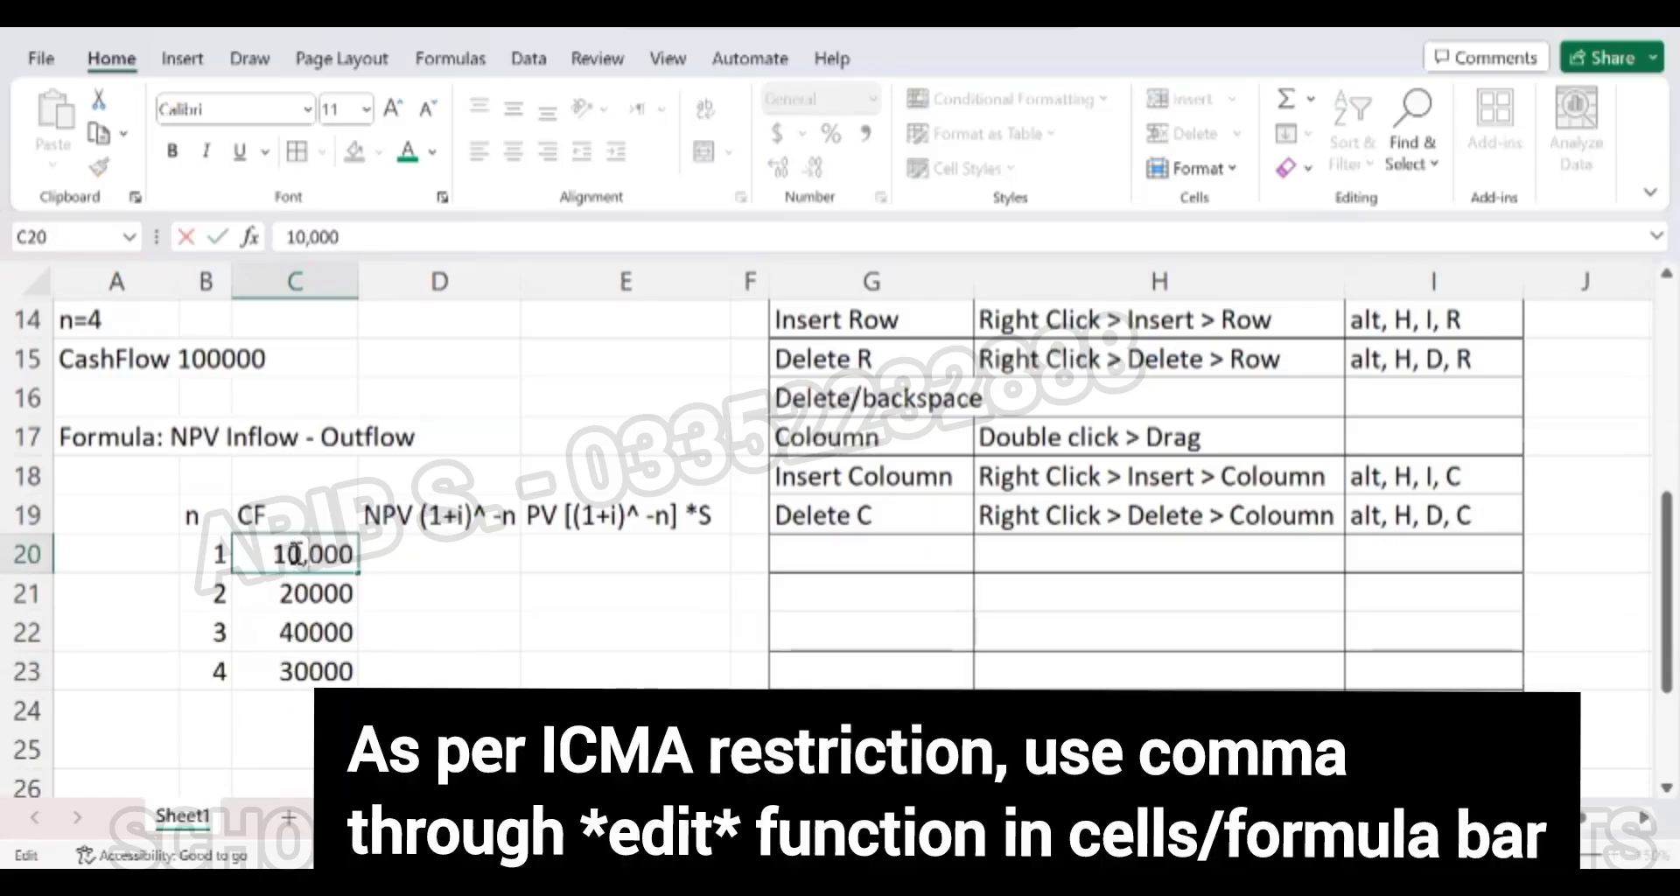
{"action": "key", "text": "Return"}
{"action": "type", "text": "'"}
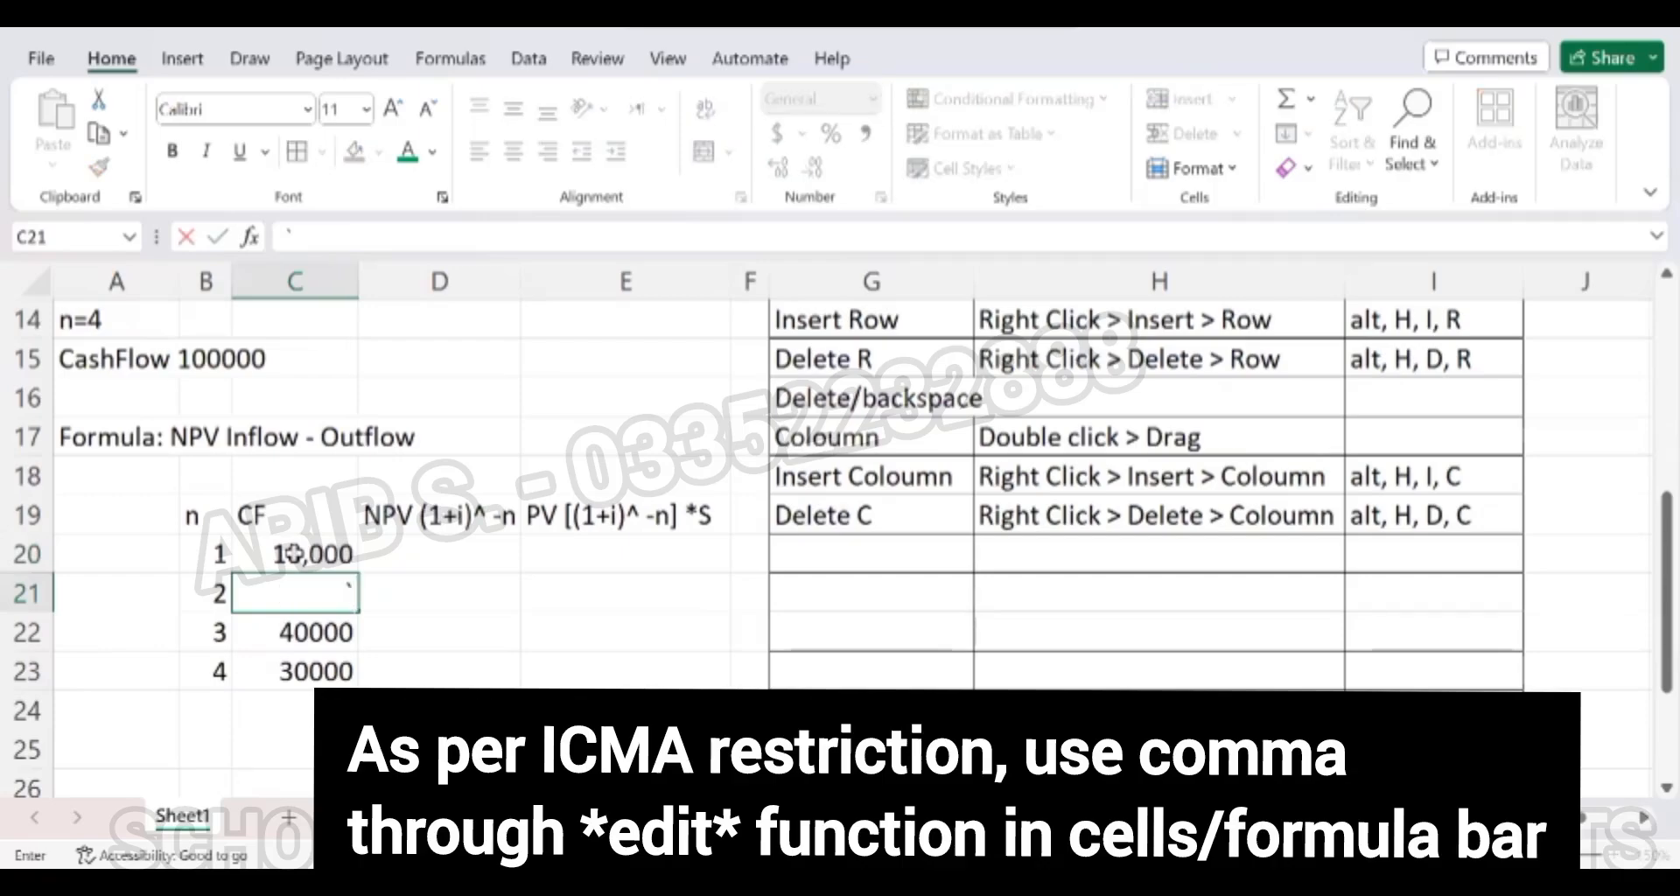
{"action": "key", "text": "ctrl+z"}
{"action": "key", "text": "Escape"}
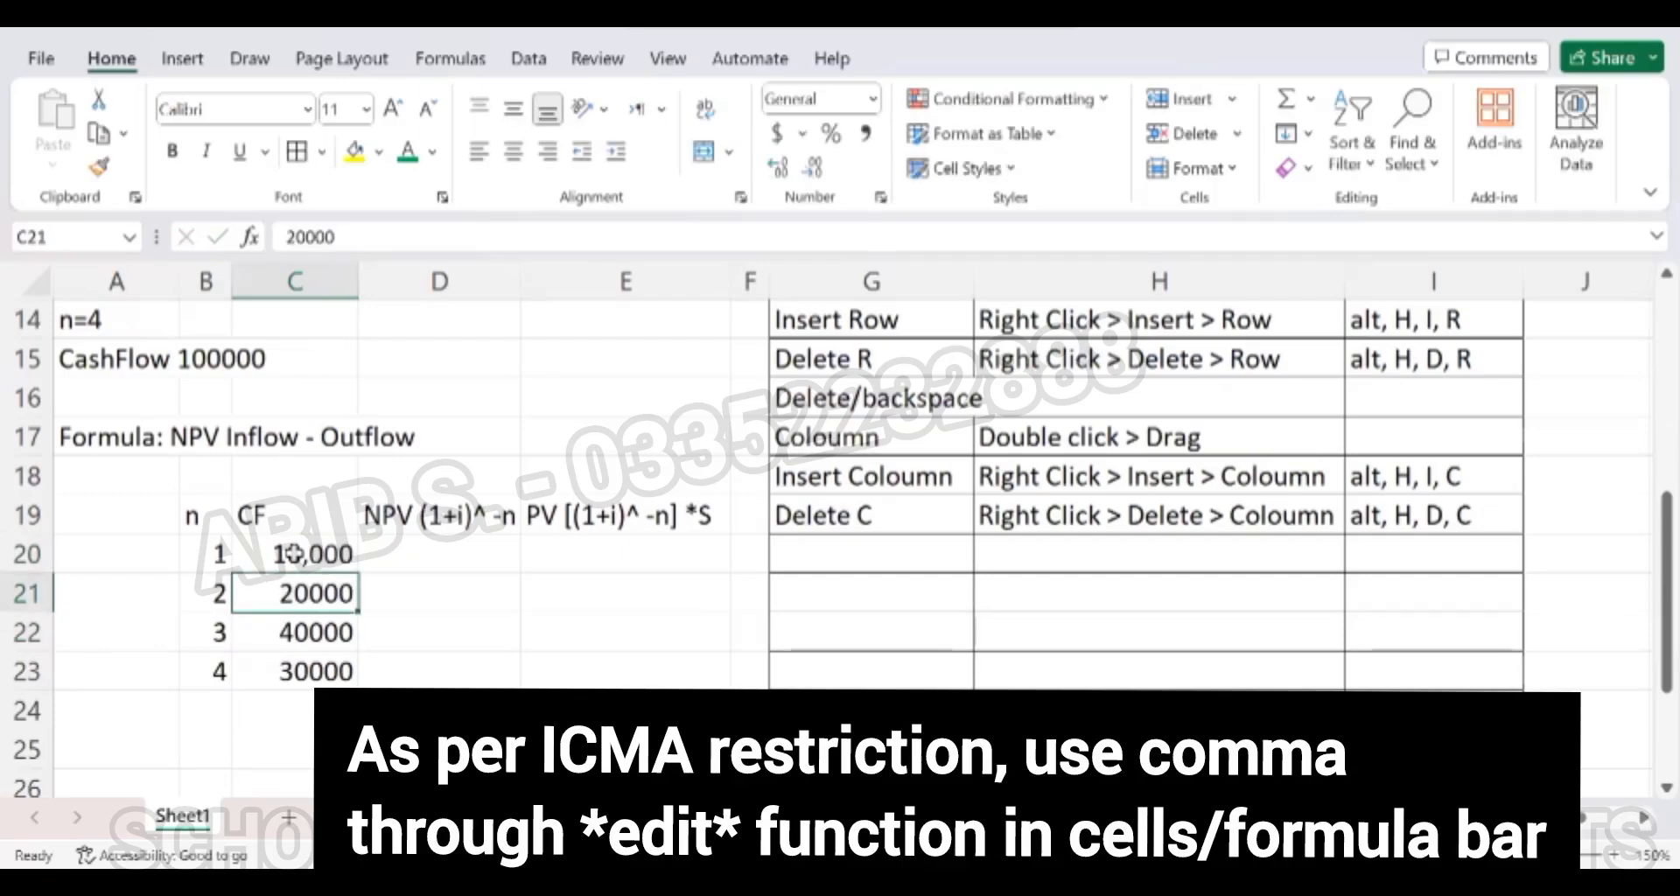
Edit the second cash flow in cell C21 to include a thousands comma, reading 20,000.
{"action": "double_click", "coordinate": [302, 595]}
{"action": "type", "text": ","}
{"action": "key", "text": "Return"}
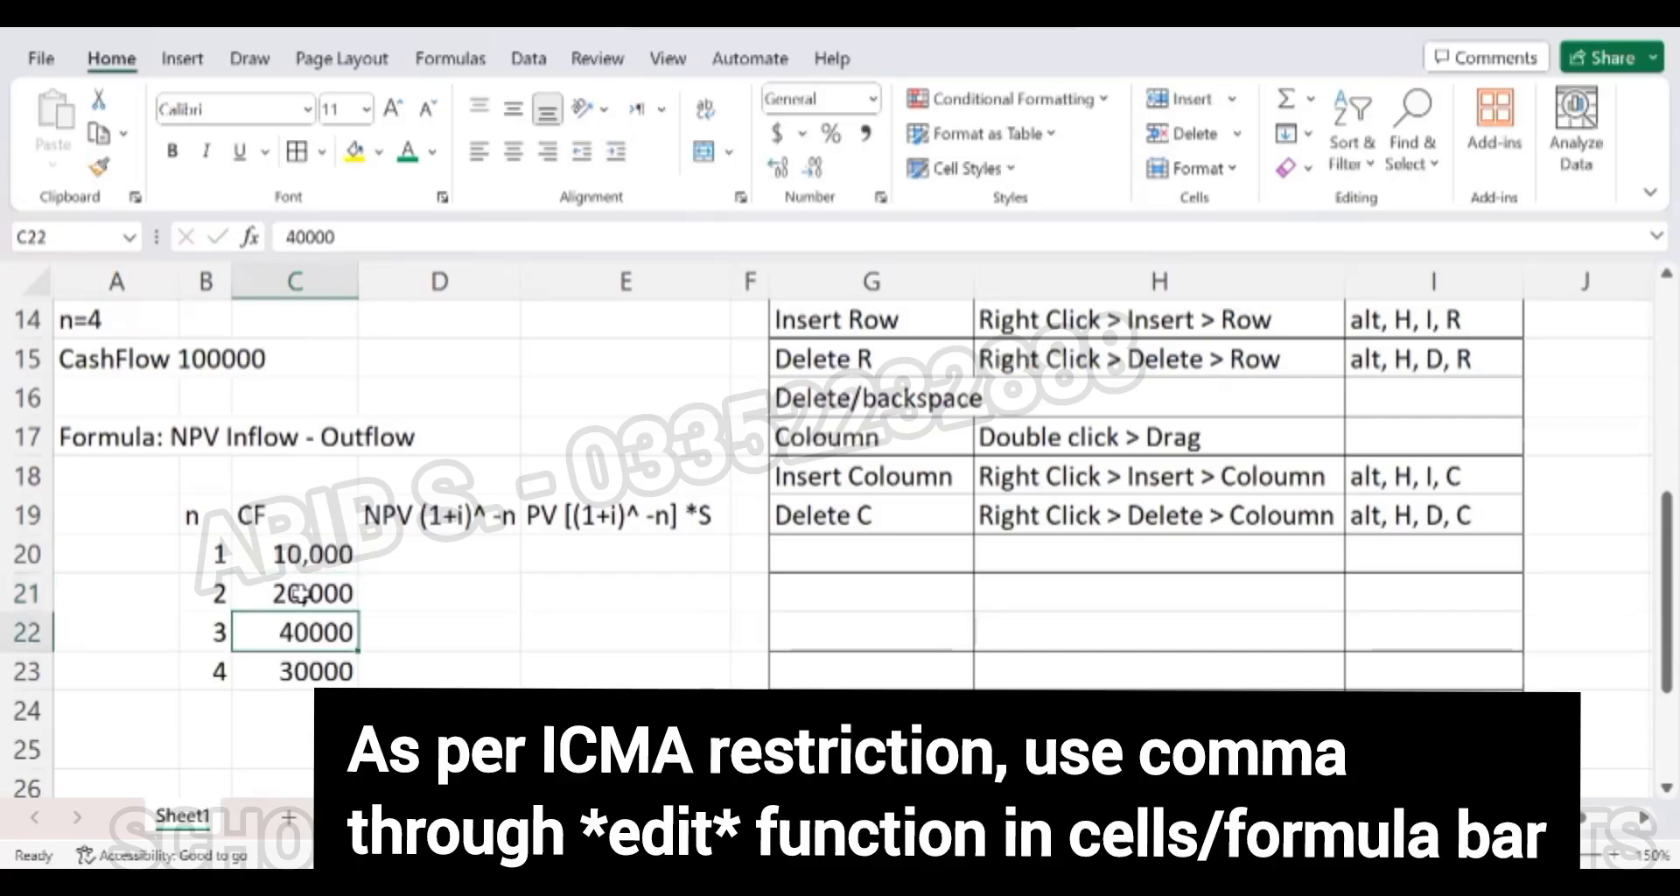
{"action": "type", "text": ","}
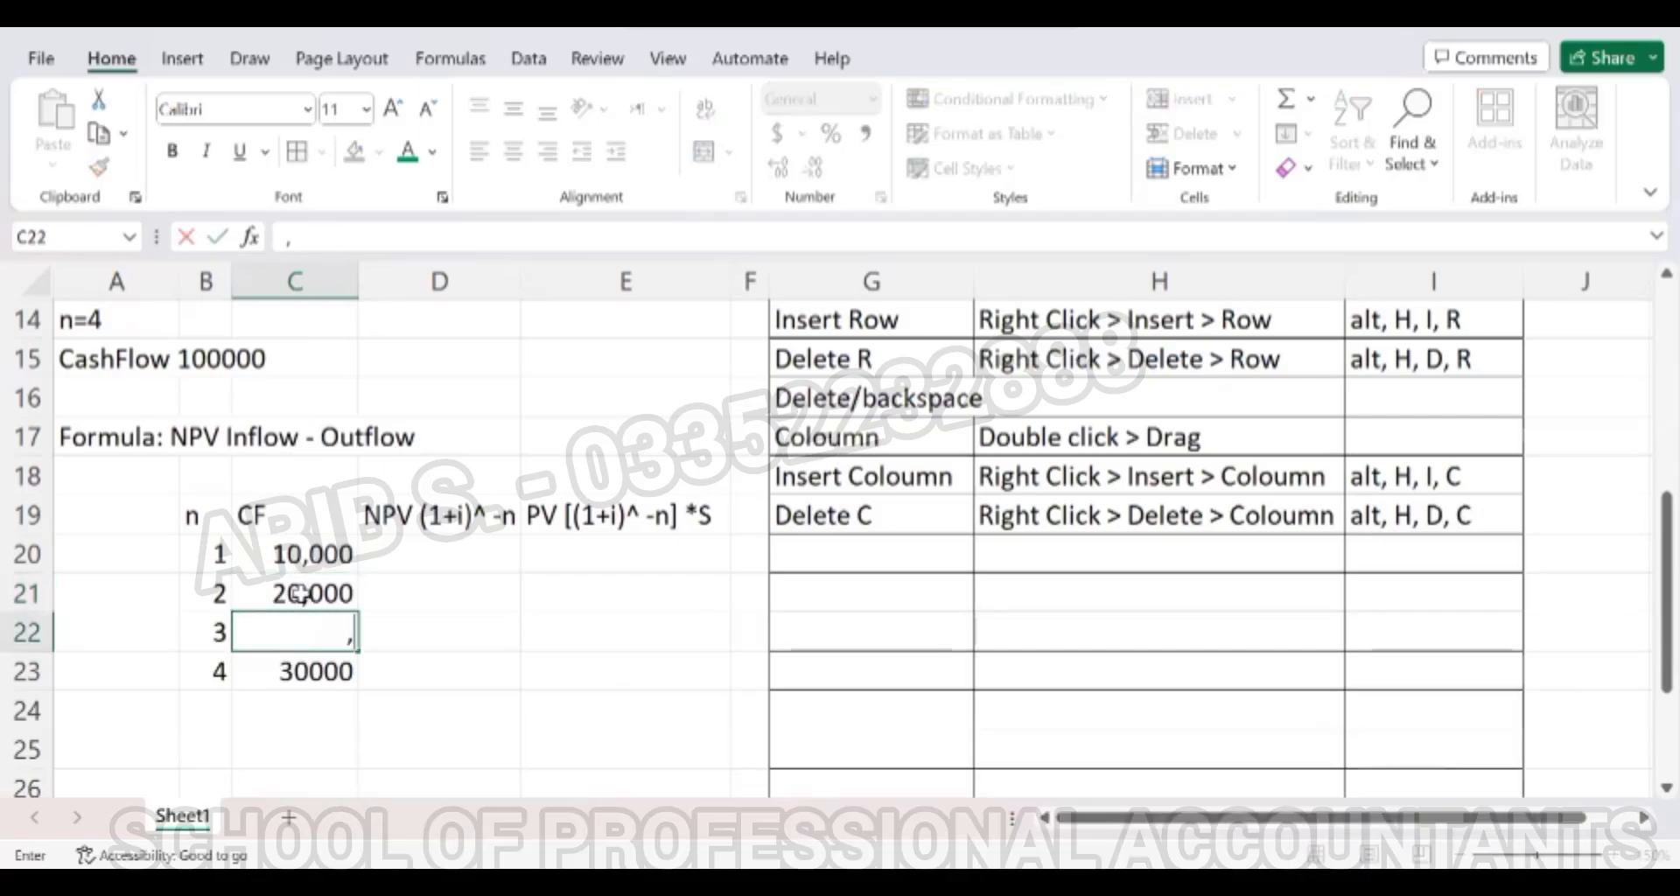
{"action": "key", "text": "Return"}
{"action": "key", "text": "F2"}
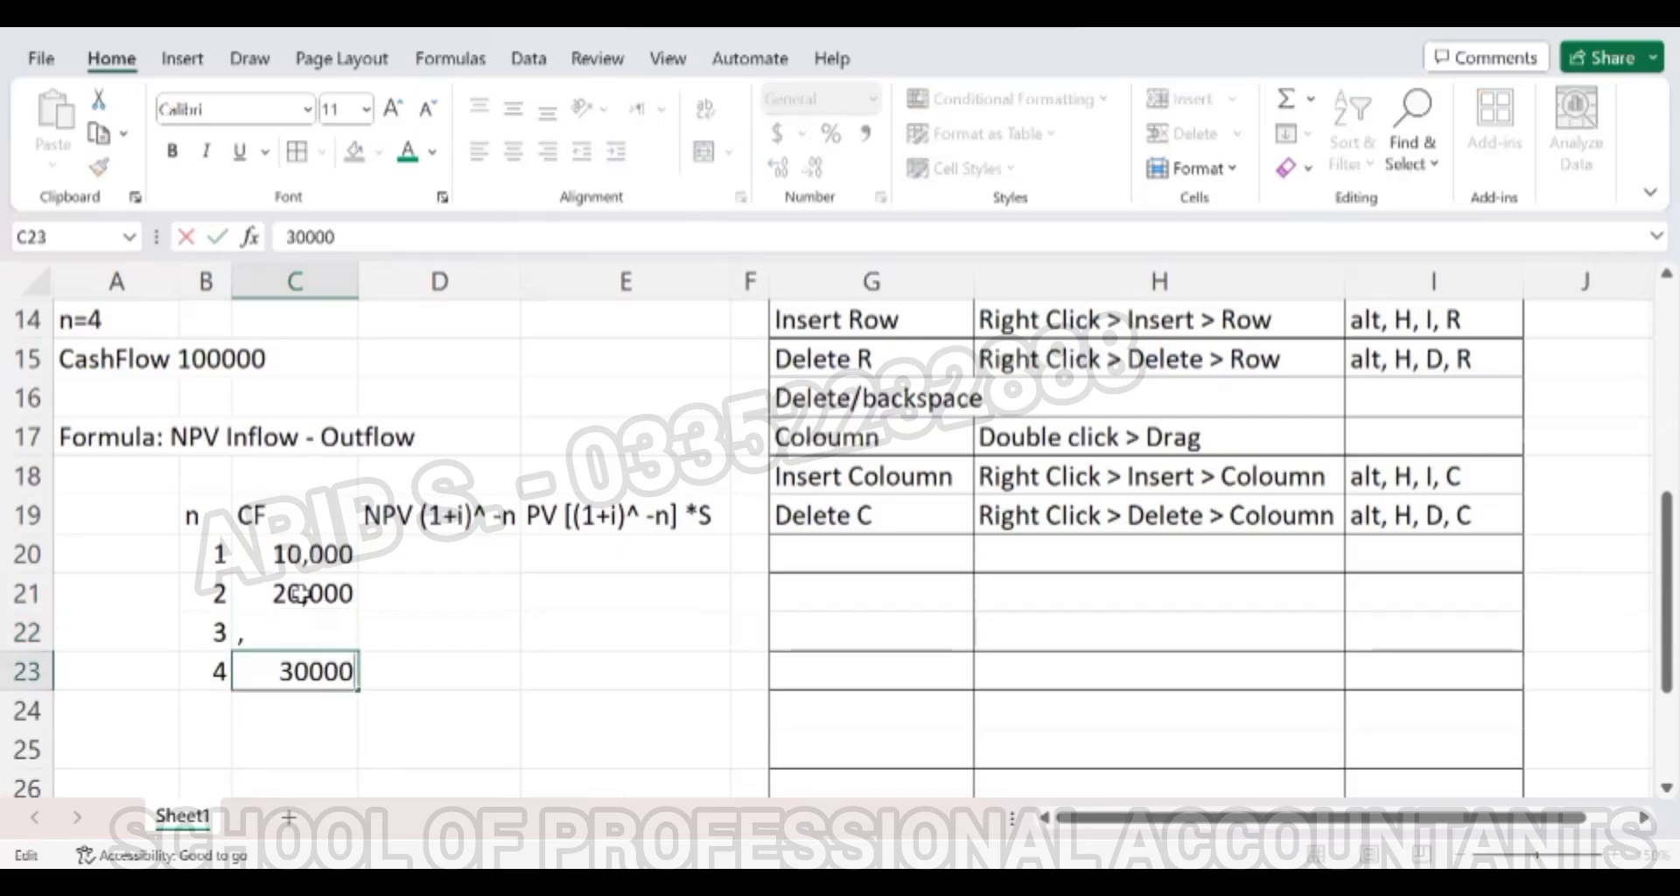
{"action": "key", "text": "Escape"}
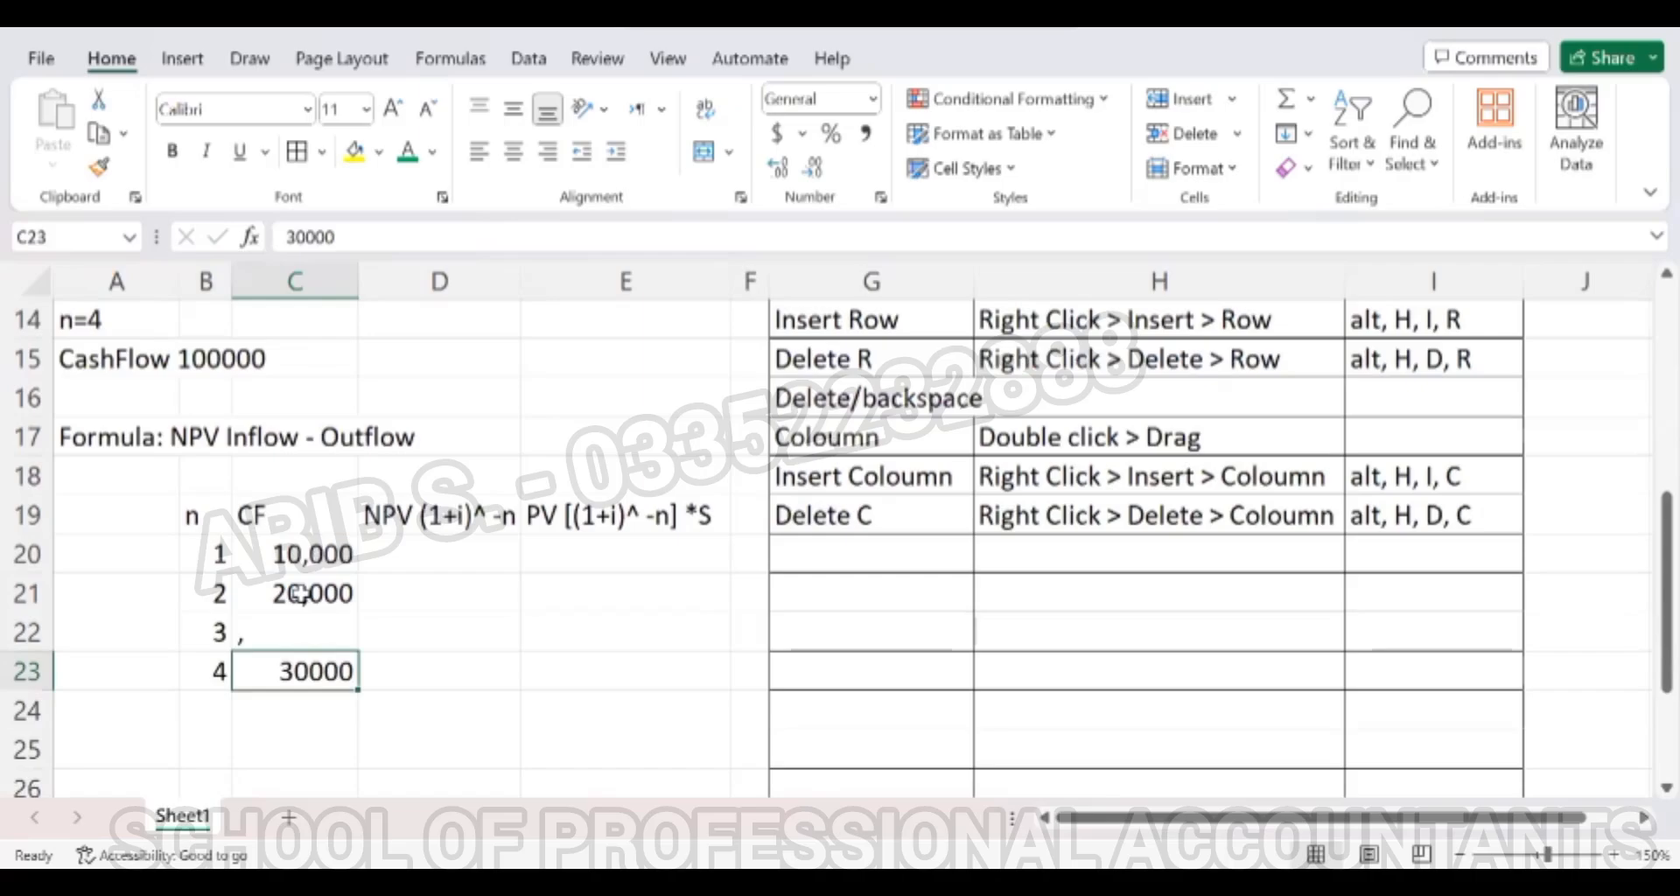
{"action": "key", "text": "Up"}
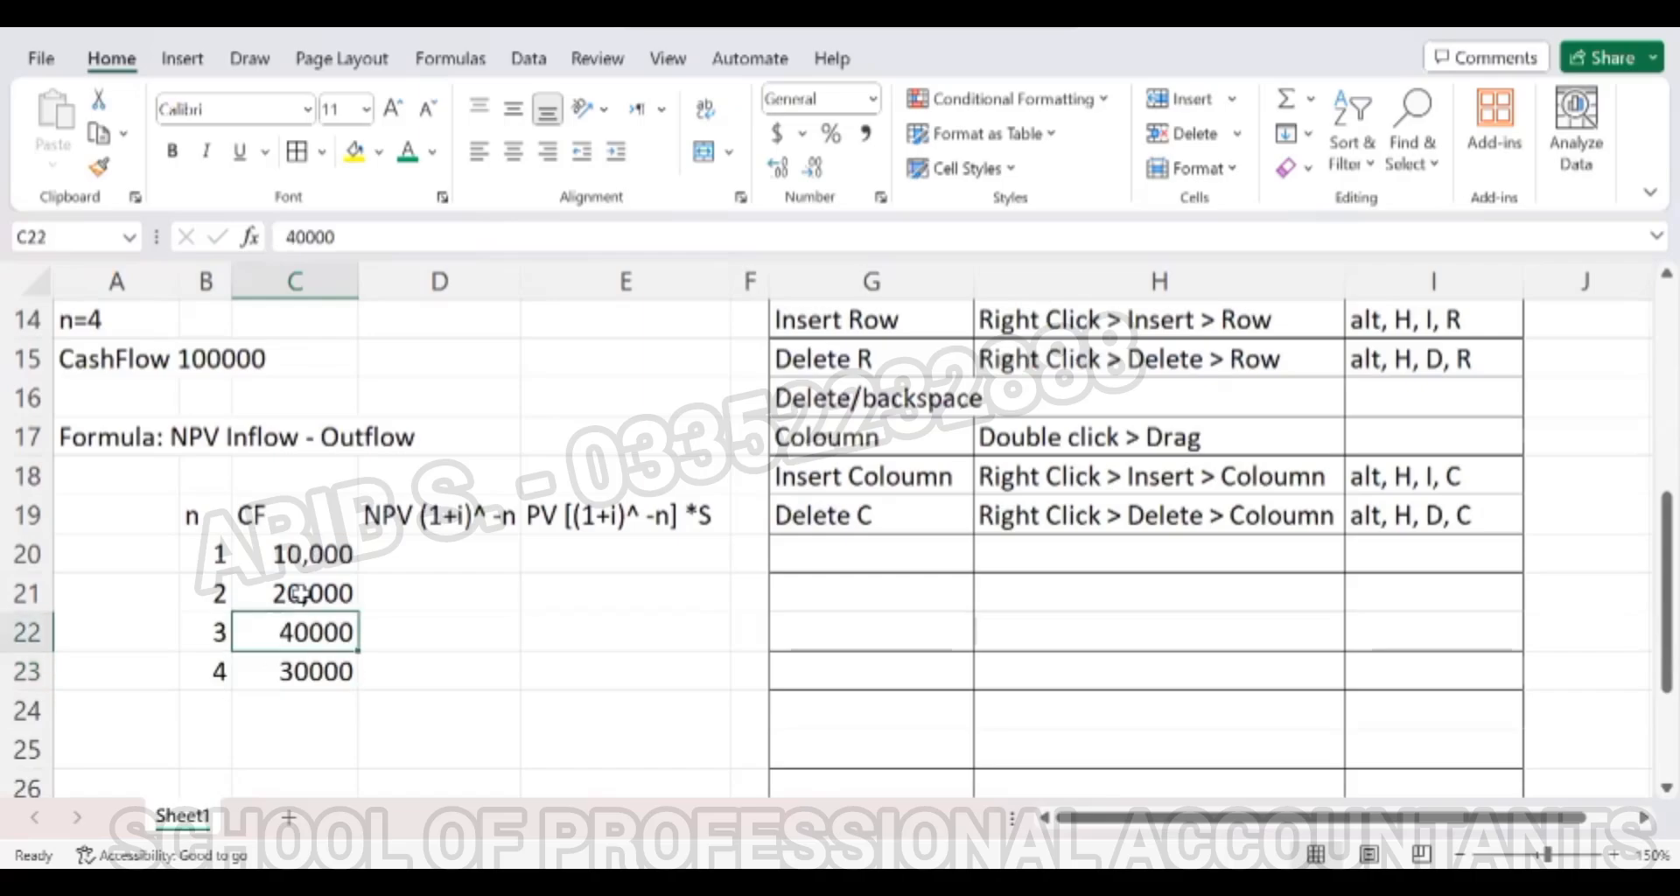
Edit the third cash flow in cell C22 to include a thousands comma, reading 40,000.
{"action": "left_click", "coordinate": [304, 226]}
{"action": "key", "text": "Return"}
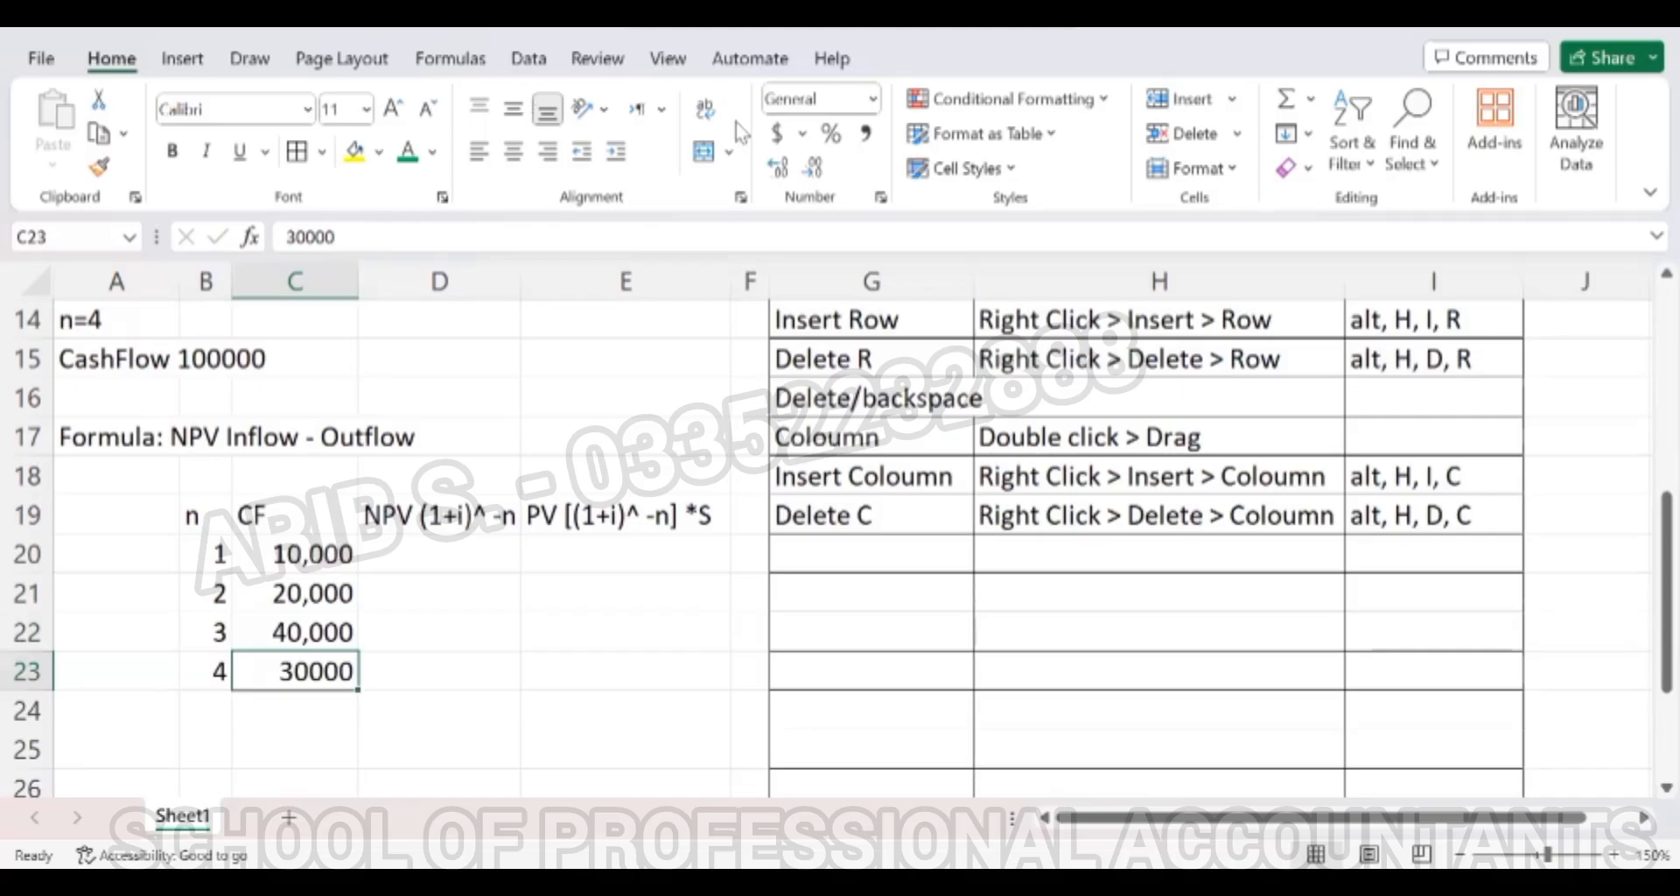
Apply the comma number format to the fourth cash flow in cell C23 and remove both decimal places.
{"action": "left_click", "coordinate": [866, 133]}
{"action": "key", "text": "Return"}
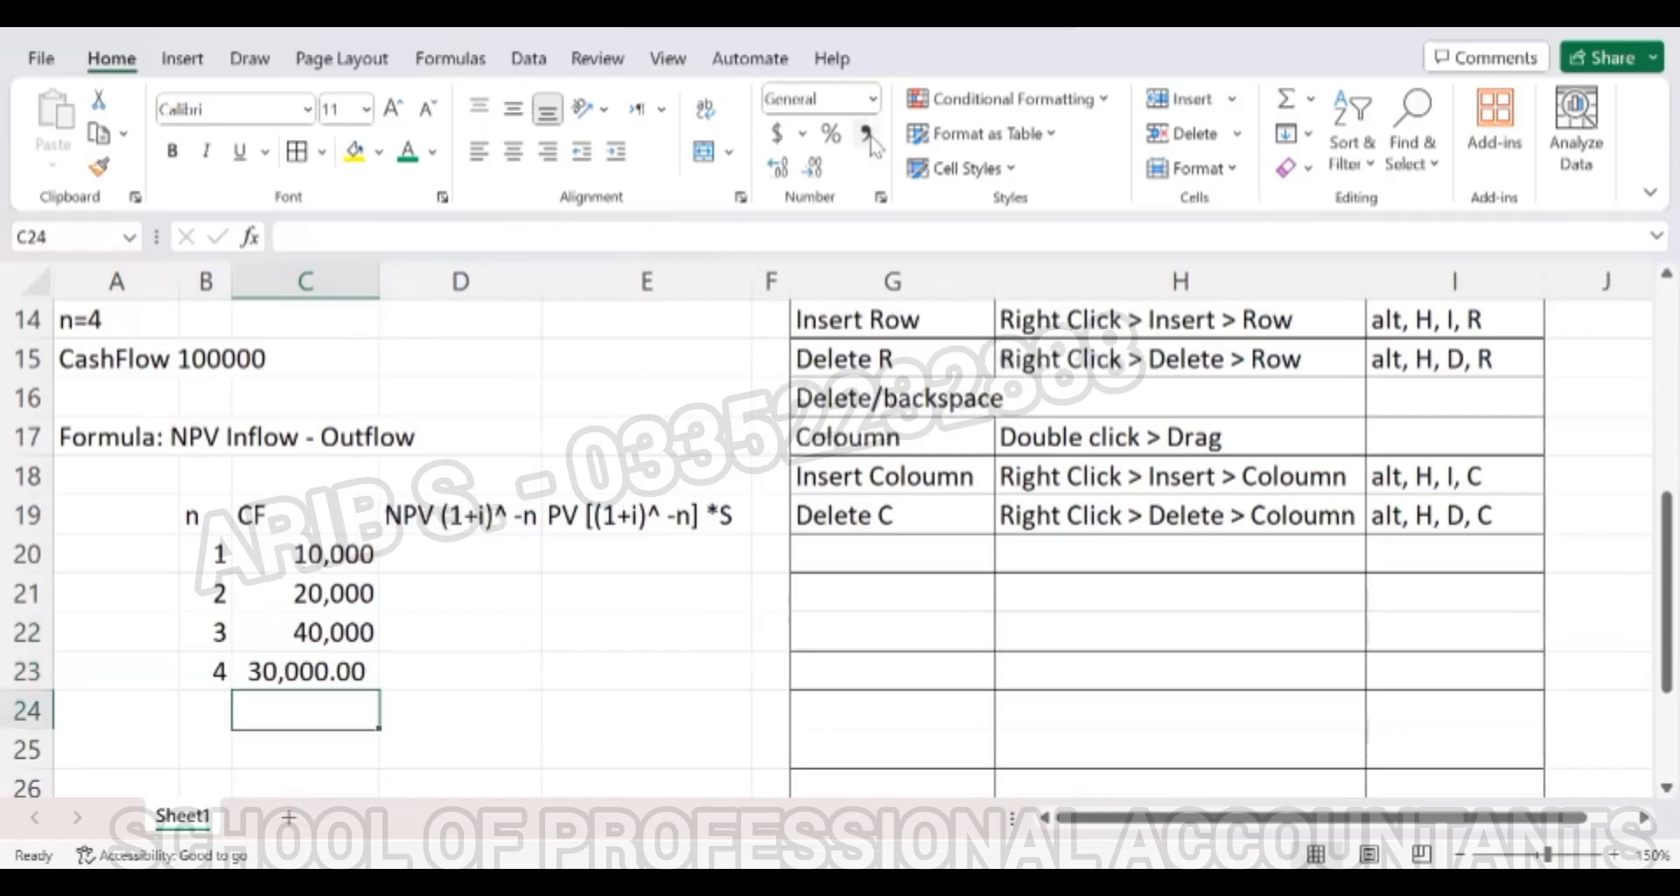
{"action": "key", "text": "Up"}
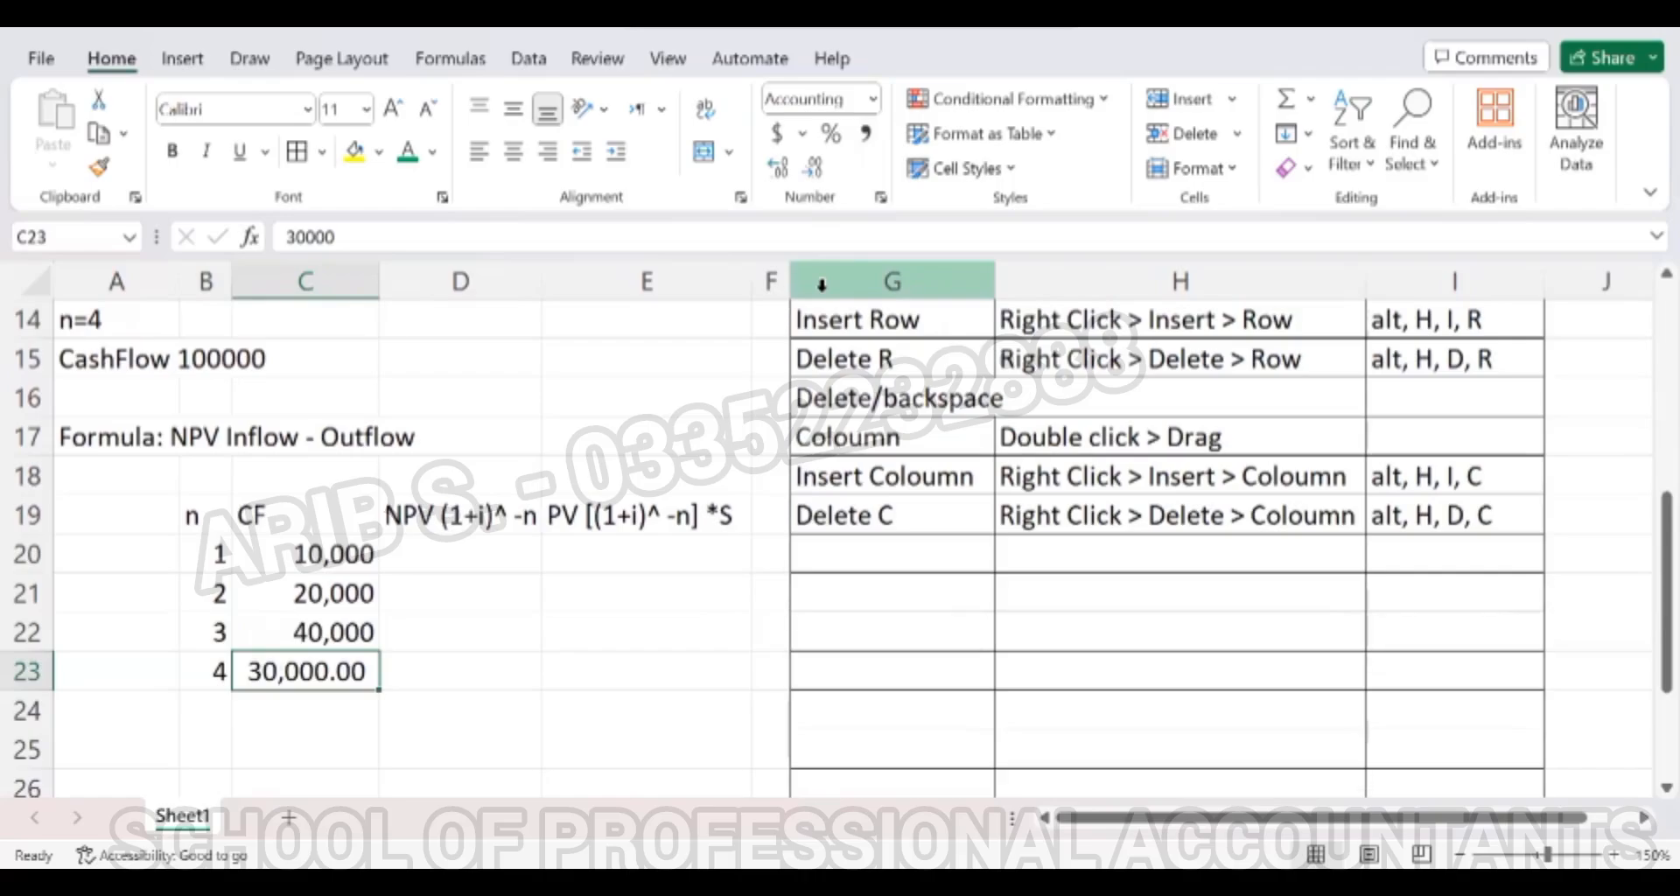
{"action": "left_click", "coordinate": [814, 169]}
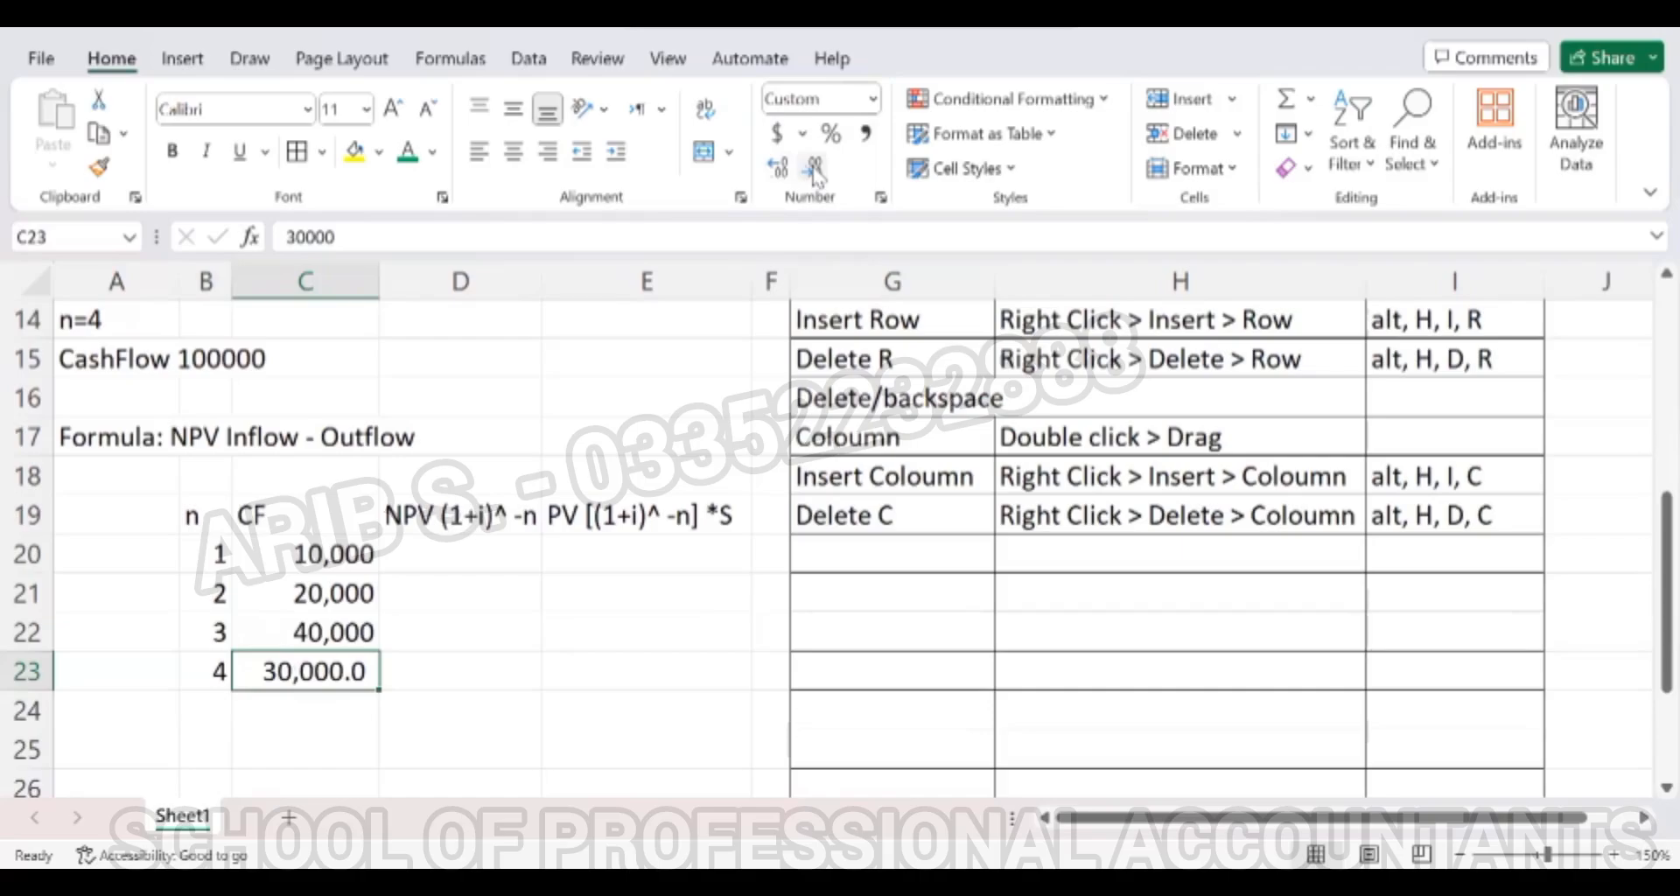
{"action": "left_click", "coordinate": [814, 169]}
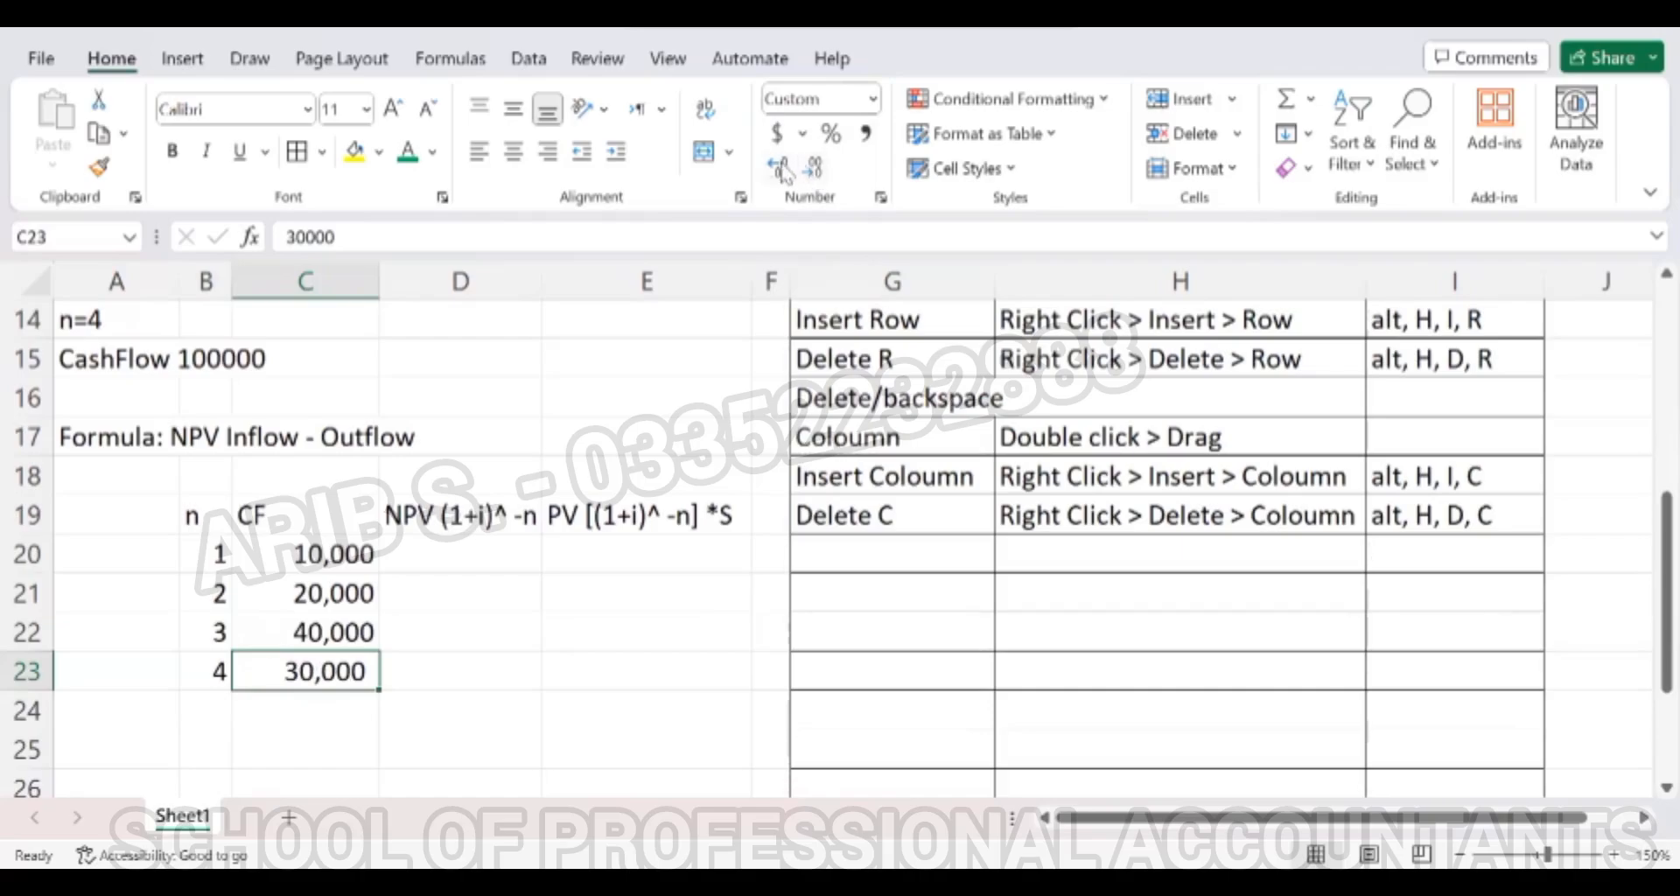
Add two decimal places to the cash flow in cell C23 and remove them again.
{"action": "left_click", "coordinate": [783, 169]}
{"action": "left_click", "coordinate": [782, 169]}
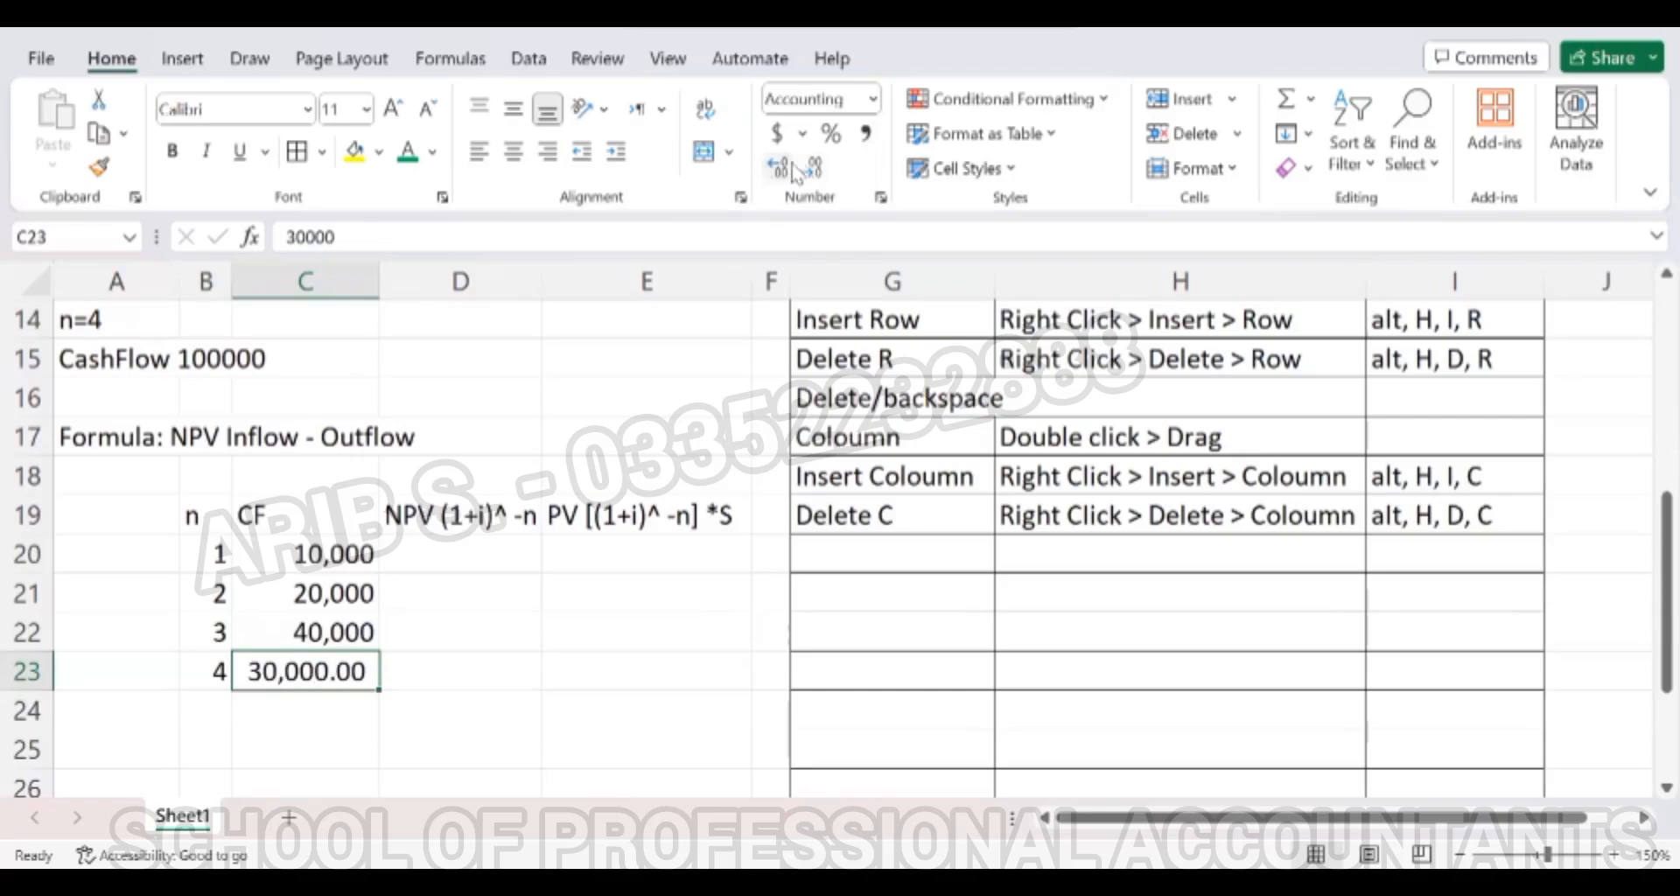
{"action": "left_click", "coordinate": [809, 168]}
{"action": "left_click", "coordinate": [809, 168]}
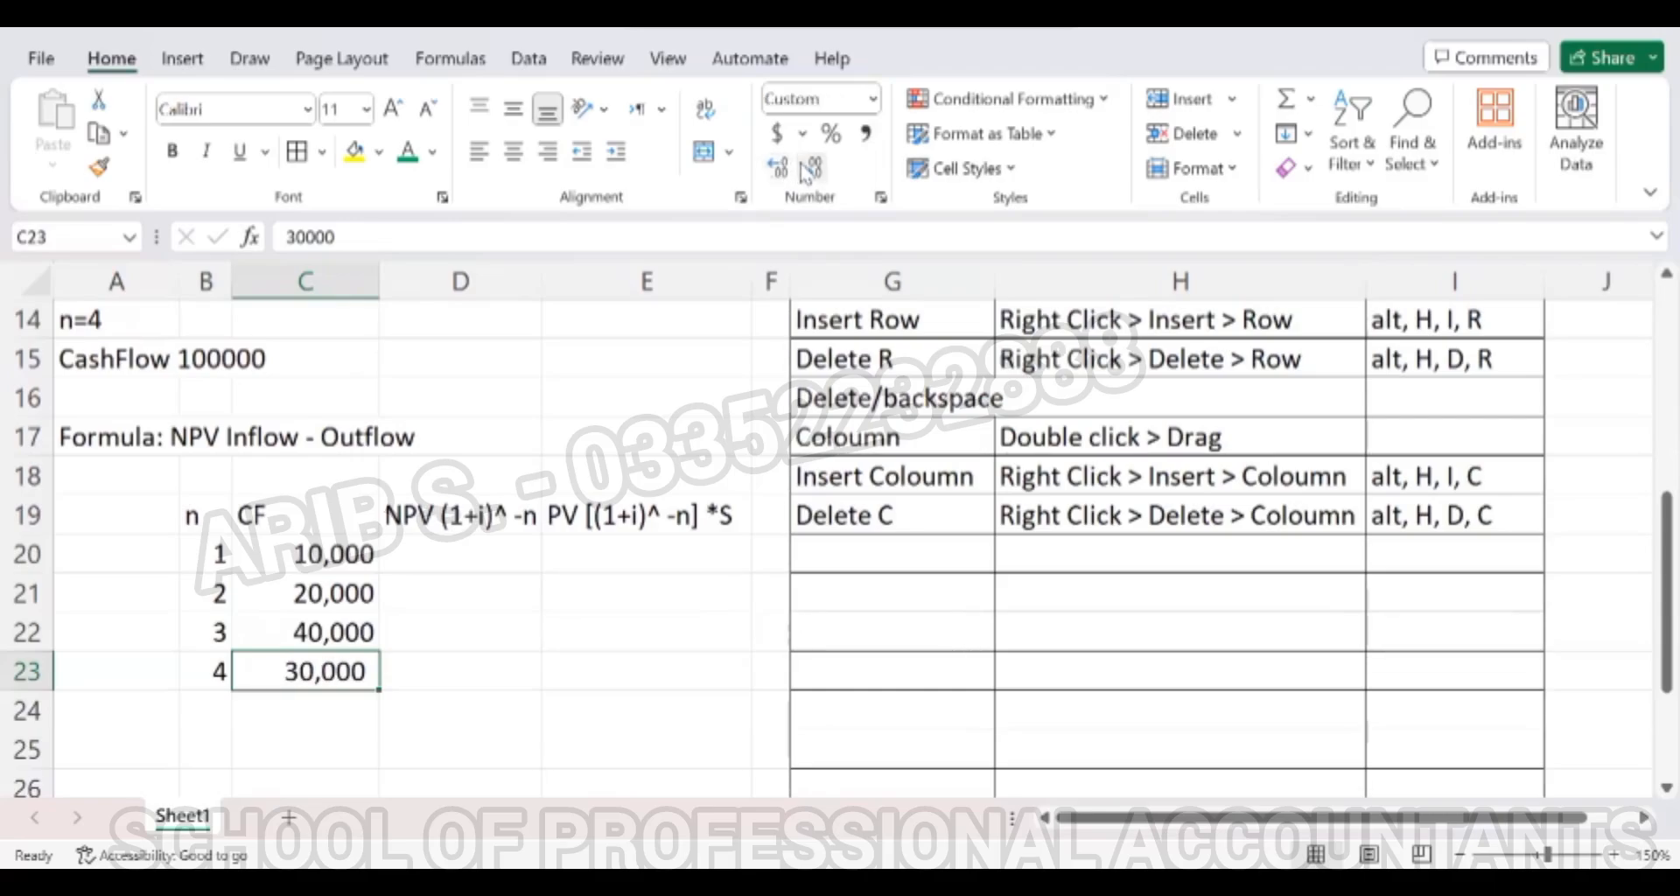
{"action": "key", "text": "Return"}
{"action": "key", "text": "Up"}
{"action": "left_click", "coordinate": [439, 228]}
{"action": "key", "text": "Return"}
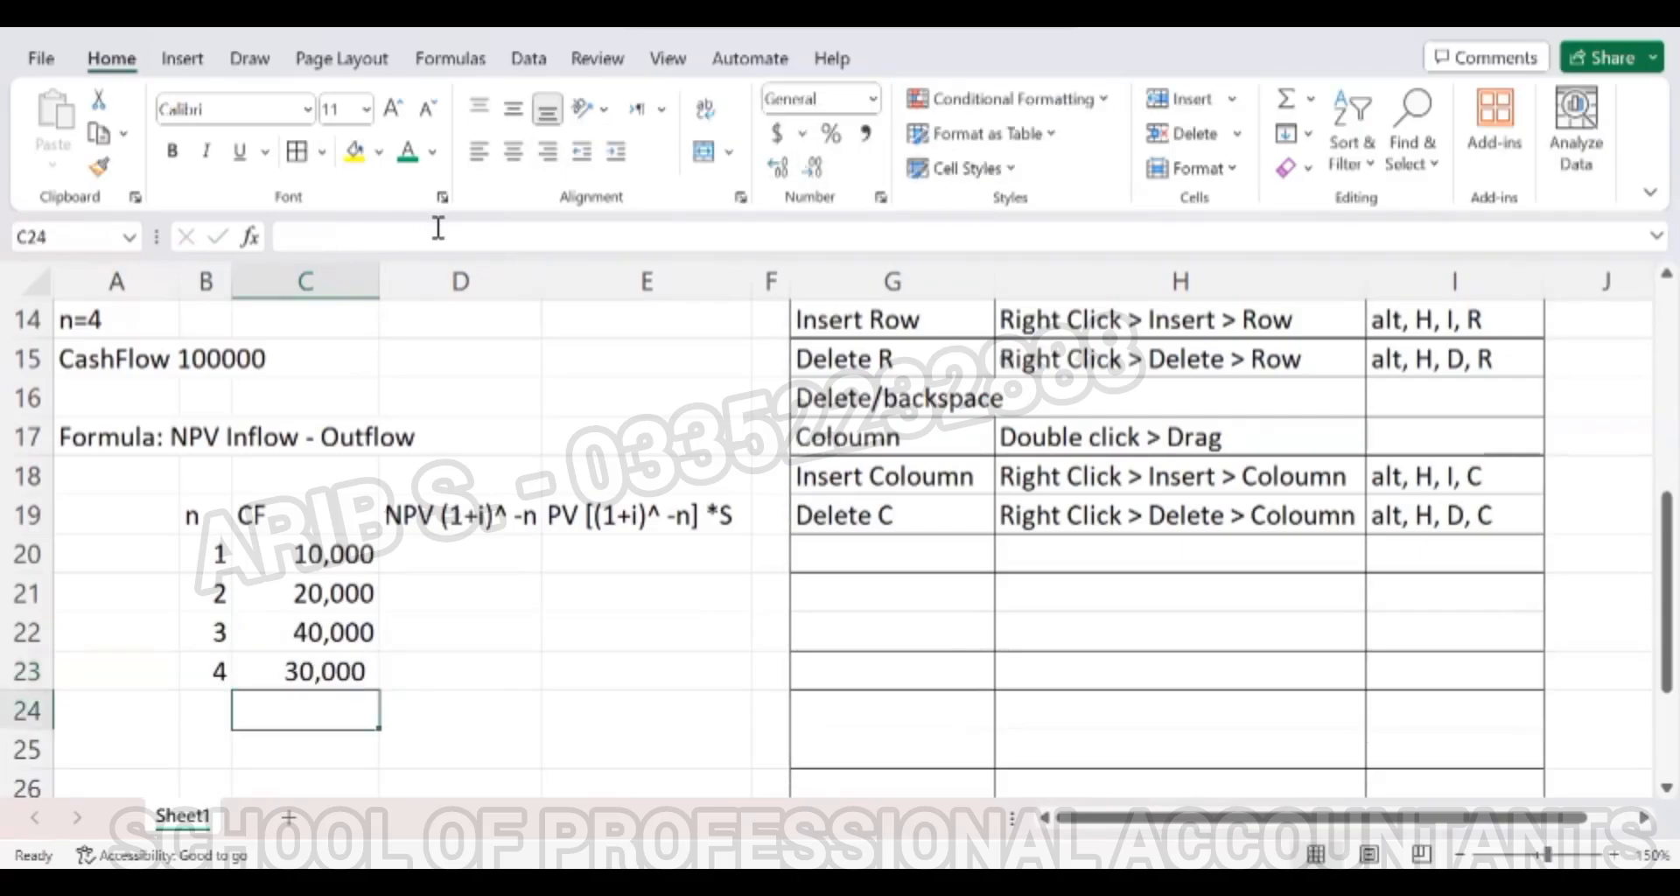
{"action": "key", "text": "Up"}
{"action": "key", "text": "Up"}
{"action": "key", "text": "Up"}
{"action": "key", "text": "Up"}
{"action": "key", "text": "Down"}
{"action": "key", "text": "Down"}
{"action": "key", "text": "Down"}
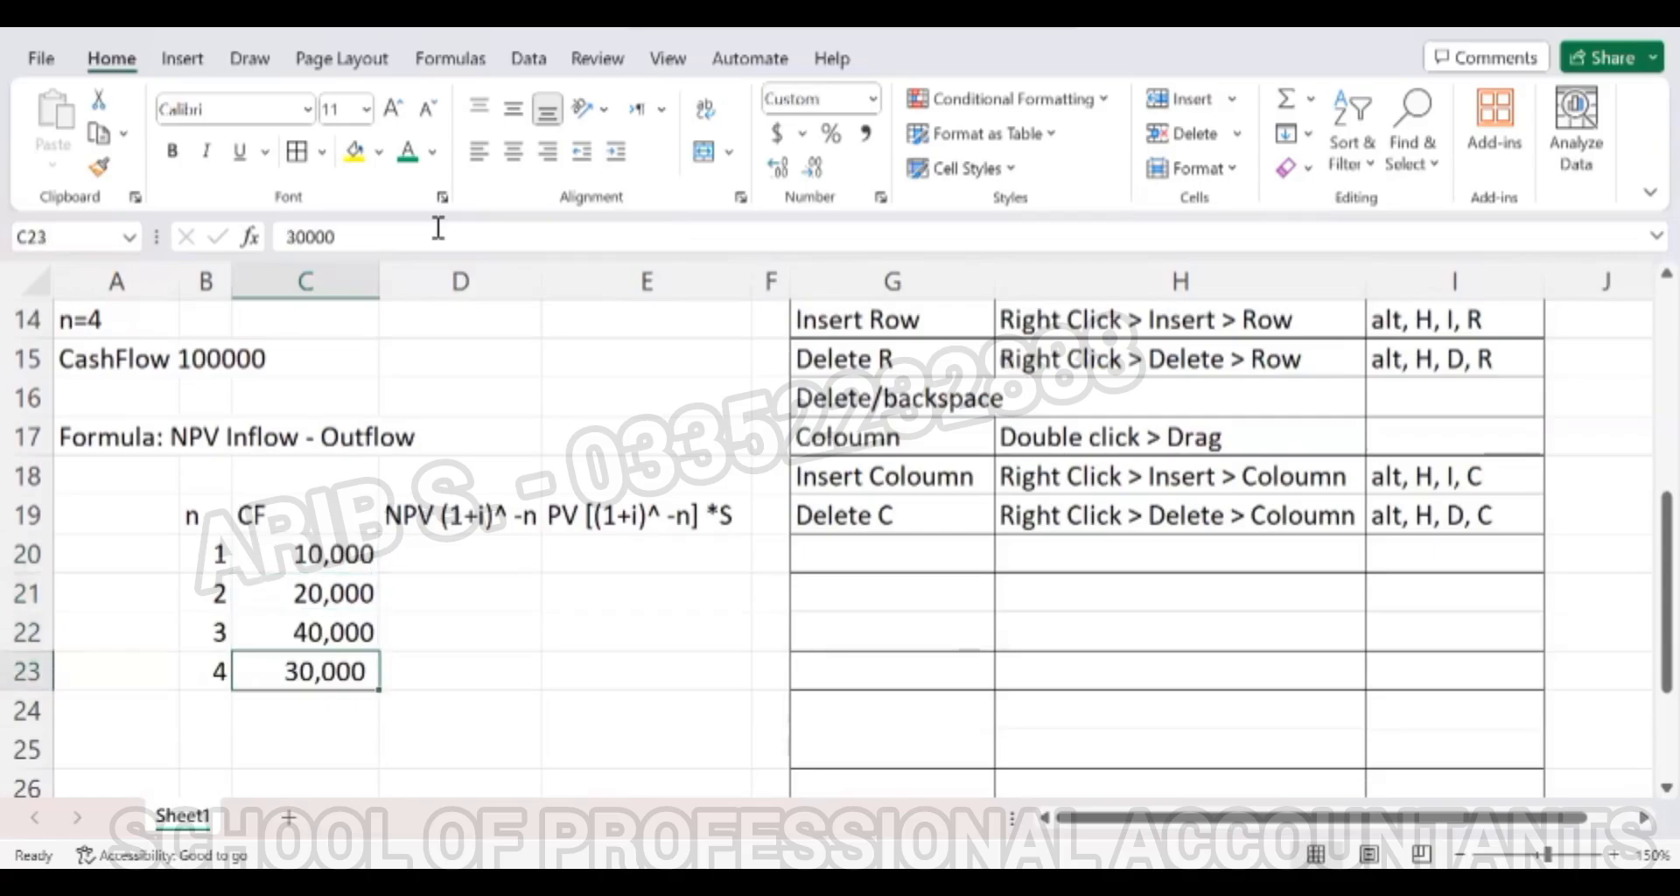
Enter "Comma" in cell G20 as a new entry in the functions table, below "Delete C".
{"action": "key", "text": "Right"}
{"action": "key", "text": "Right"}
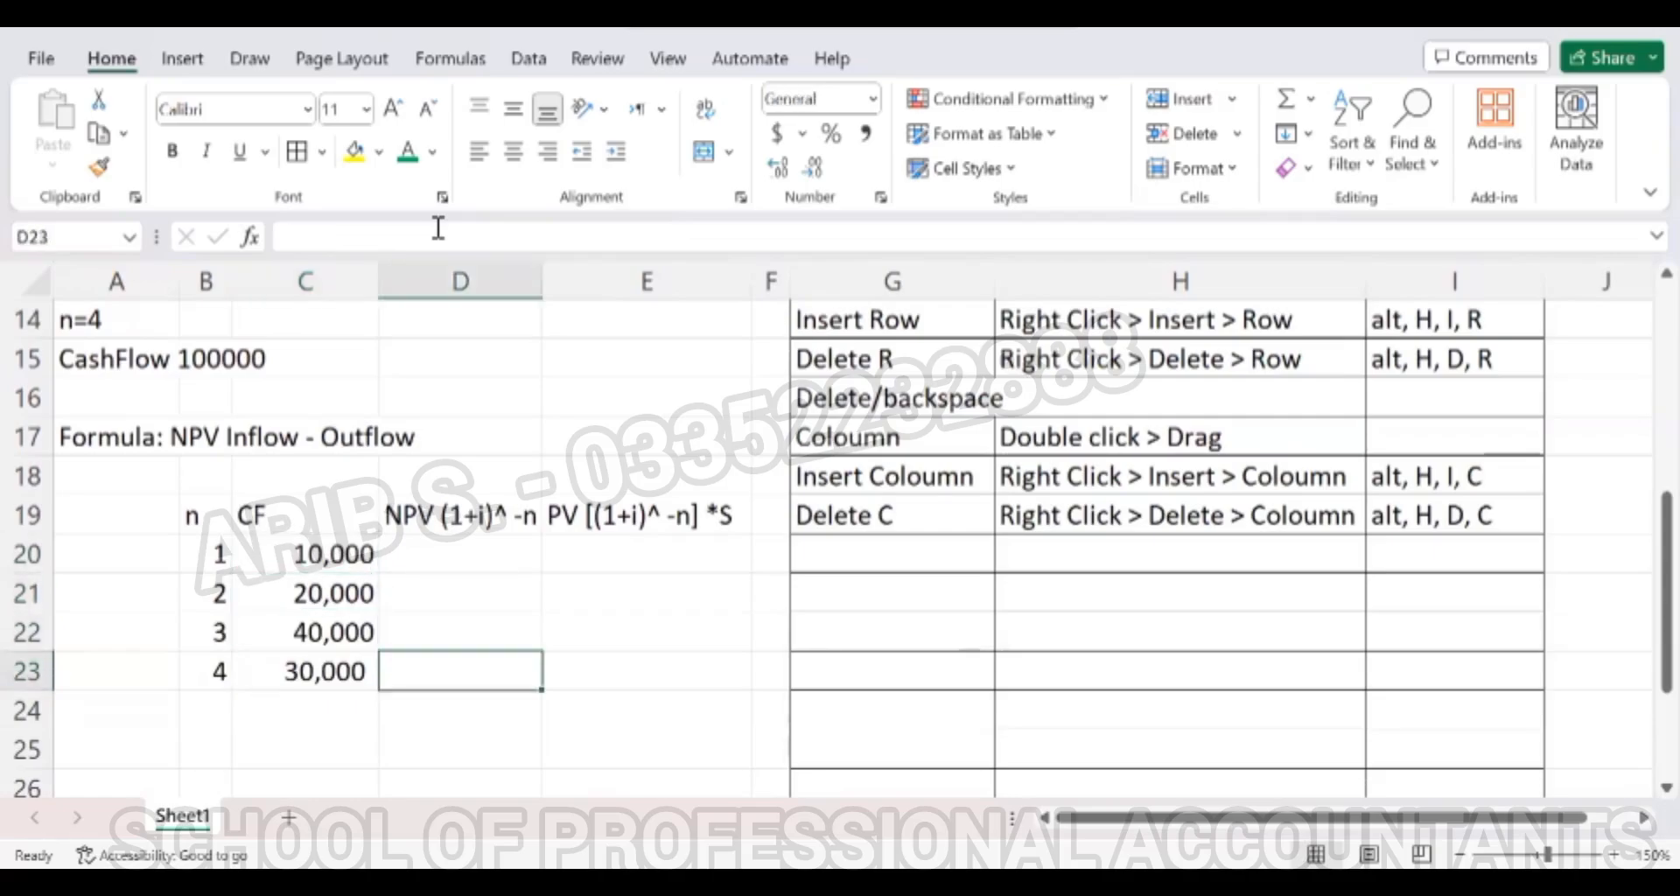
{"action": "key", "text": "Right"}
{"action": "key", "text": "Right"}
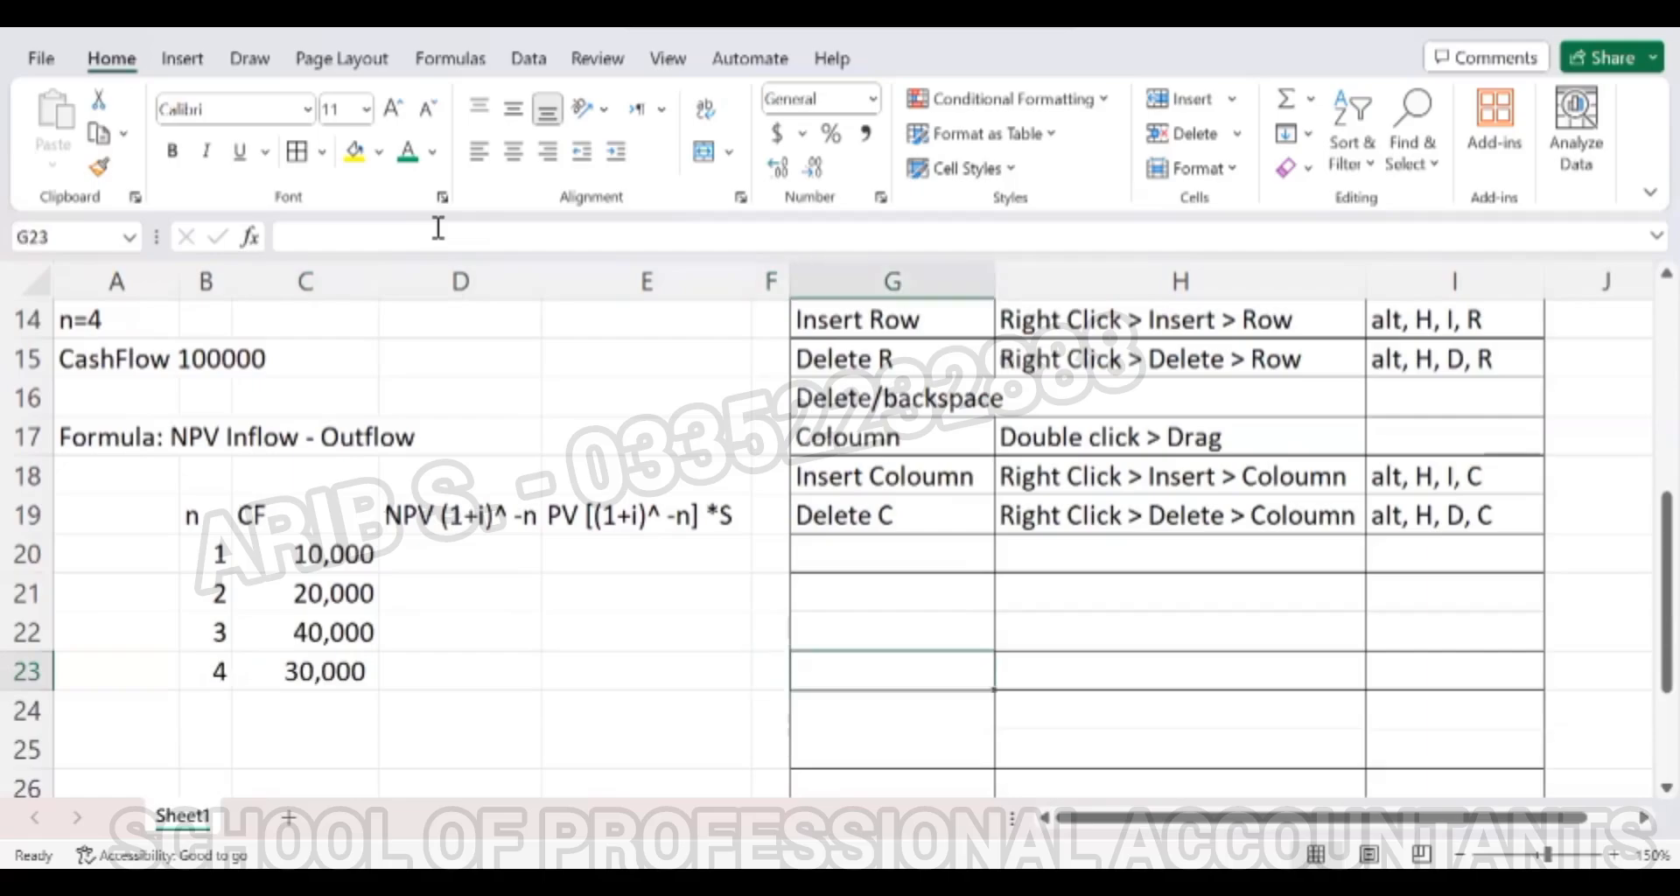
{"action": "key", "text": "Up"}
{"action": "key", "text": "Up"}
{"action": "key", "text": "Up"}
{"action": "type", "text": "Co"}
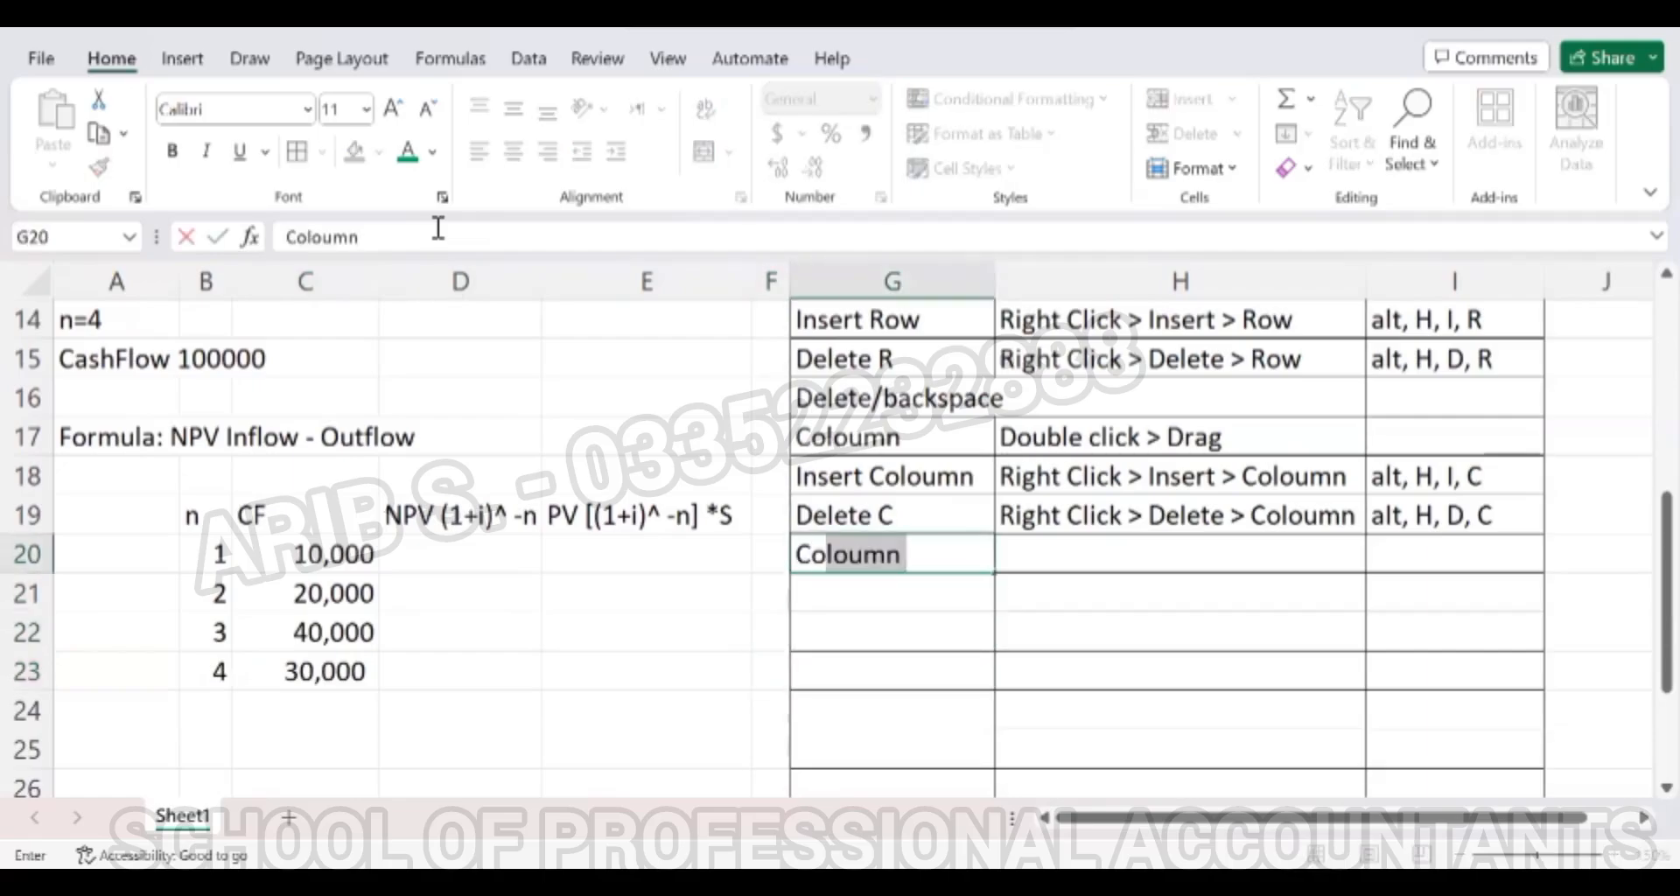
{"action": "type", "text": "mma"}
{"action": "key", "text": "Return"}
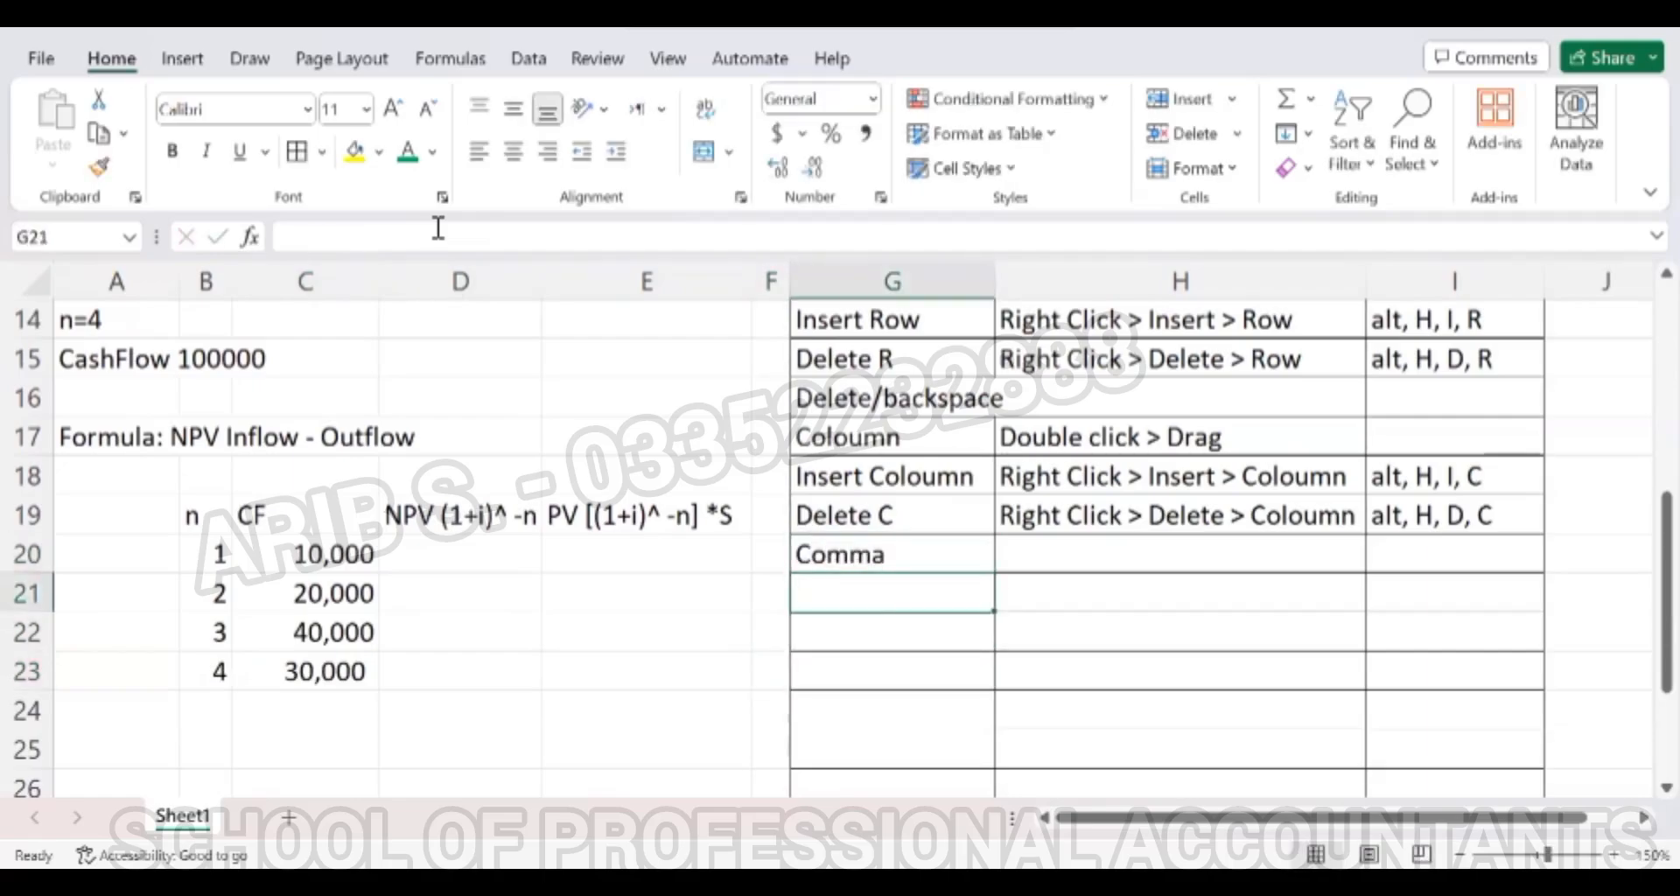
{"action": "key", "text": "Up"}
{"action": "key", "text": "Up"}
{"action": "key", "text": "Up"}
{"action": "key", "text": "Up"}
{"action": "key", "text": "Up"}
{"action": "key", "text": "Up"}
{"action": "key", "text": "Up"}
{"action": "key", "text": "Up"}
{"action": "key", "text": "Up"}
{"action": "key", "text": "Up"}
{"action": "key", "text": "Up"}
{"action": "key", "text": "Up"}
{"action": "key", "text": "Left"}
{"action": "key", "text": "Down"}
{"action": "key", "text": "Down"}
{"action": "key", "text": "Down"}
{"action": "key", "text": "Down"}
{"action": "key", "text": "Down"}
{"action": "key", "text": "Down"}
{"action": "key", "text": "Down"}
{"action": "key", "text": "Down"}
{"action": "key", "text": "Down"}
{"action": "key", "text": "Down"}
{"action": "key", "text": "Down"}
{"action": "key", "text": "Down"}
{"action": "key", "text": "Down"}
{"action": "key", "text": "Down"}
{"action": "key", "text": "Down"}
{"action": "key", "text": "Down"}
{"action": "key", "text": "Down"}
{"action": "key", "text": "Down"}
{"action": "key", "text": "Down"}
{"action": "key", "text": "Down"}
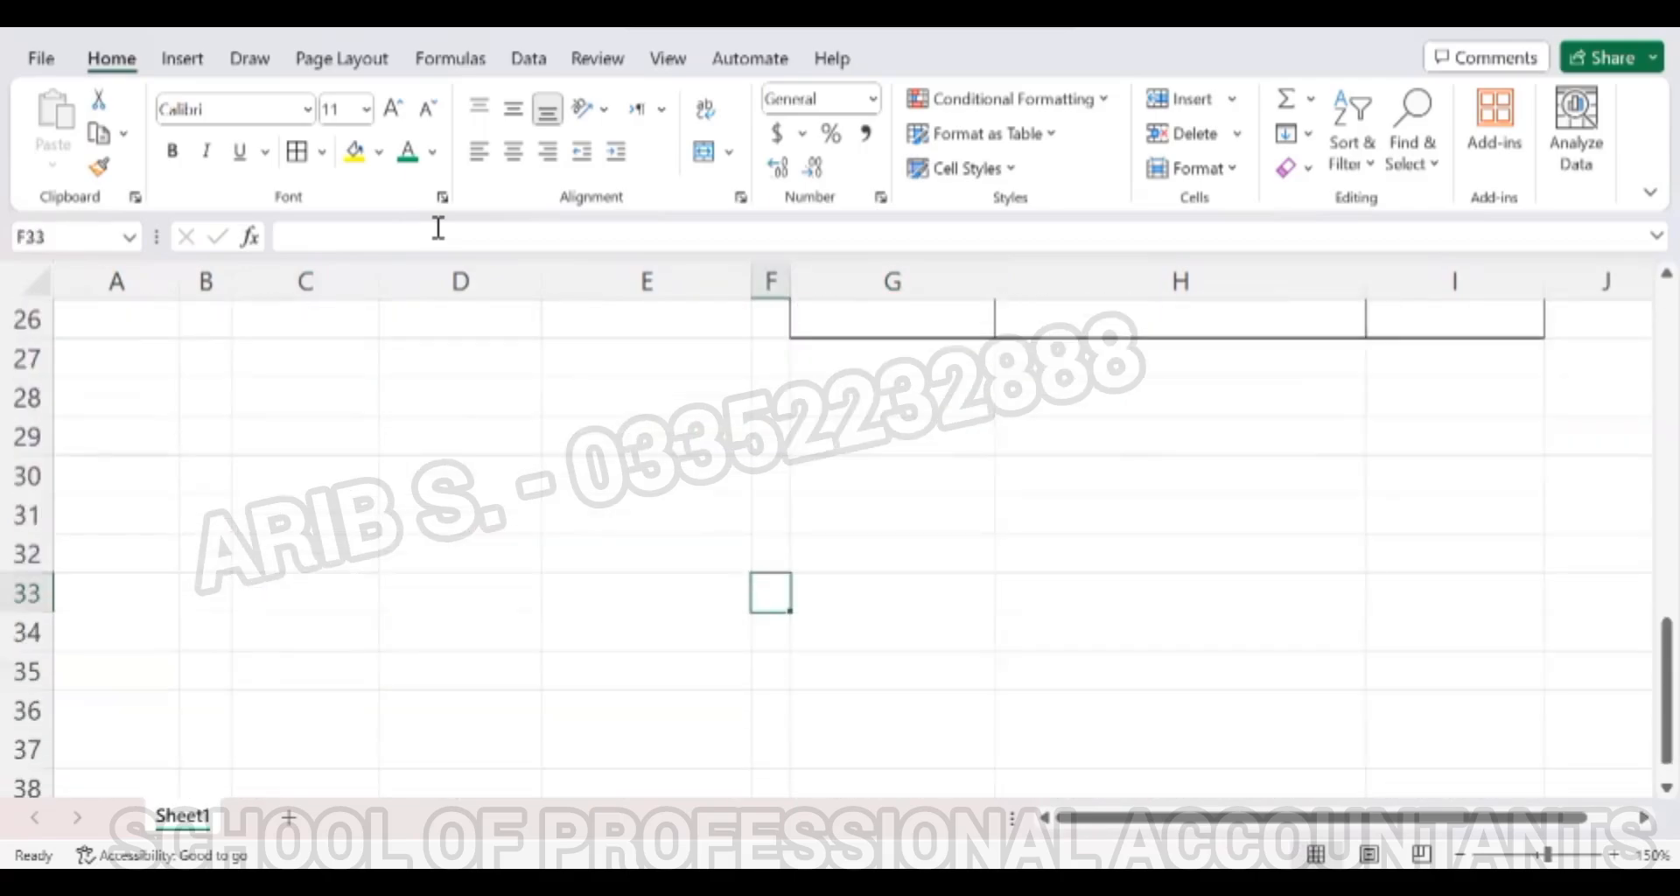
Clear the fourth cash flow in cell C23 and re-enter it with a thousands comma as 30,000.
{"action": "key", "text": "Up"}
{"action": "key", "text": "Up"}
{"action": "key", "text": "Up"}
{"action": "key", "text": "Up"}
{"action": "key", "text": "Up"}
{"action": "key", "text": "Up"}
{"action": "key", "text": "Up"}
{"action": "key", "text": "Up"}
{"action": "key", "text": "Up"}
{"action": "key", "text": "Up"}
{"action": "key", "text": "Up"}
{"action": "key", "text": "Left"}
{"action": "key", "text": "Left"}
{"action": "key", "text": "Left"}
{"action": "key", "text": "Down"}
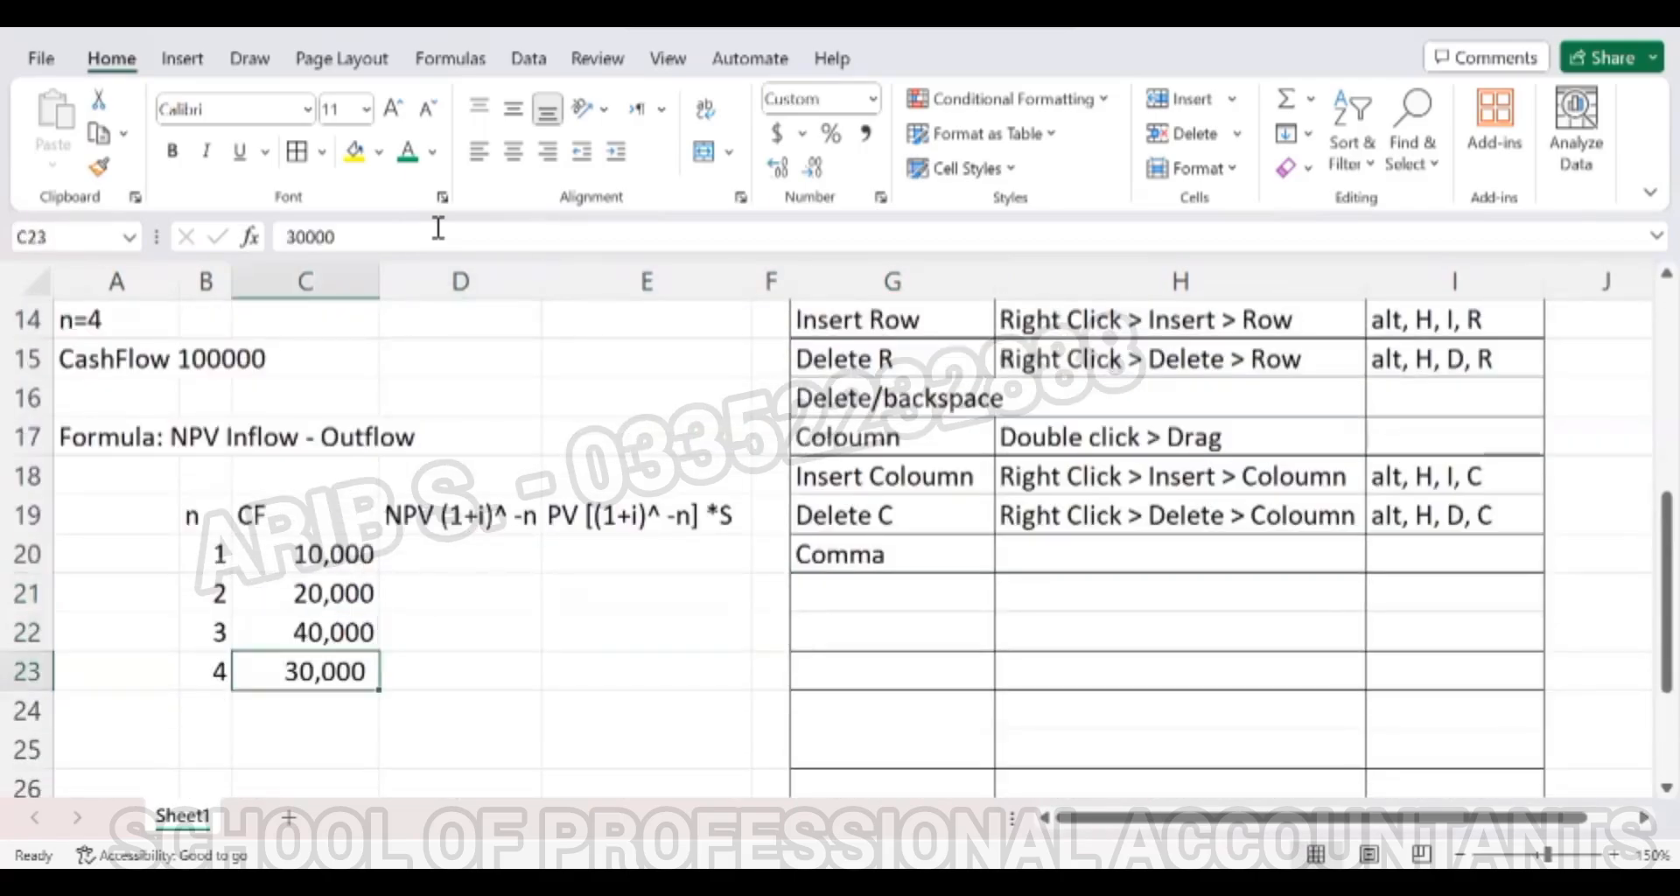
{"action": "key", "text": "Delete"}
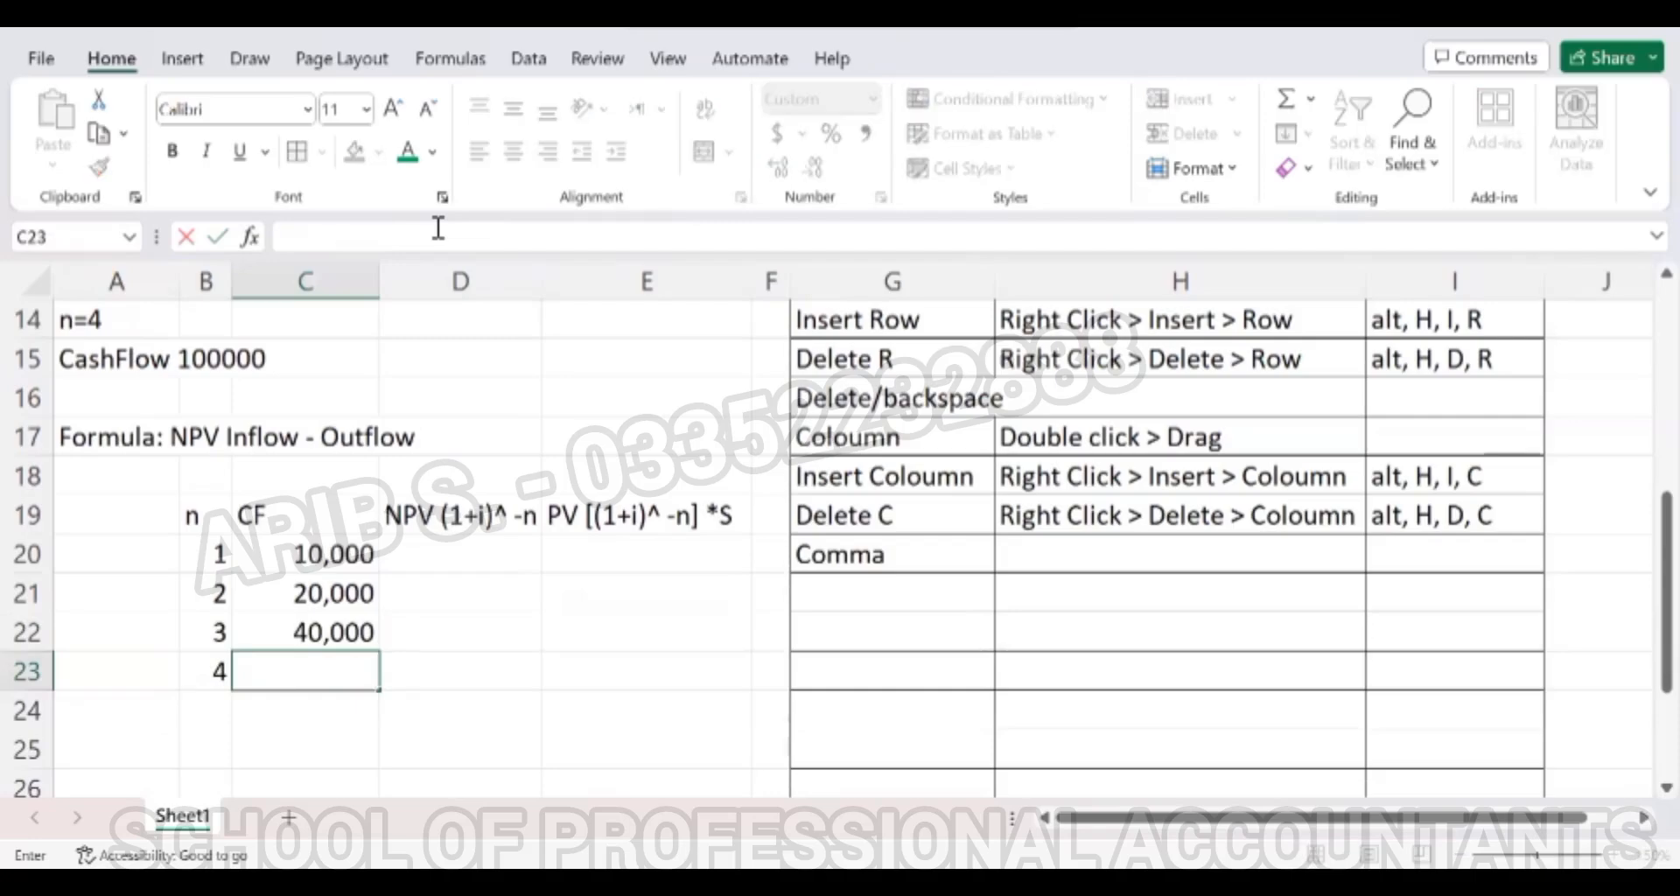
{"action": "type", "text": "3"}
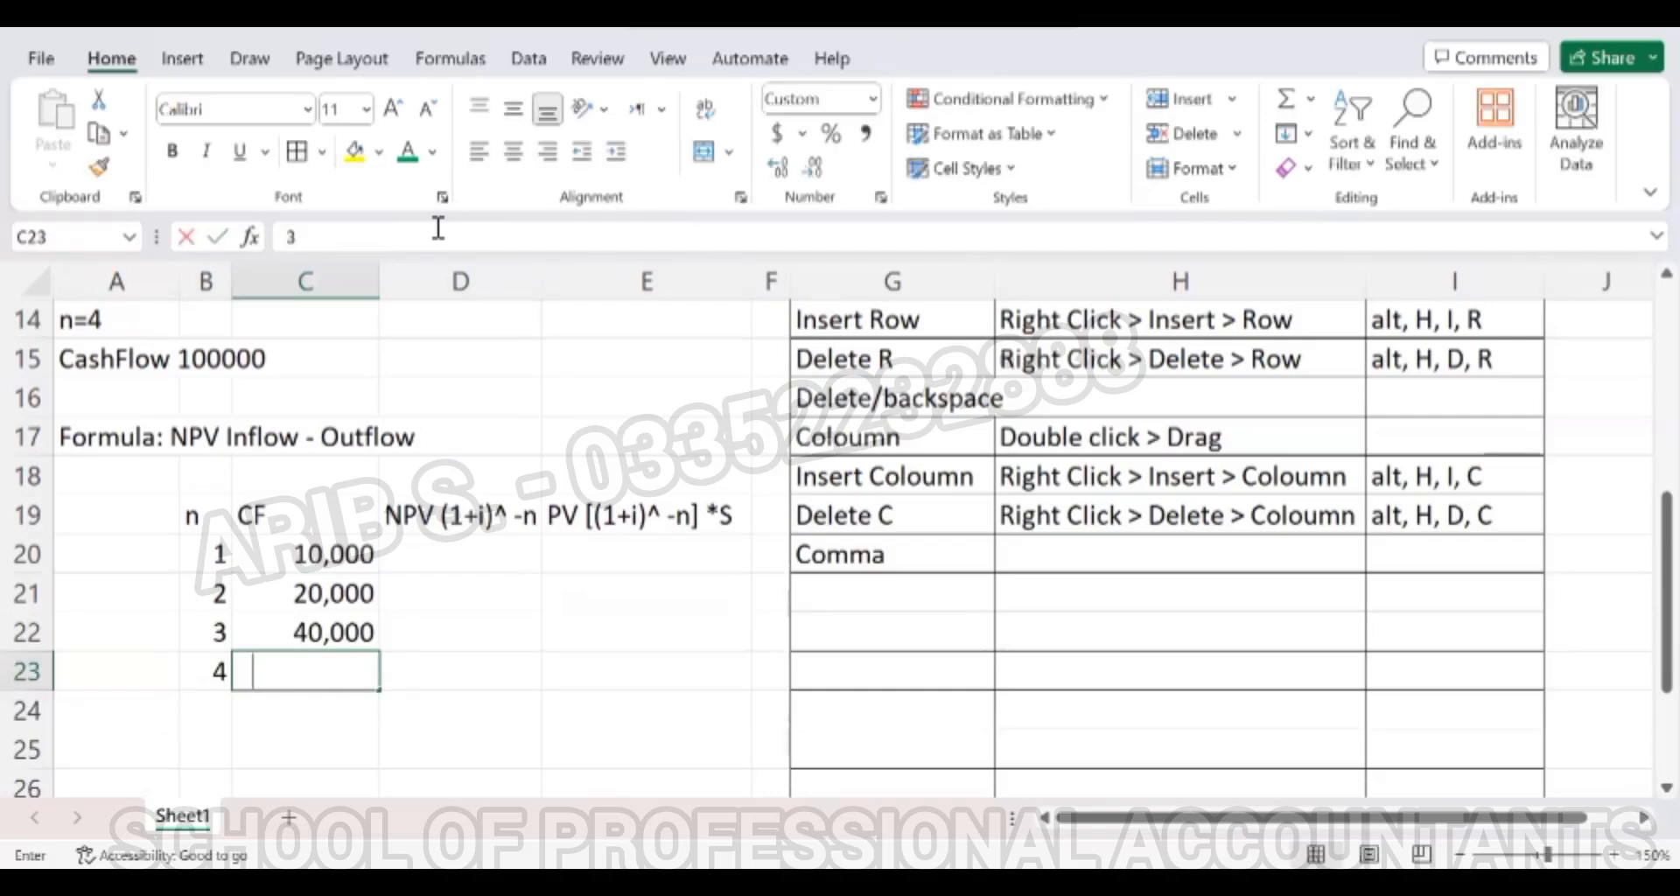
{"action": "type", "text": "0,000"}
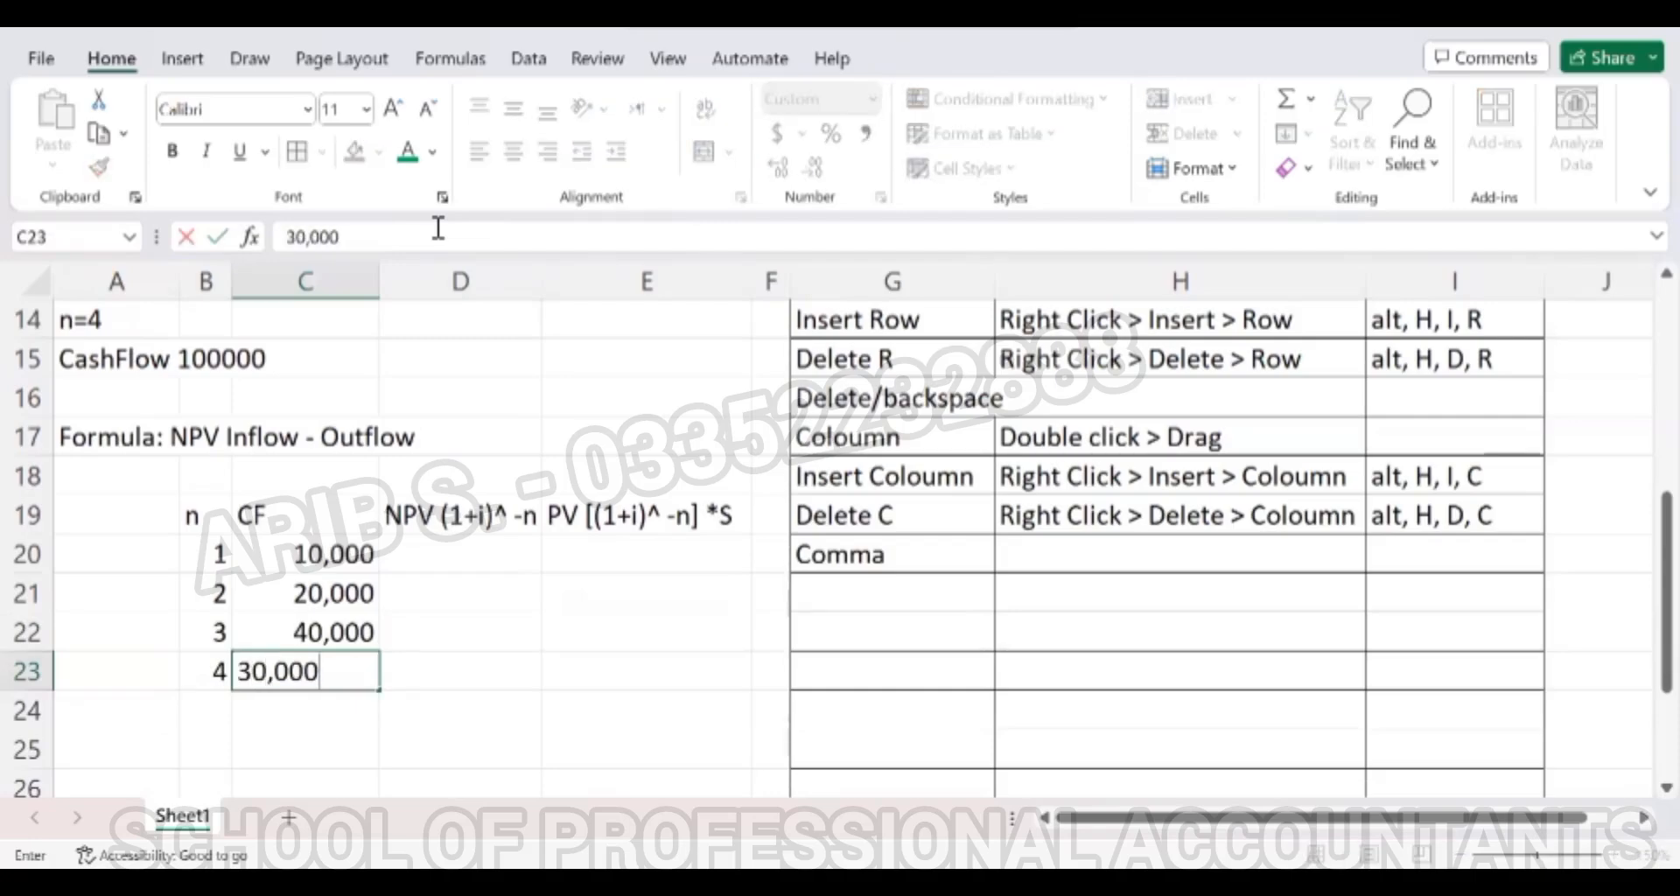
{"action": "key", "text": "Return"}
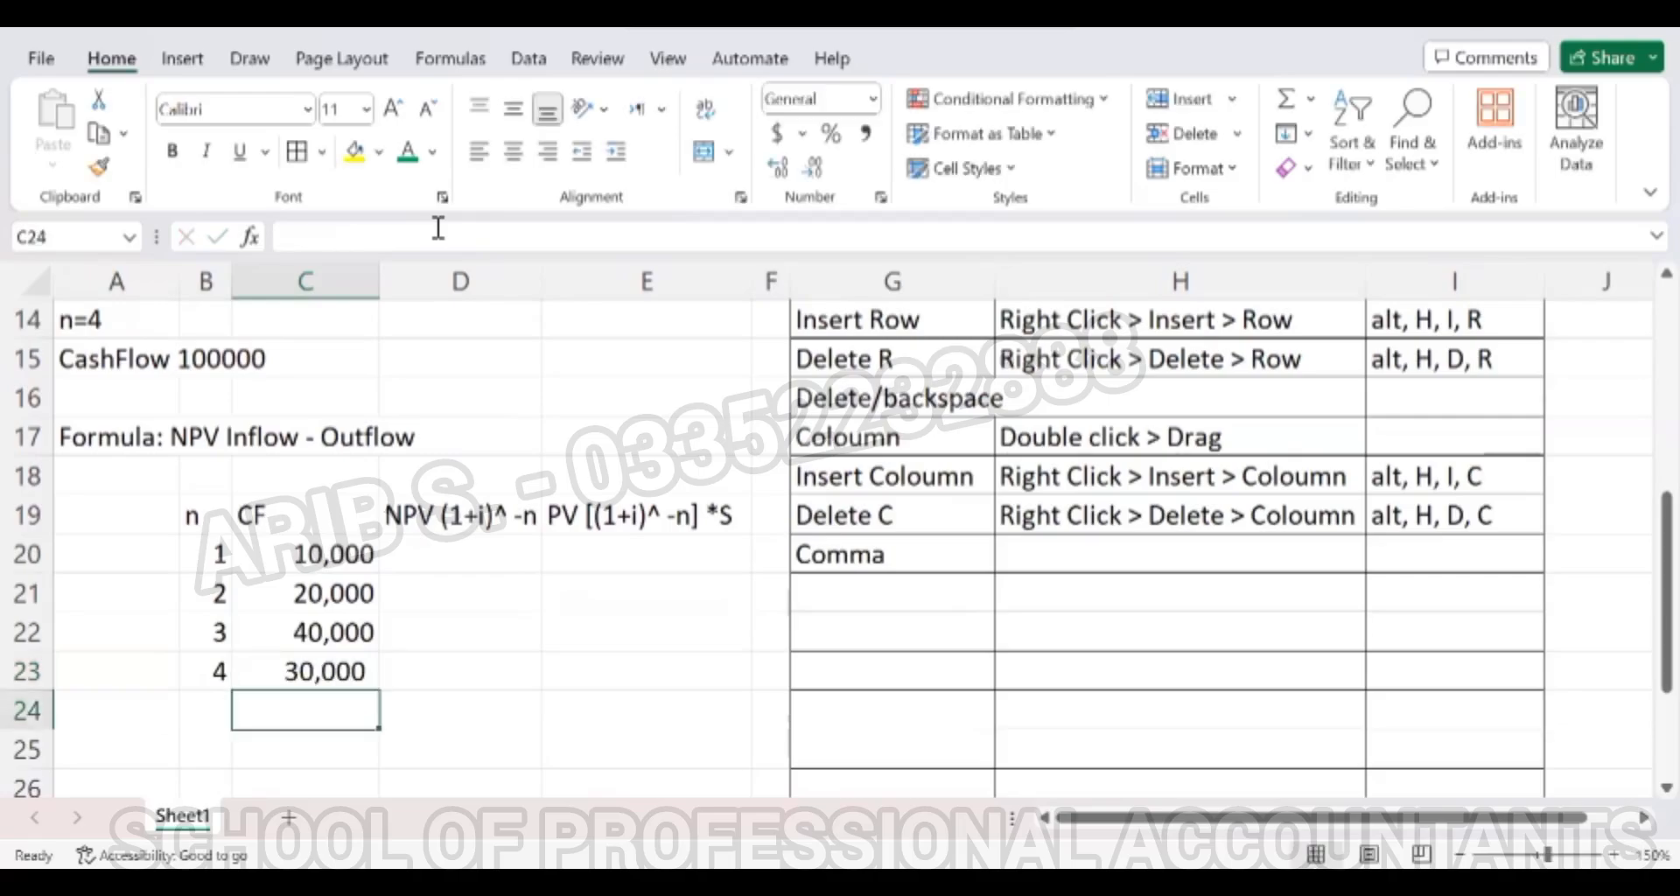